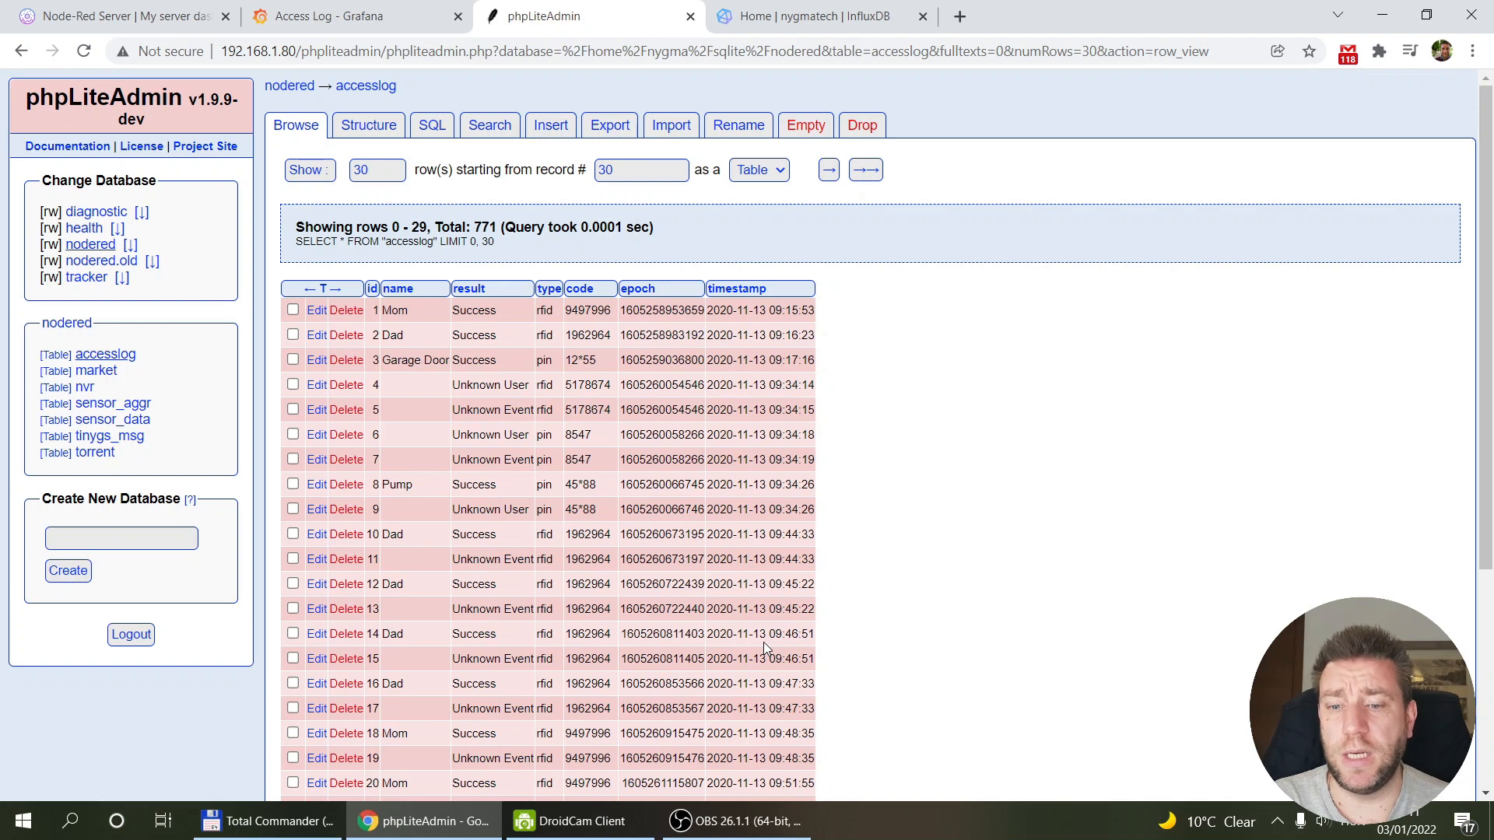
Switch to InfluxDB's Data Explorer, select the accesslog measurement in the log bucket, and list its available filter keys.
click(794, 16)
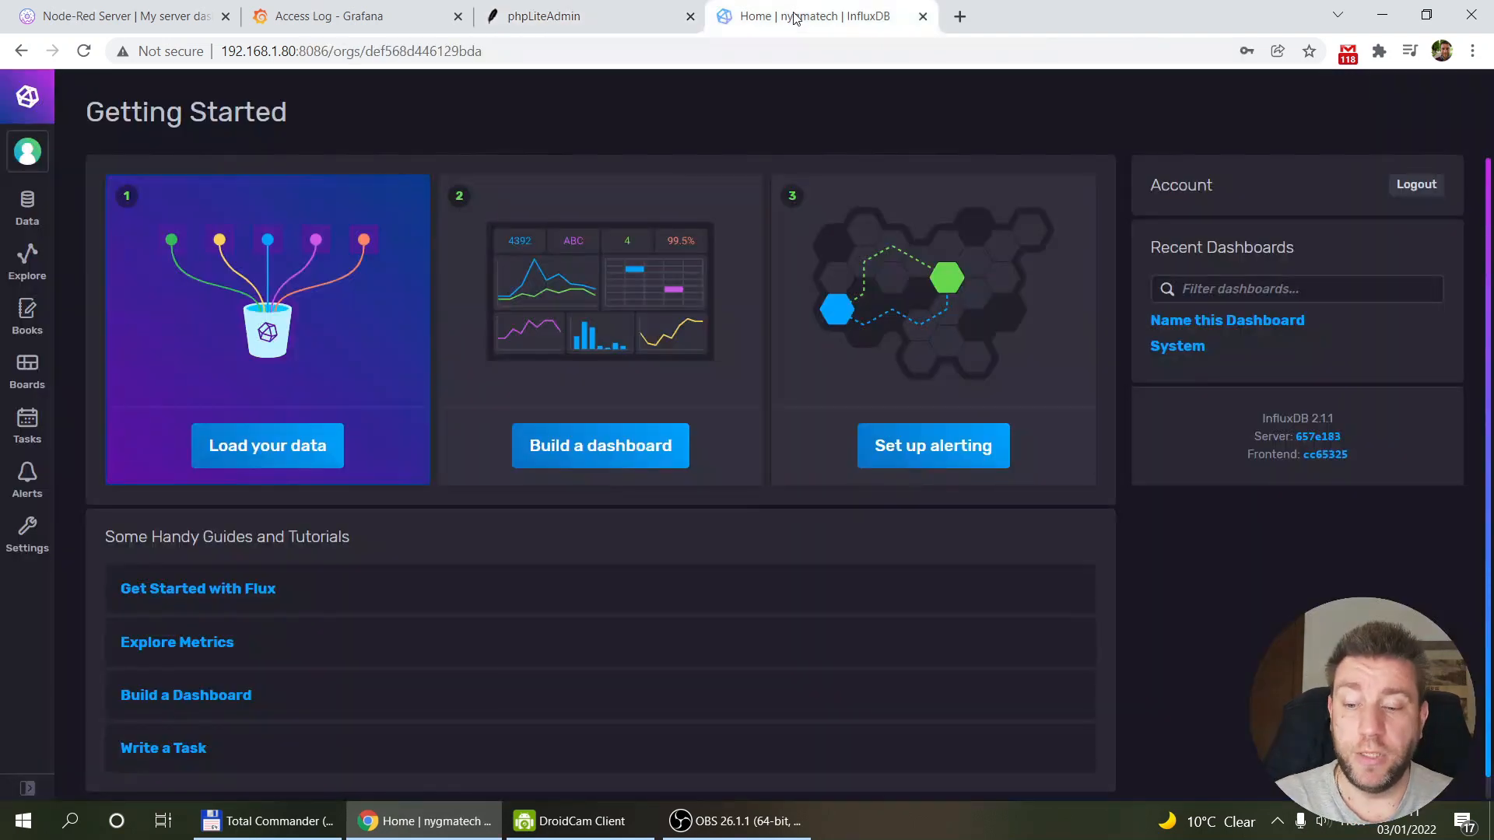
click(27, 265)
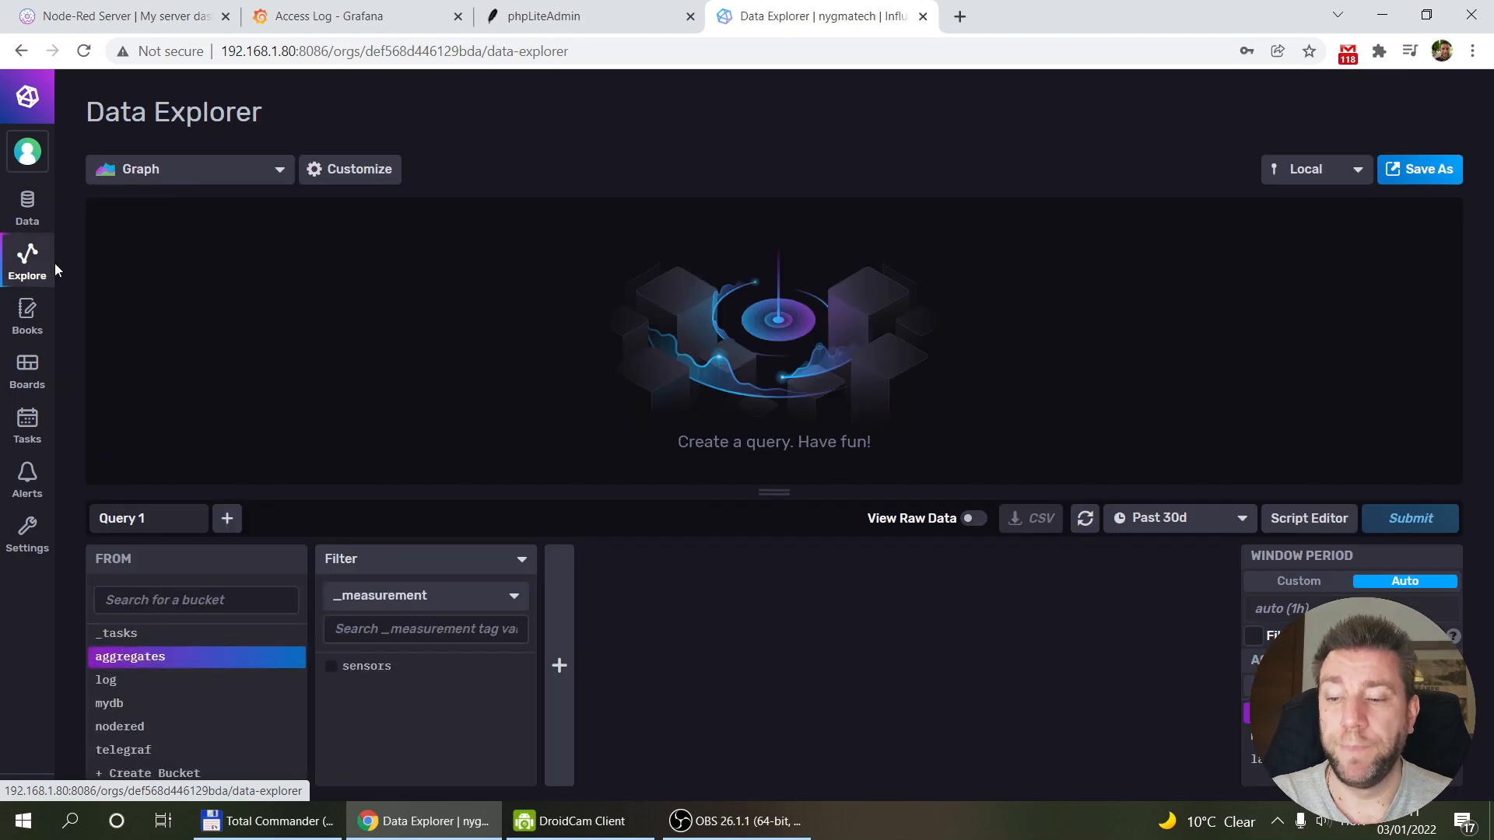
click(112, 727)
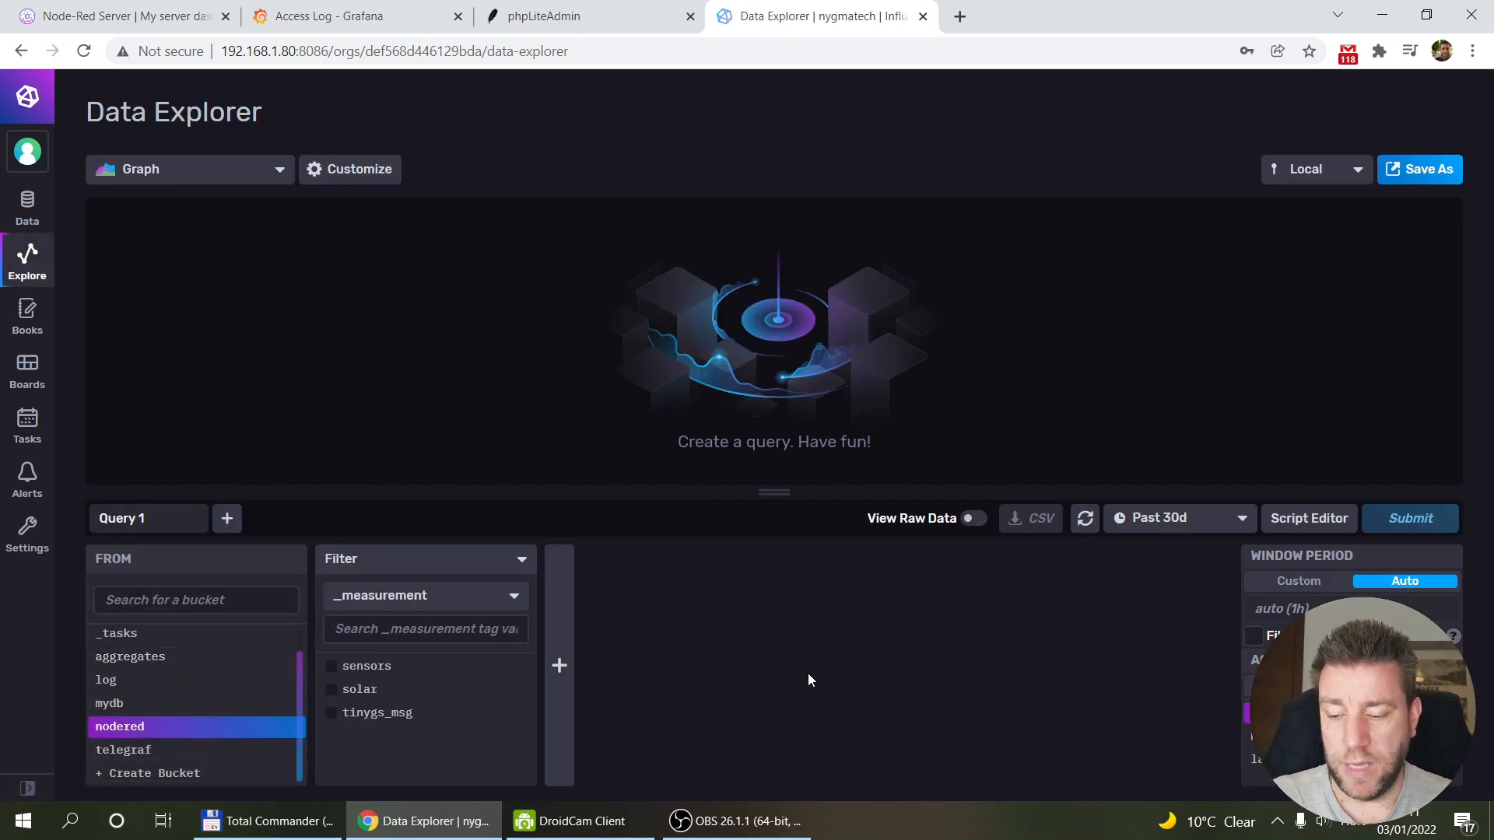
click(106, 682)
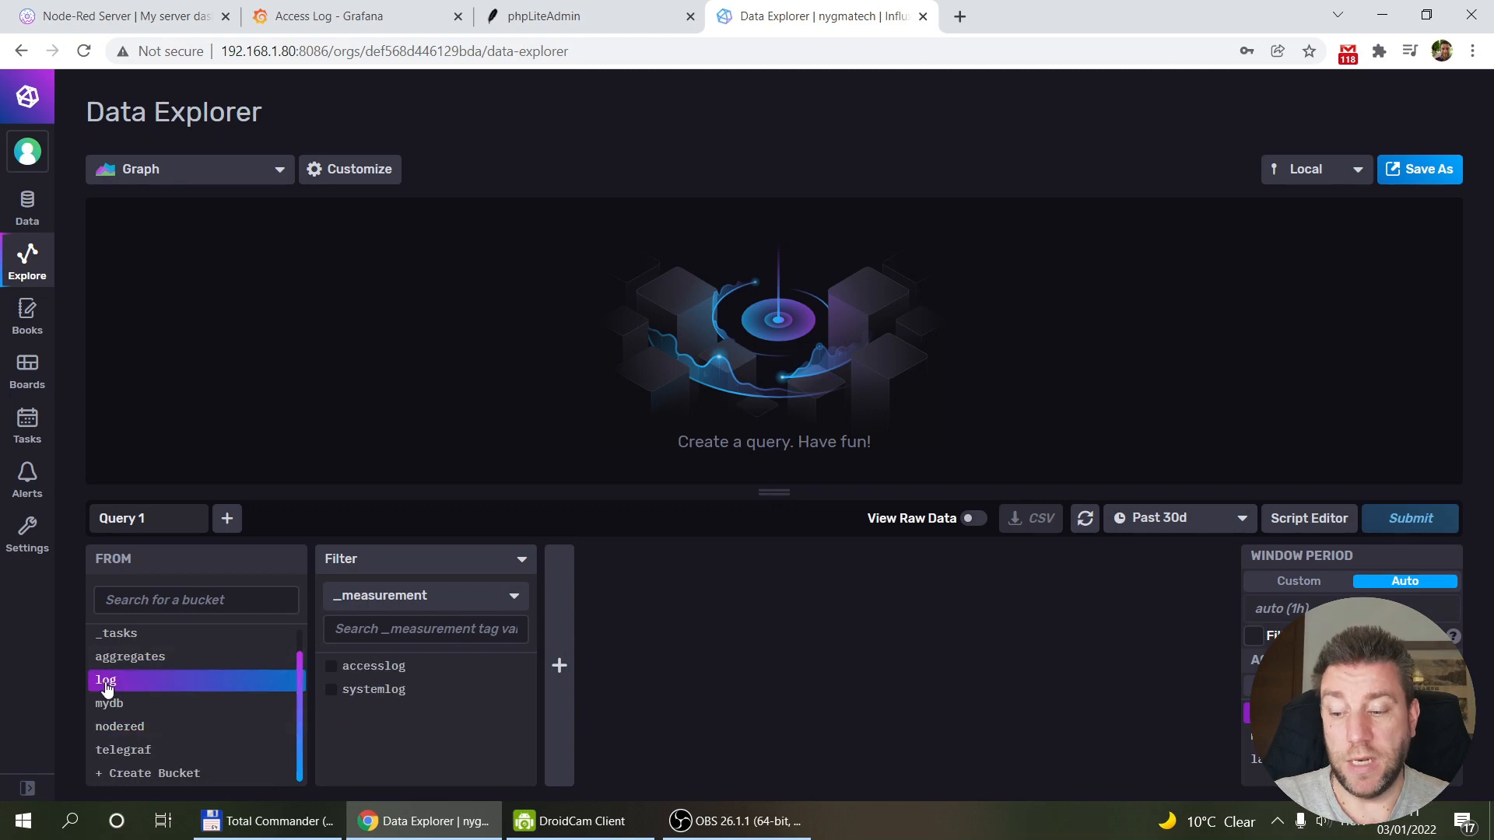
click(364, 668)
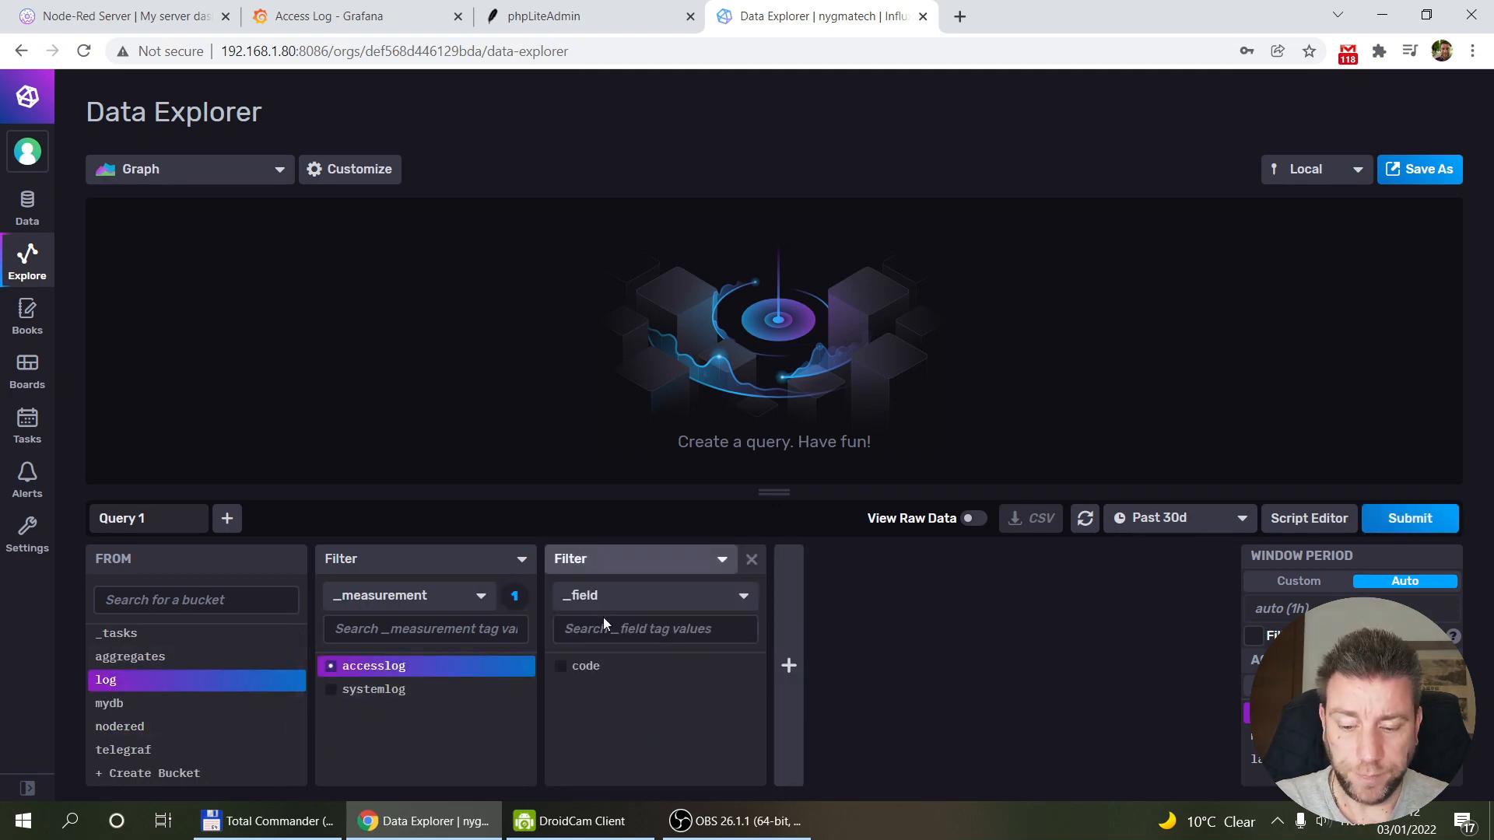
click(679, 594)
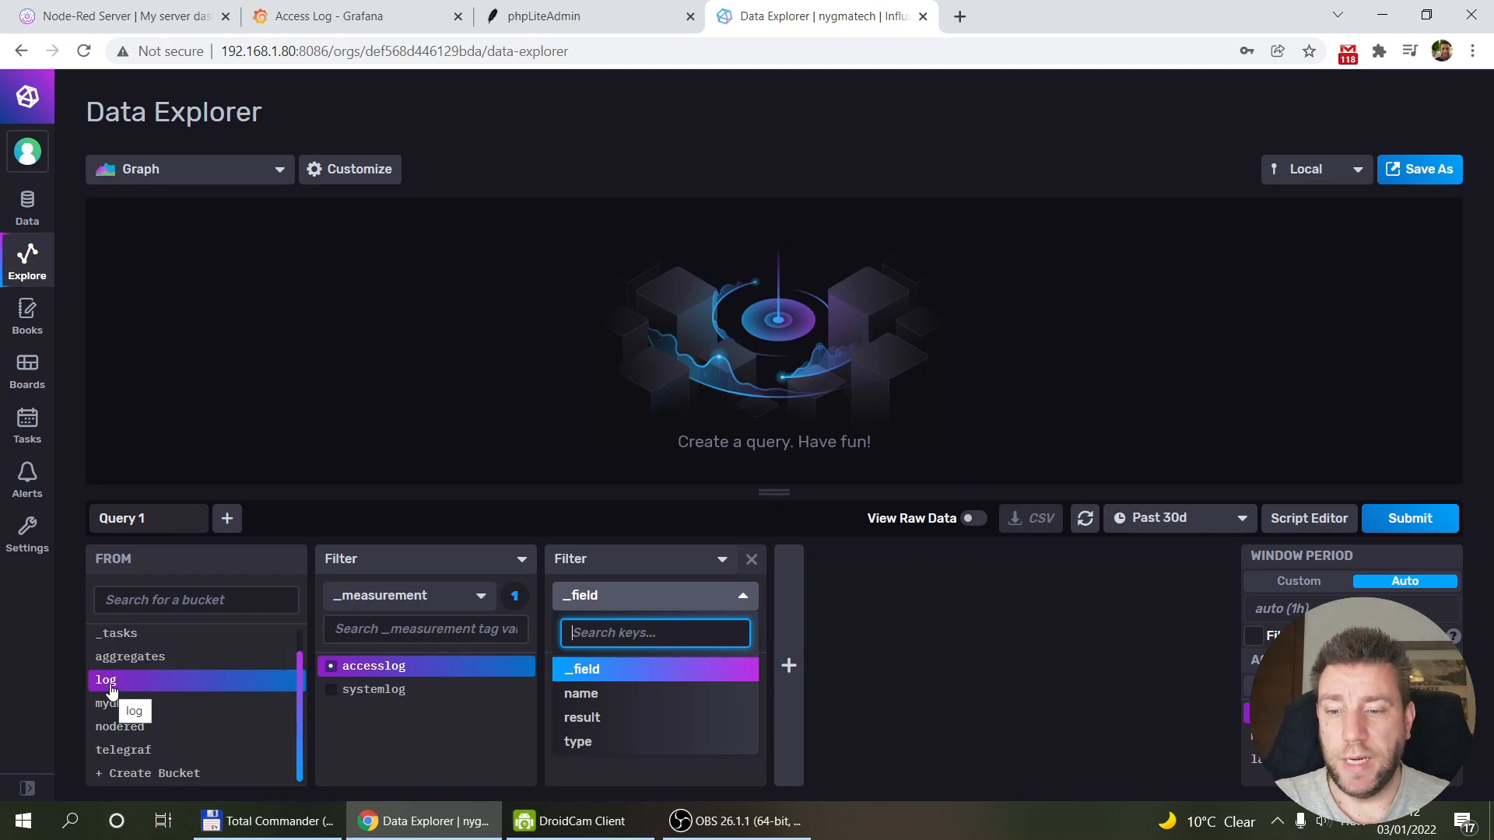
Switch to the Grafana Access Log dashboard and inspect the bars of the Access Requests in the last 24 hours chart.
click(312, 8)
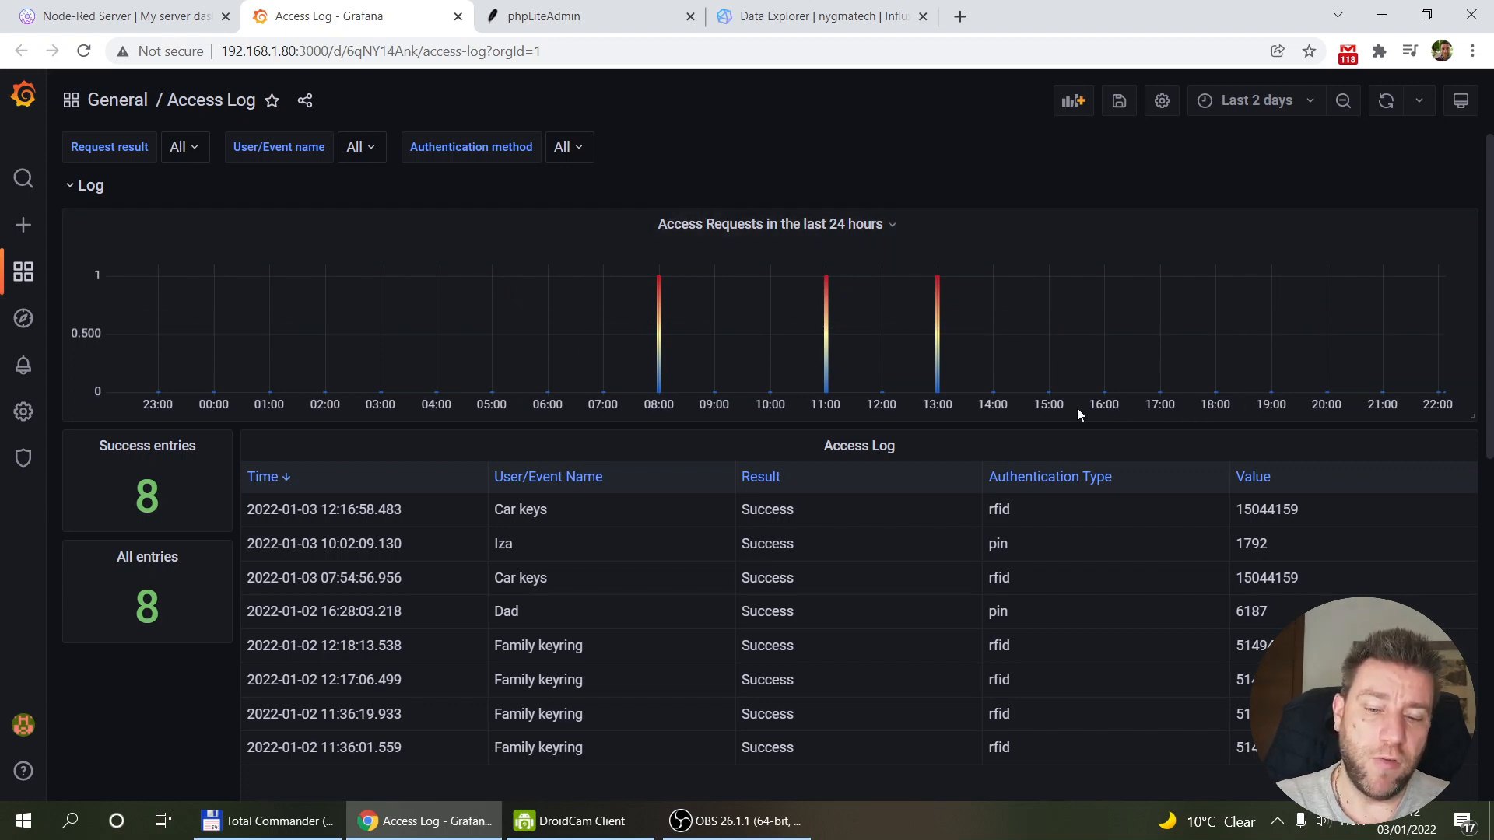
mouse_move(946, 275)
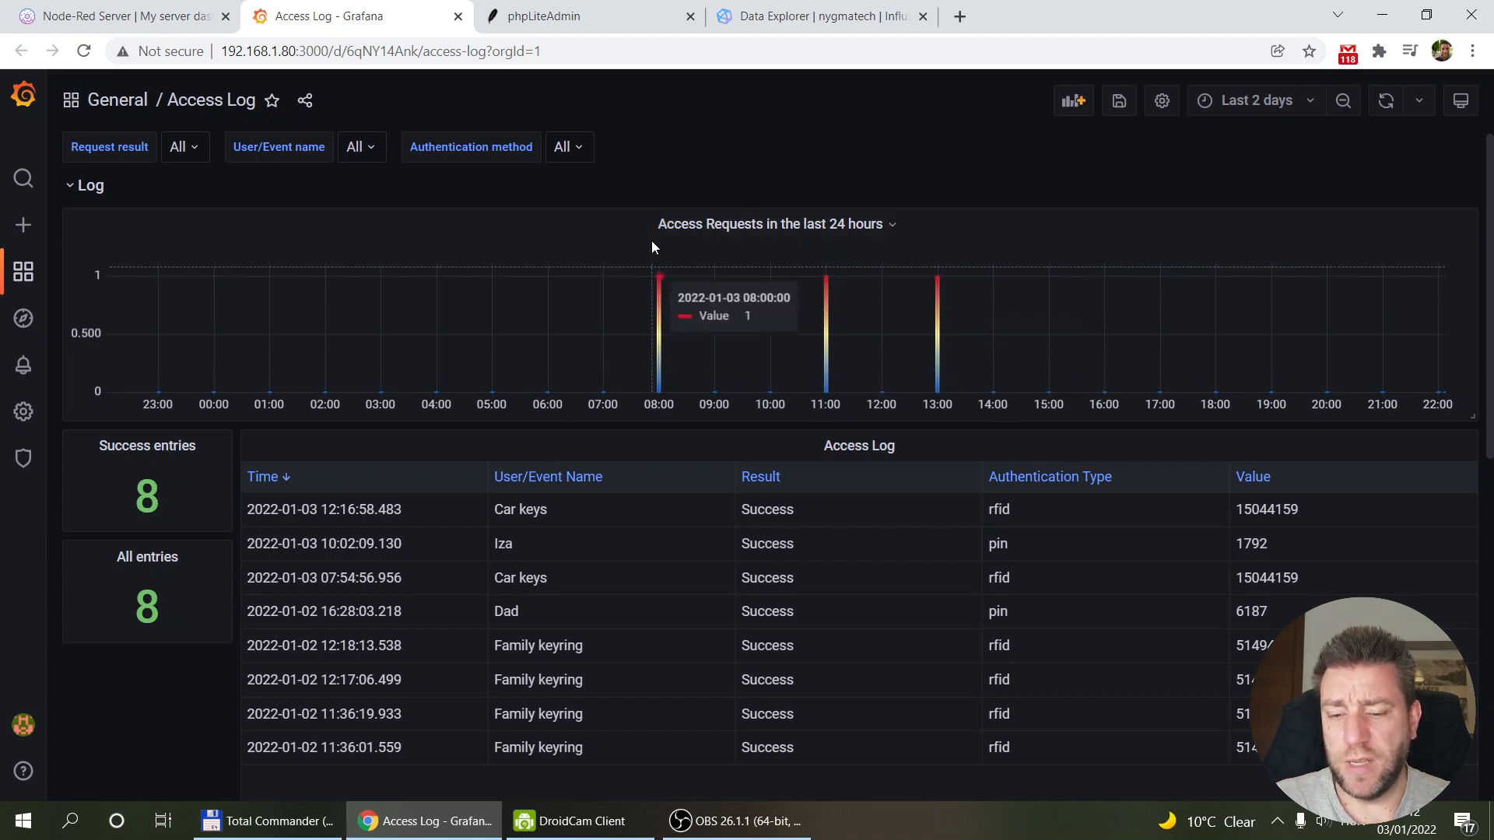
mouse_move(661, 267)
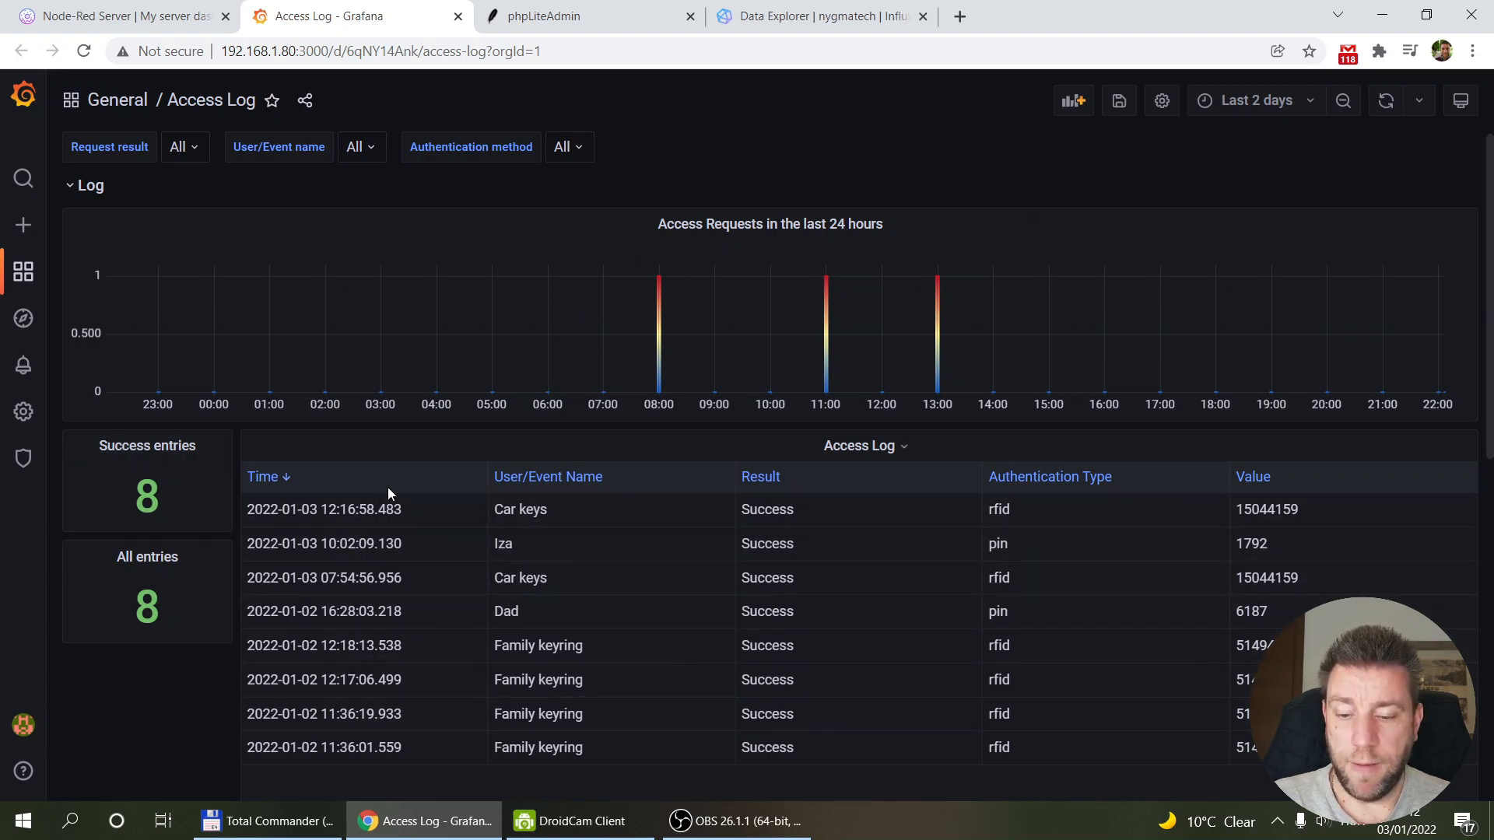
Set the Access Log dashboard's time range to the last 7 days and look through the log entries.
click(1301, 100)
scroll(1269, 367, down, 3)
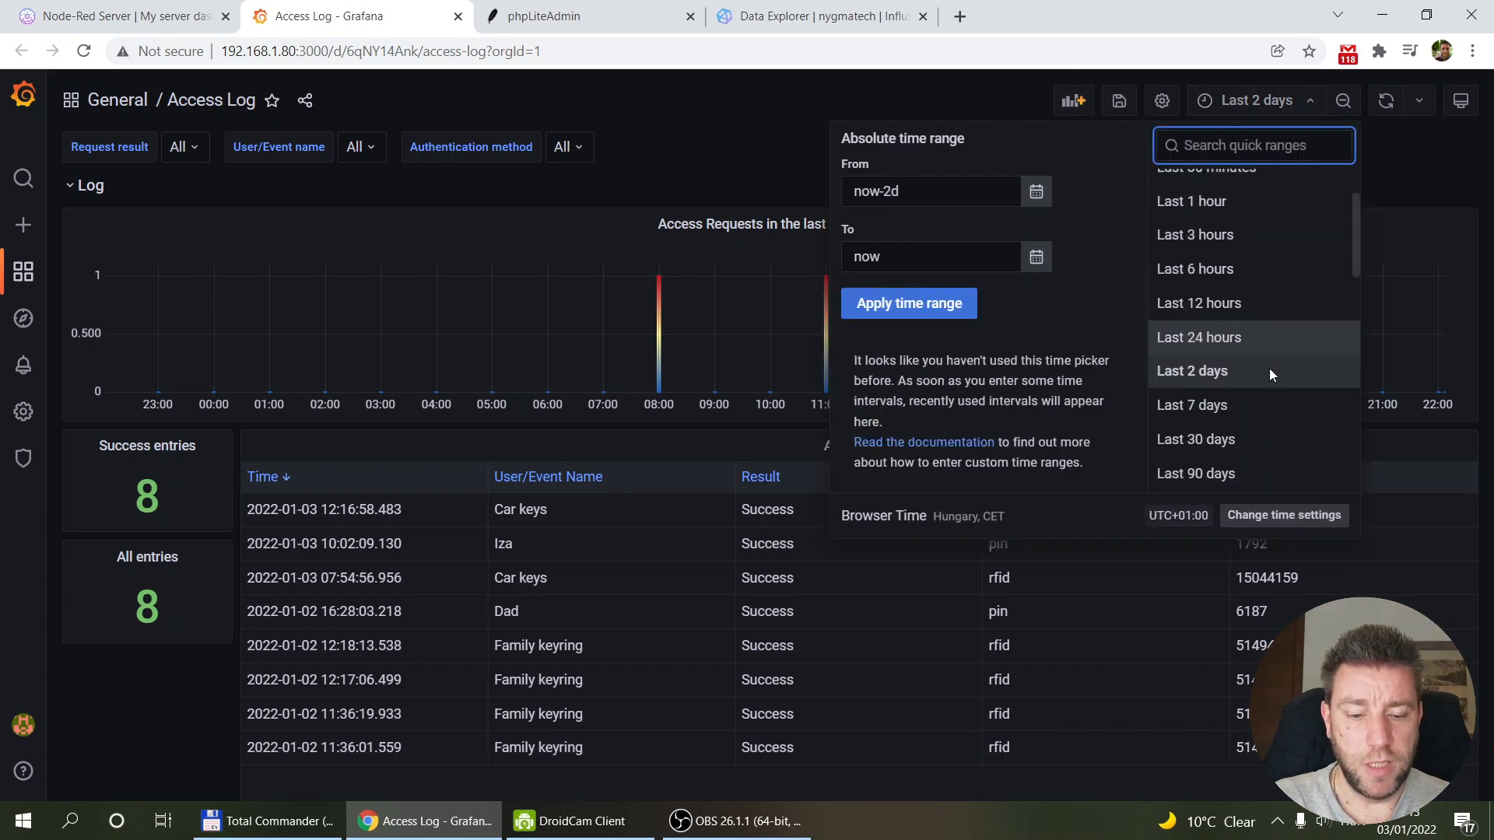
click(1226, 399)
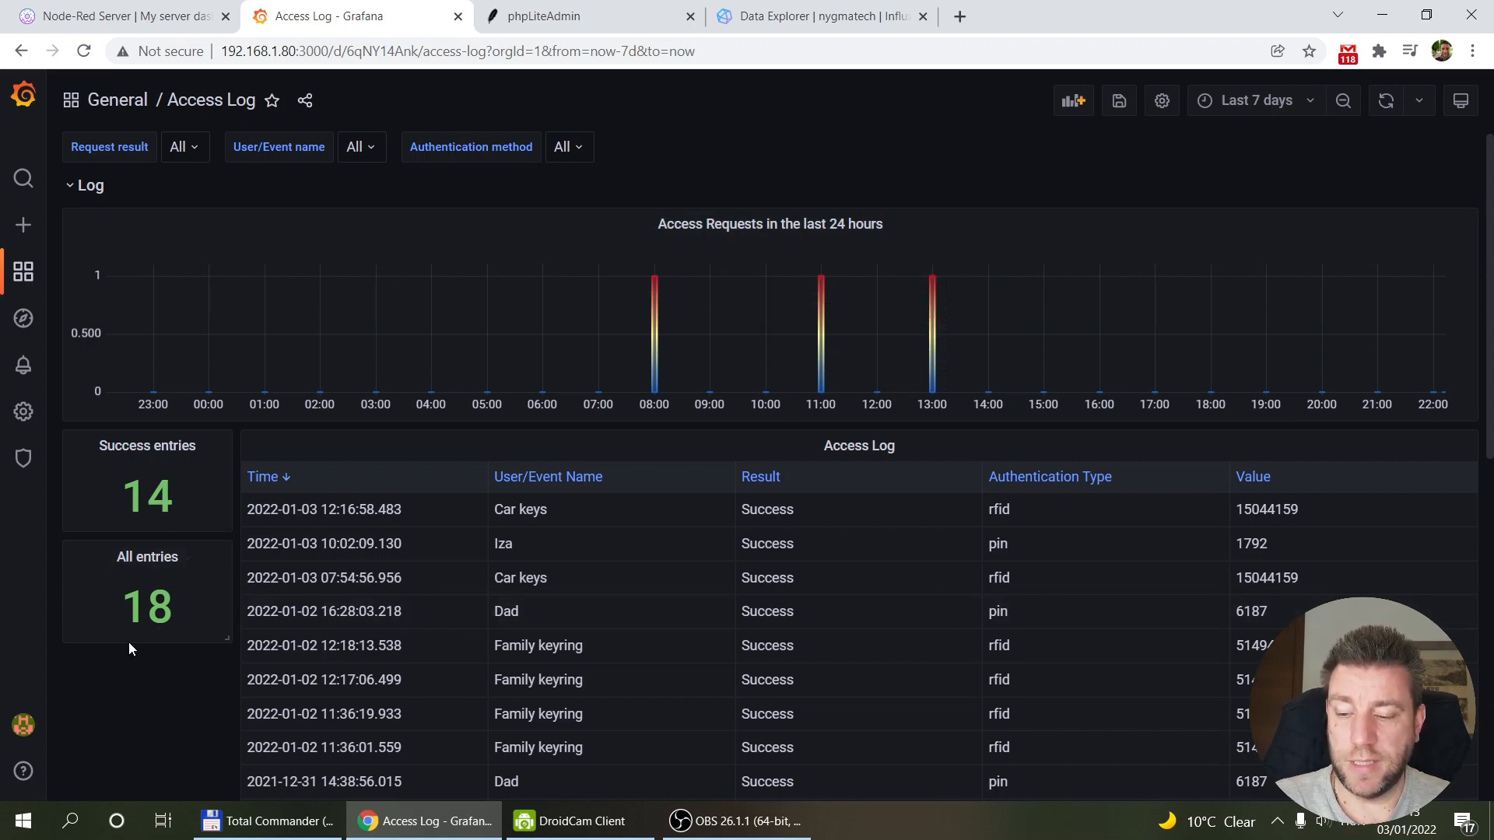
scroll(888, 533, down, 8)
scroll(888, 532, up, 4)
scroll(889, 532, up, 5)
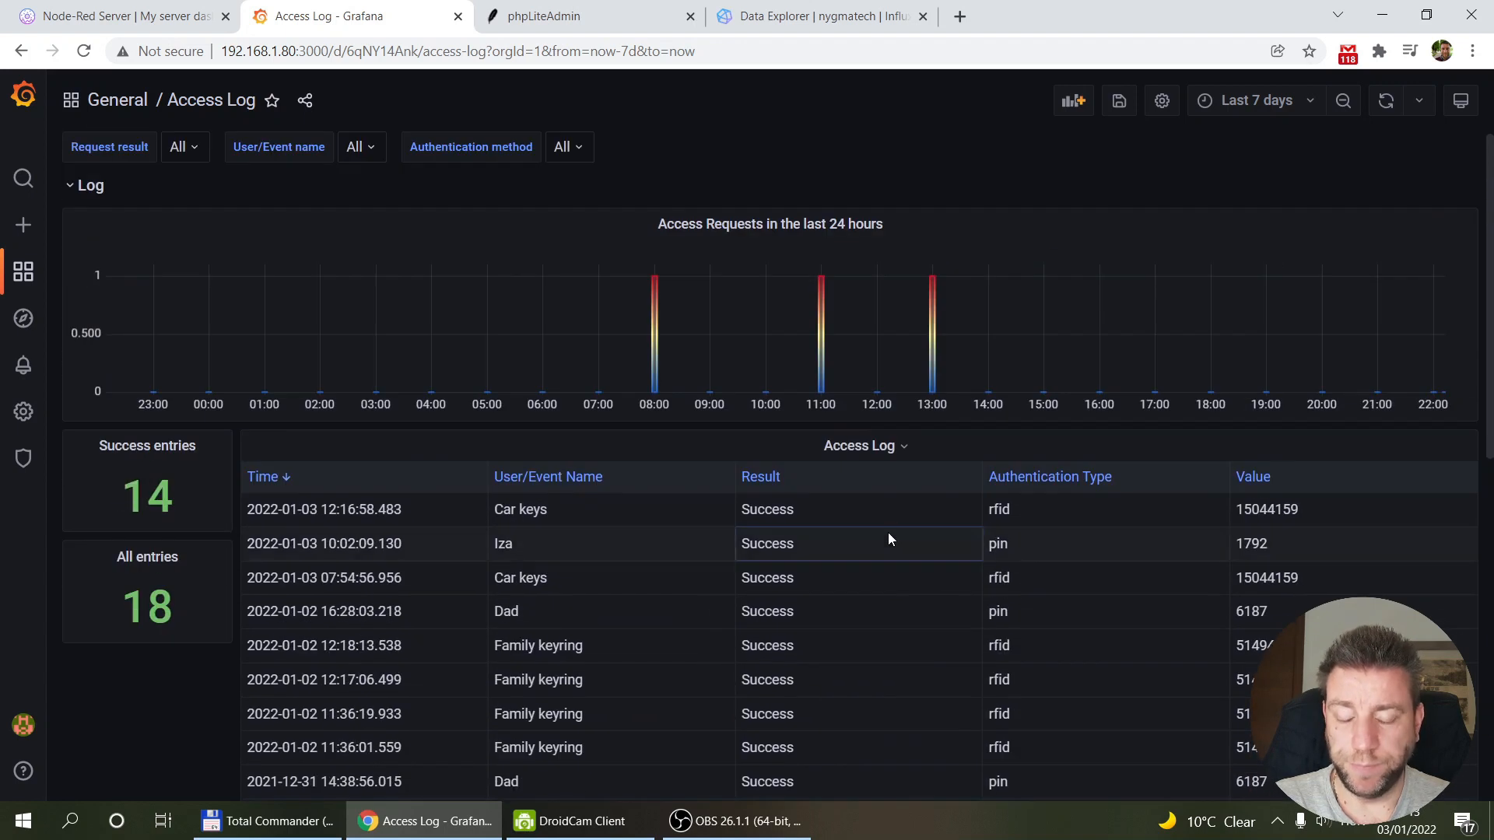
Filter the Access Log by the user/event name Dad, reset the filter to All, and reapply the Dad filter.
click(184, 147)
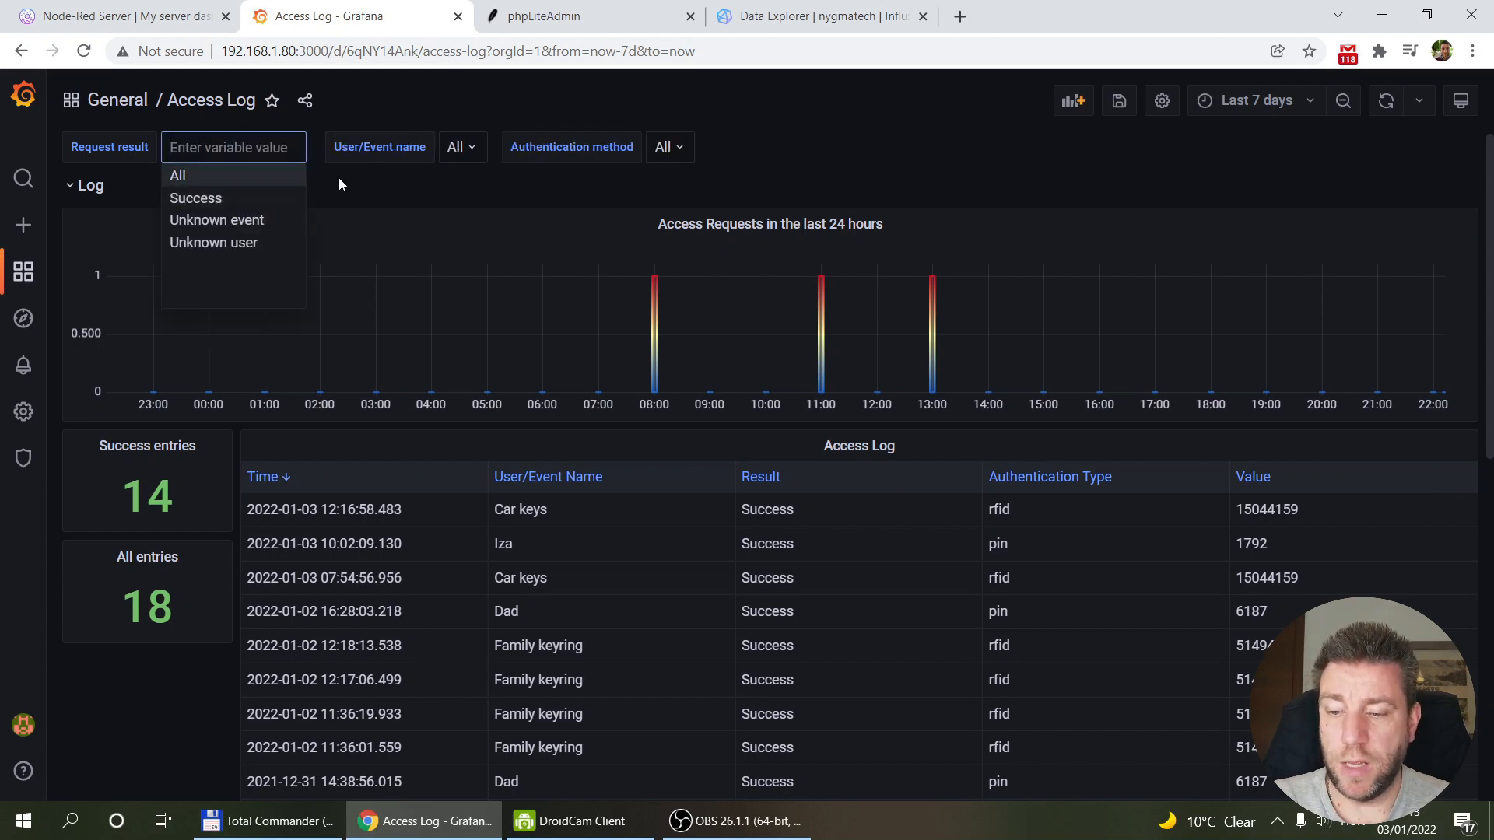
click(473, 150)
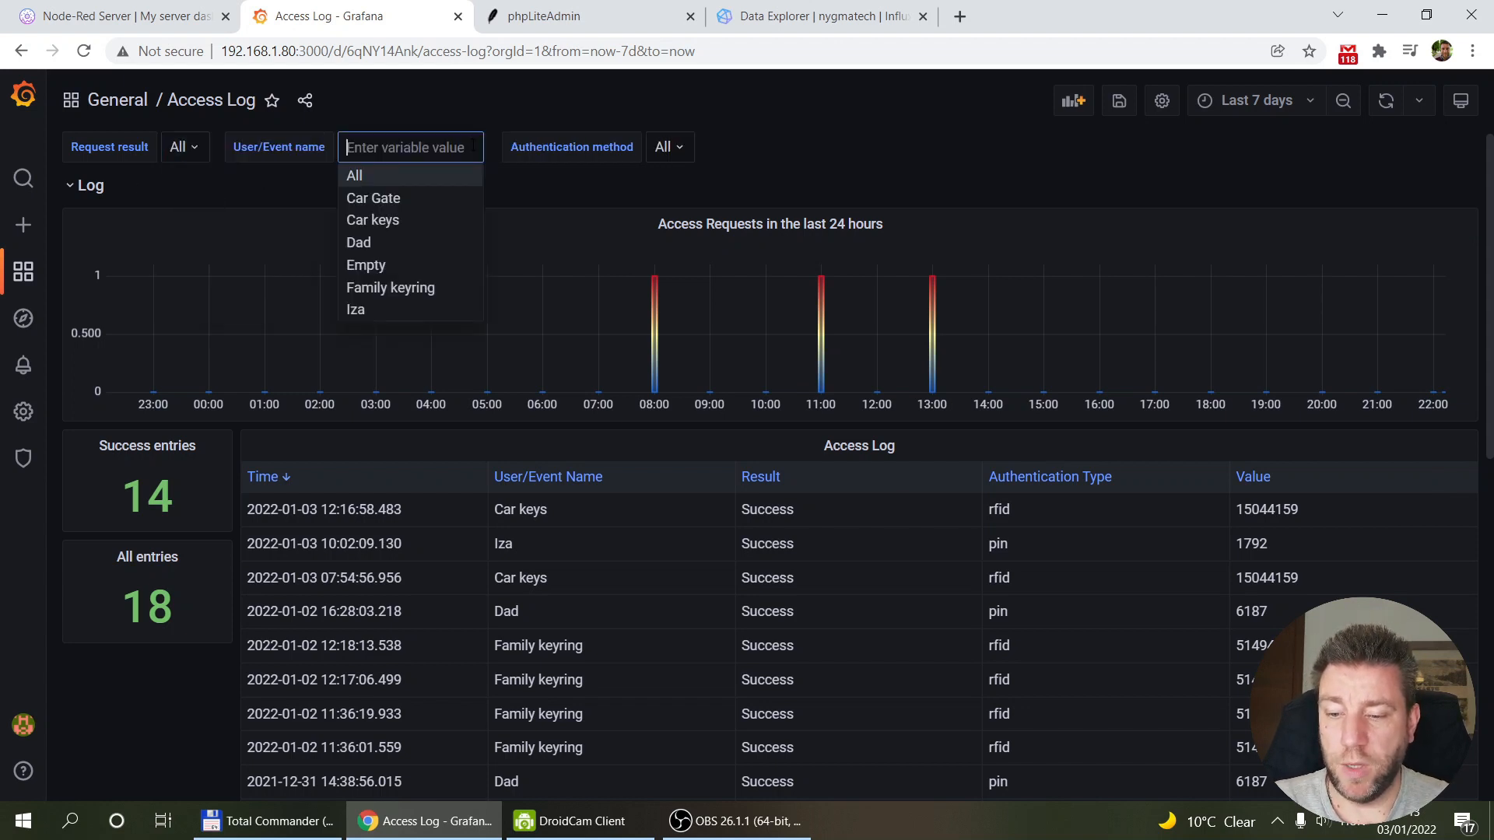
click(389, 243)
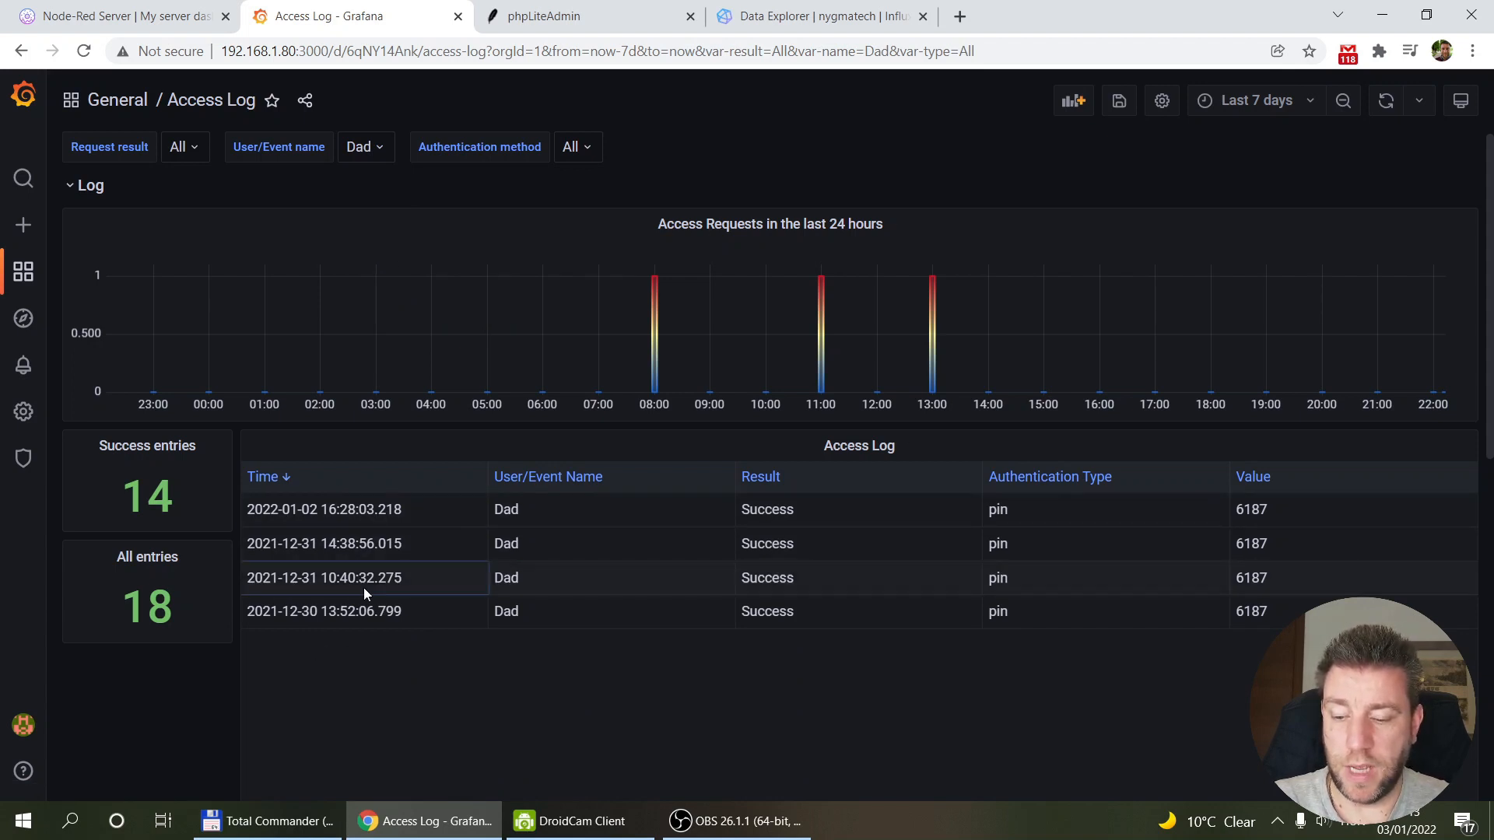
click(365, 151)
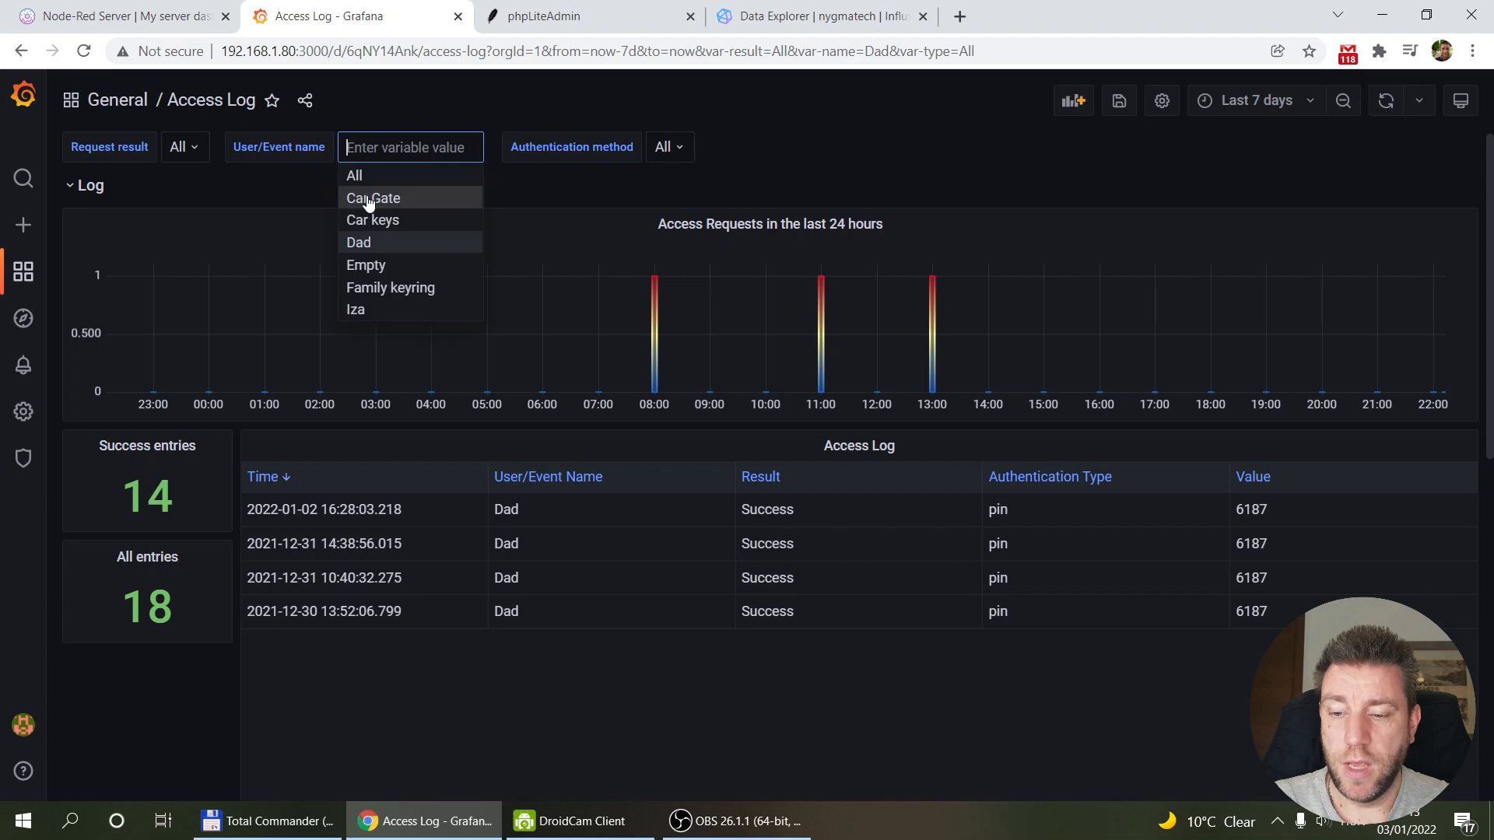
click(358, 175)
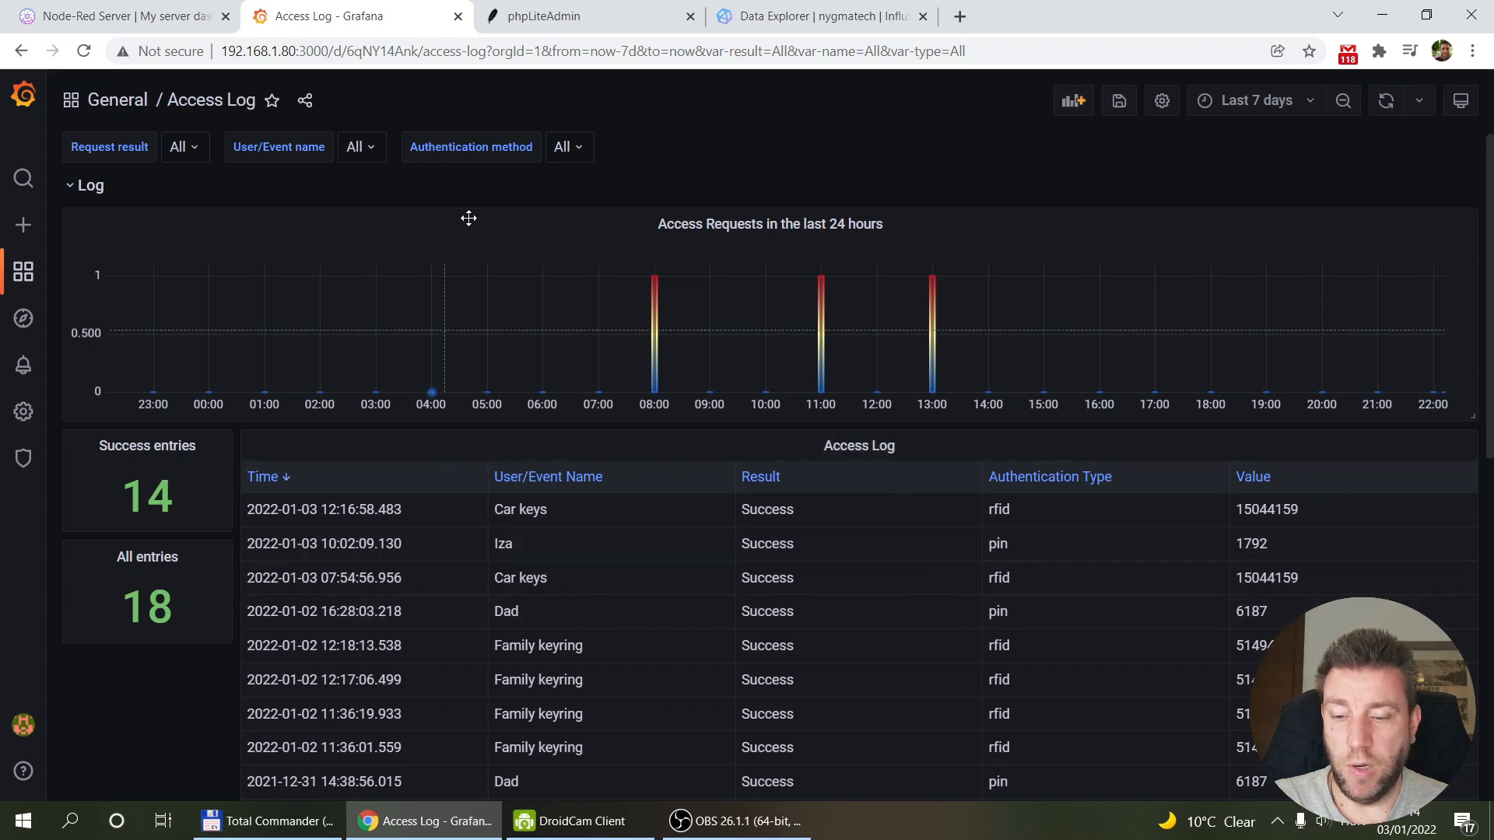
click(372, 152)
click(359, 240)
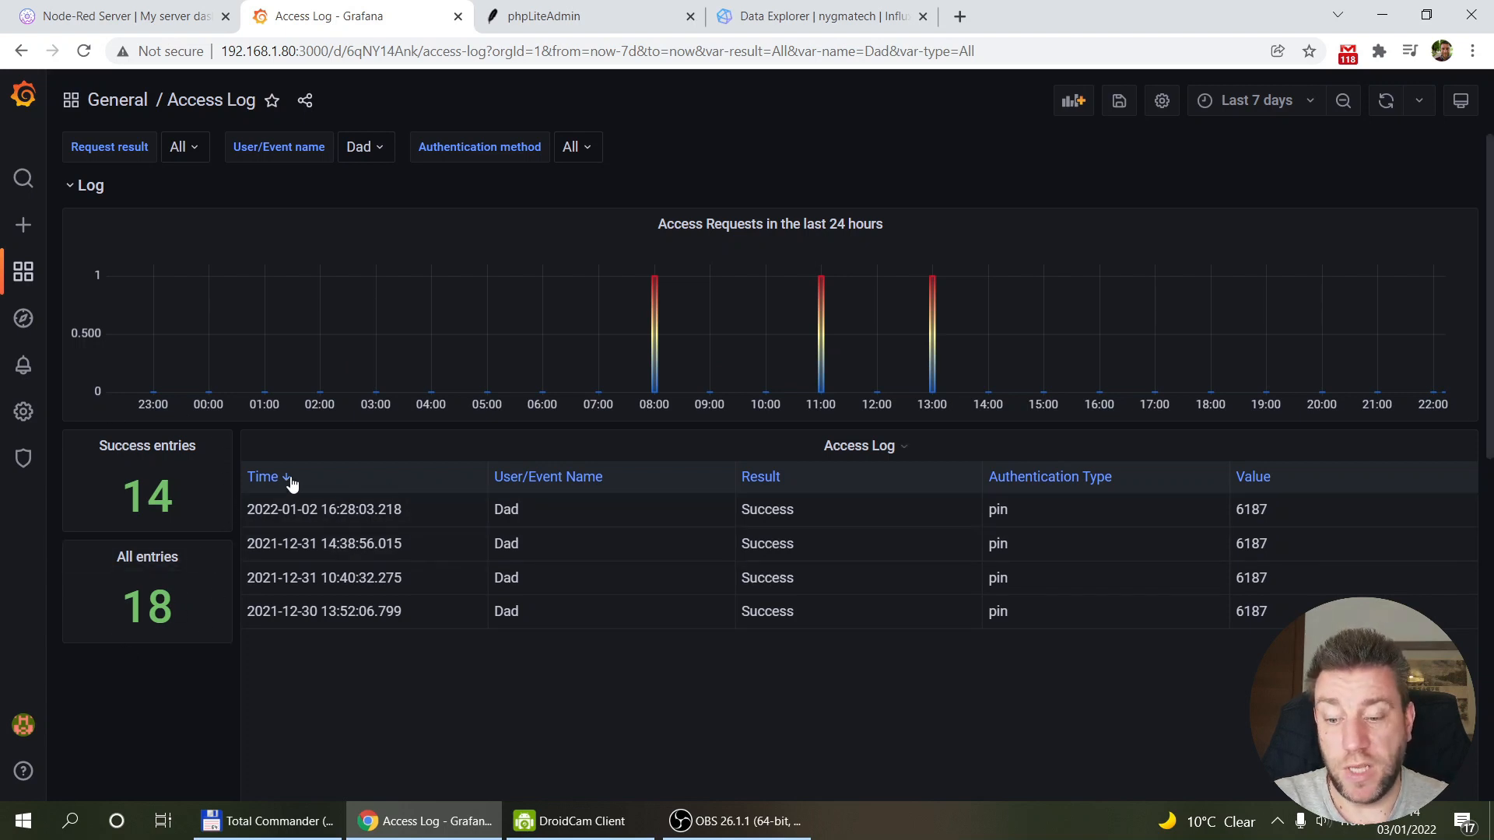
Open the Node-RED editor from the server dashboard and examine the logging nodes of the Access Control flow.
key(ctrl+shift+Tab)
click(265, 364)
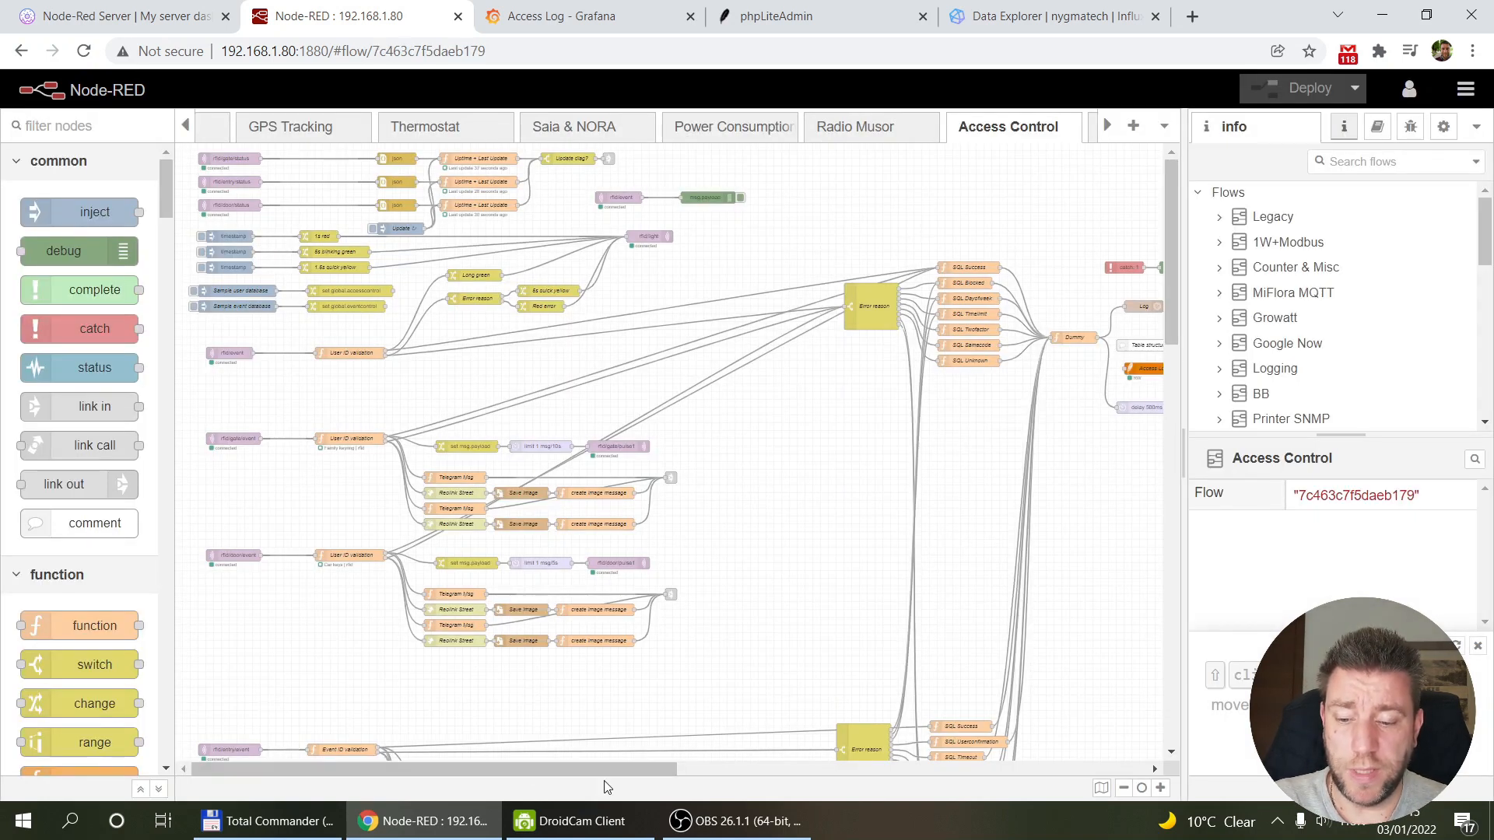
drag(595, 767, 866, 774)
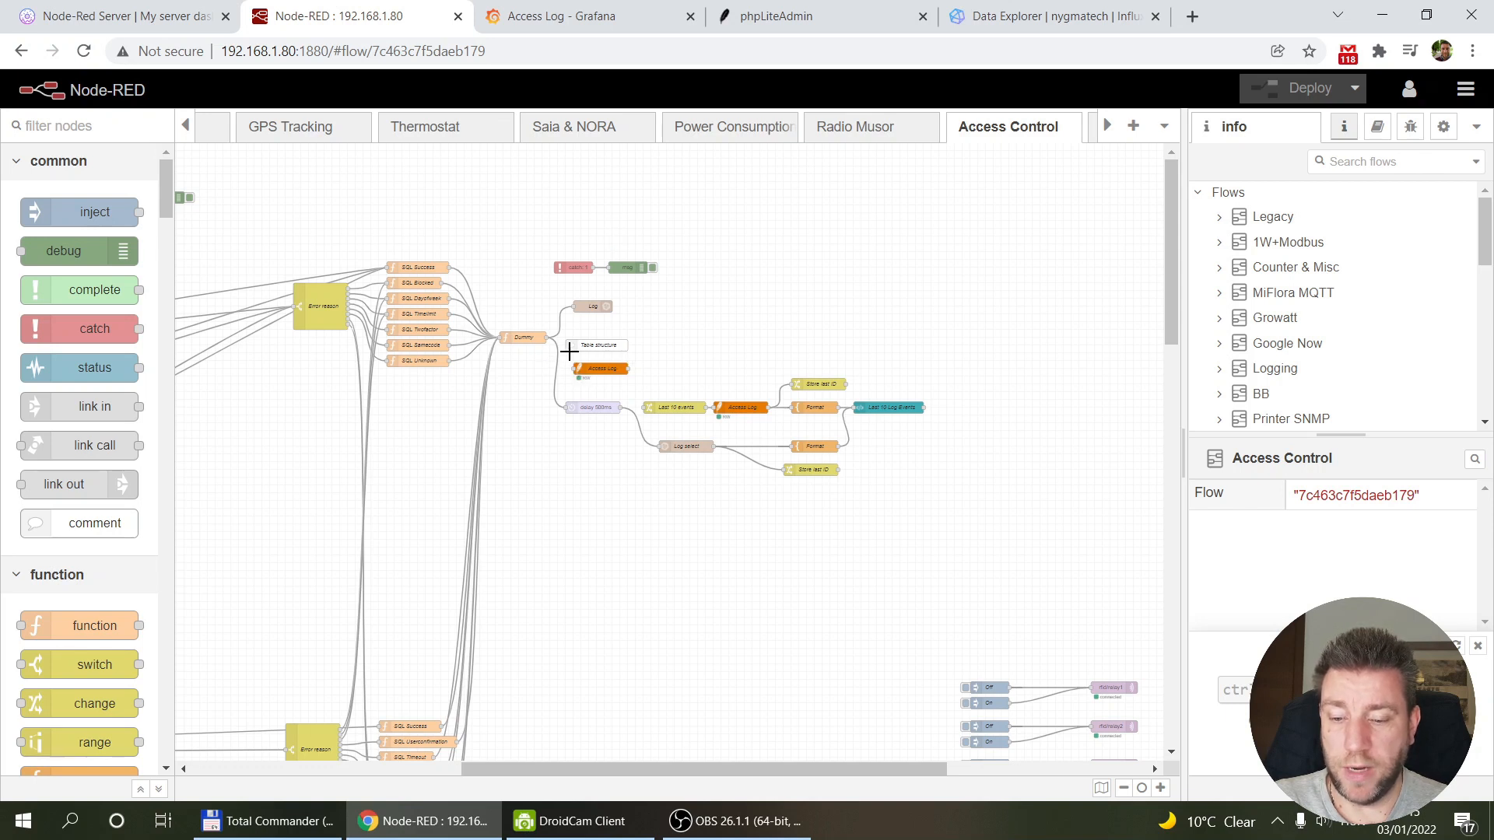
click(1159, 789)
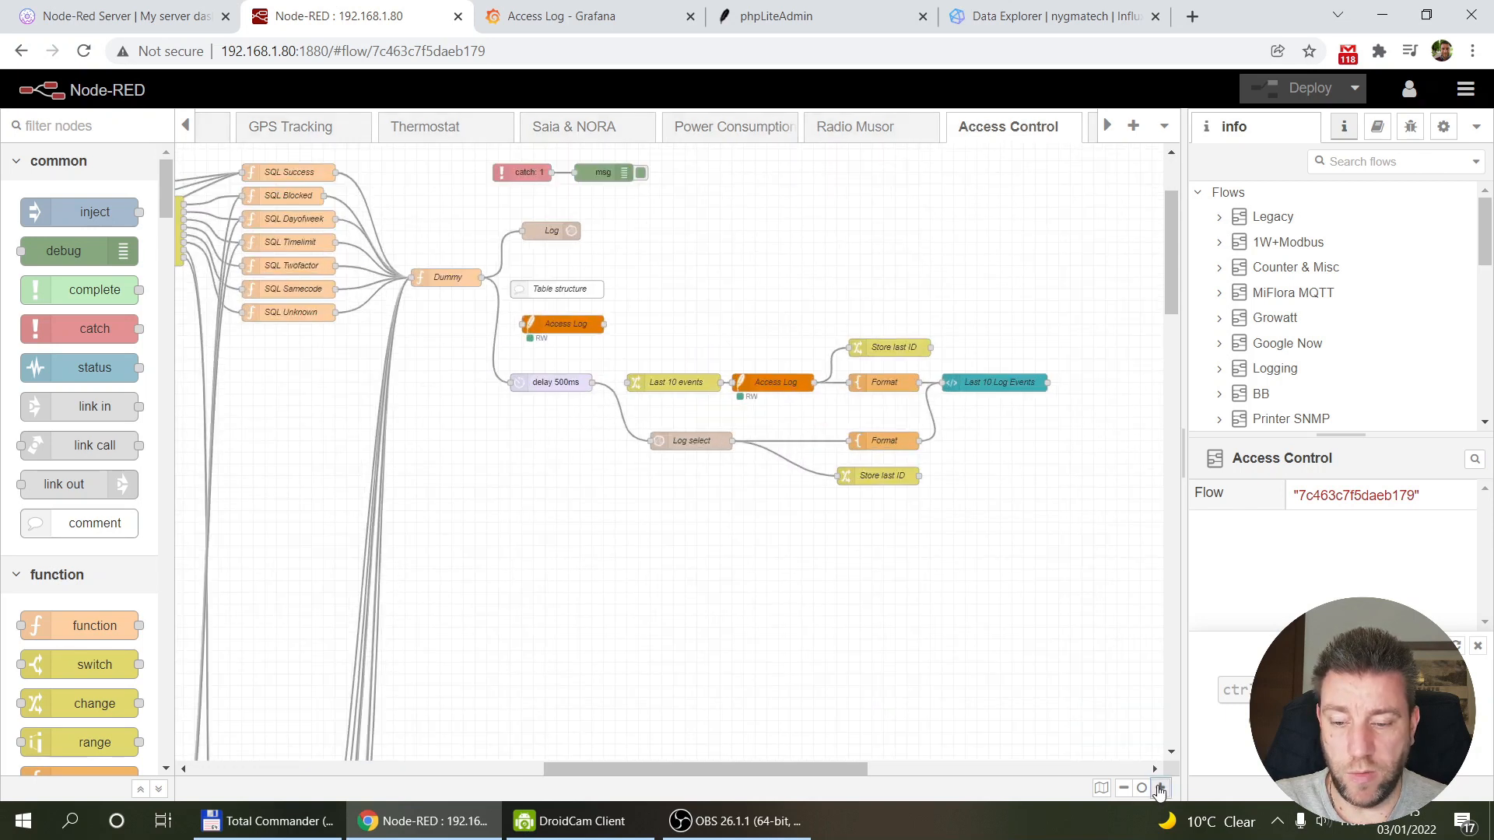
click(1160, 789)
scroll(585, 505, up, 2)
scroll(585, 505, up, 1)
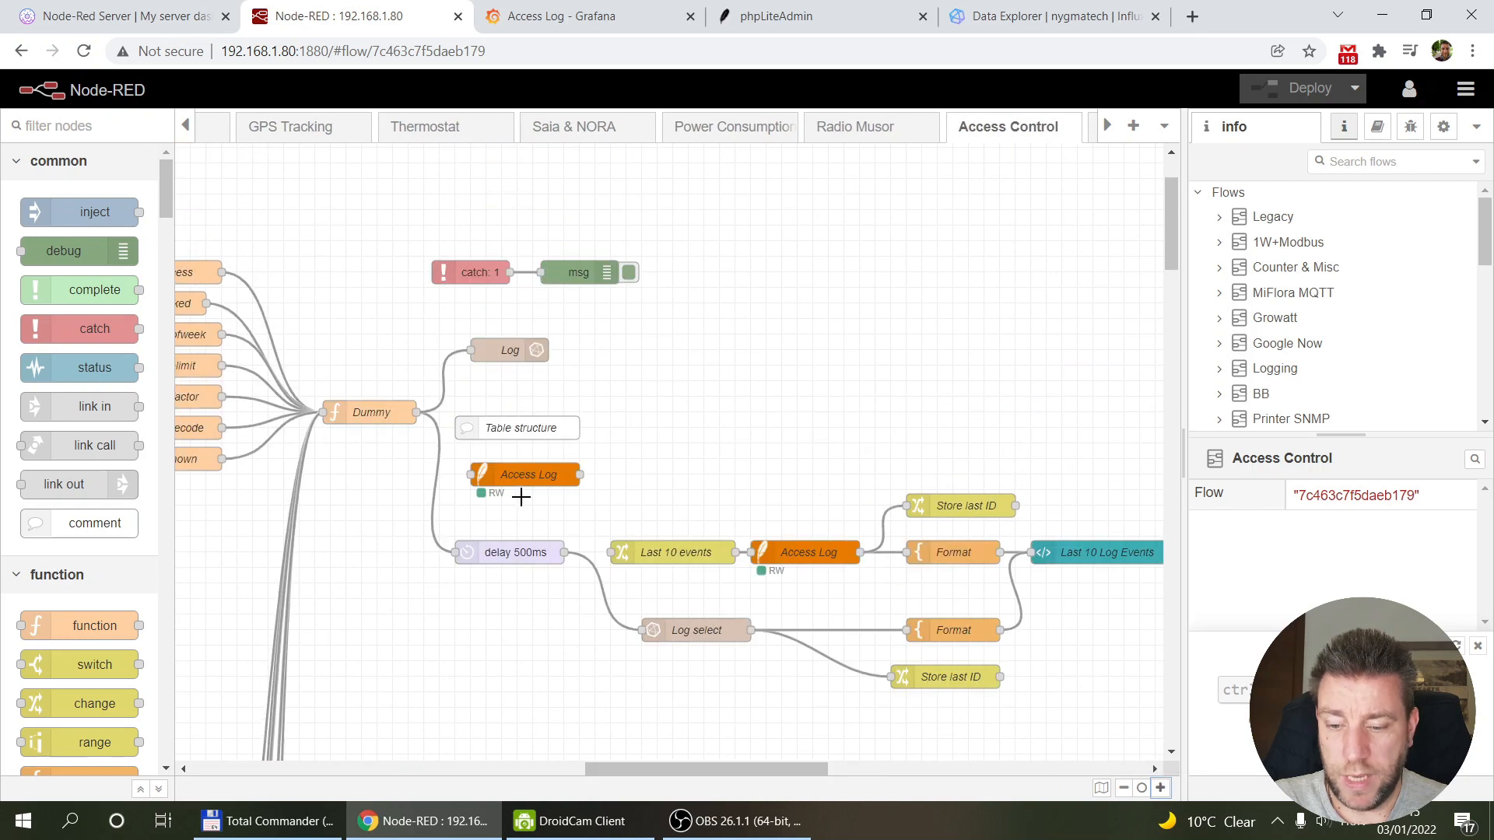
Inspect the unconnected Access Log node and the Log select node, and select the SQL function nodes from SQL Success to SQL Unknown.
click(517, 476)
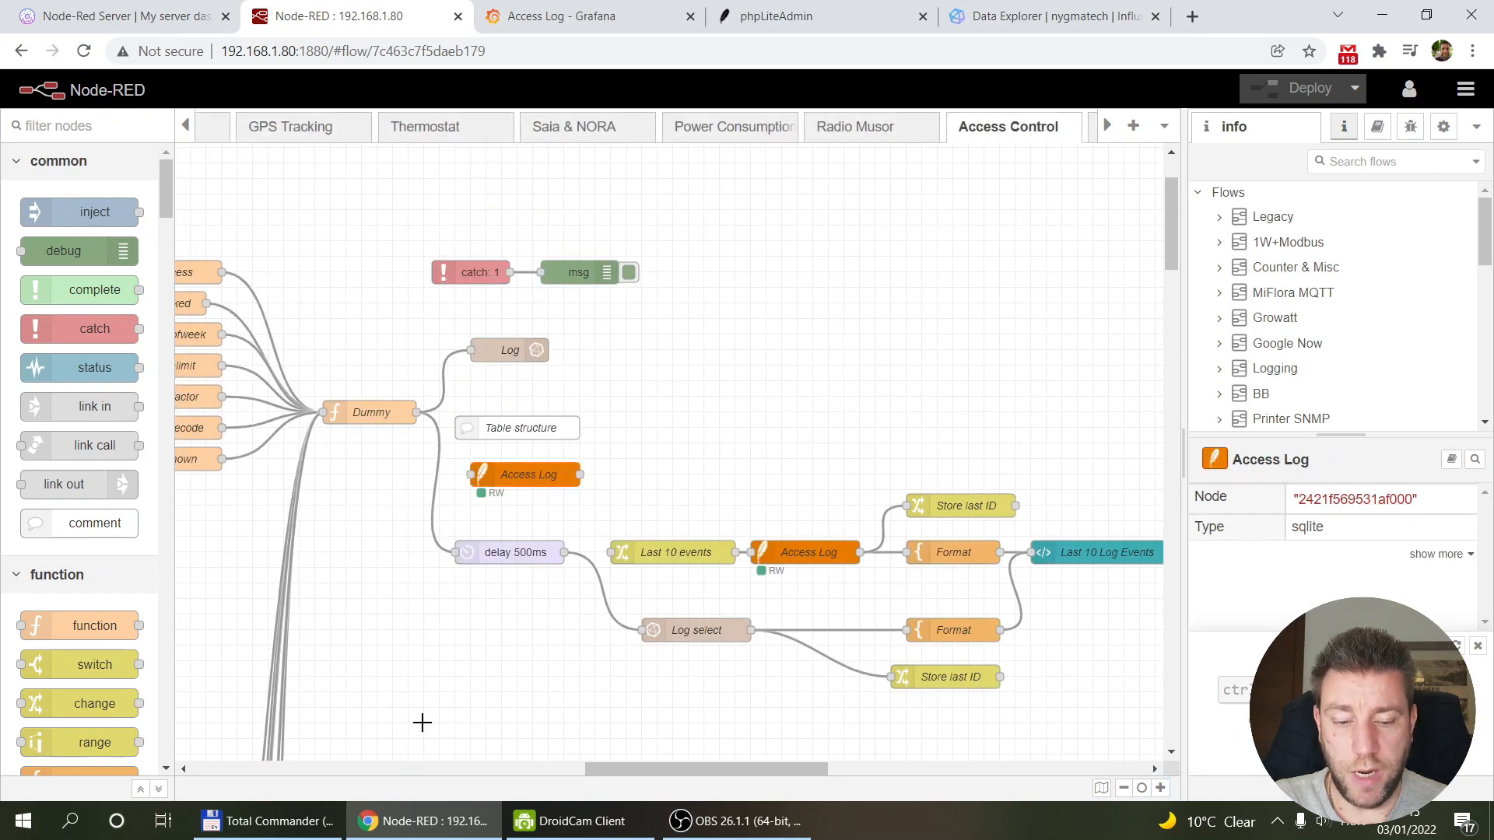
drag(674, 767, 635, 769)
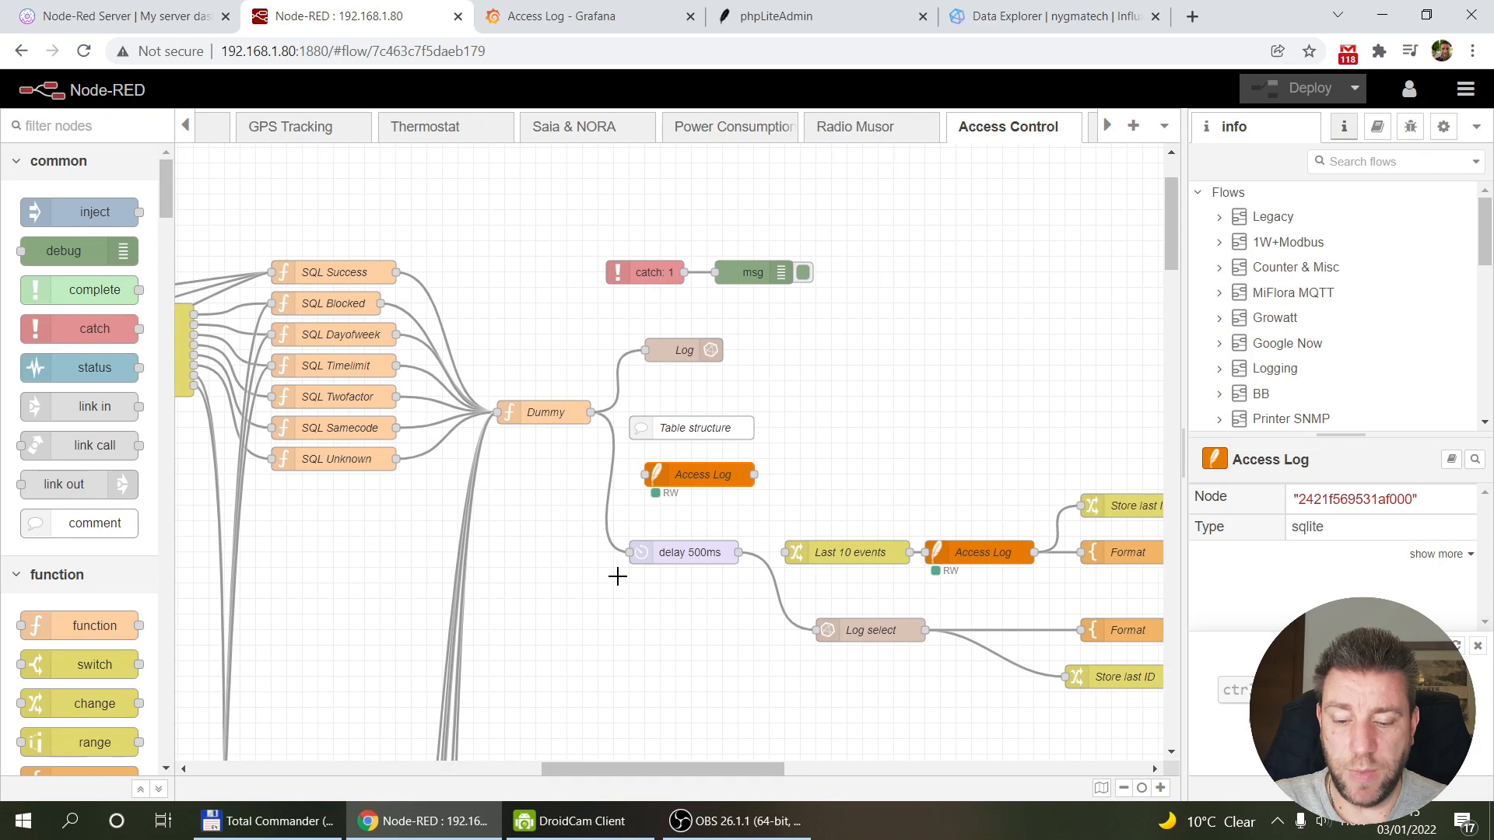
click(861, 629)
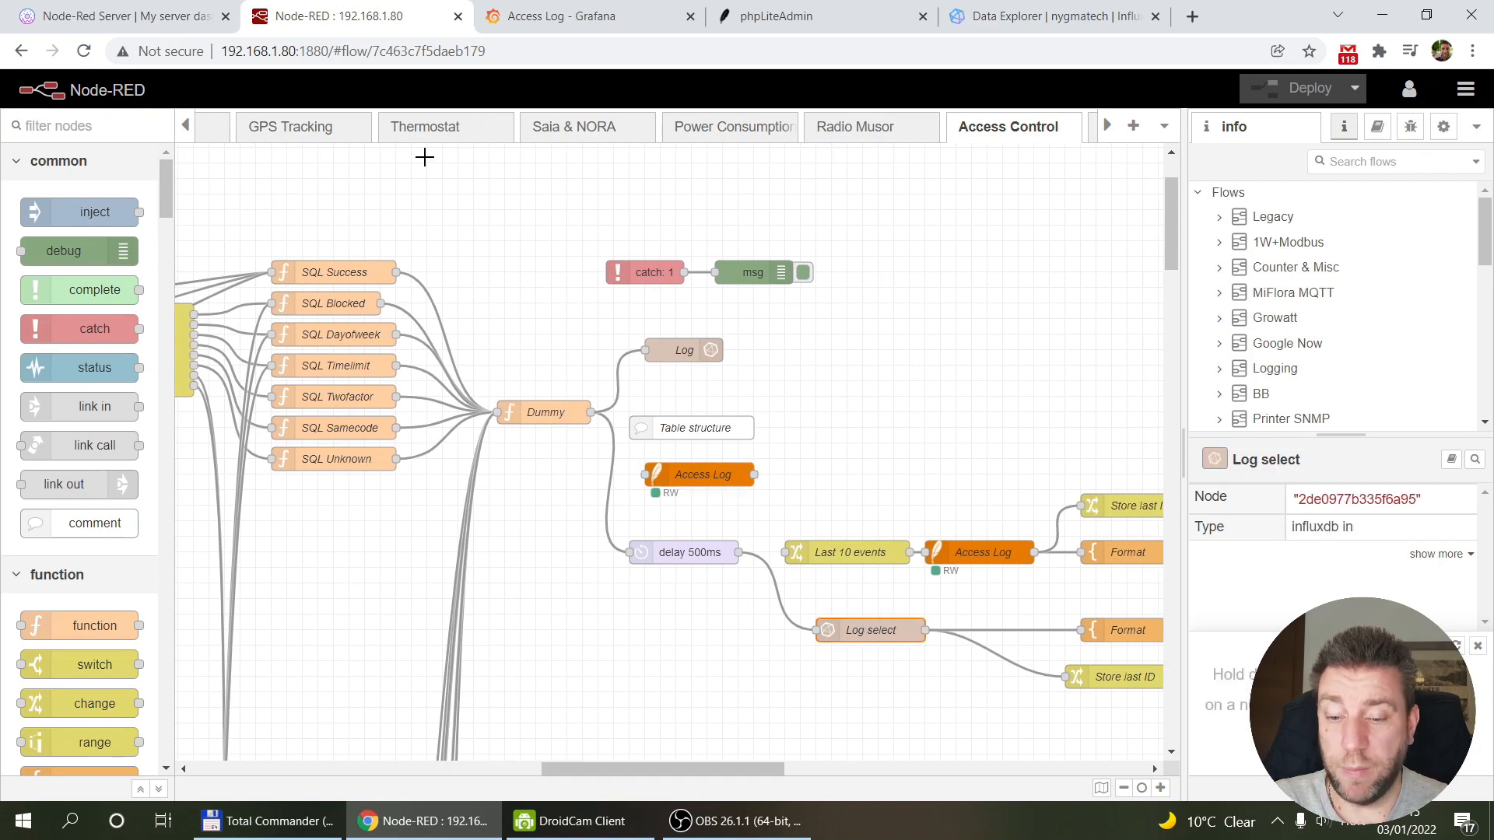
drag(251, 244, 407, 533)
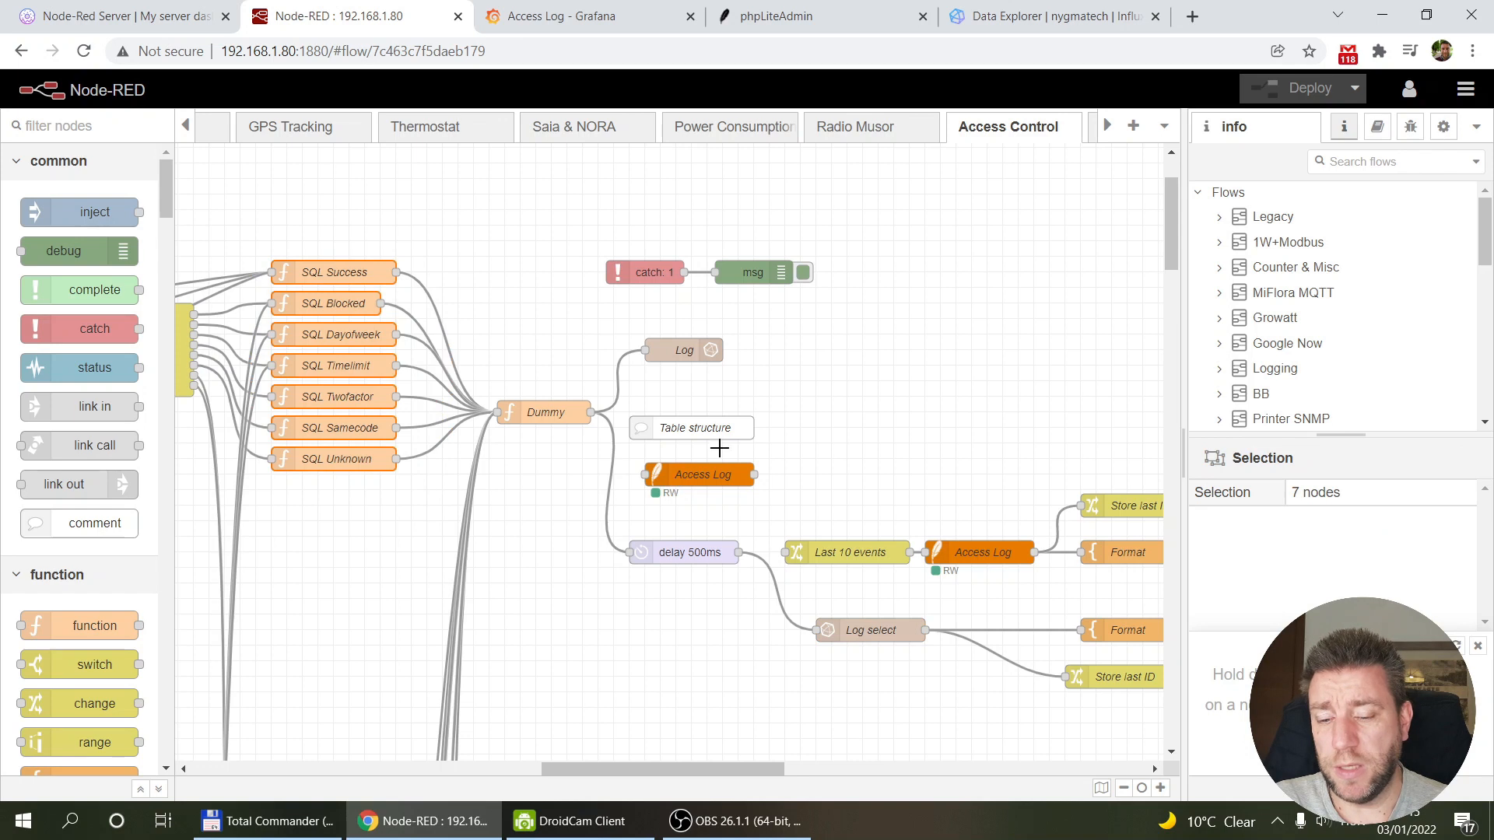
Open the SQL Success function node and widen its editor to read the SQL insert statement and record code.
double_click(329, 269)
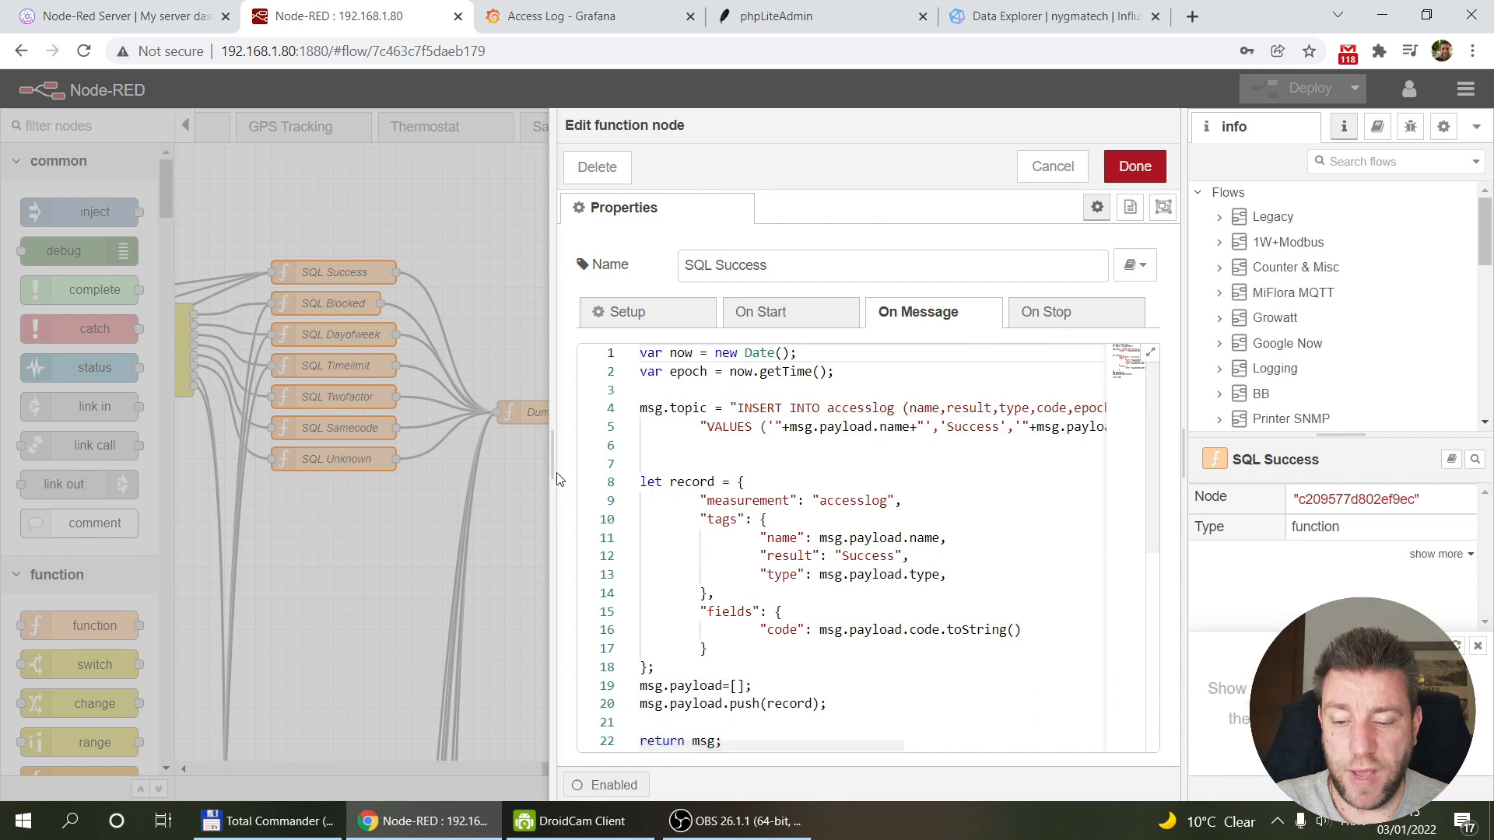
drag(551, 472, 342, 471)
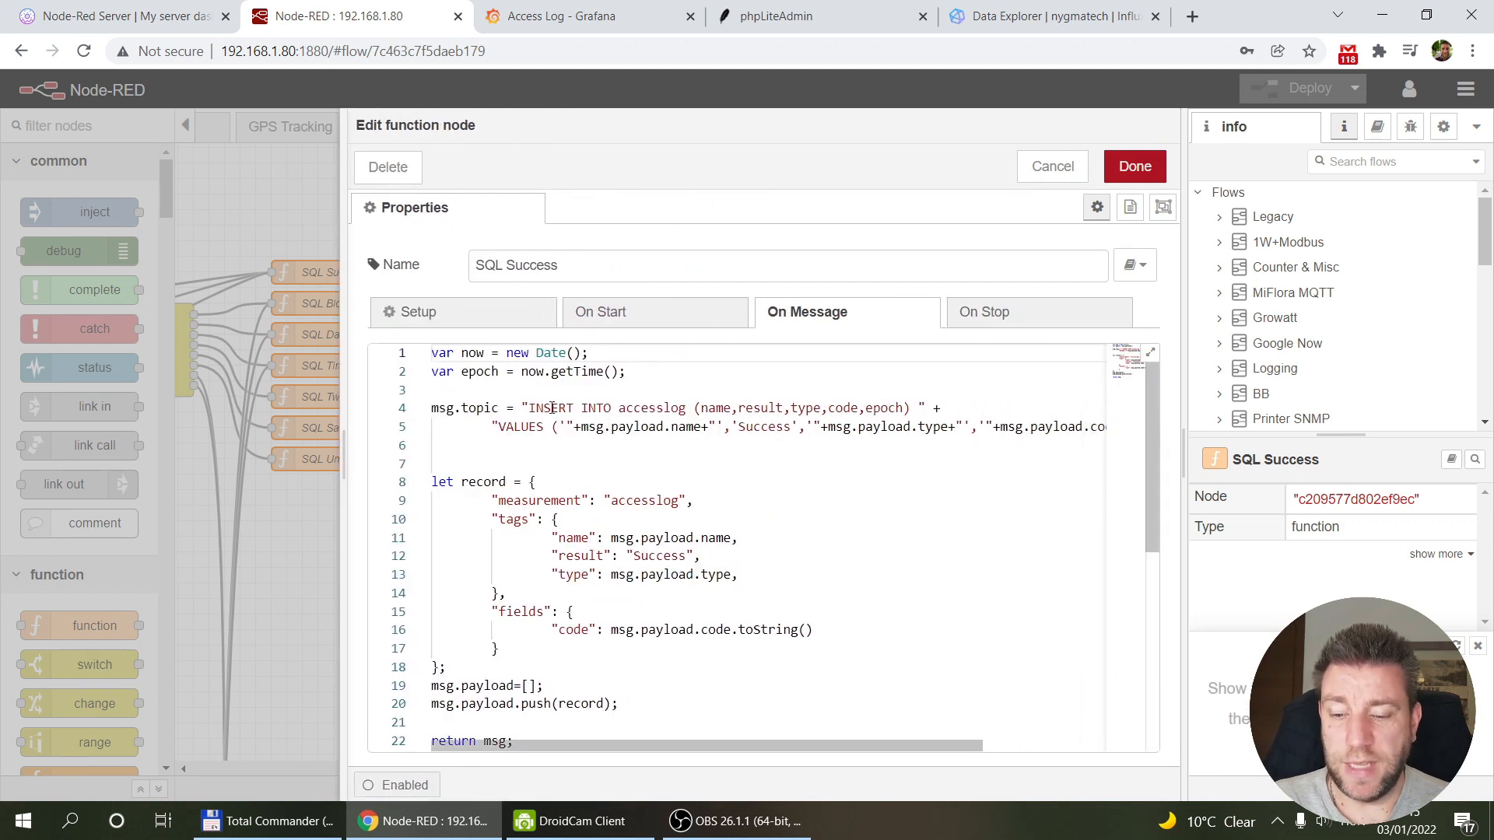
drag(311, 465, 231, 465)
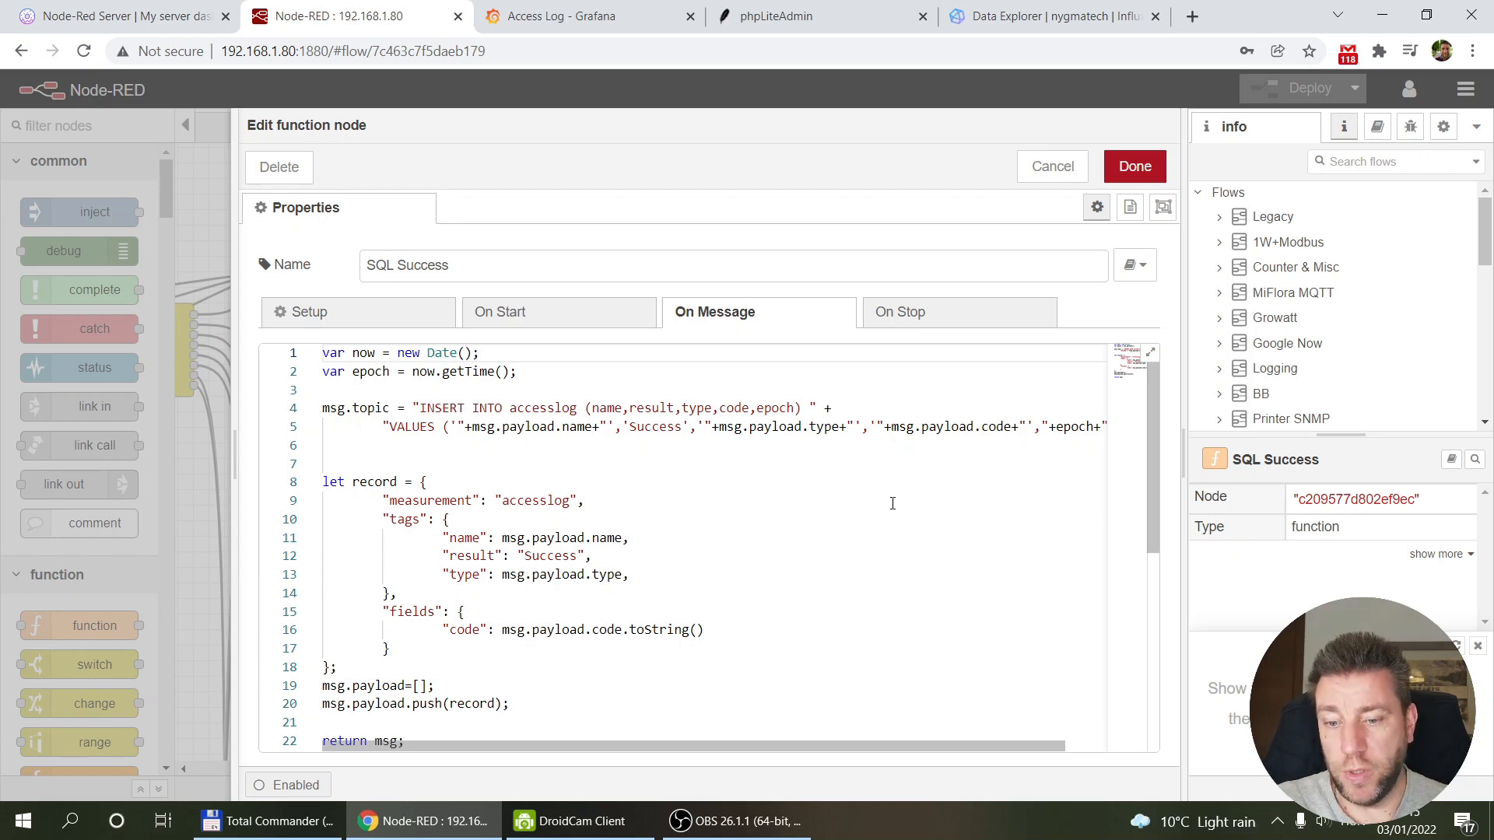
scroll(892, 503, down, 1)
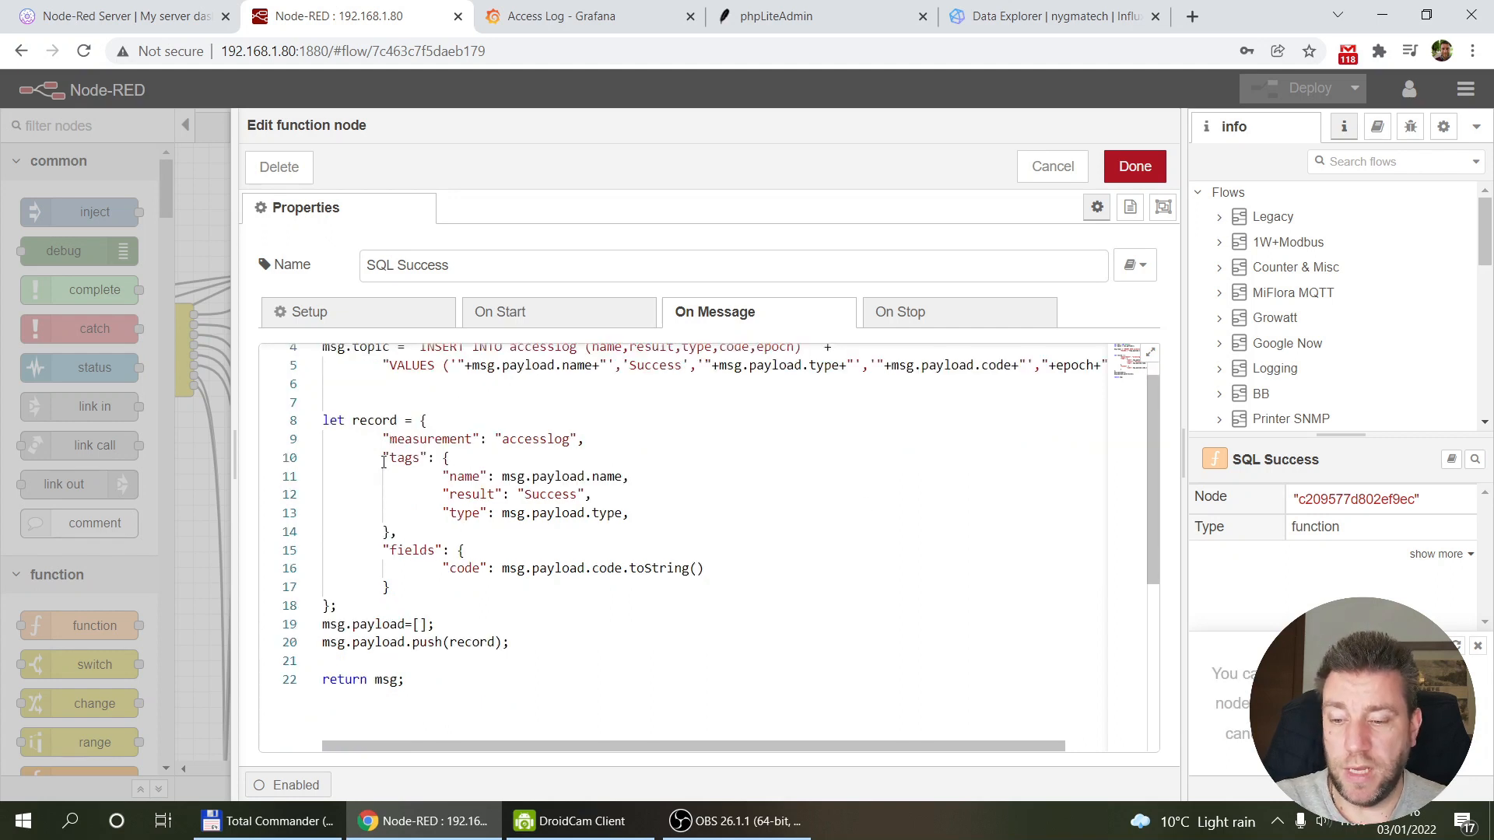
Examine the record object in the SQL Success code, including its measurement, tags and fields.
click(353, 422)
click(373, 605)
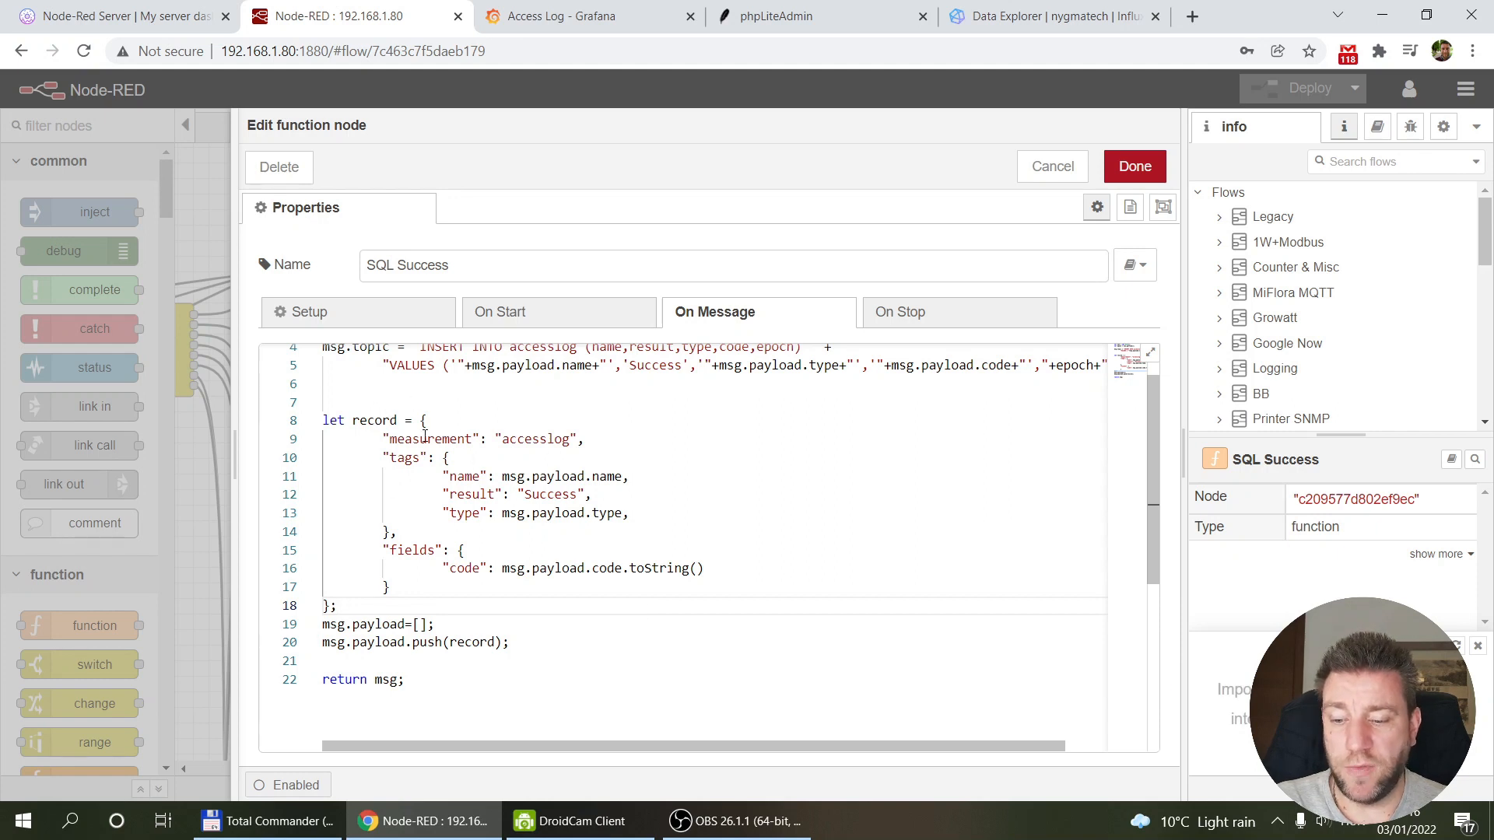
drag(390, 440, 477, 442)
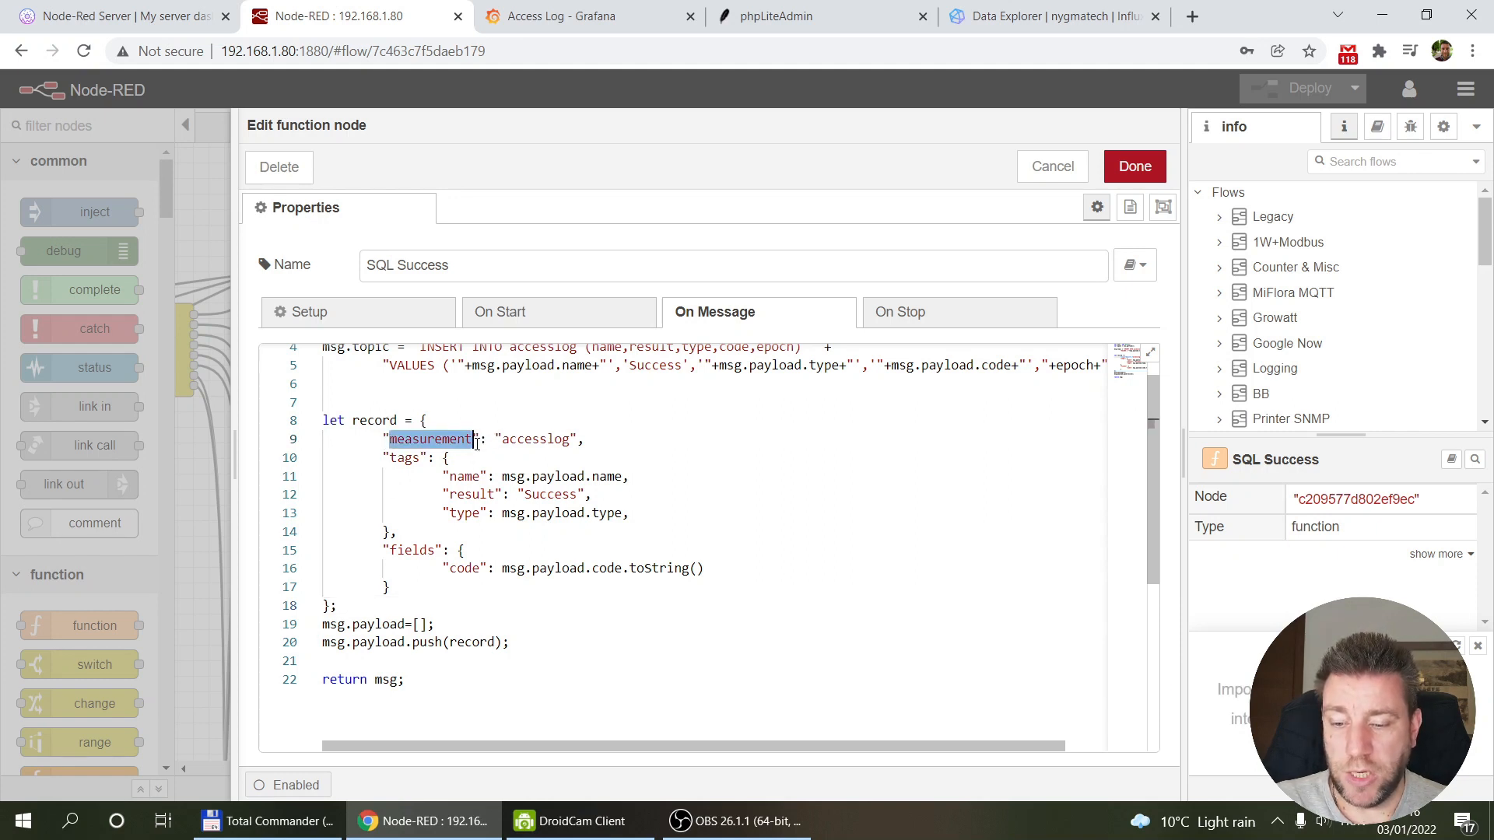
click(537, 441)
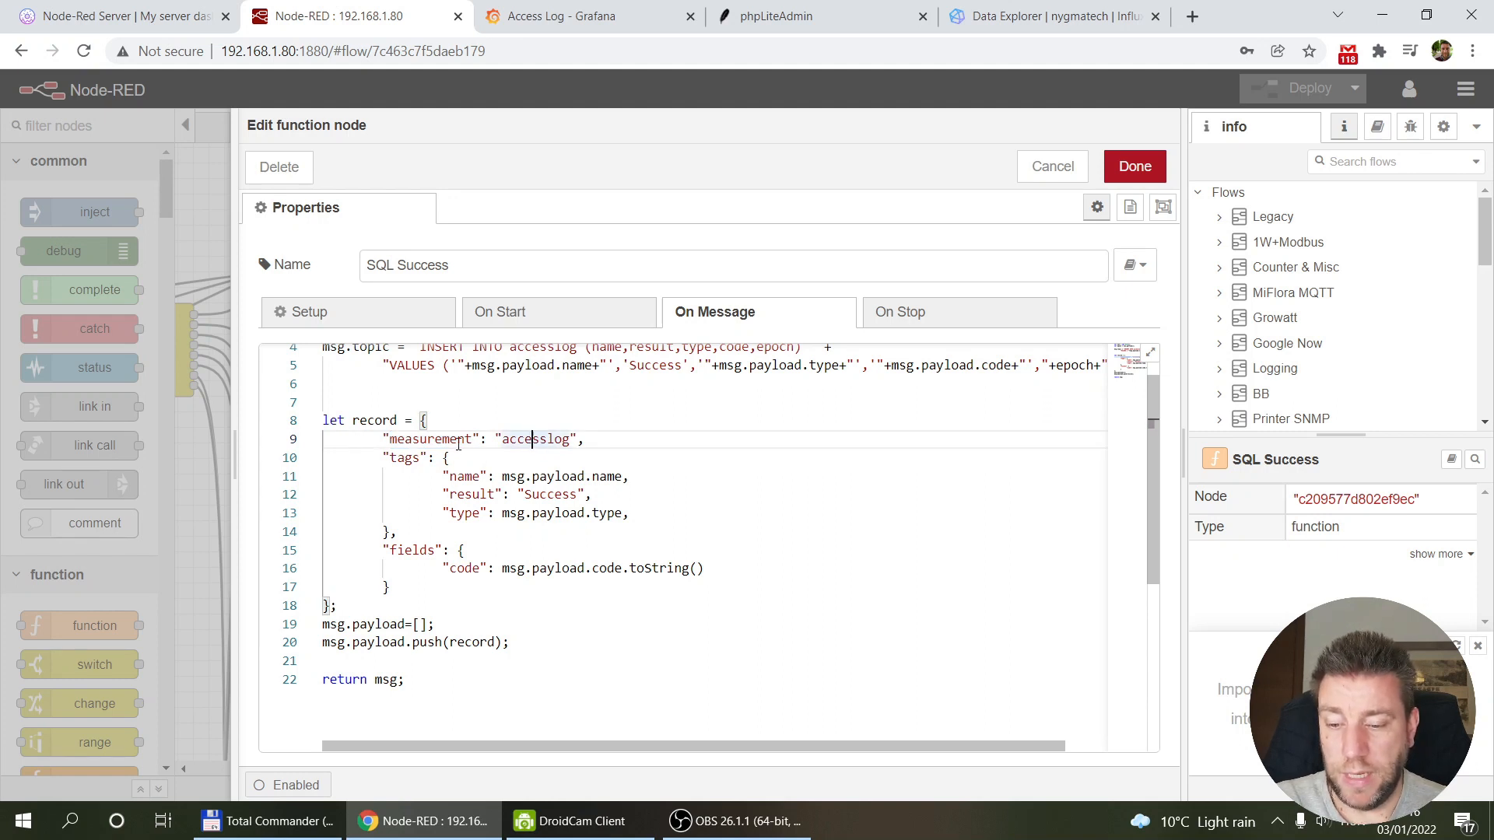
mouse_move(393, 460)
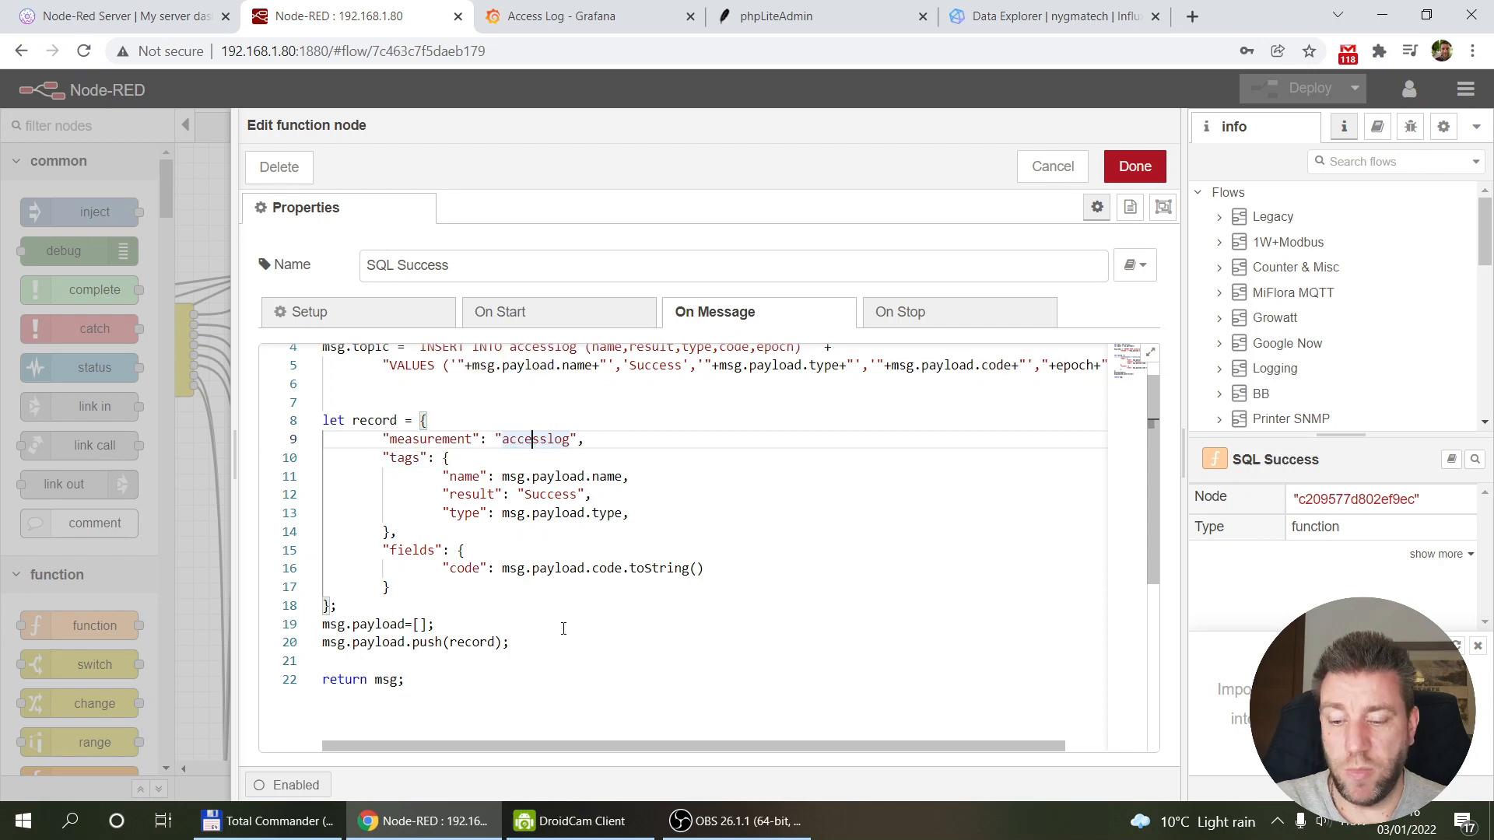
mouse_move(449, 478)
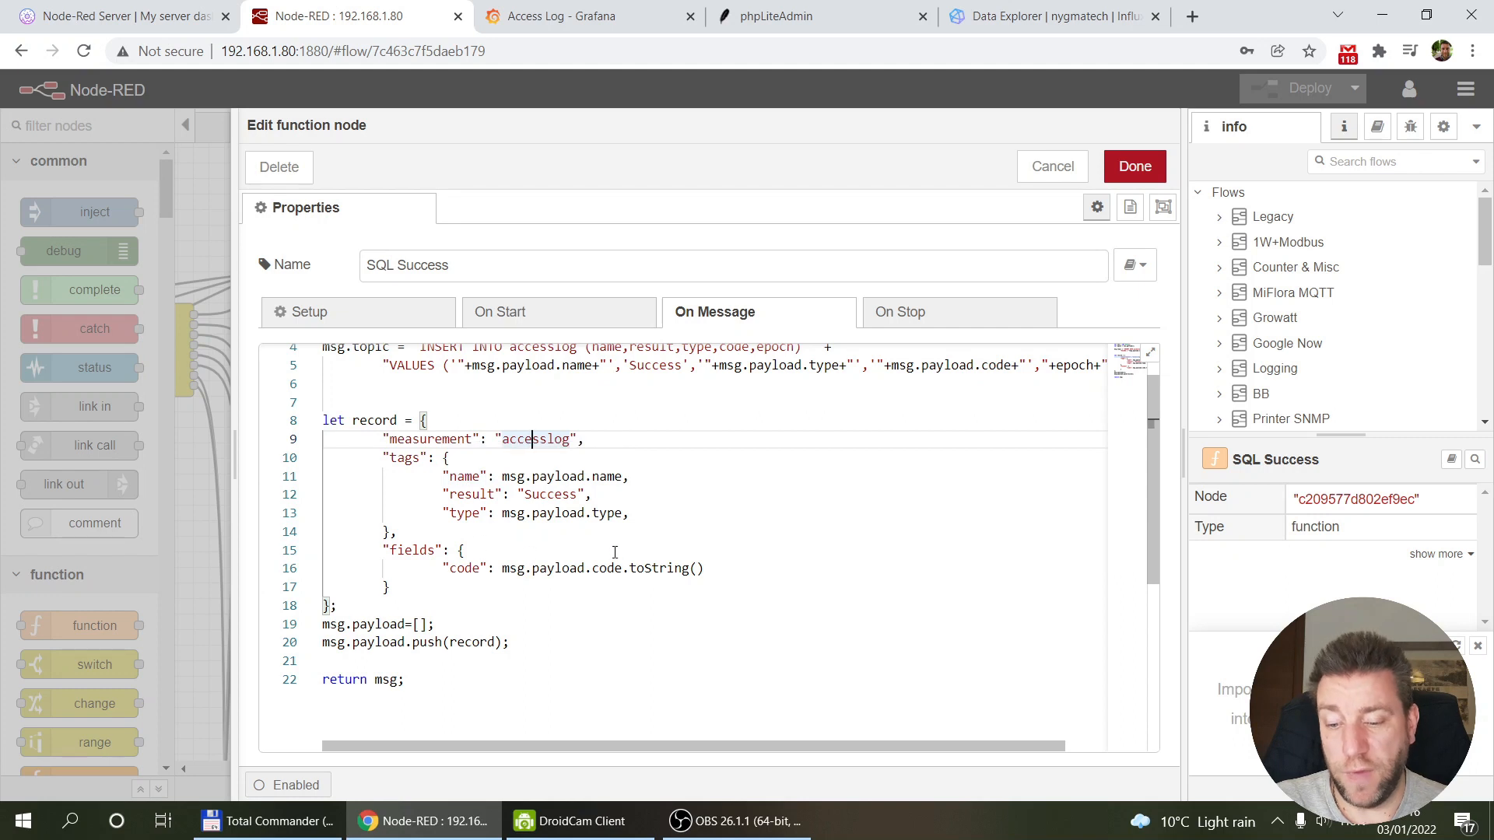
Review the name, result, type and code entries in the SQL Success record, close the node and clear the selection.
mouse_move(465, 574)
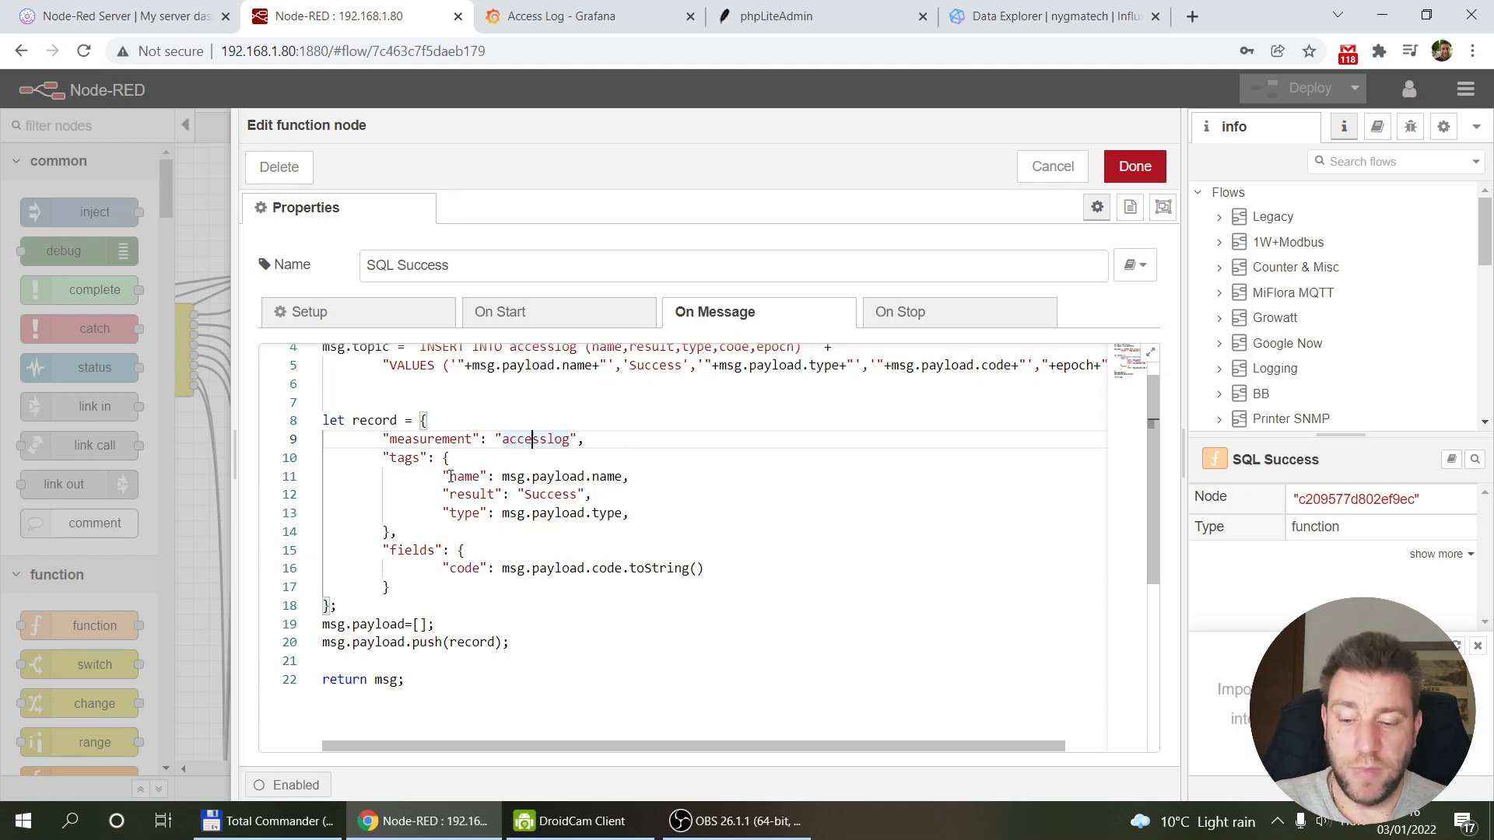
mouse_move(465, 516)
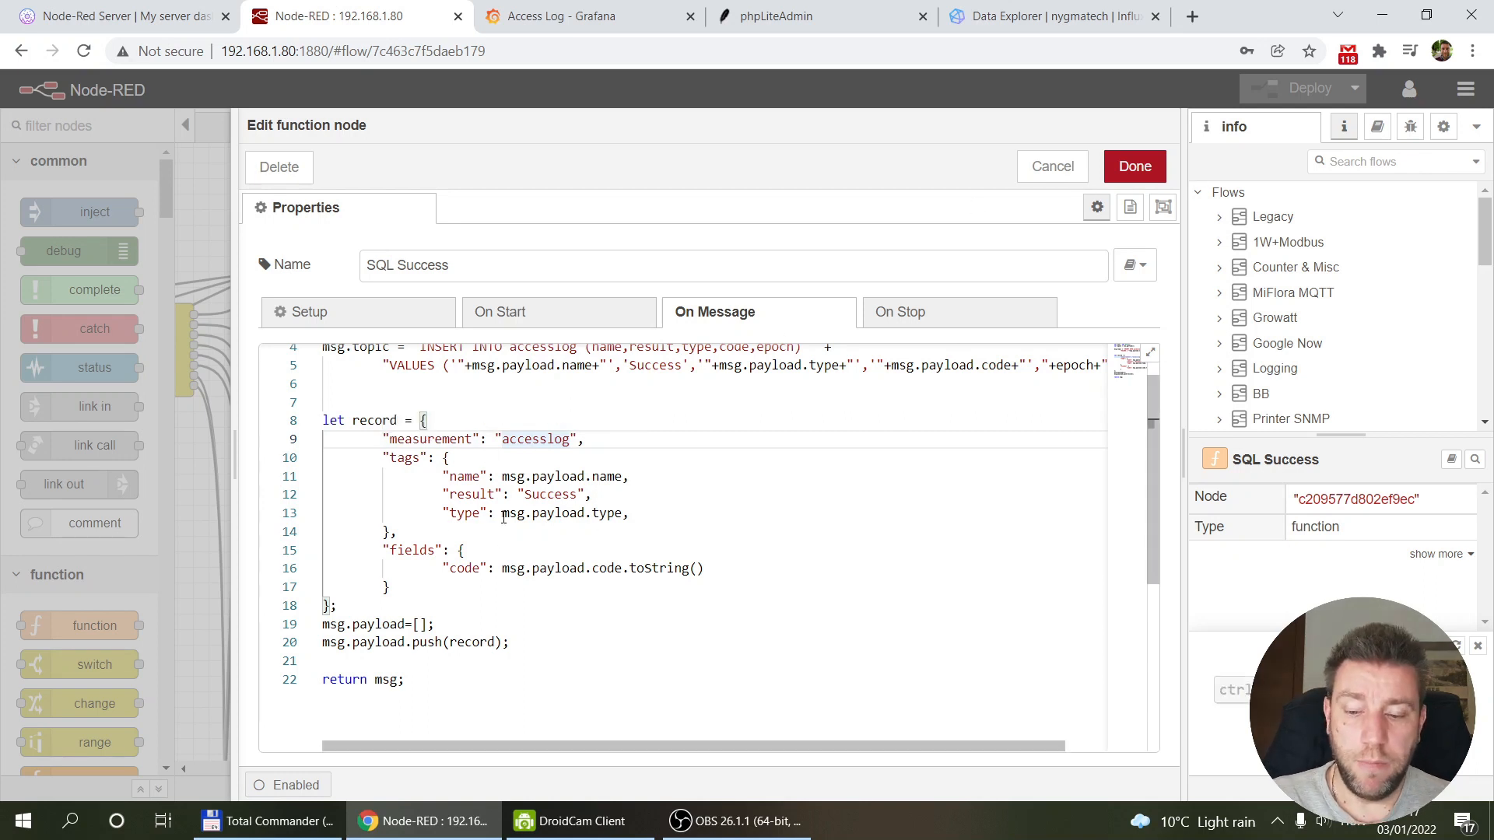
key(ctrl+Return)
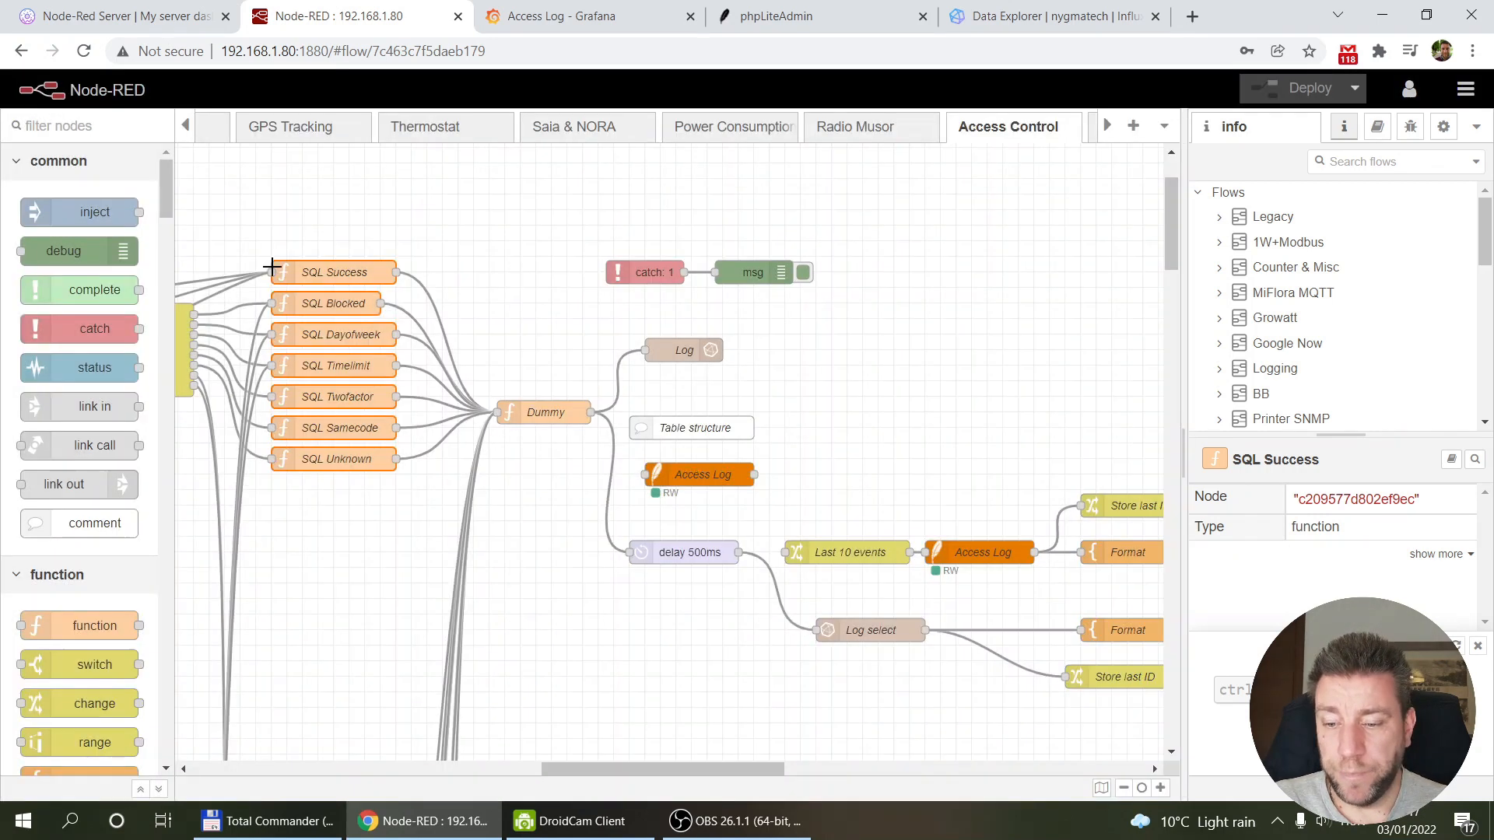
click(289, 253)
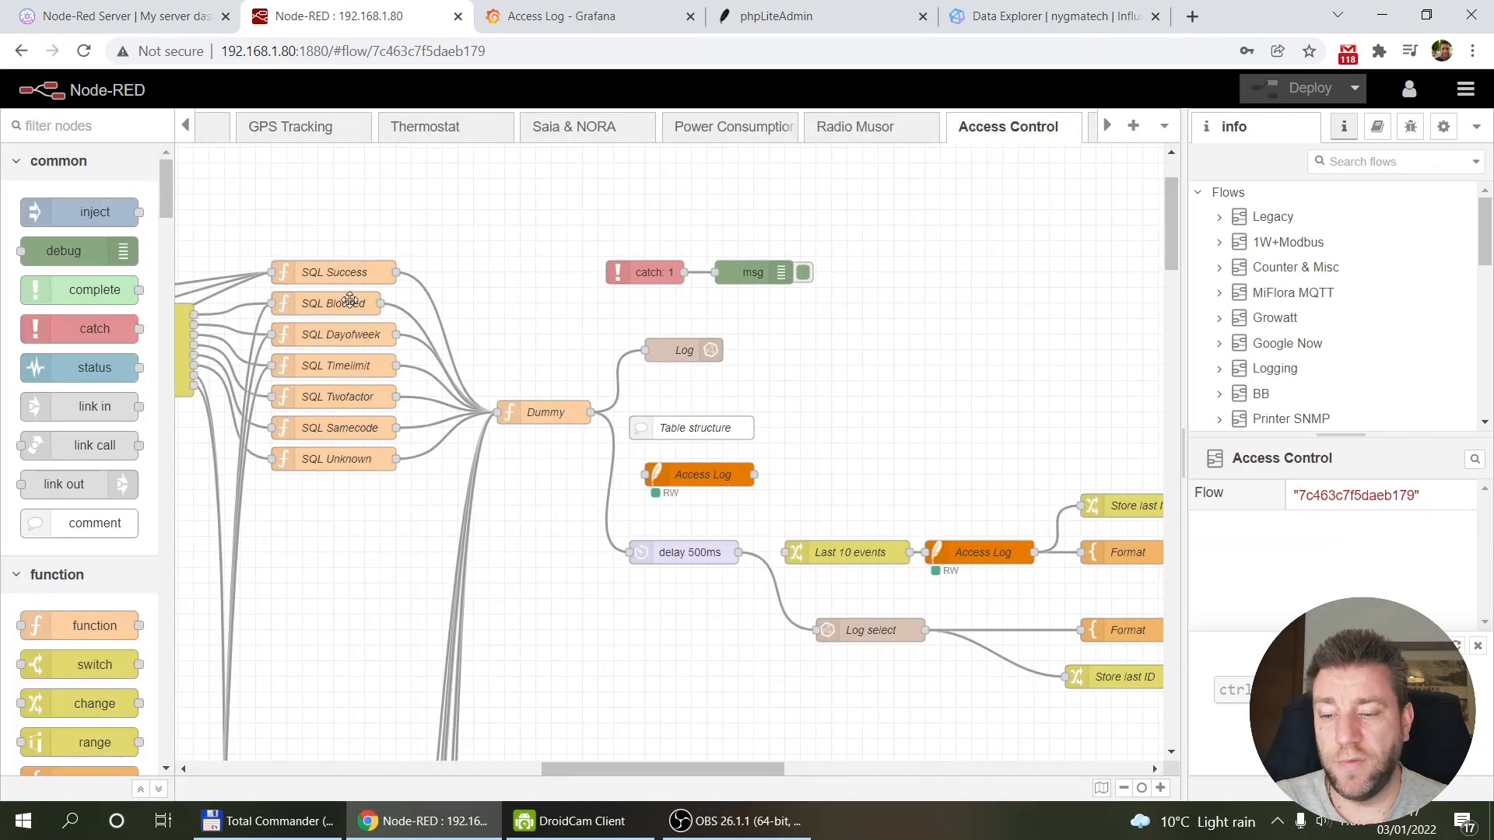
Inspect the record's name, result and code entries in the SQL Twofactor function node, and close it without changes.
double_click(330, 398)
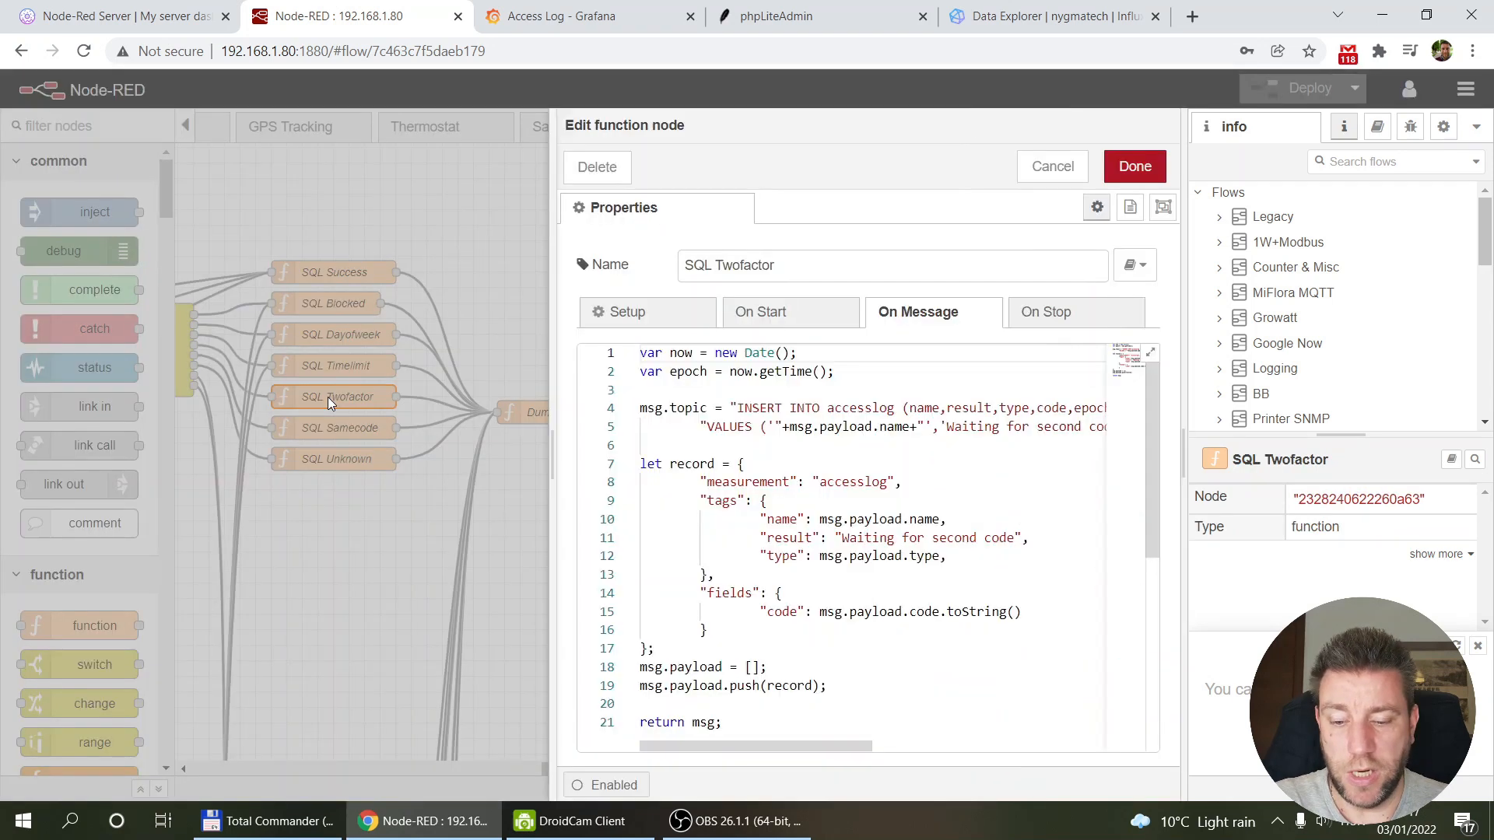
drag(553, 466, 313, 441)
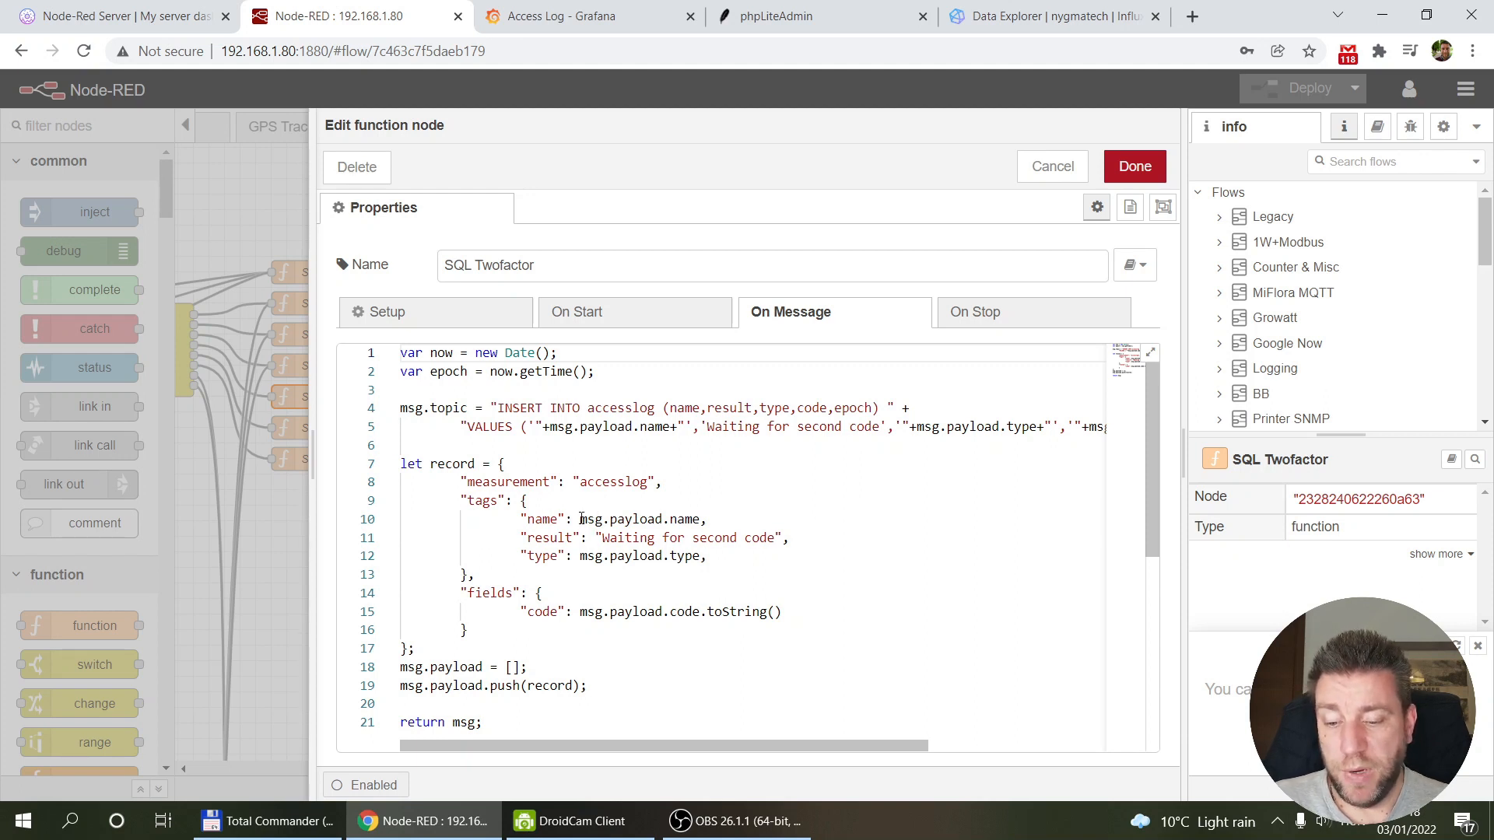
drag(581, 519, 701, 519)
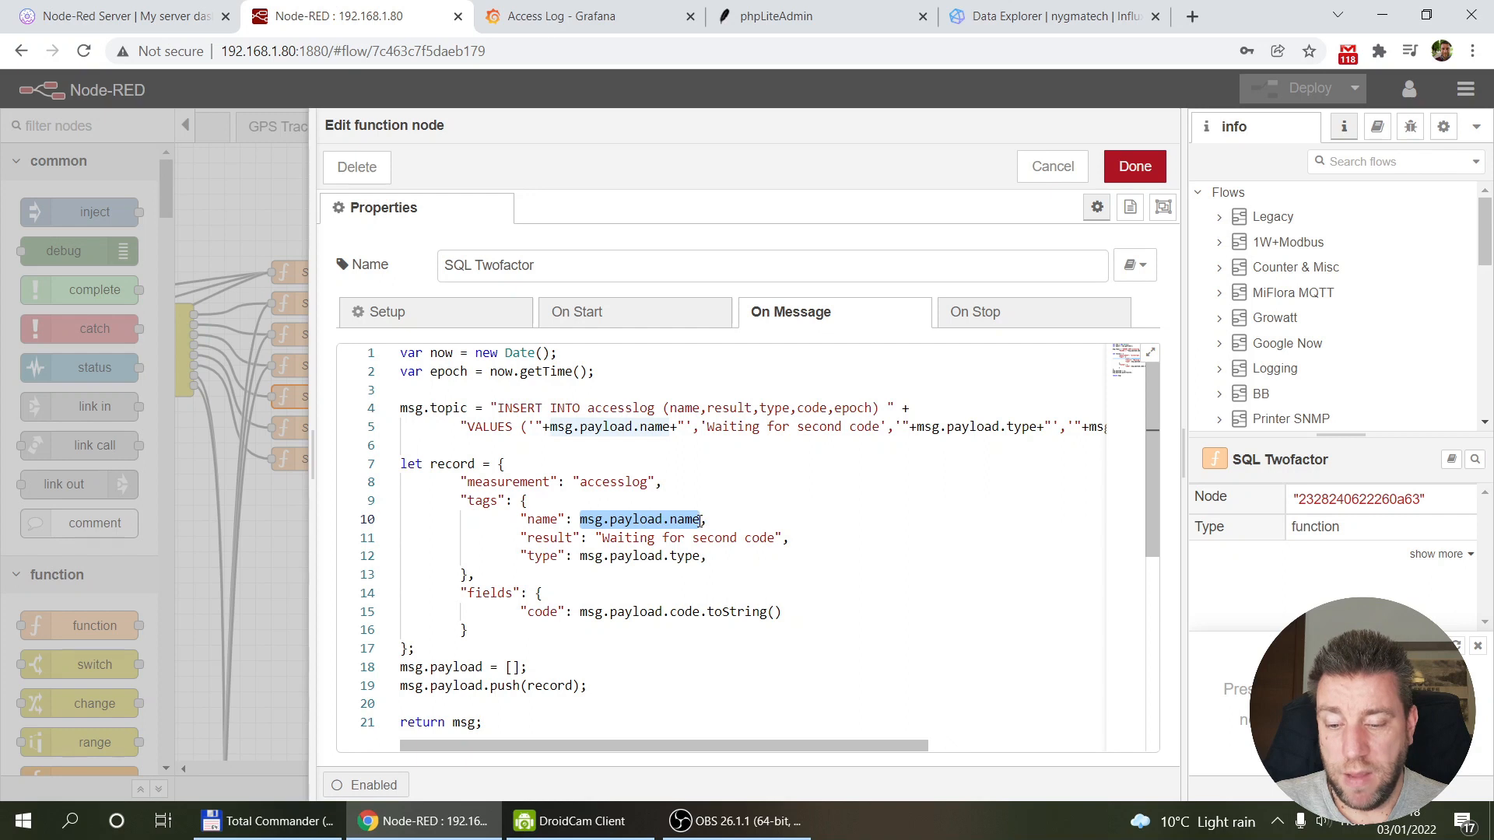
click(702, 538)
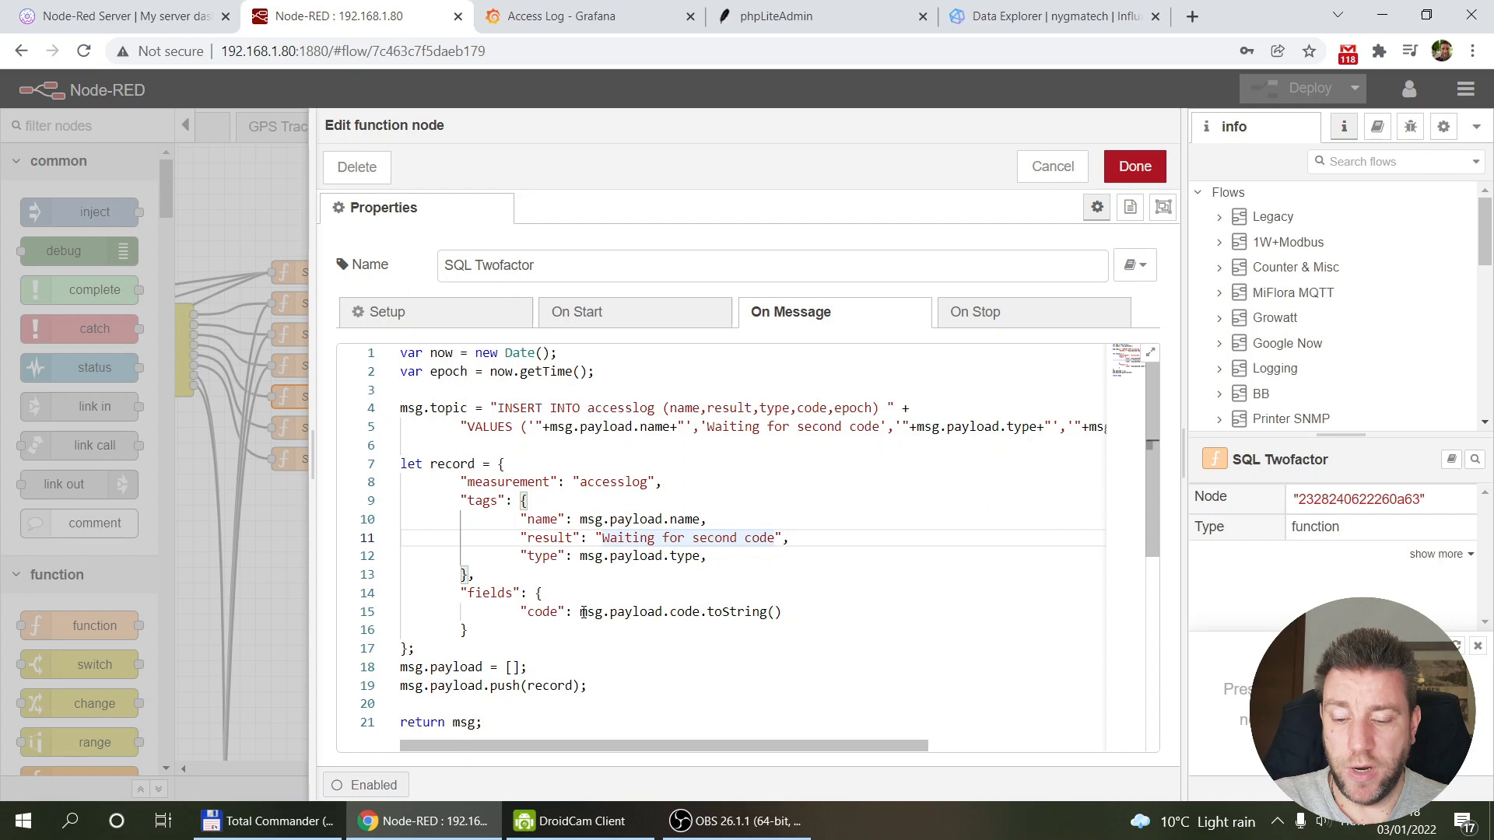
click(1052, 182)
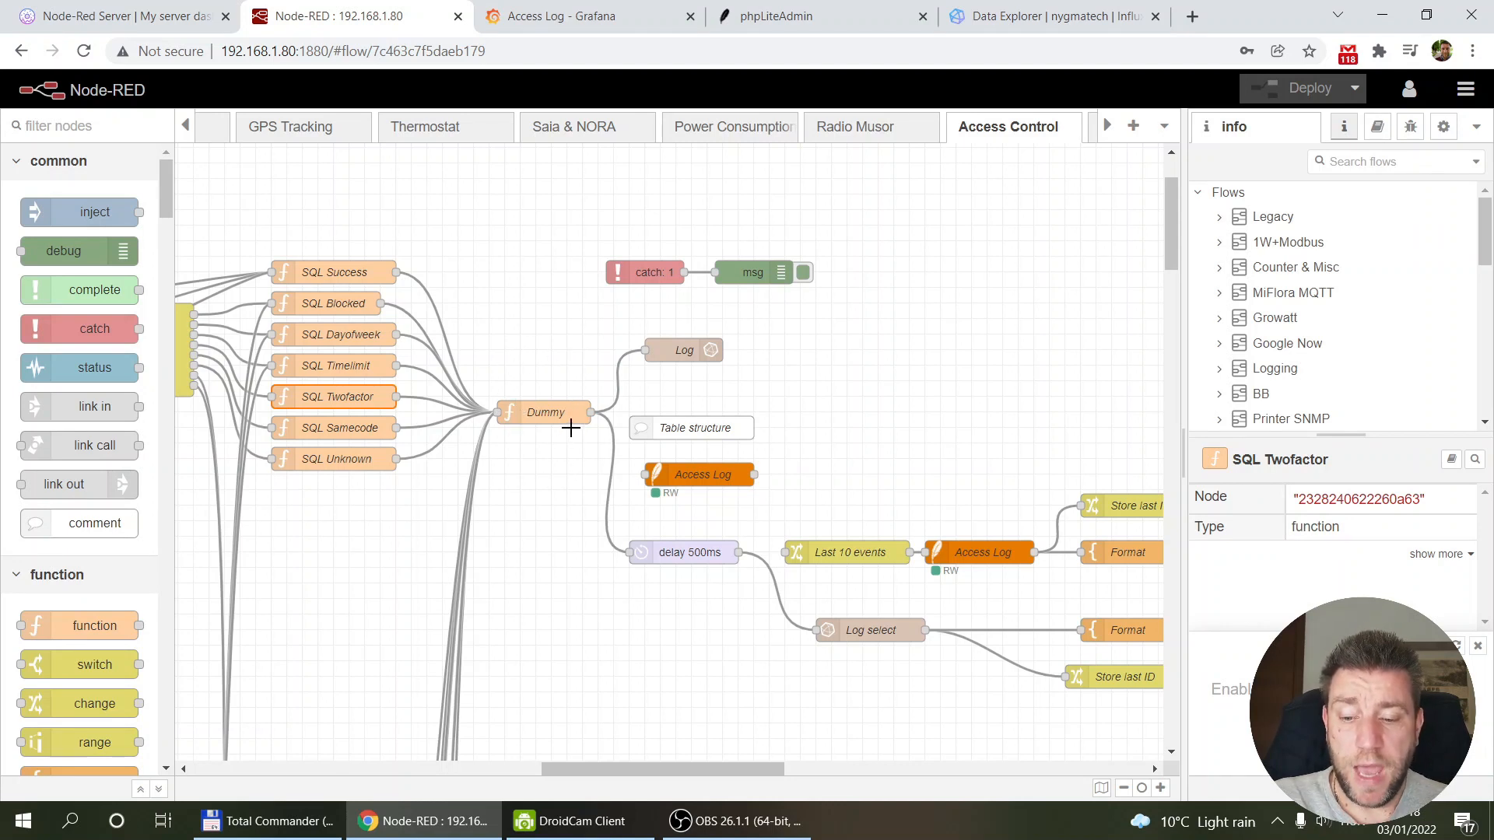
Inspect the Log influx batch node and its InfluxDB server configuration, and close both without changes.
double_click(686, 351)
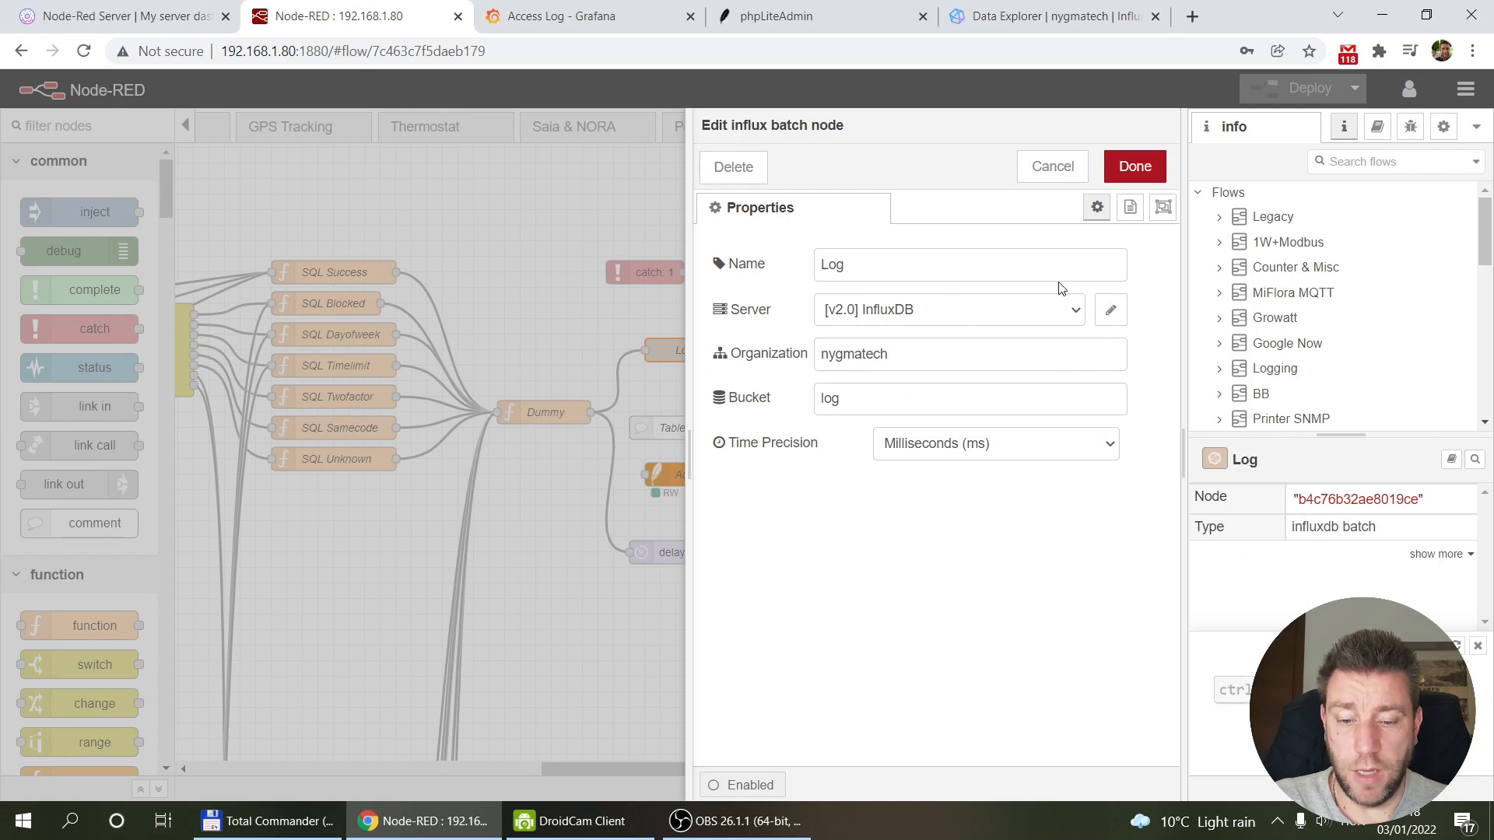
click(1113, 312)
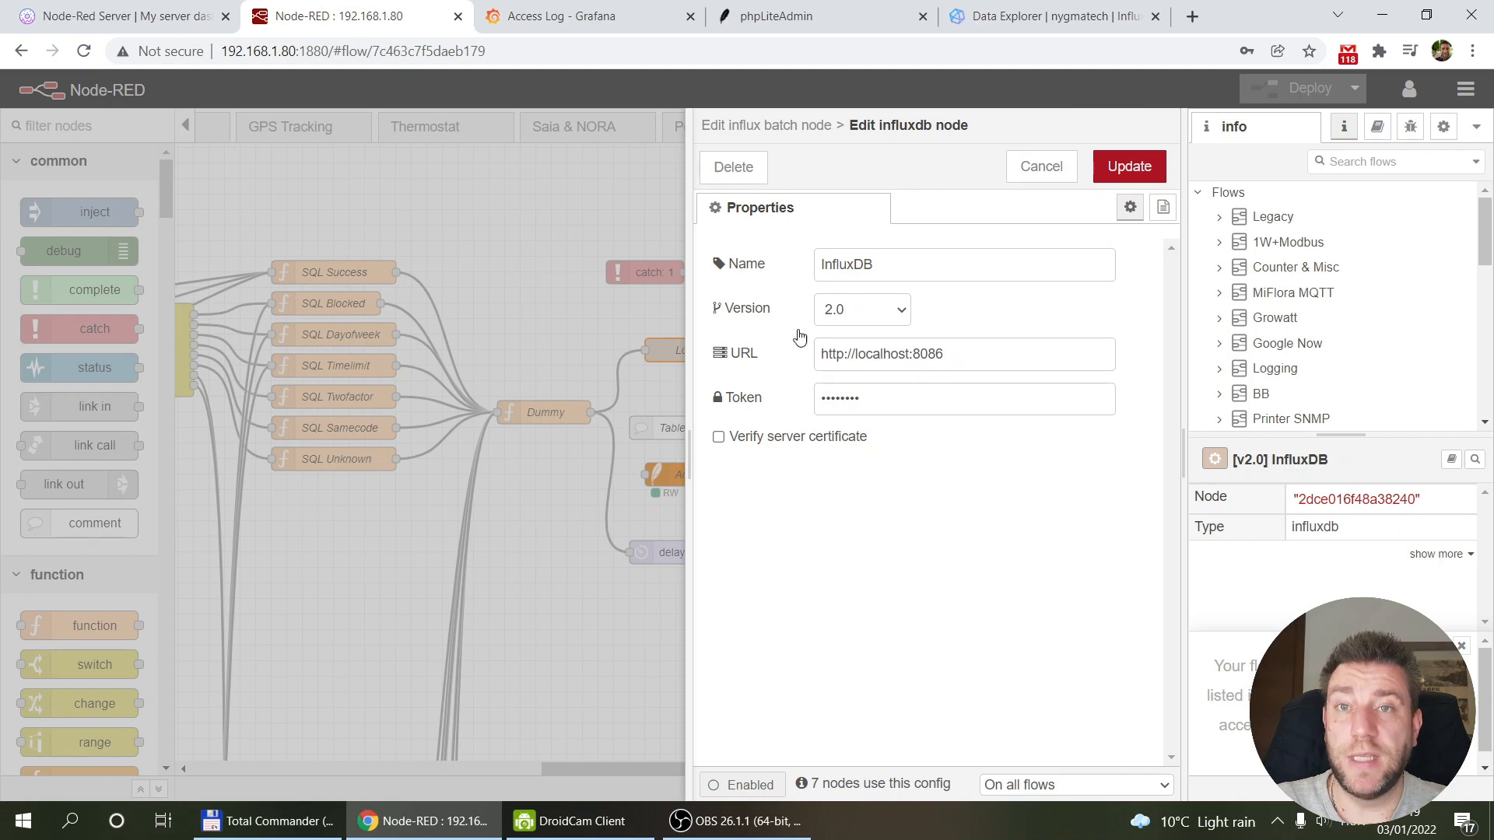
click(1033, 167)
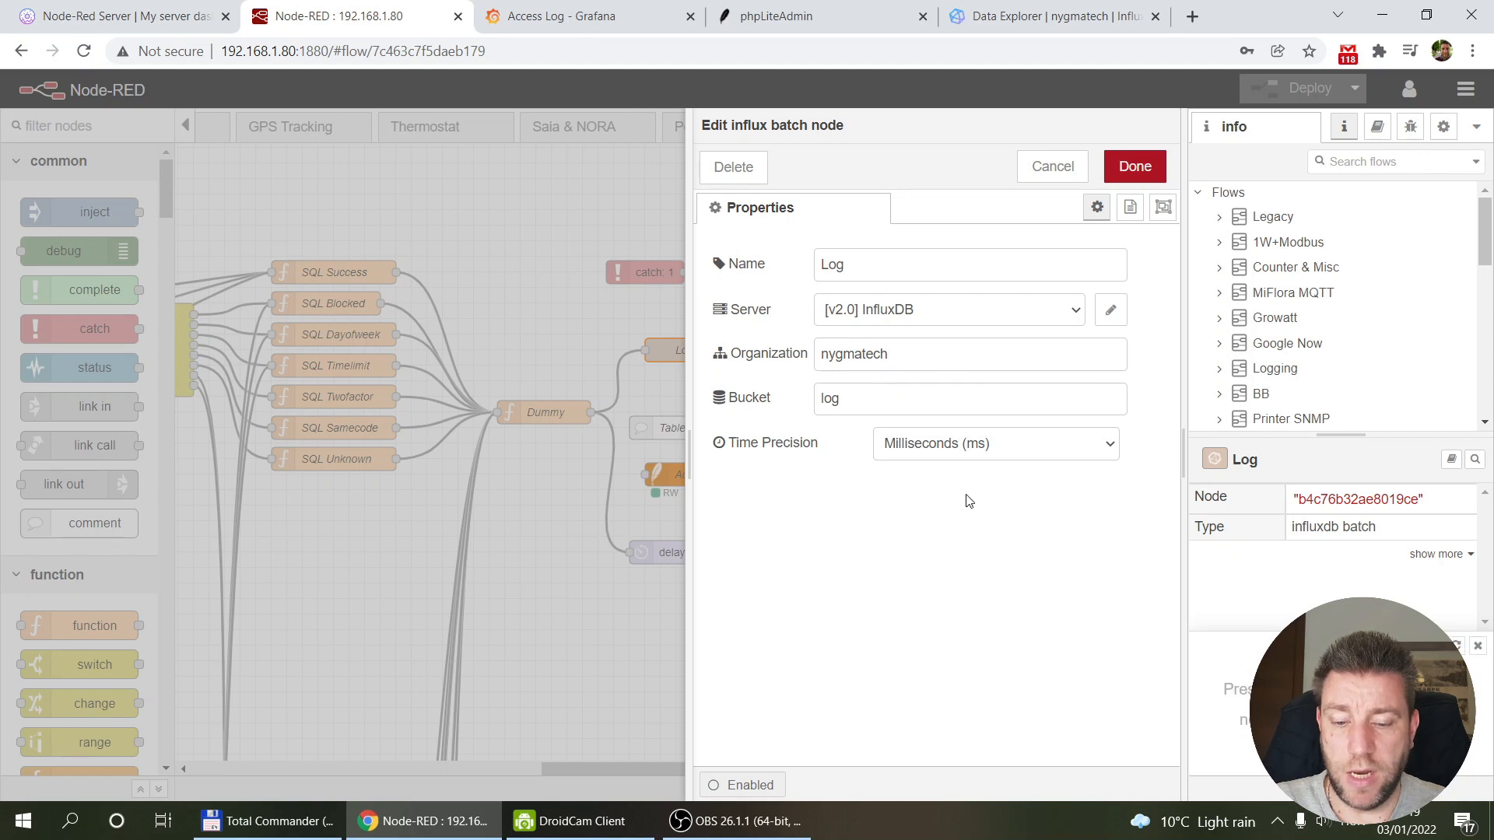
click(1054, 168)
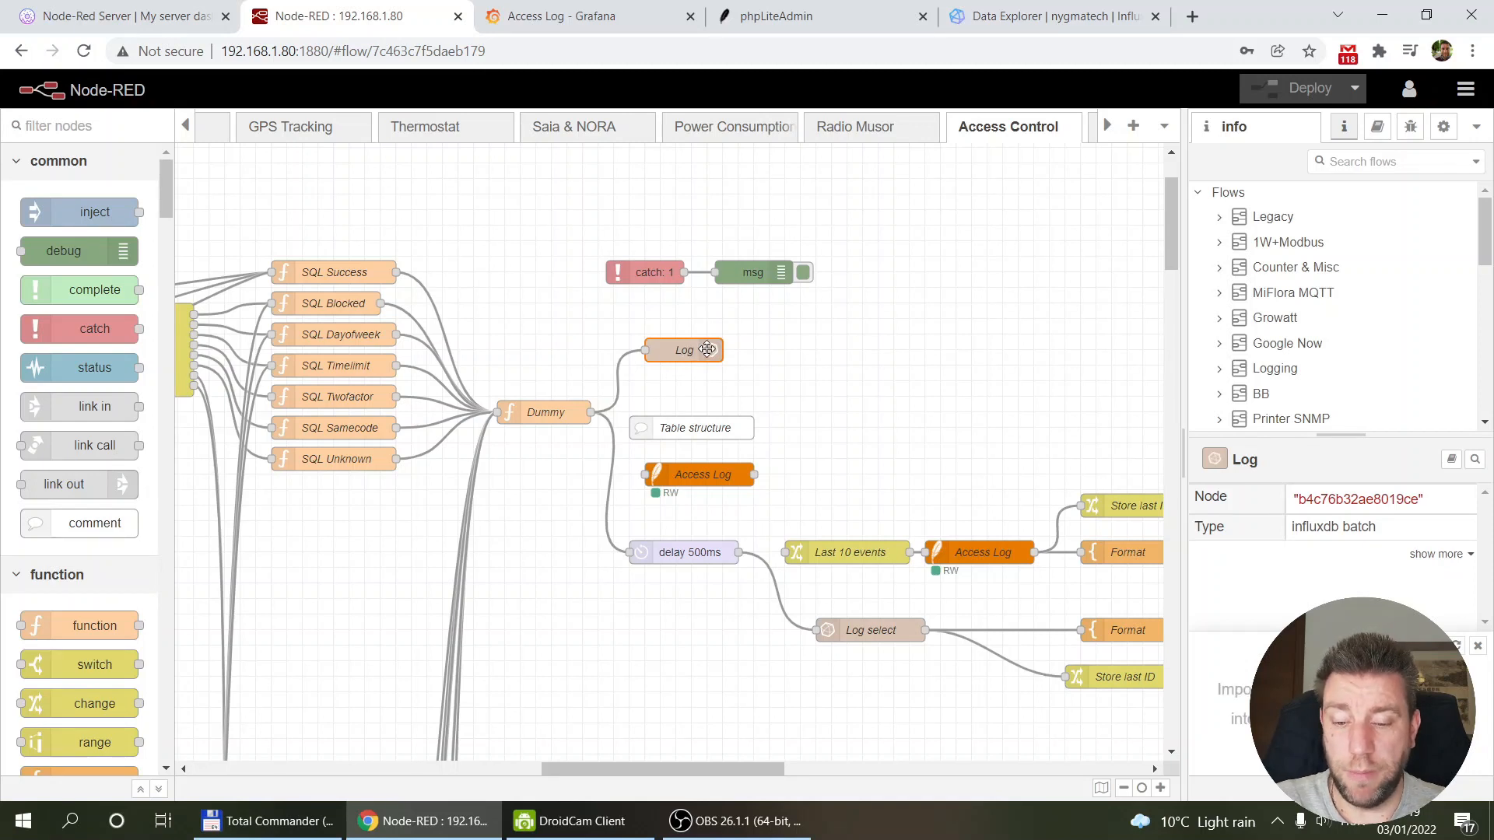
Open the Node-RED dashboard from the server dashboard and view its Logs page.
scroll(706, 349, down, 1)
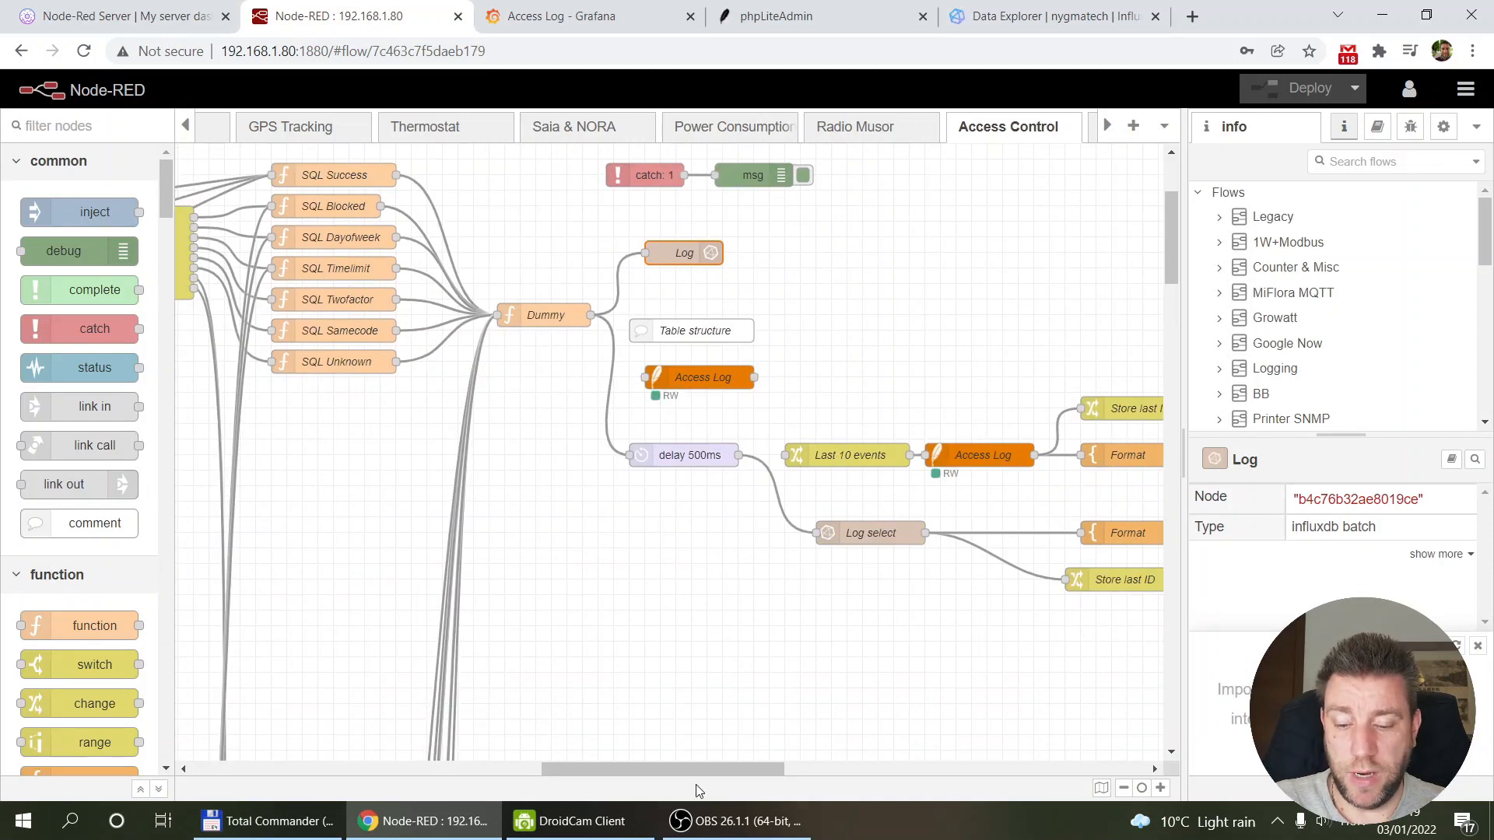
drag(691, 772, 714, 771)
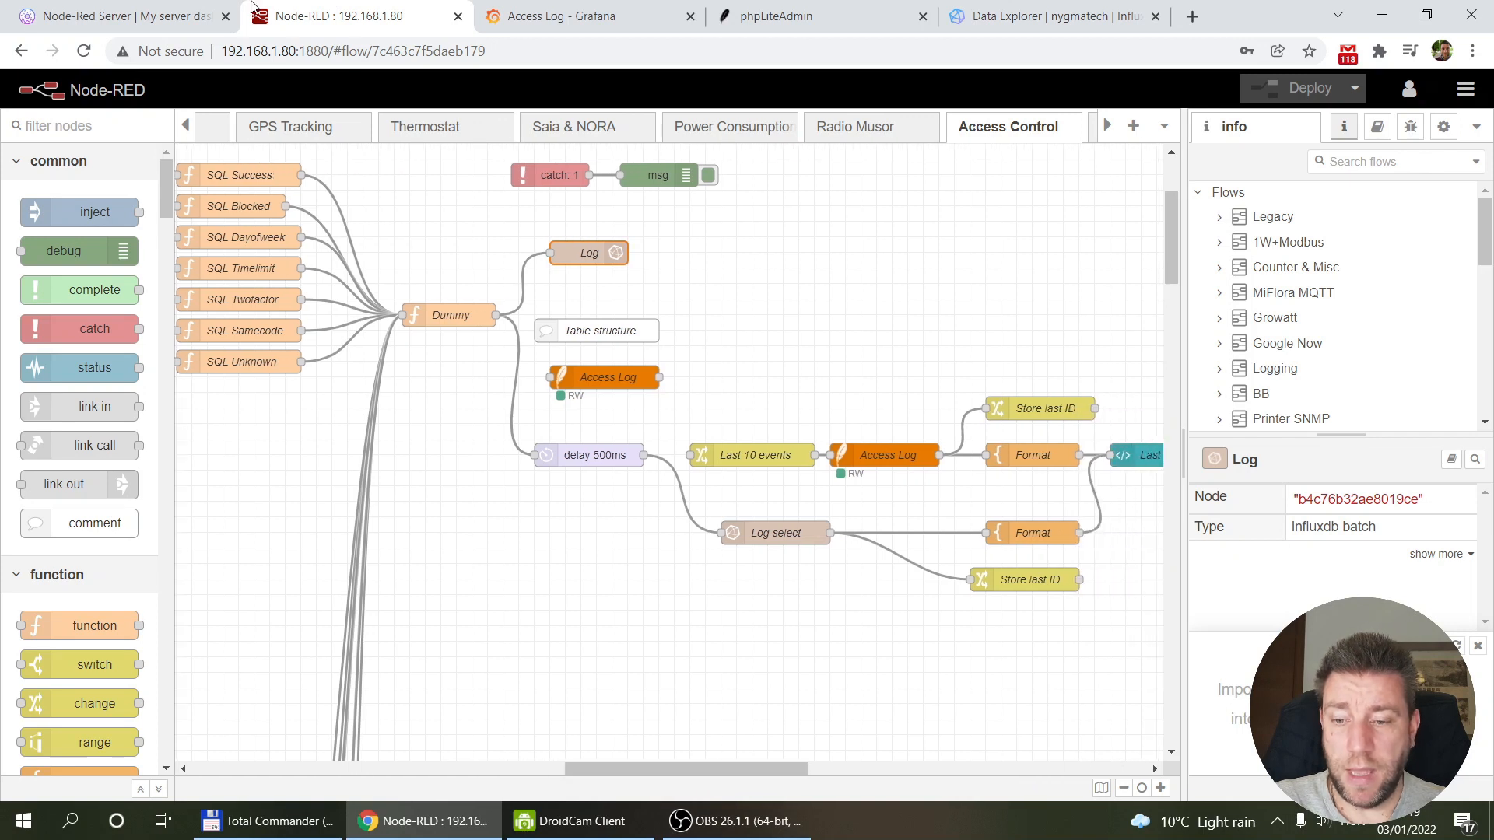
click(68, 11)
click(231, 454)
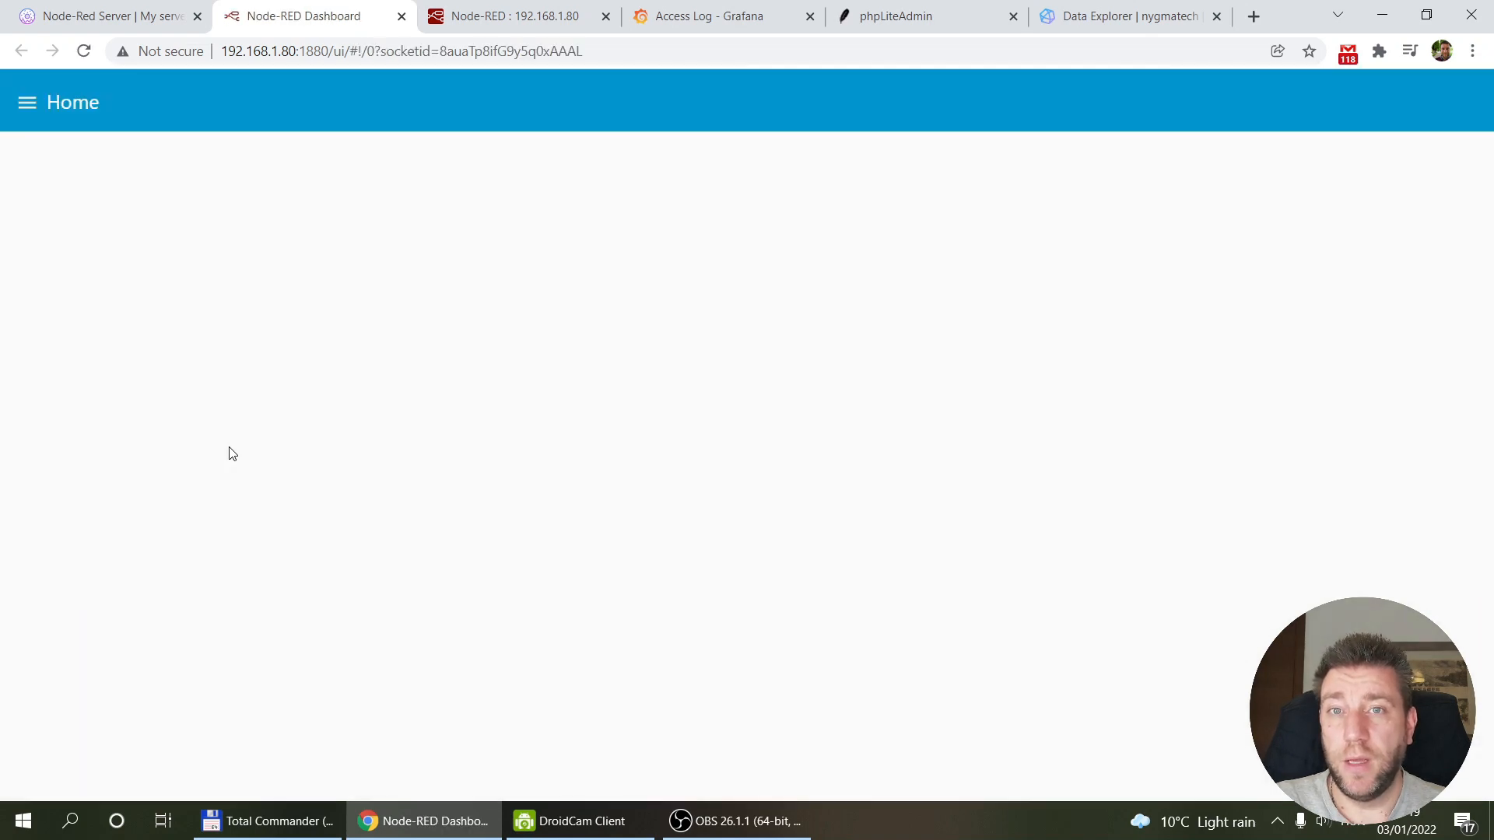
click(26, 105)
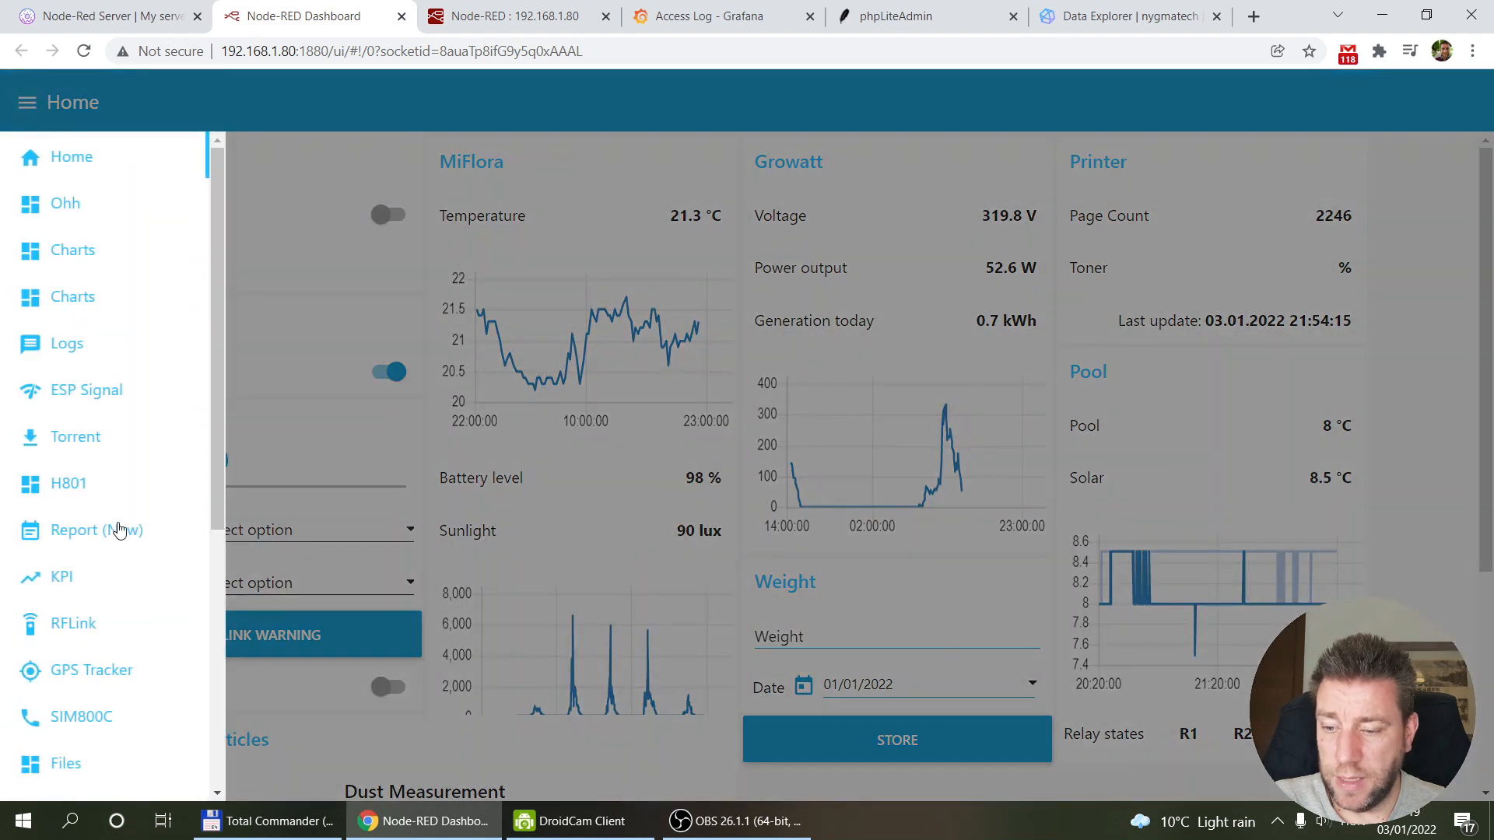
click(84, 352)
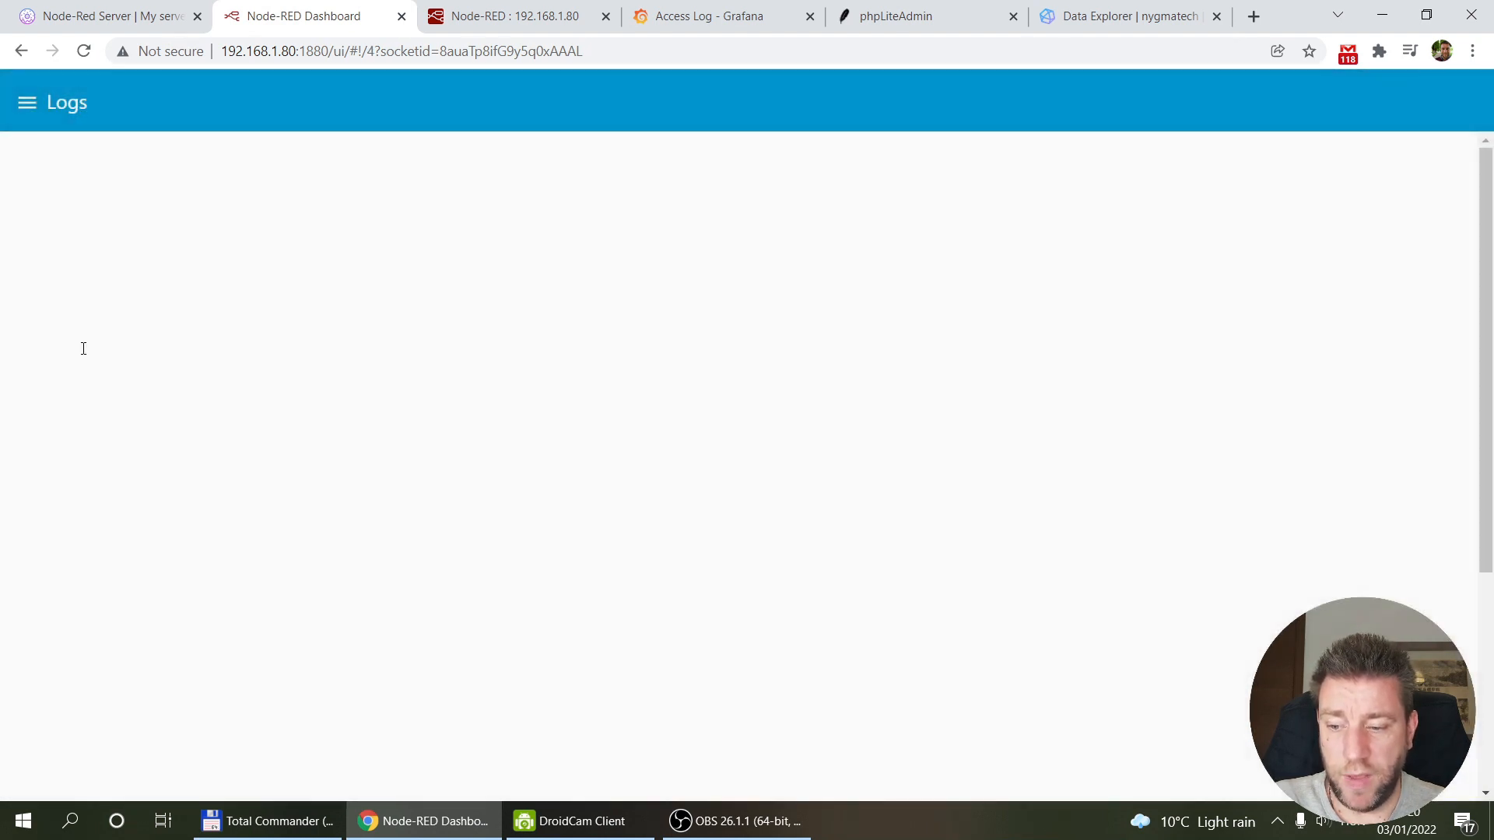
Open the dashboard's Access Control page and examine the access log report and last 10 event log entry sections.
click(27, 102)
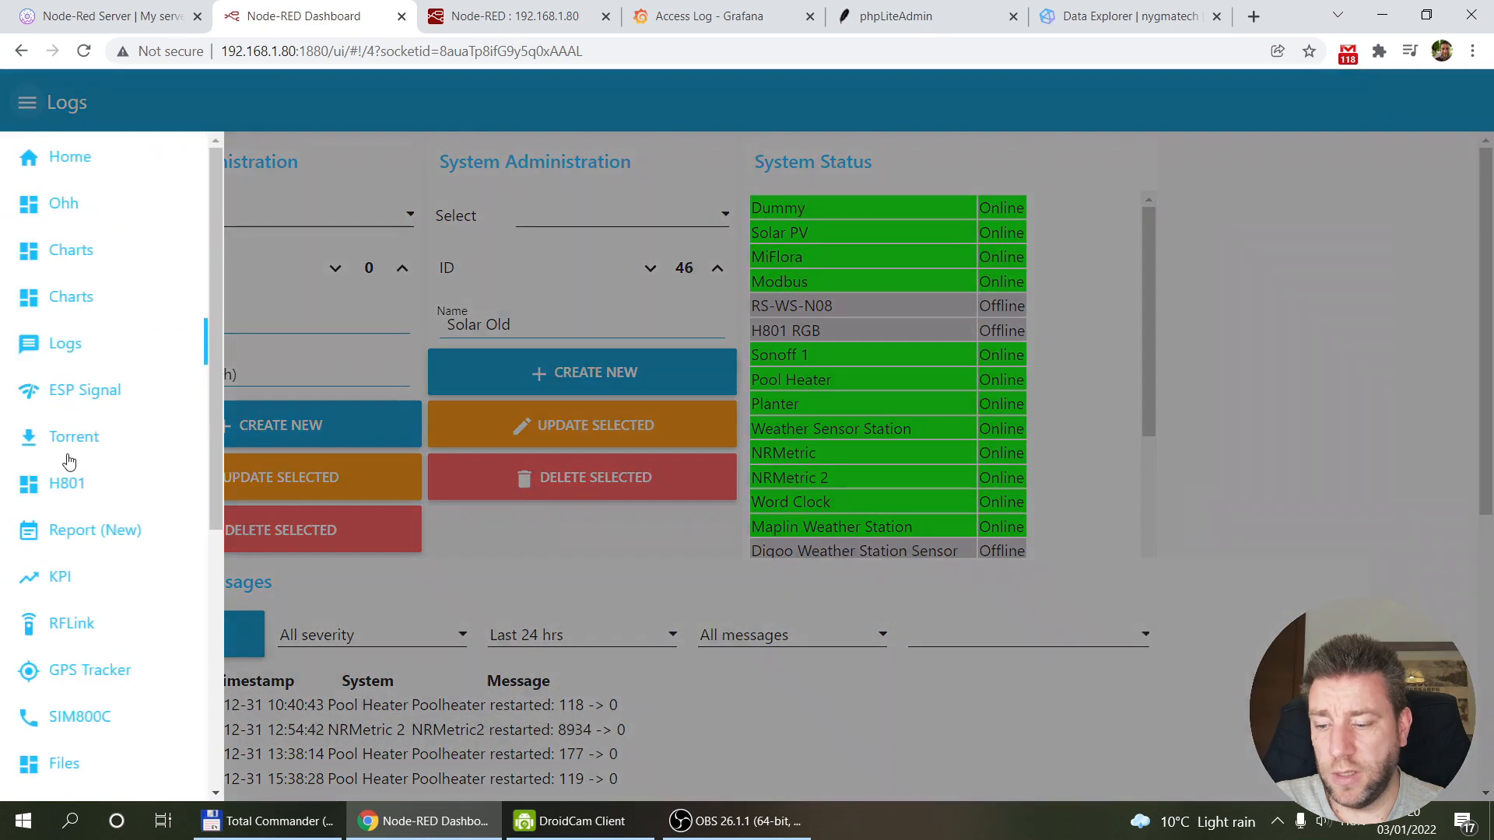
scroll(128, 443, down, 5)
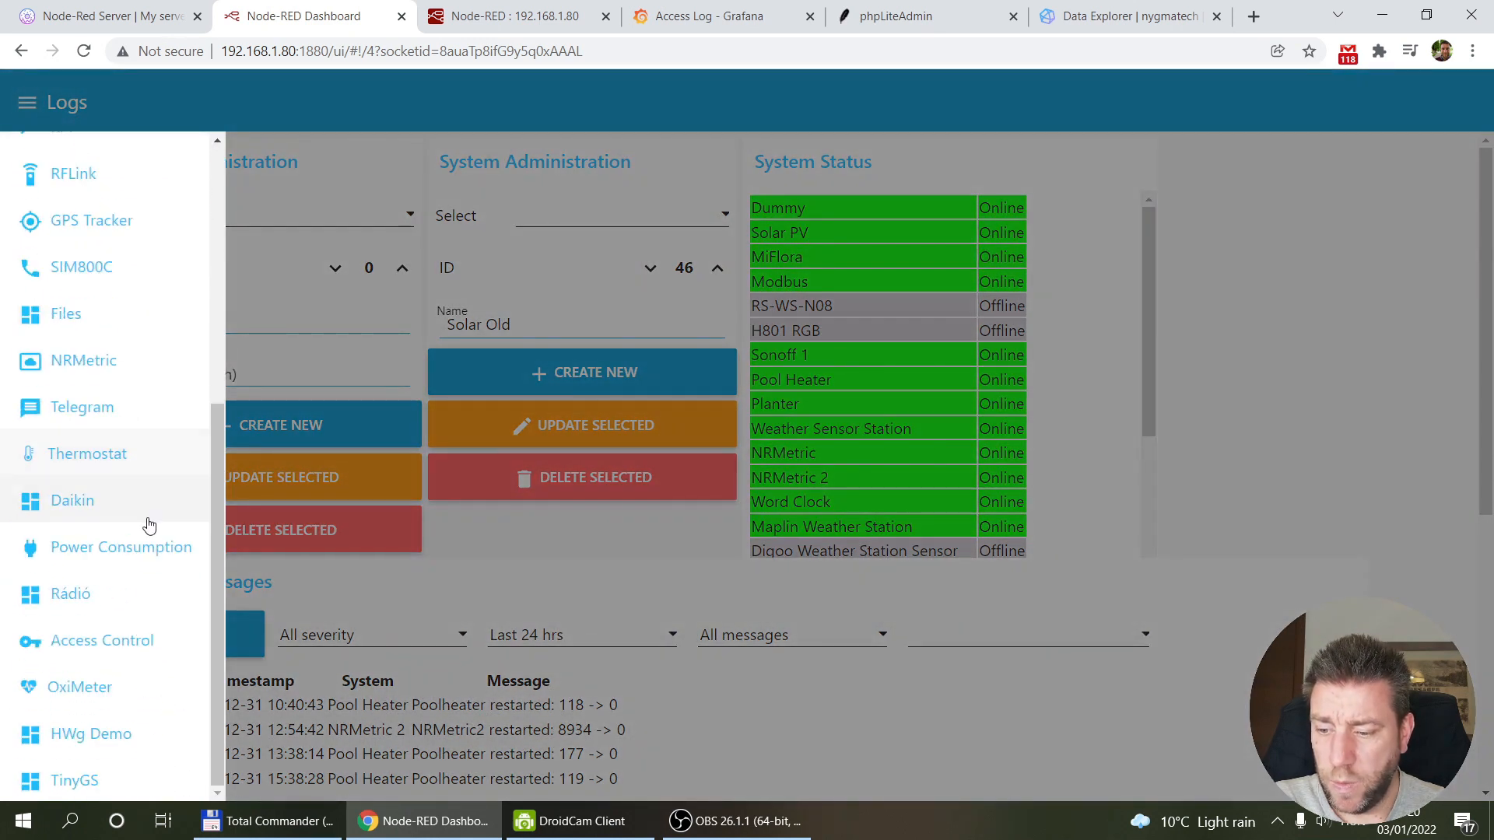
click(119, 641)
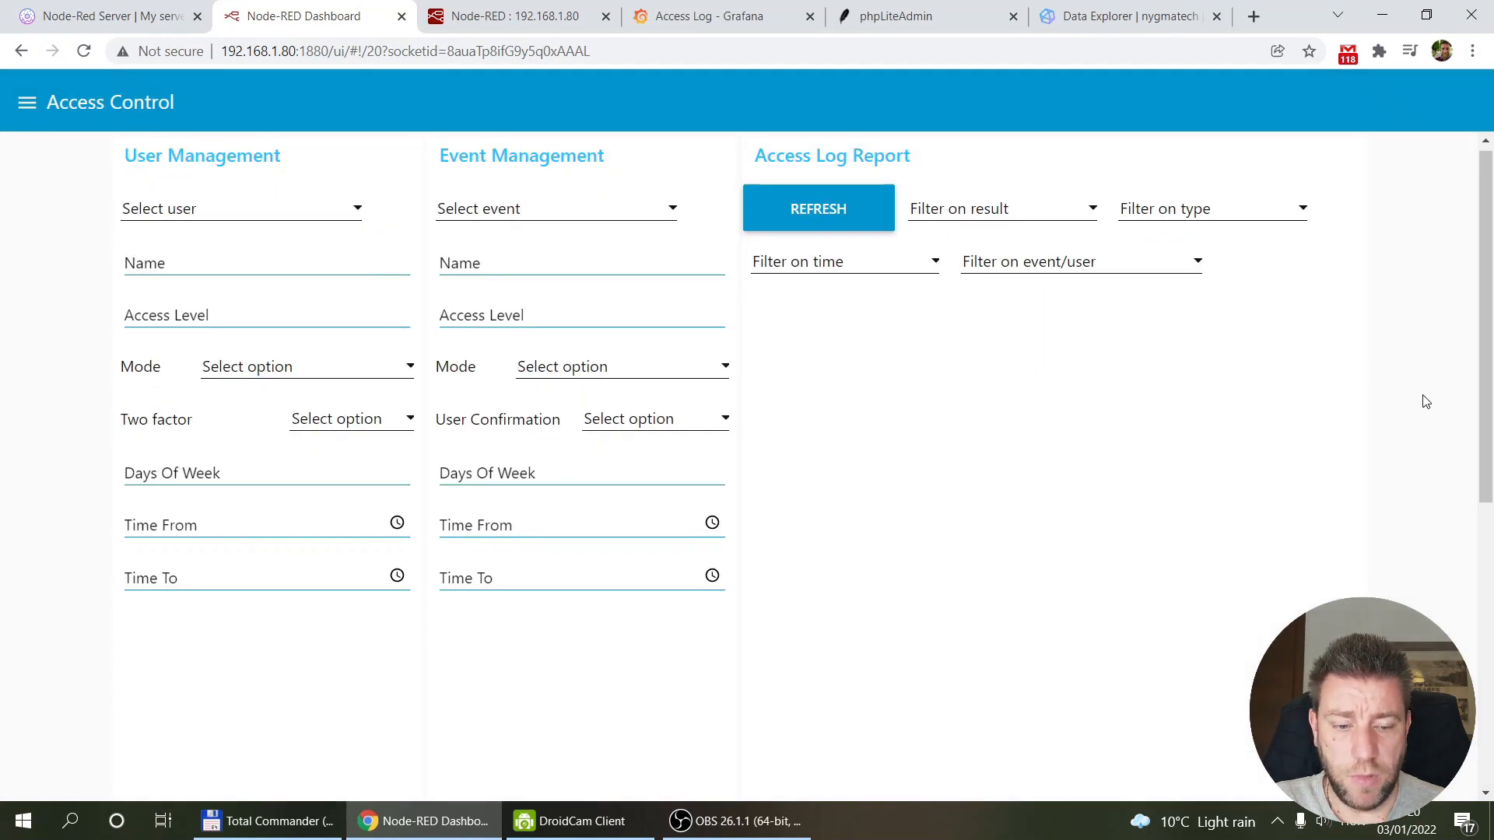
scroll(1420, 401, down, 6)
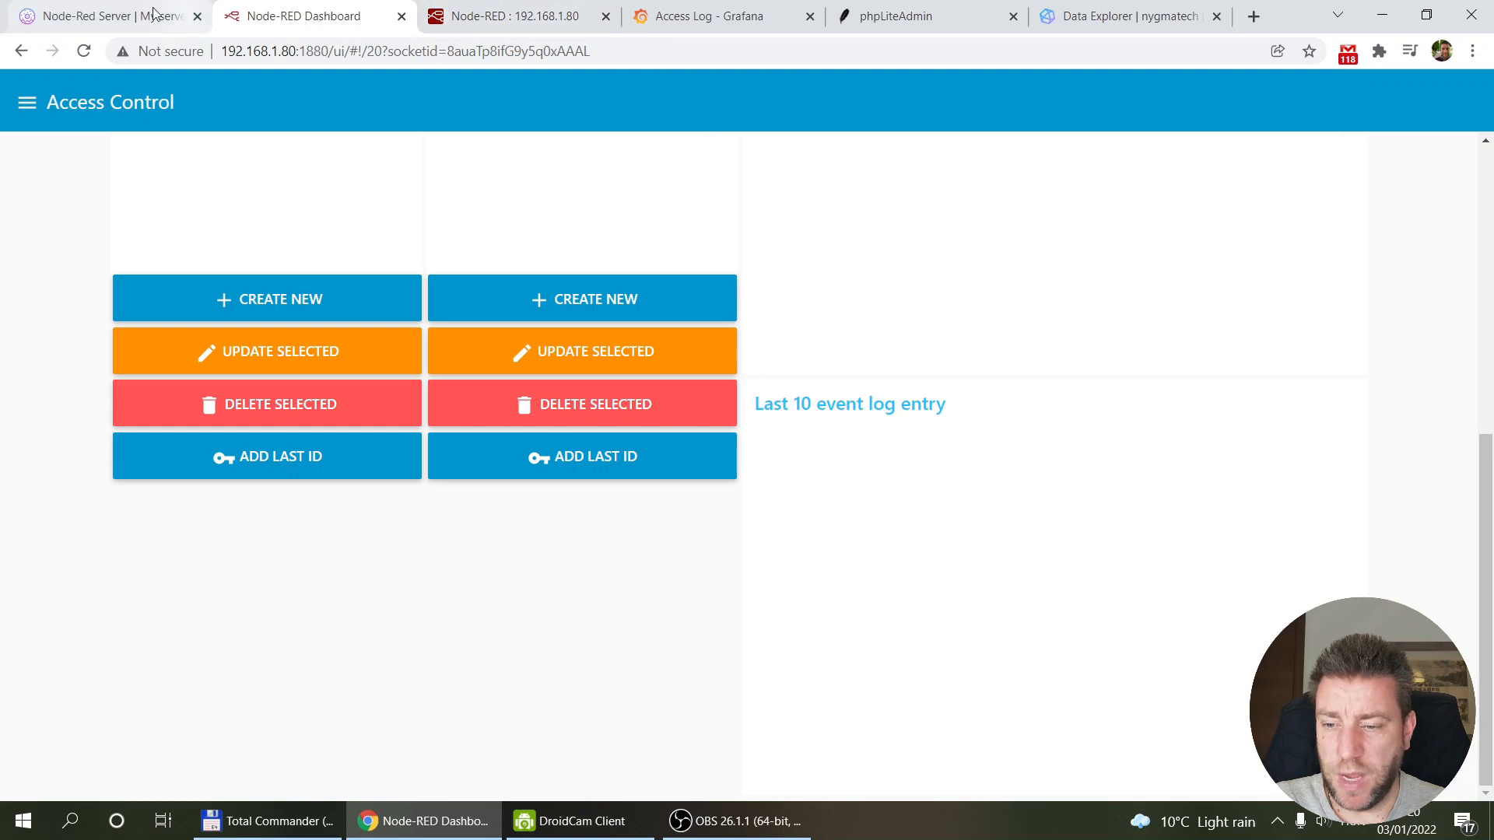
Return to the Access Control flow, check the delay 500ms node, and open the Log select node in a widened editor.
click(513, 21)
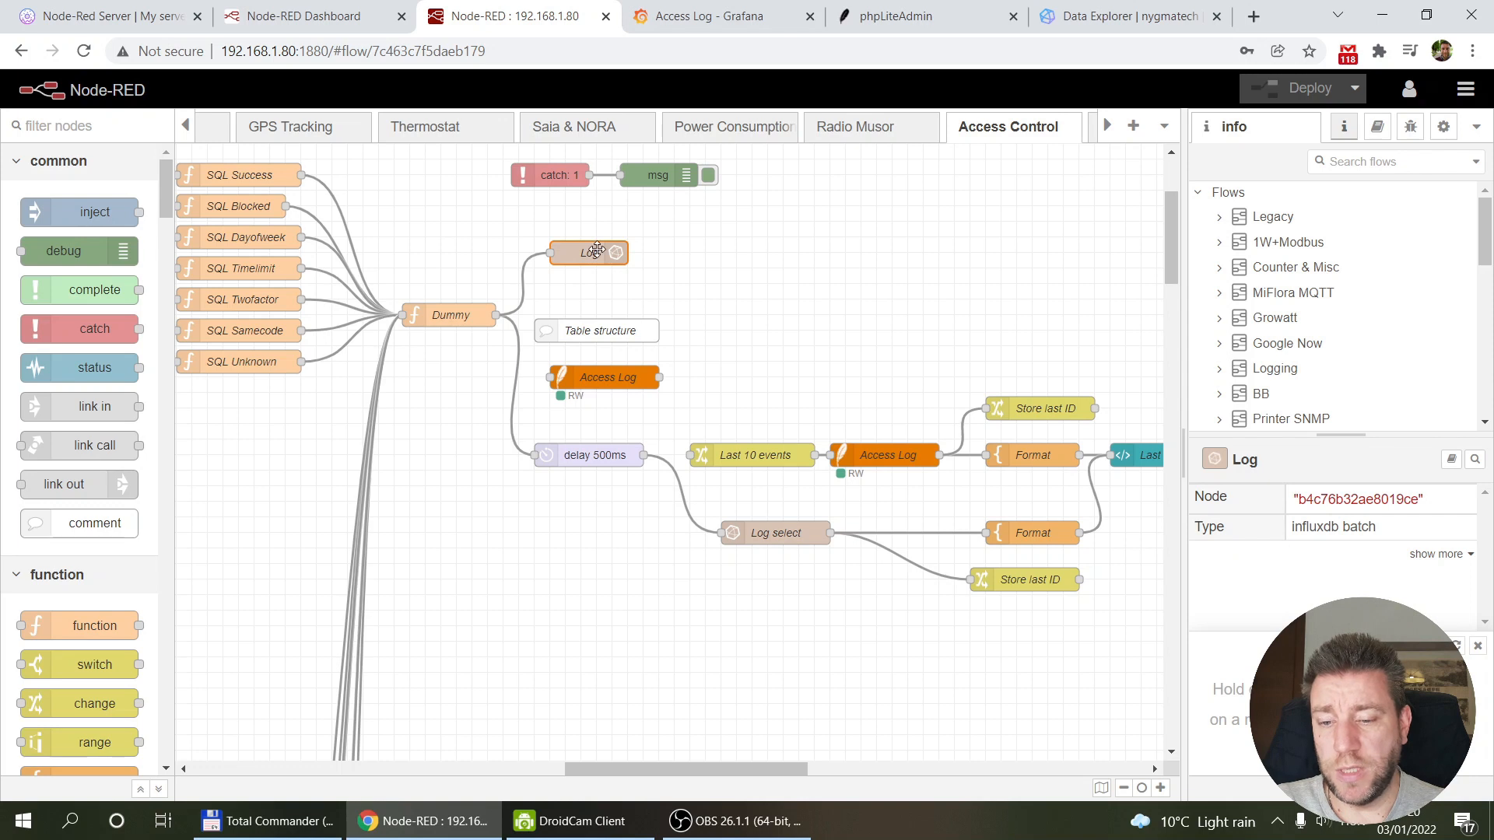
click(603, 462)
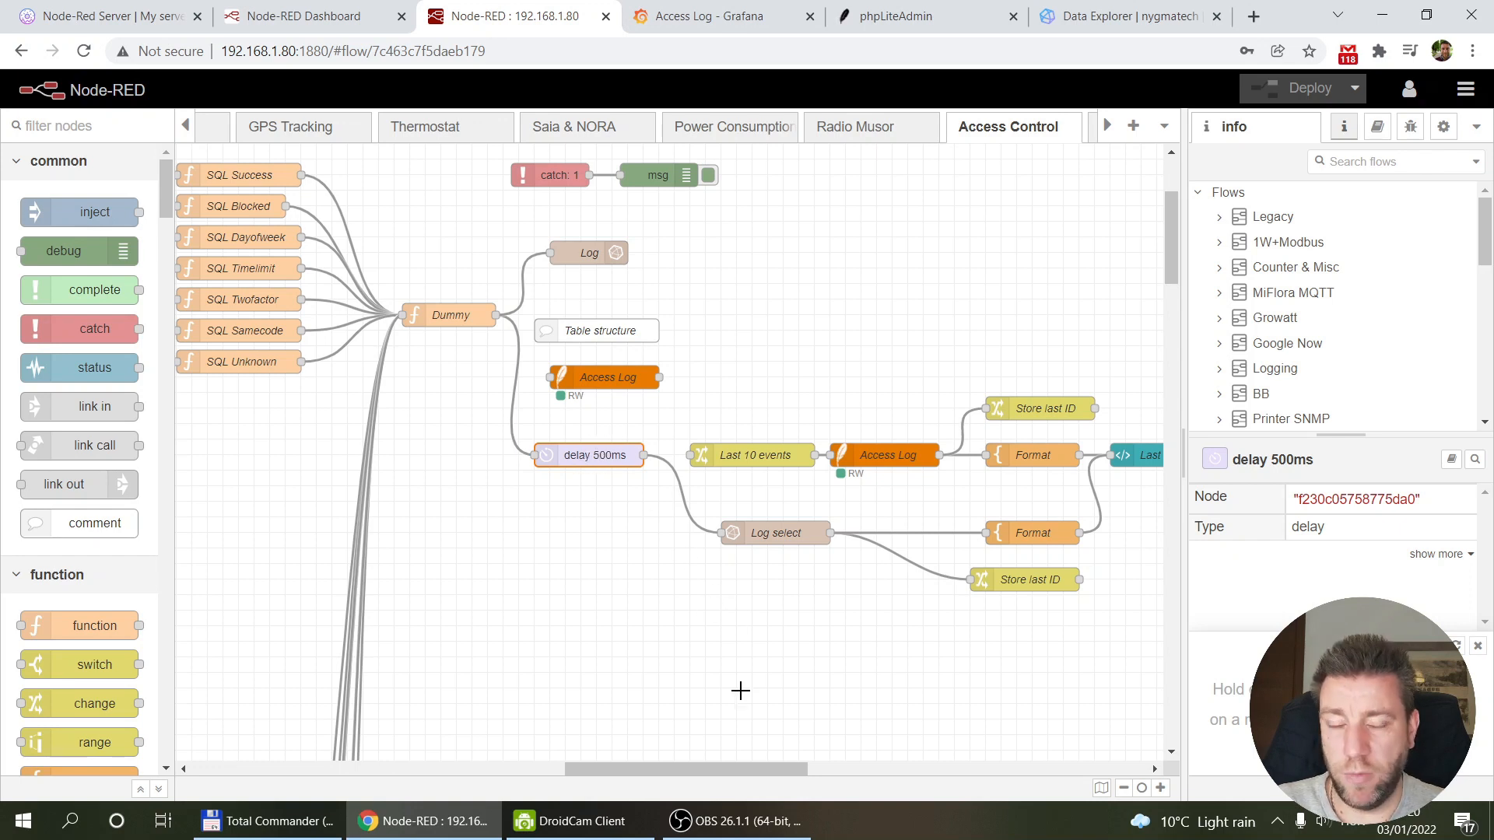
click(763, 539)
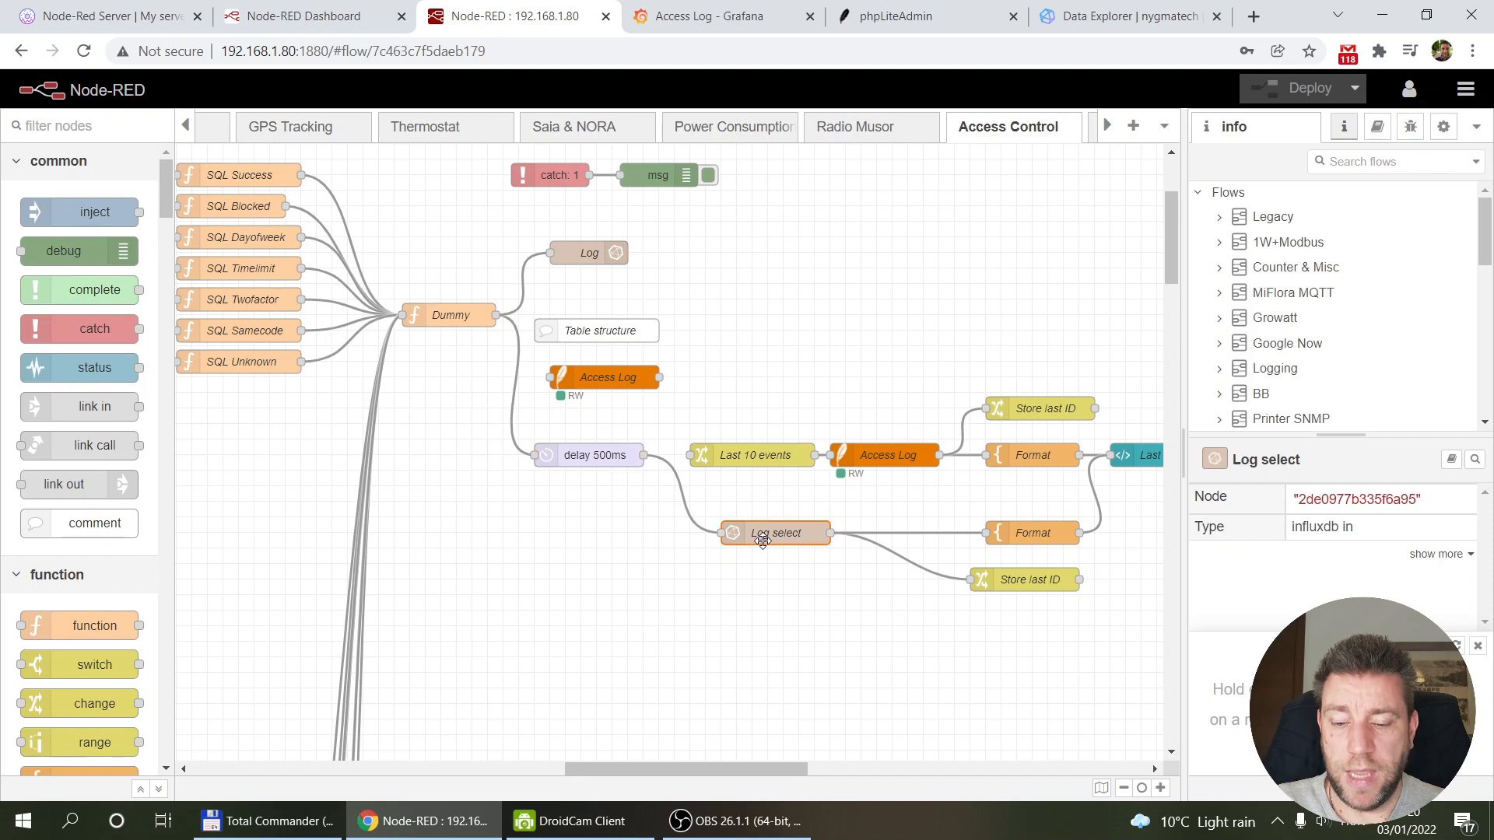
double_click(762, 540)
drag(689, 457, 323, 456)
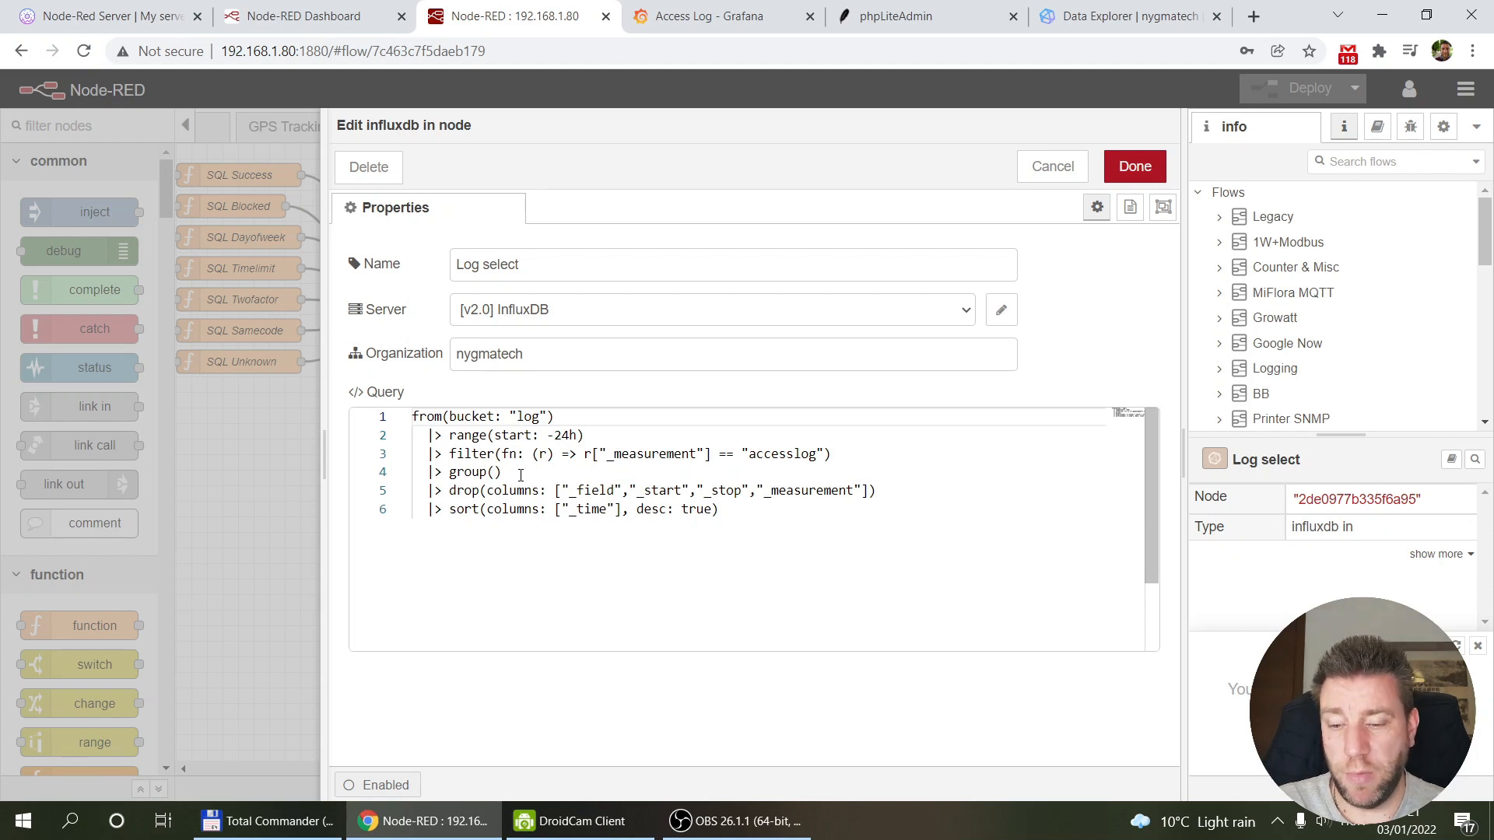
Examine the group() and drop() lines of the Log select query, and close the node without changes.
drag(521, 474, 412, 472)
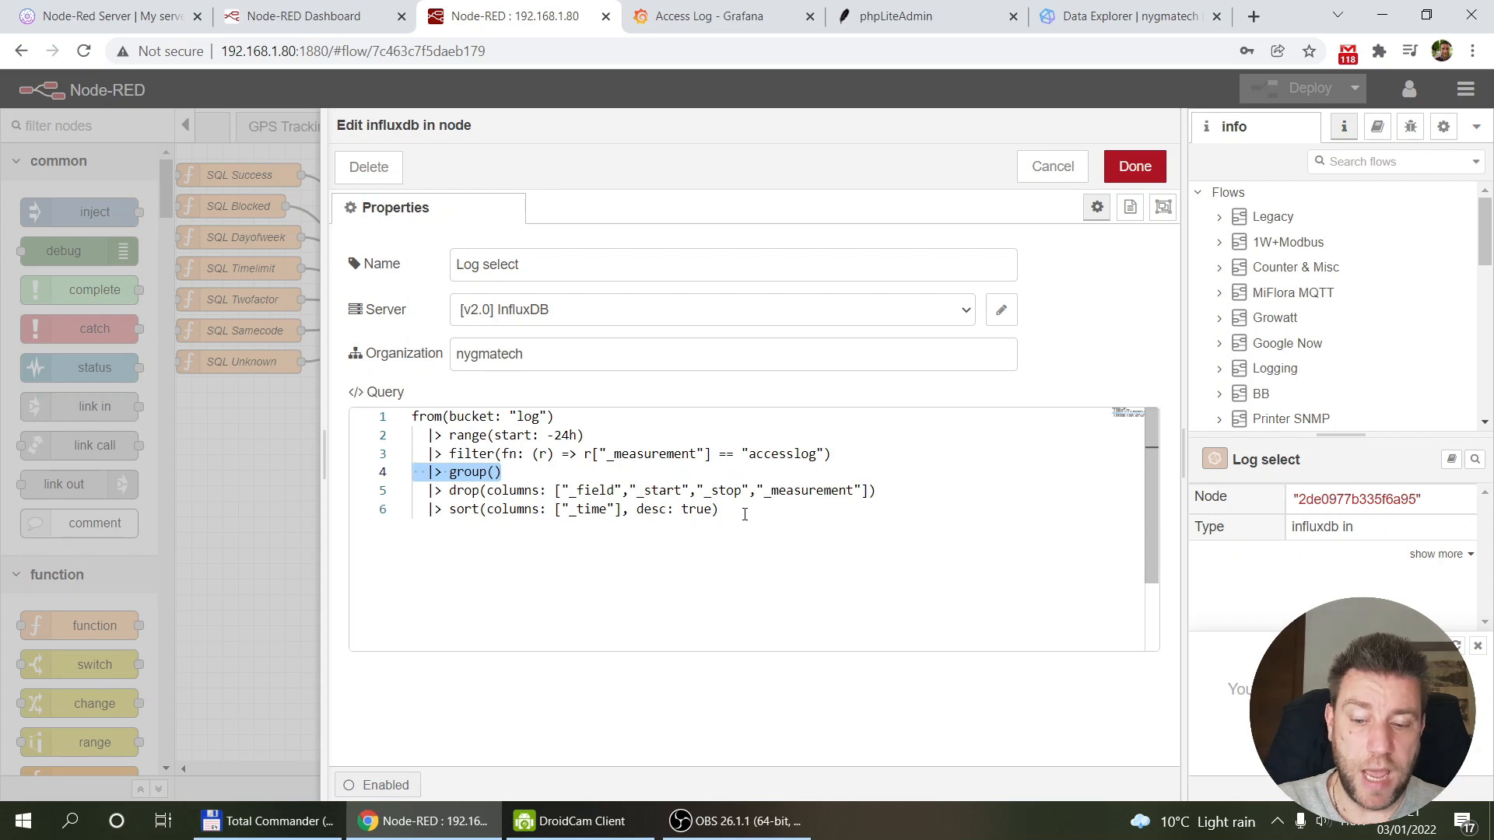
drag(914, 495, 351, 502)
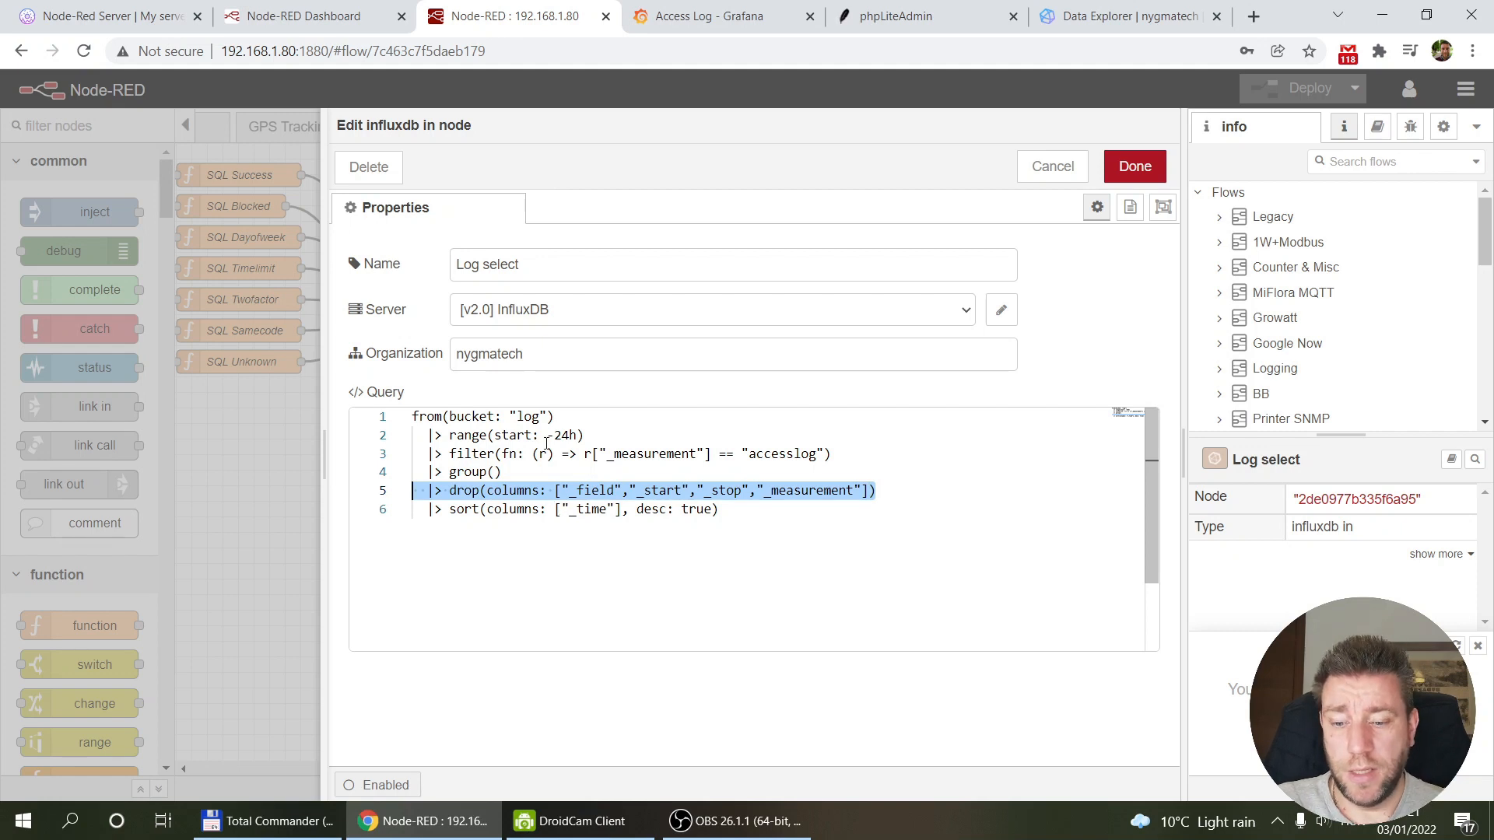
click(1048, 168)
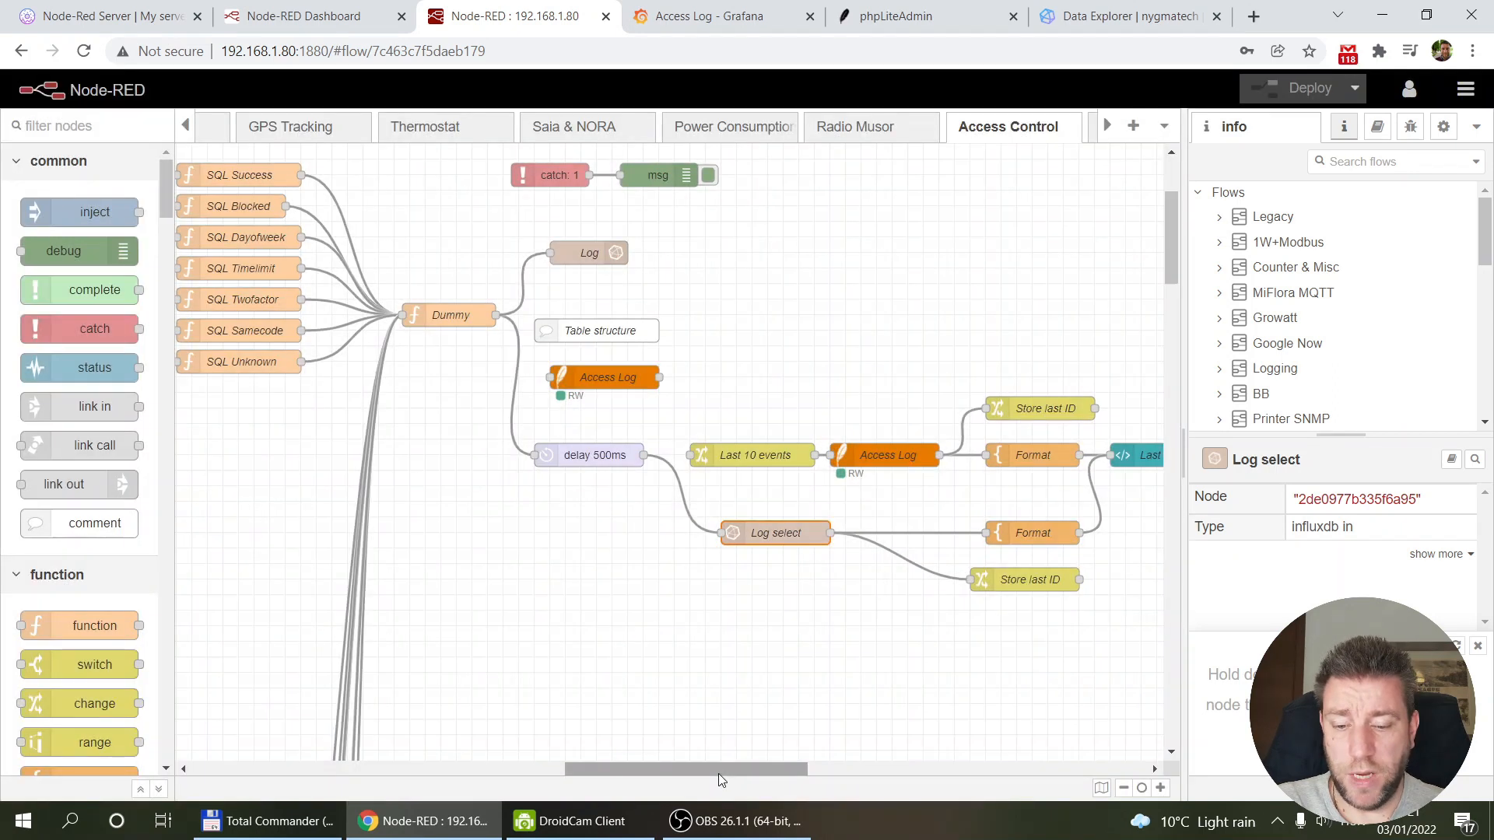
Examine the HTML table template in the Format node fed by Log select, and close it without changes.
drag(717, 773, 773, 781)
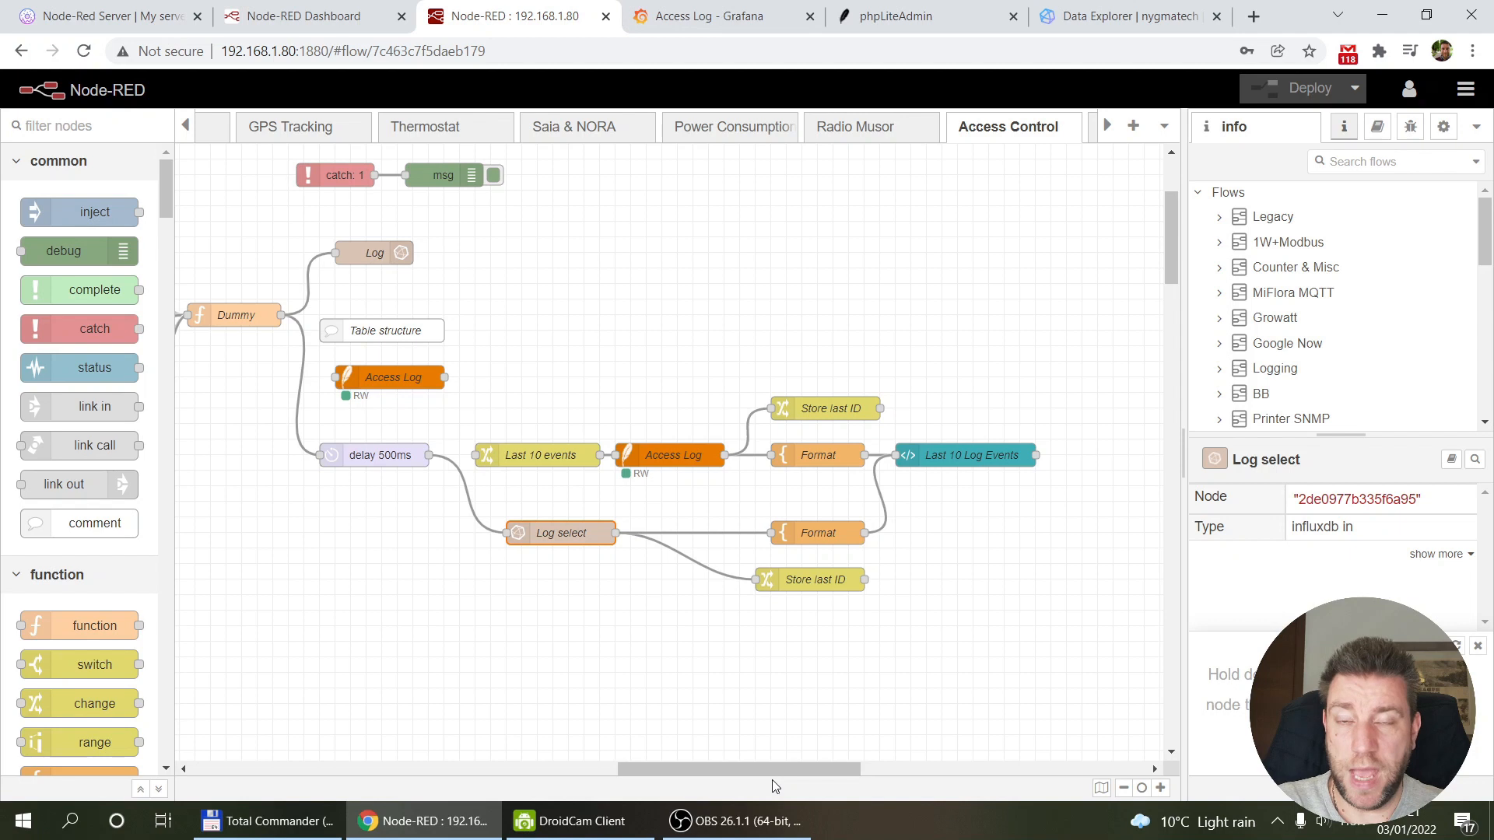
click(827, 533)
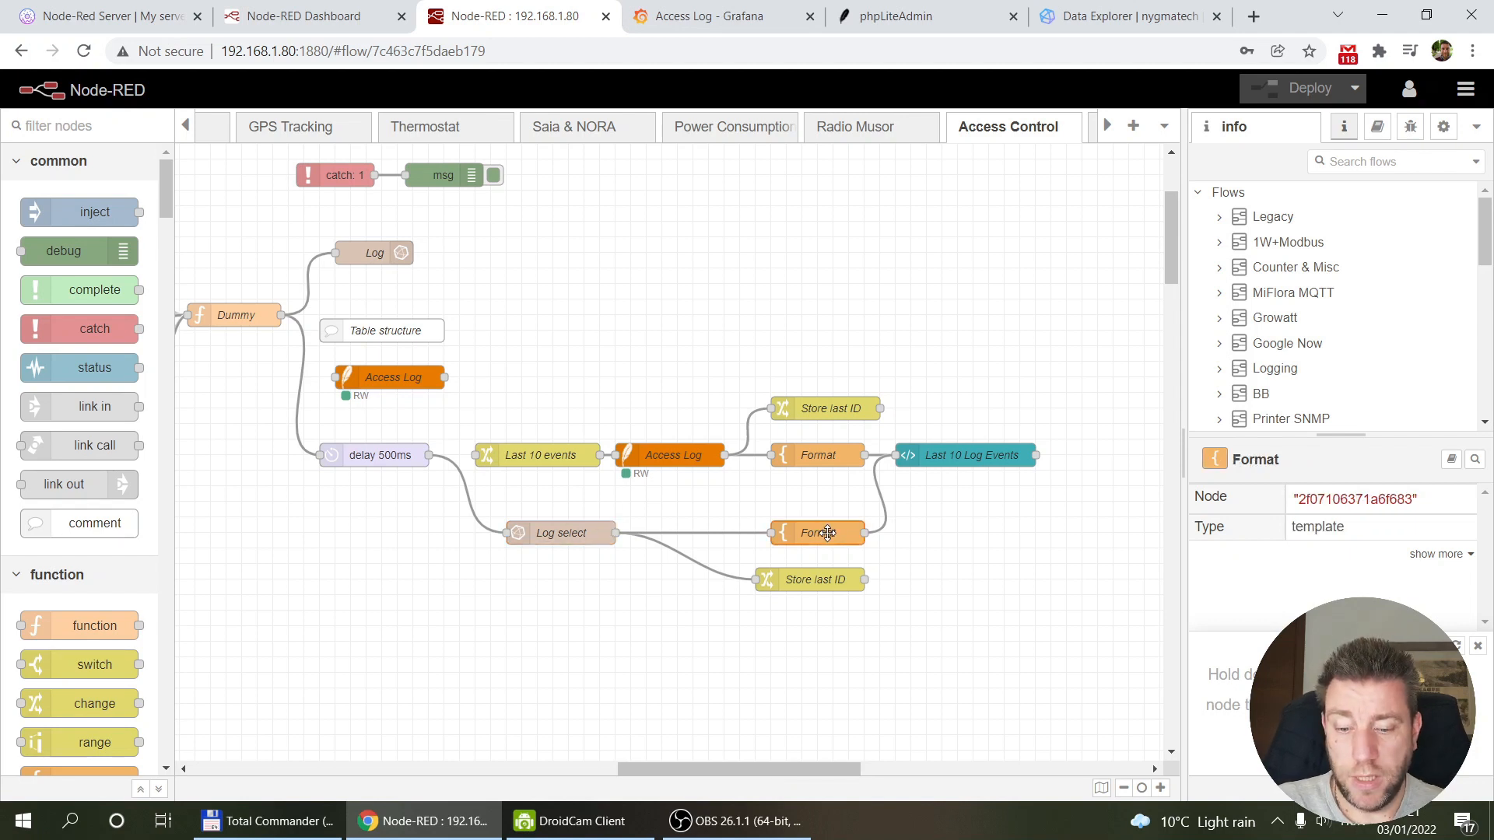
double_click(828, 533)
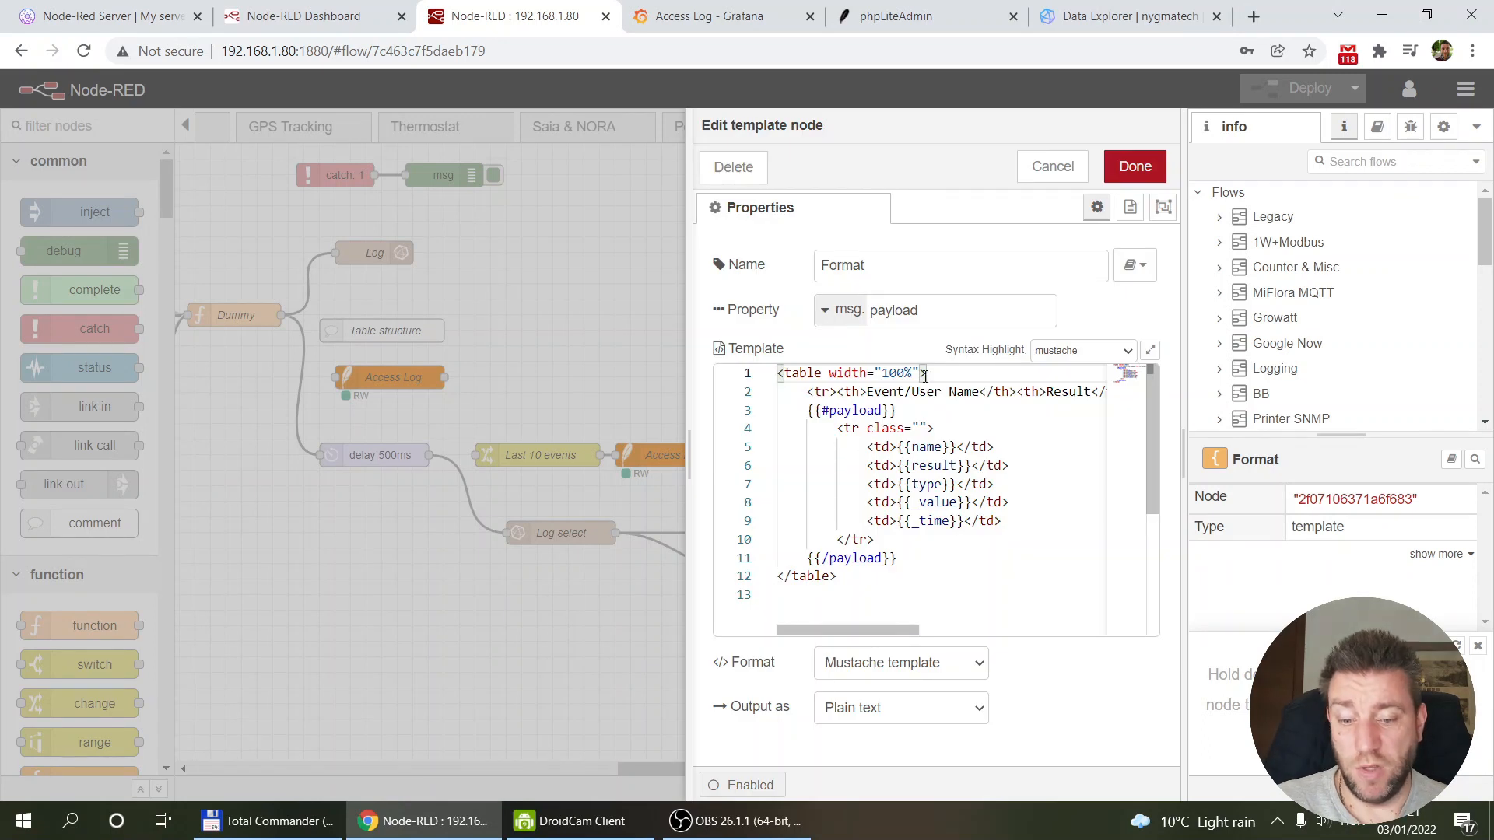
drag(689, 443, 306, 443)
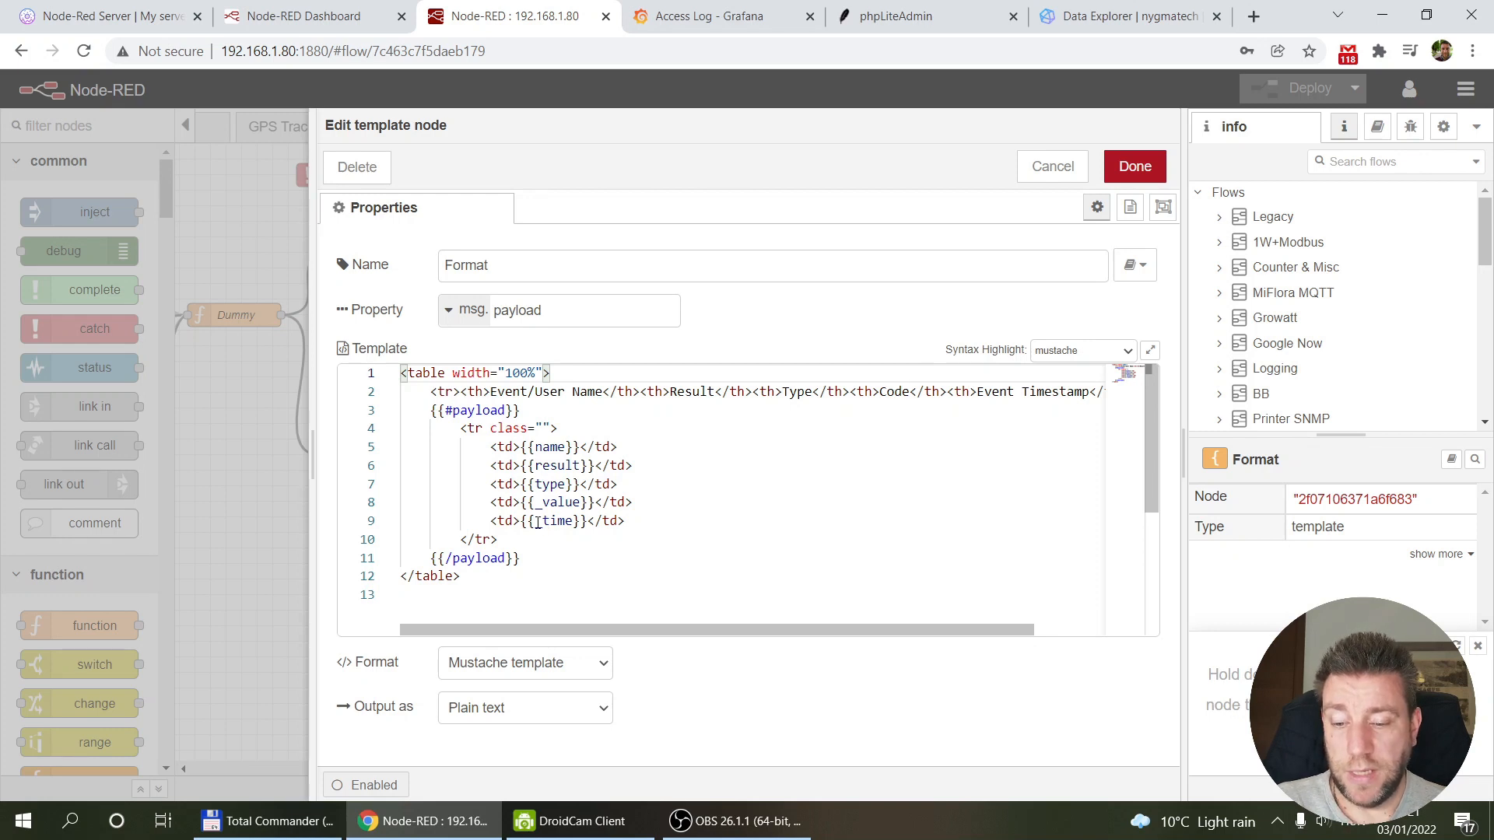
click(1053, 165)
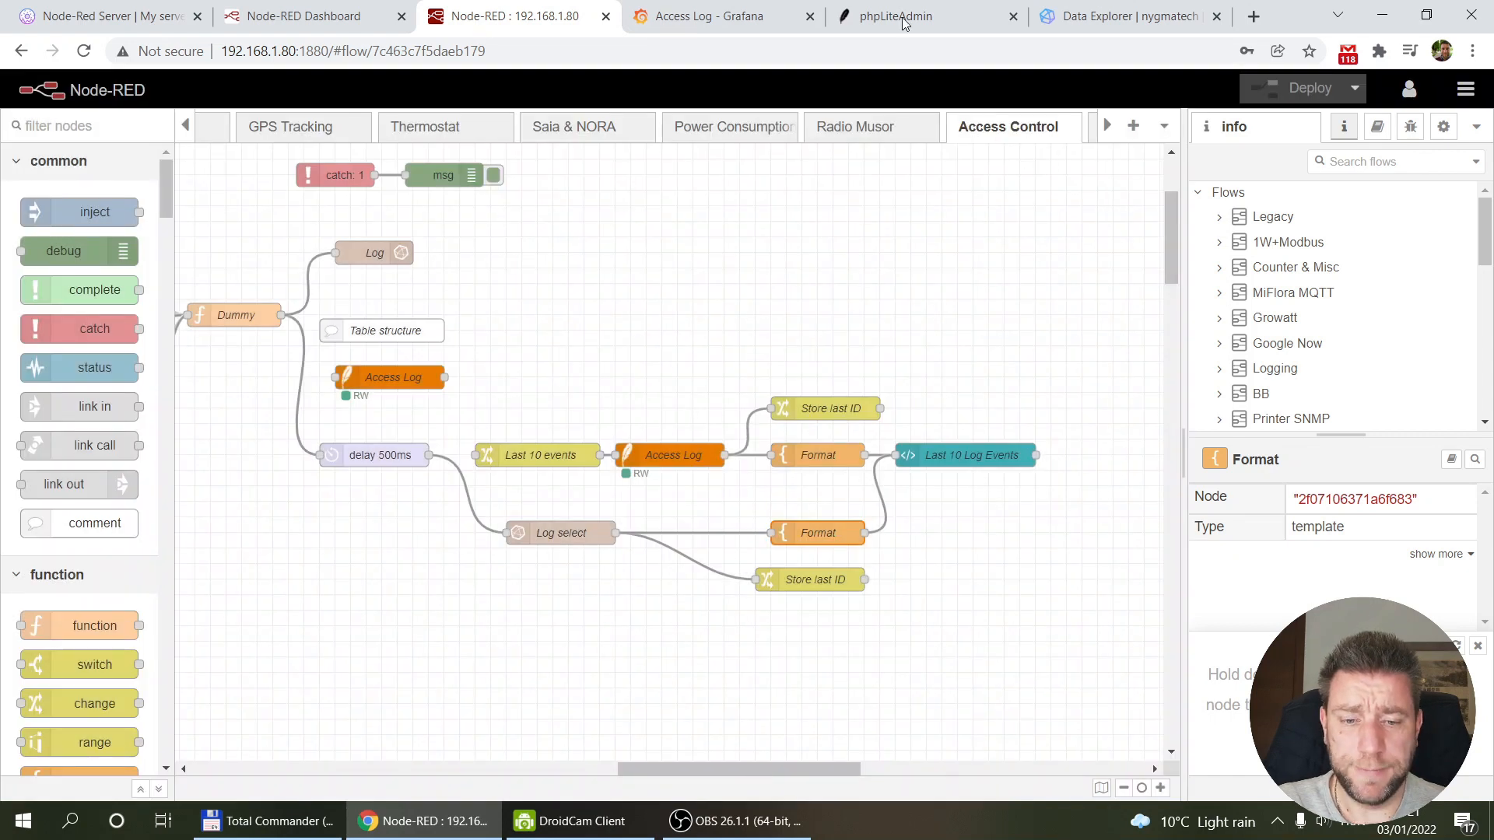
Switch to InfluxDB, open the list of buckets, and check the retention period of the log bucket.
click(1139, 10)
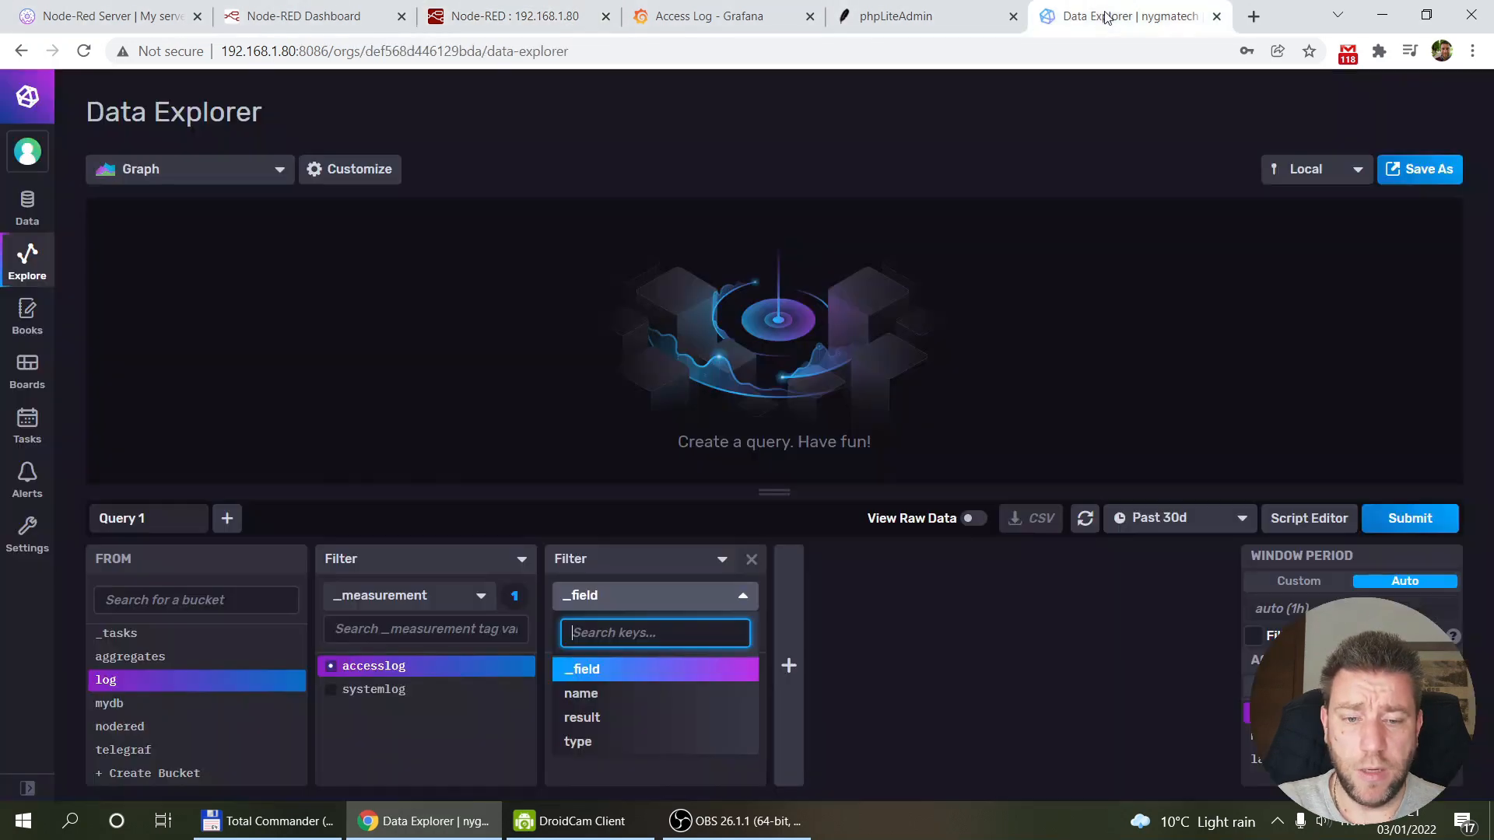
click(33, 225)
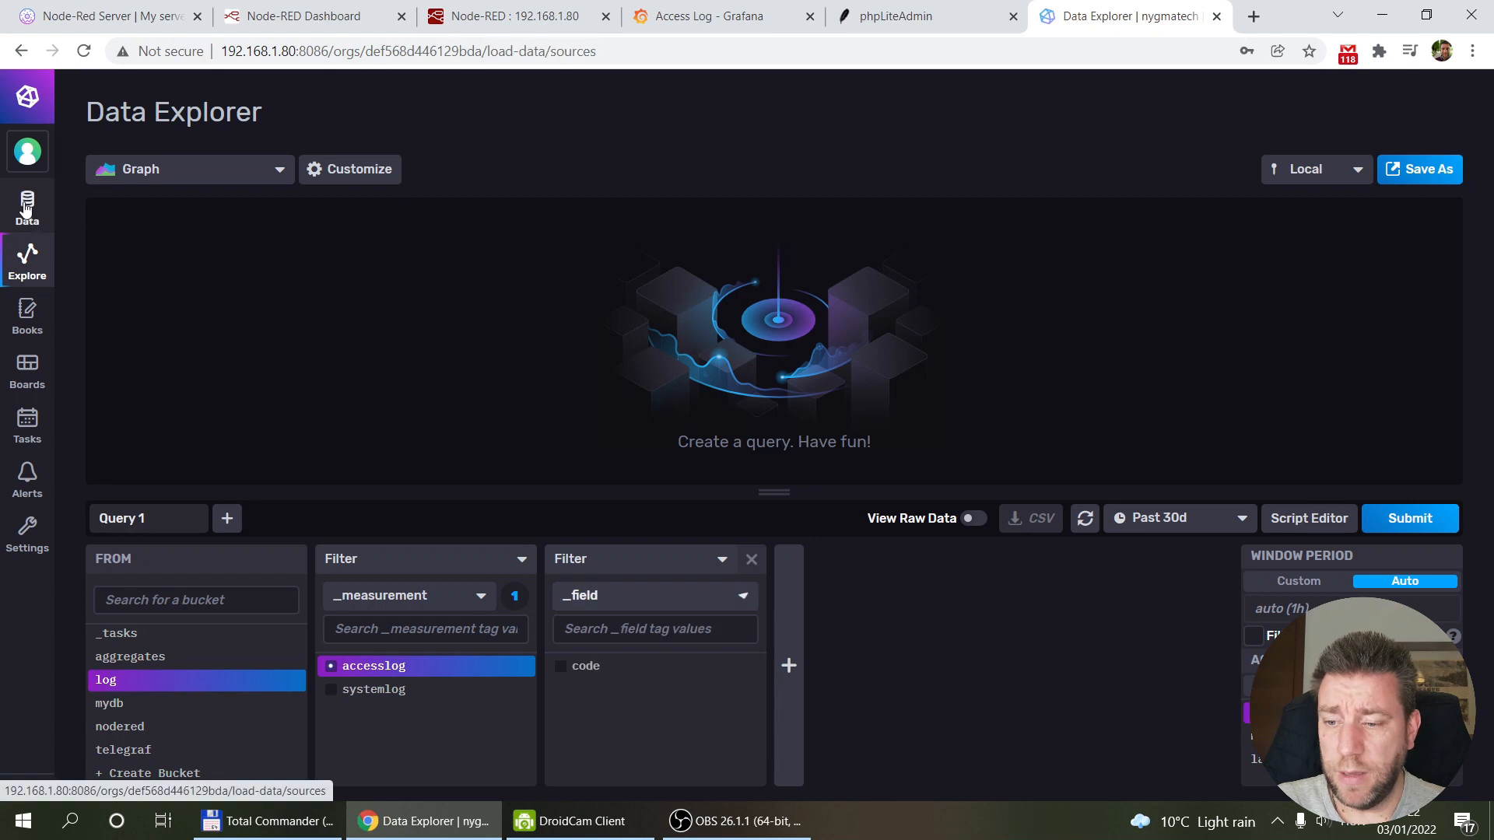
click(225, 186)
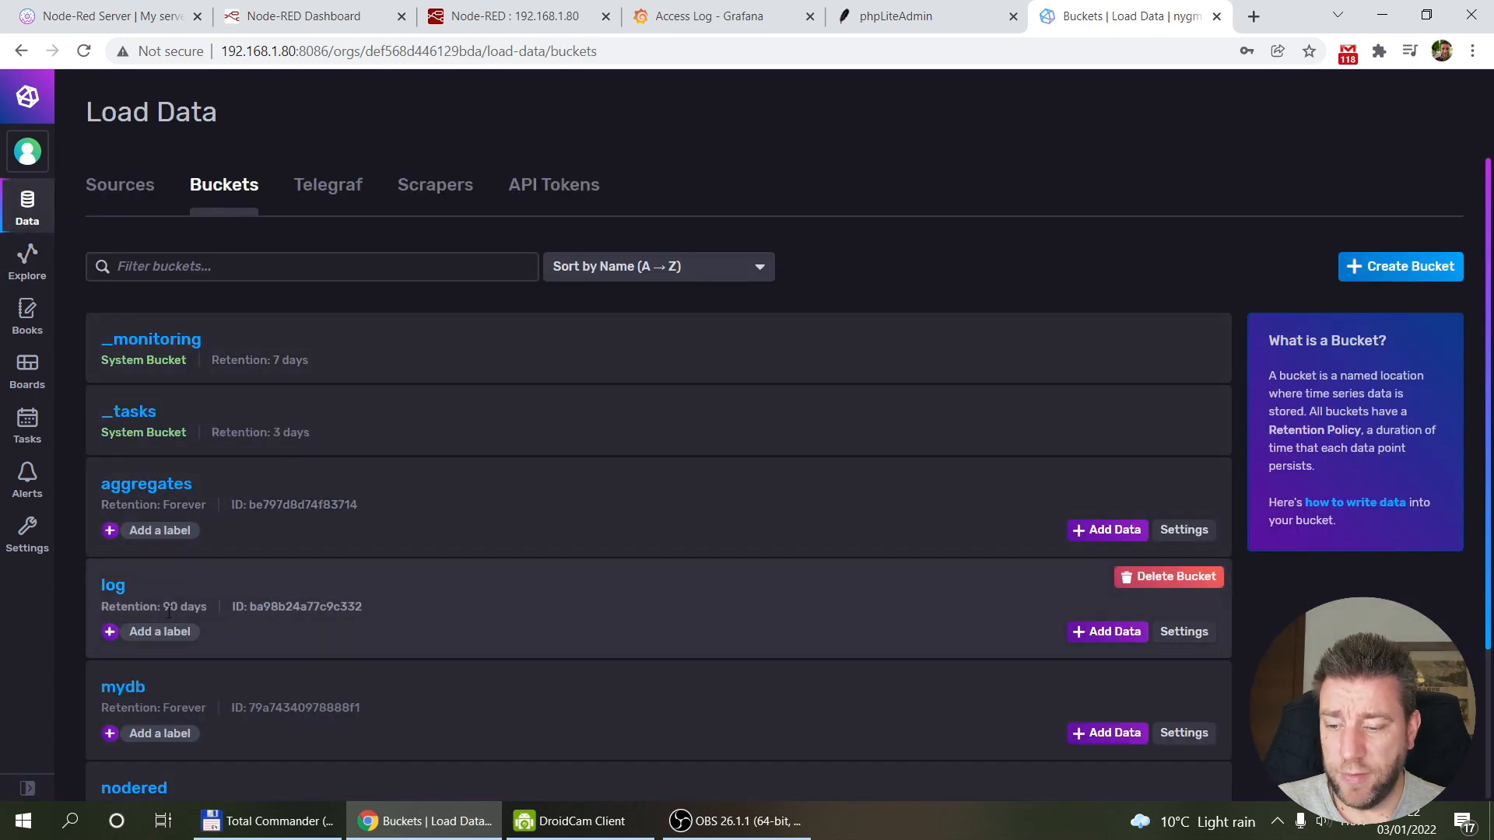
drag(114, 605, 232, 612)
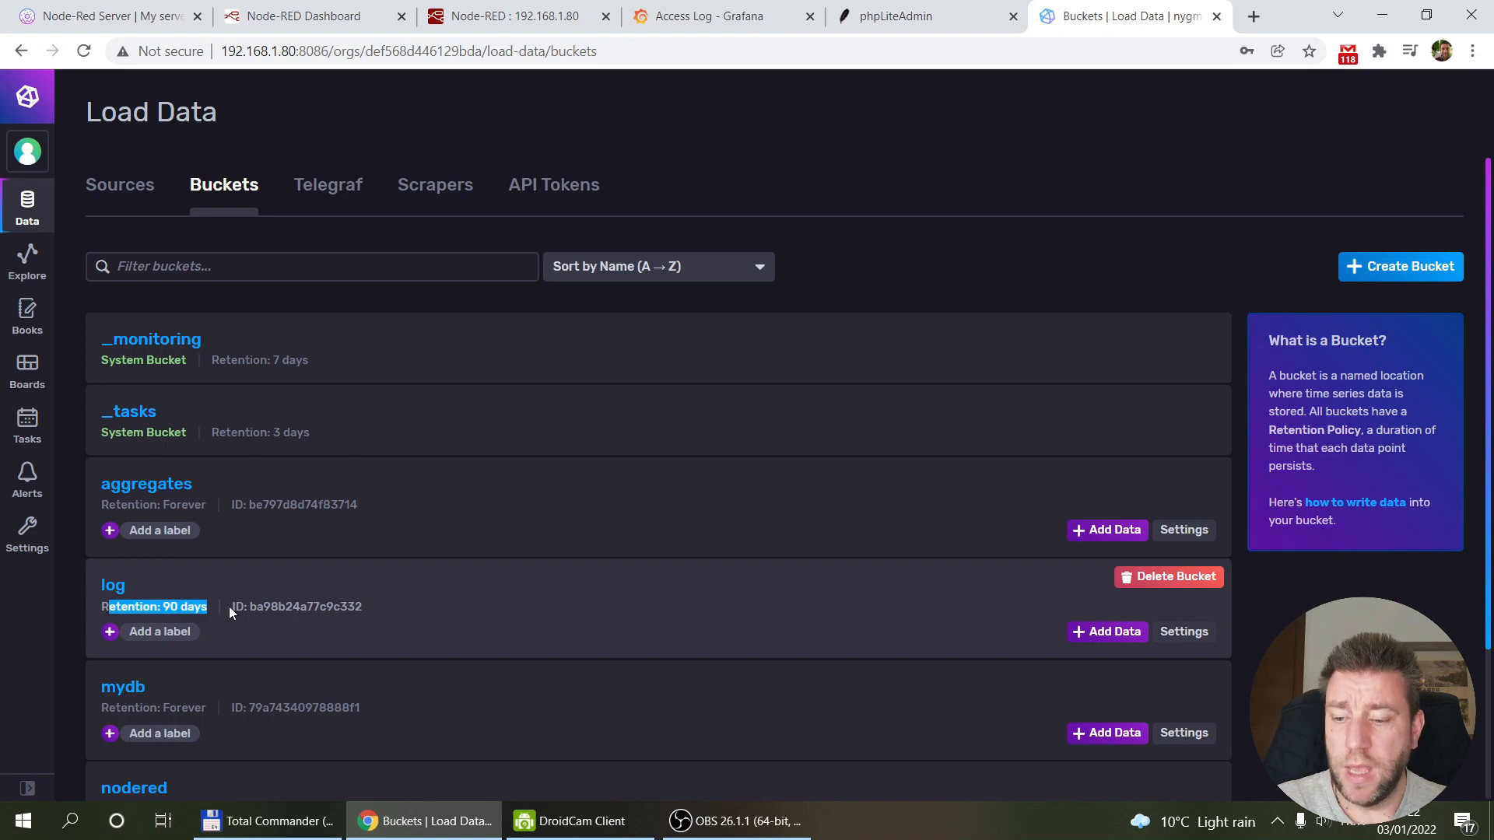
Build a Data Explorer query on the log bucket with measurement accesslog and name Dad, submit it, and check the output.
click(27, 265)
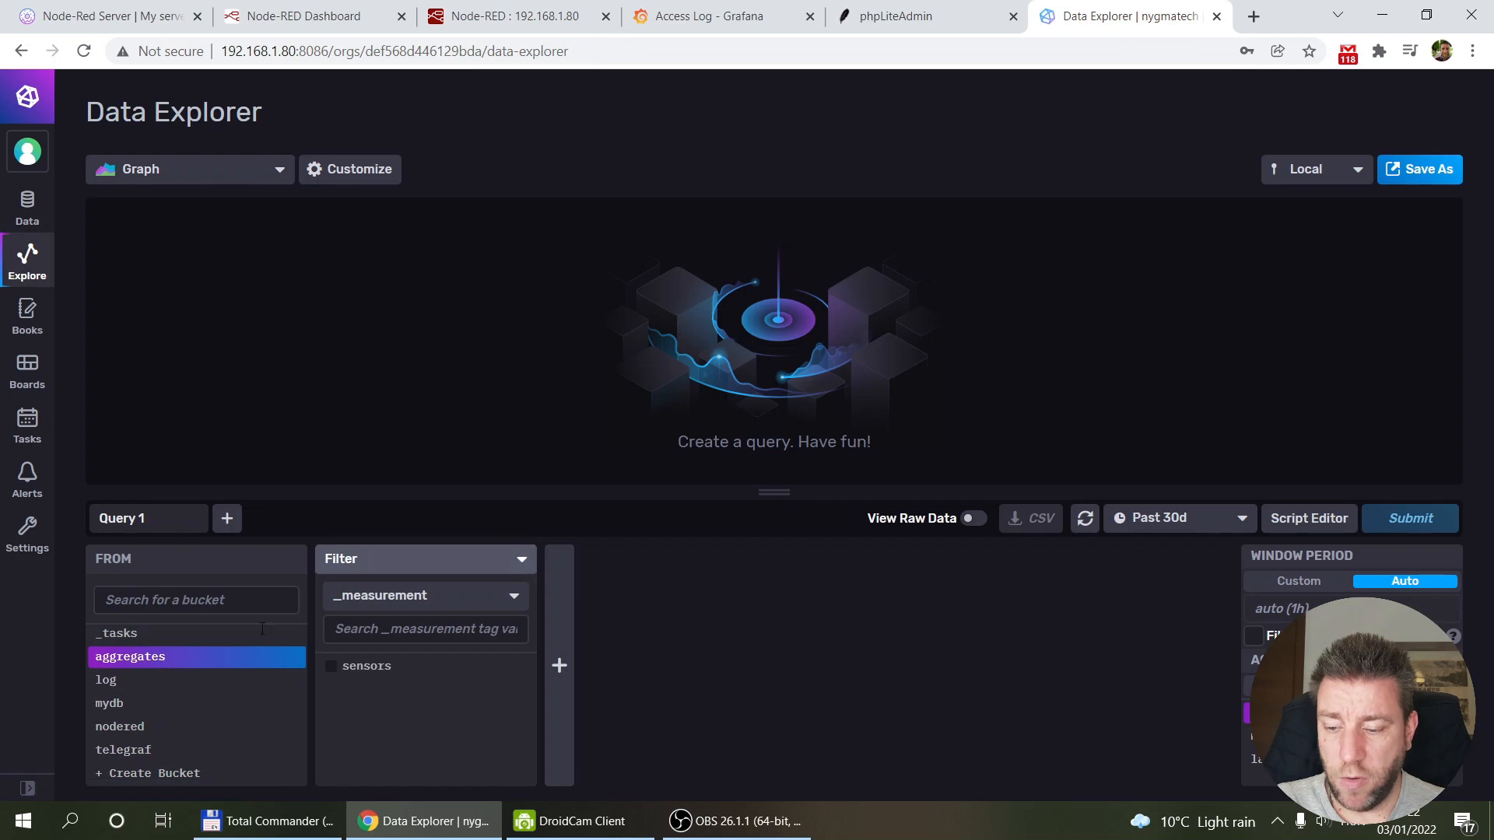
click(131, 704)
click(112, 681)
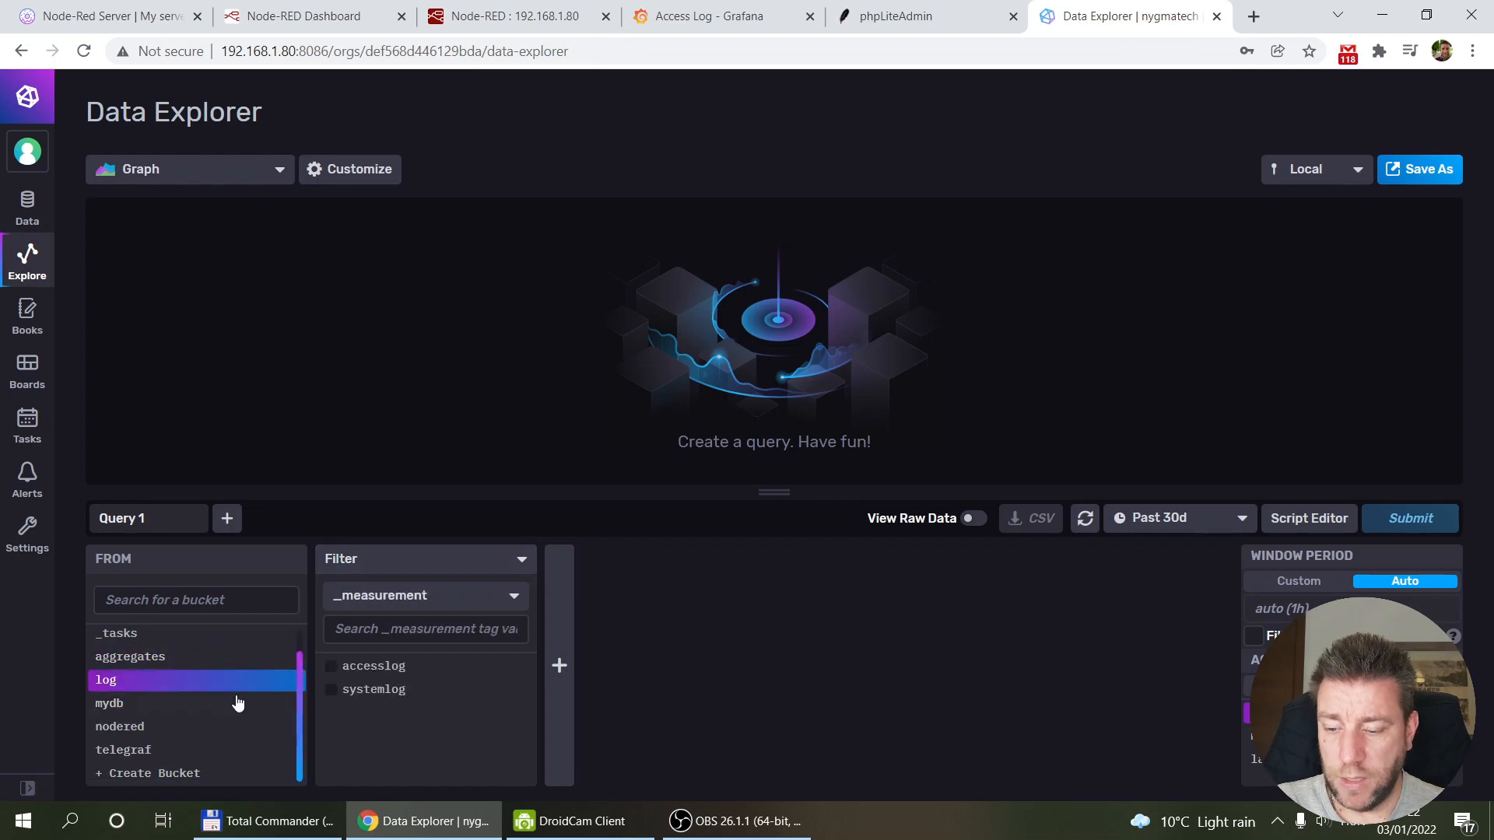
click(333, 668)
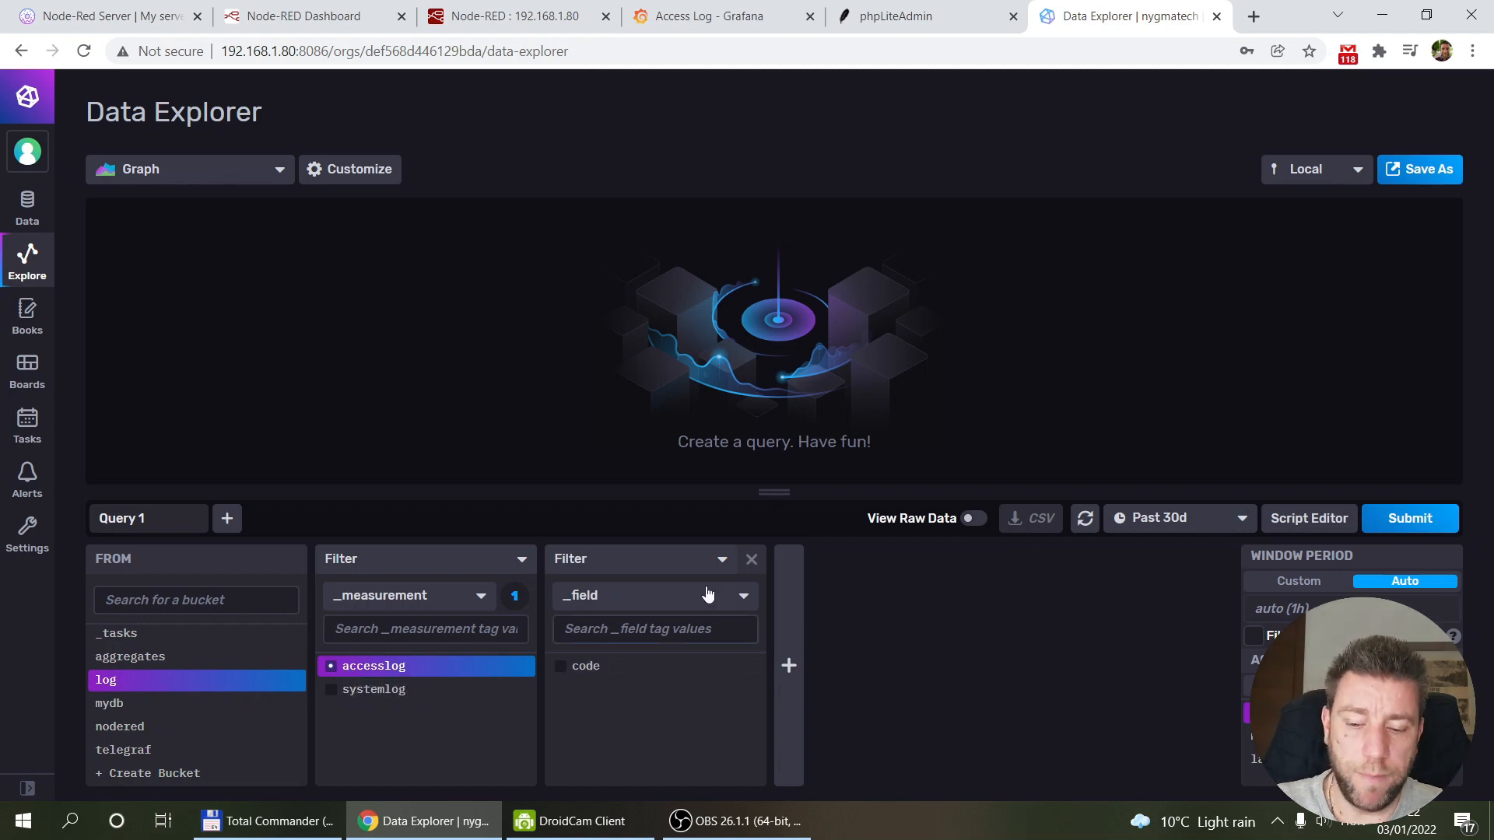
click(615, 598)
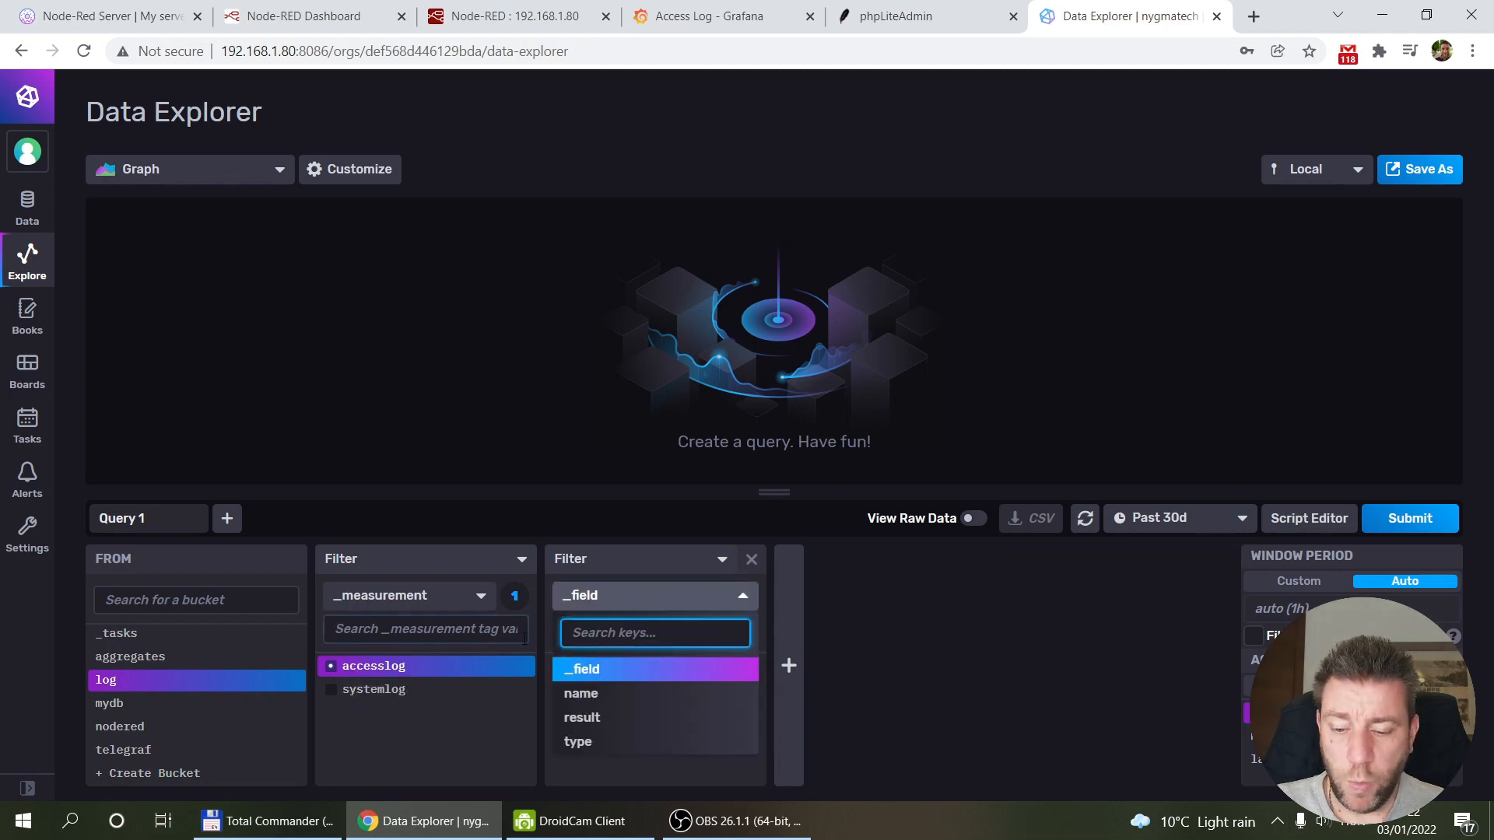
click(619, 694)
scroll(594, 727, down, 1)
click(566, 705)
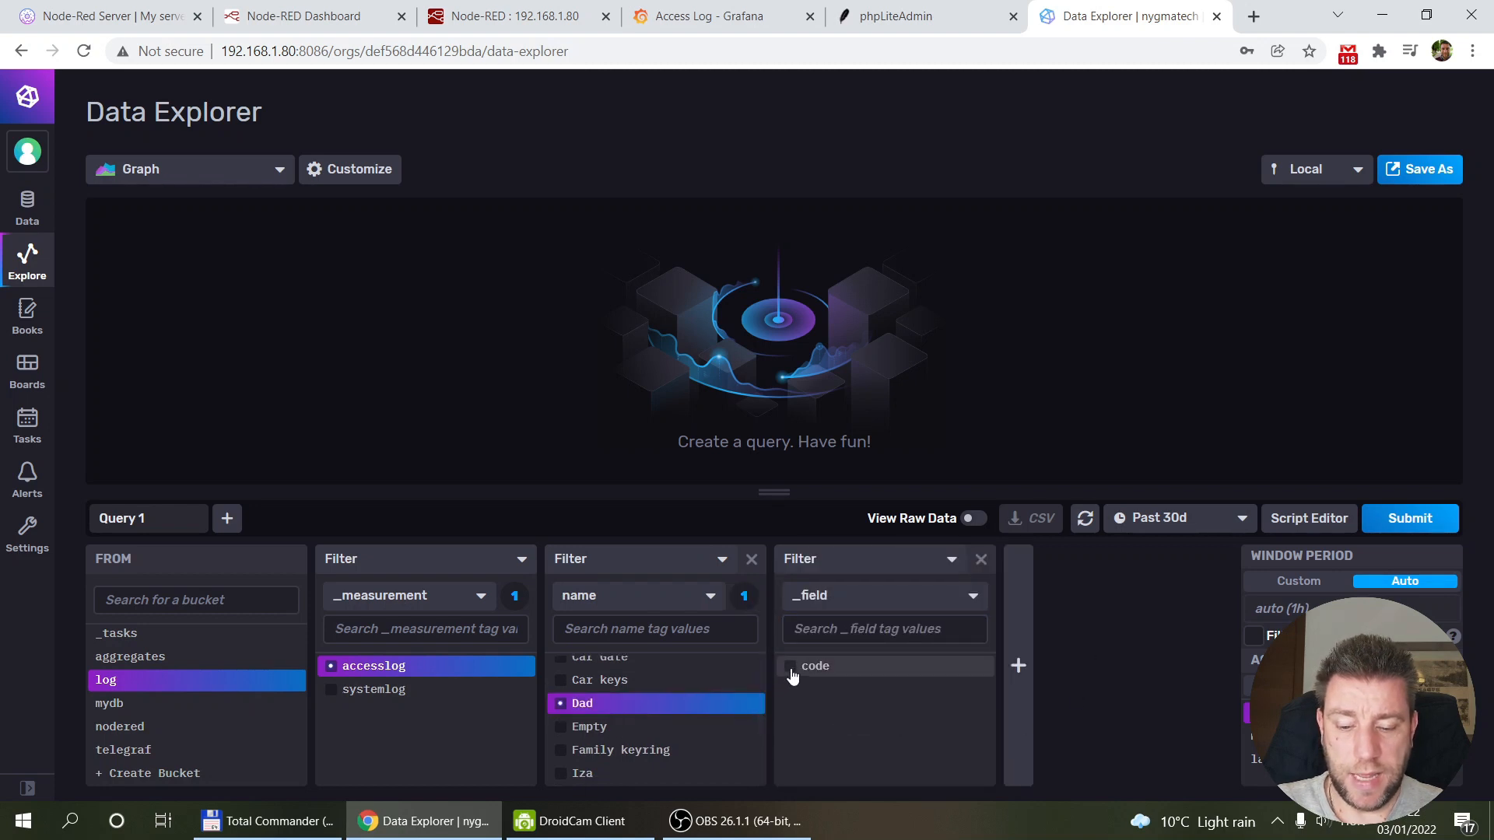
click(1436, 523)
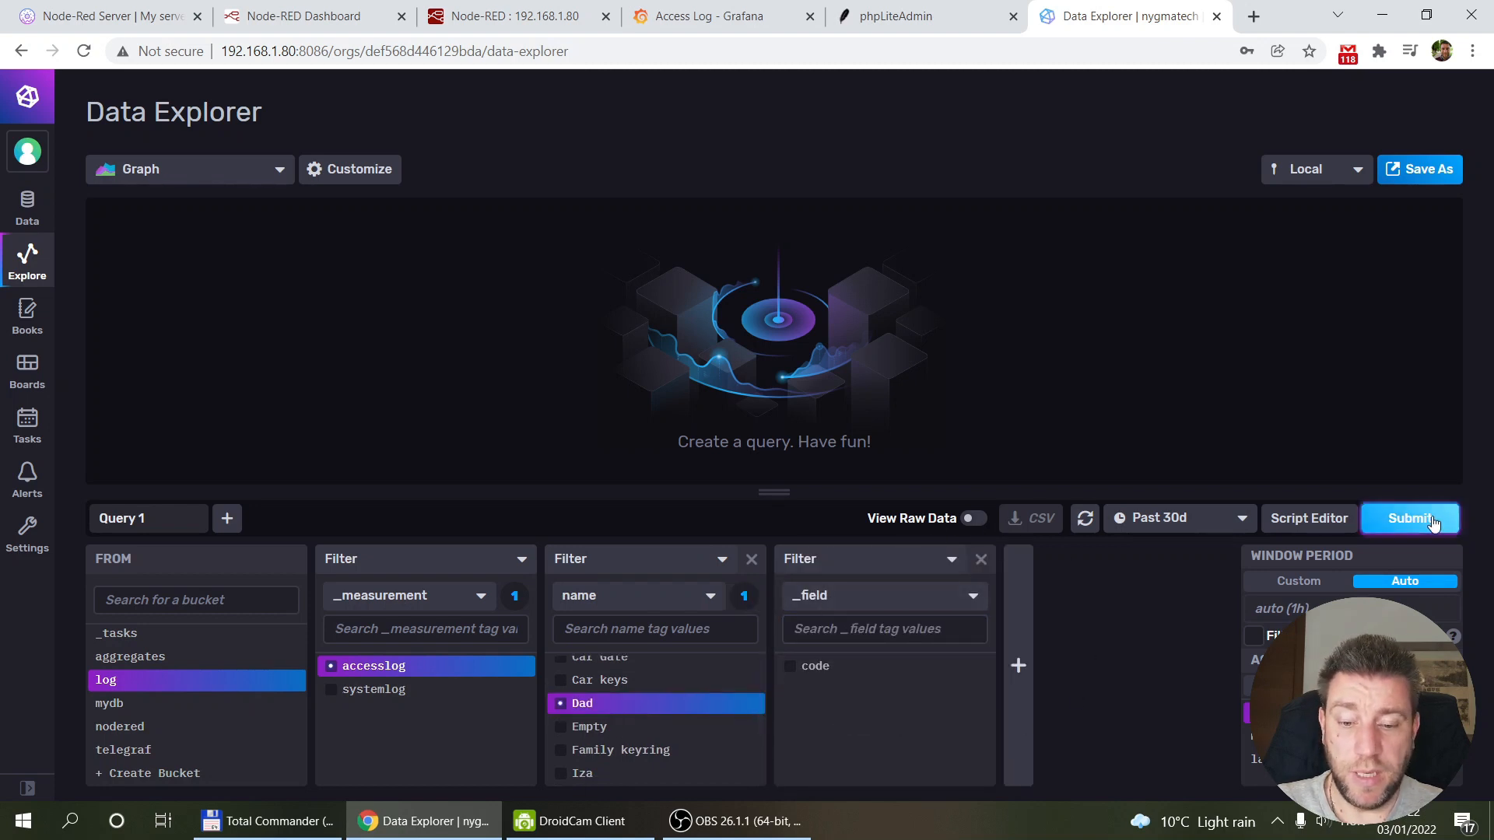
drag(502, 248, 109, 256)
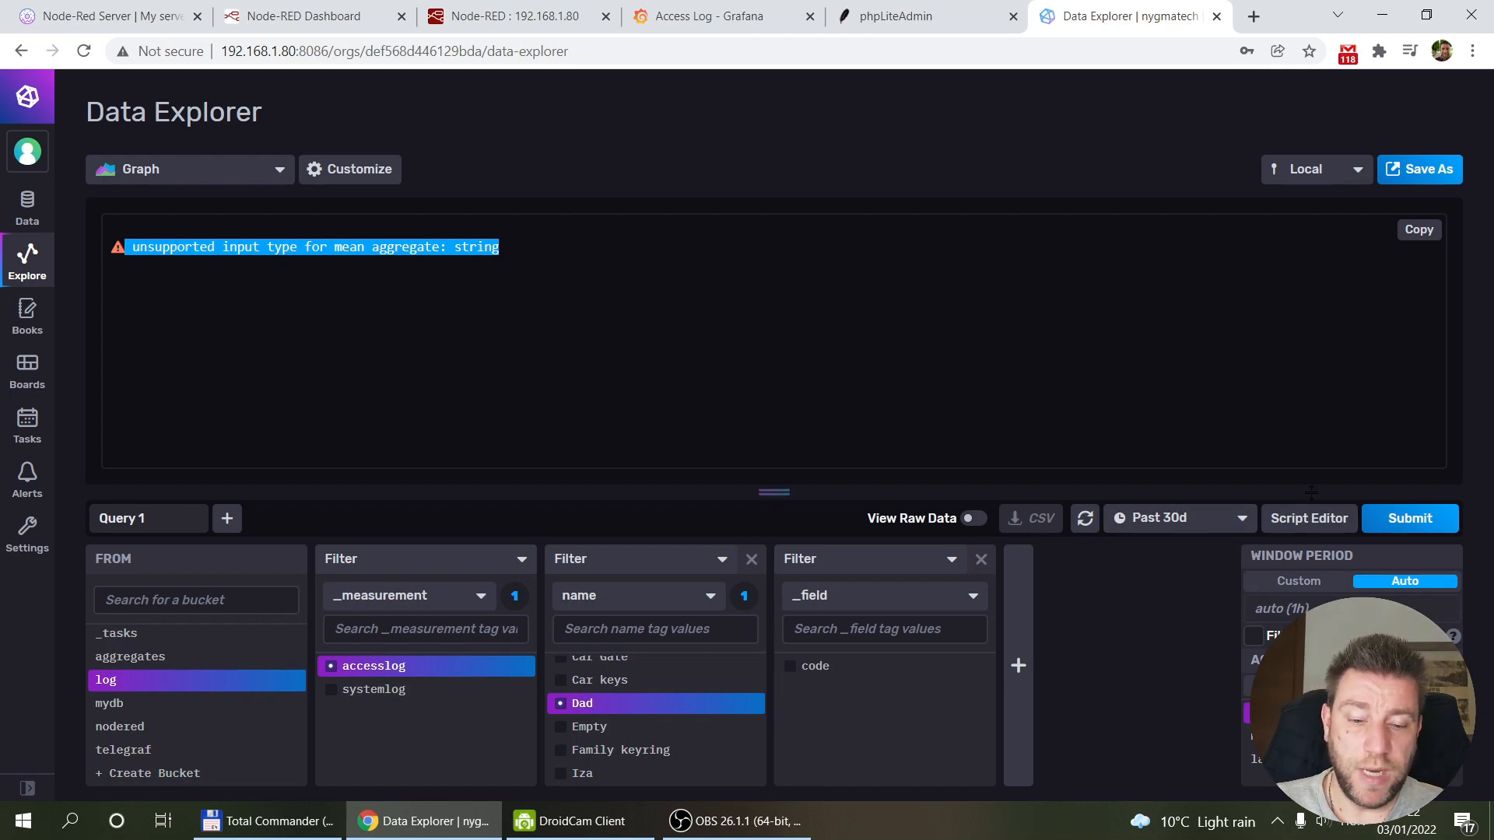
Remove the aggregateWindow and yield lines from the query script, resubmit the query, and view the raw data.
click(1316, 520)
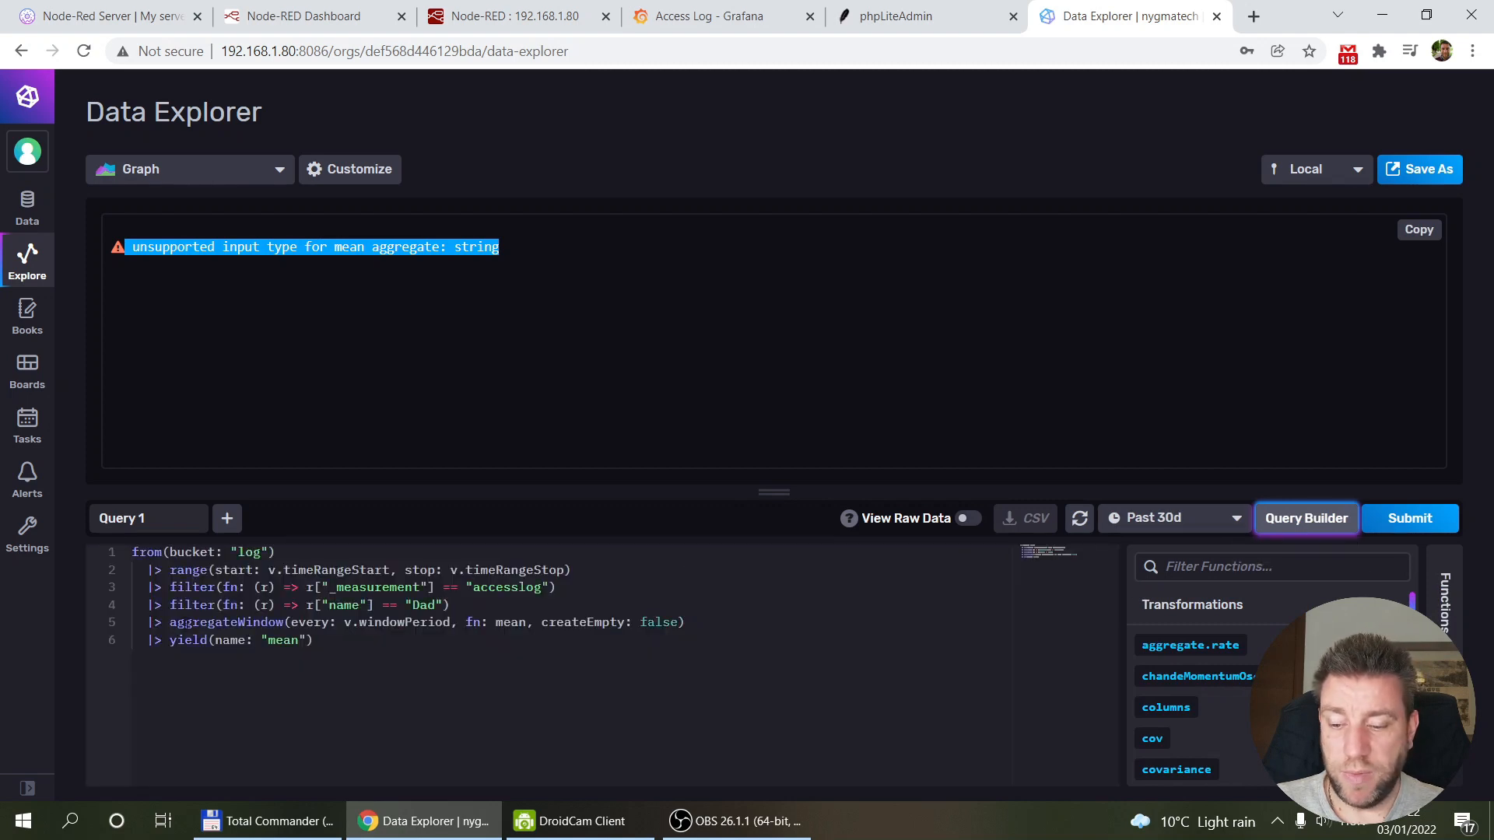
click(343, 641)
drag(342, 640, 120, 623)
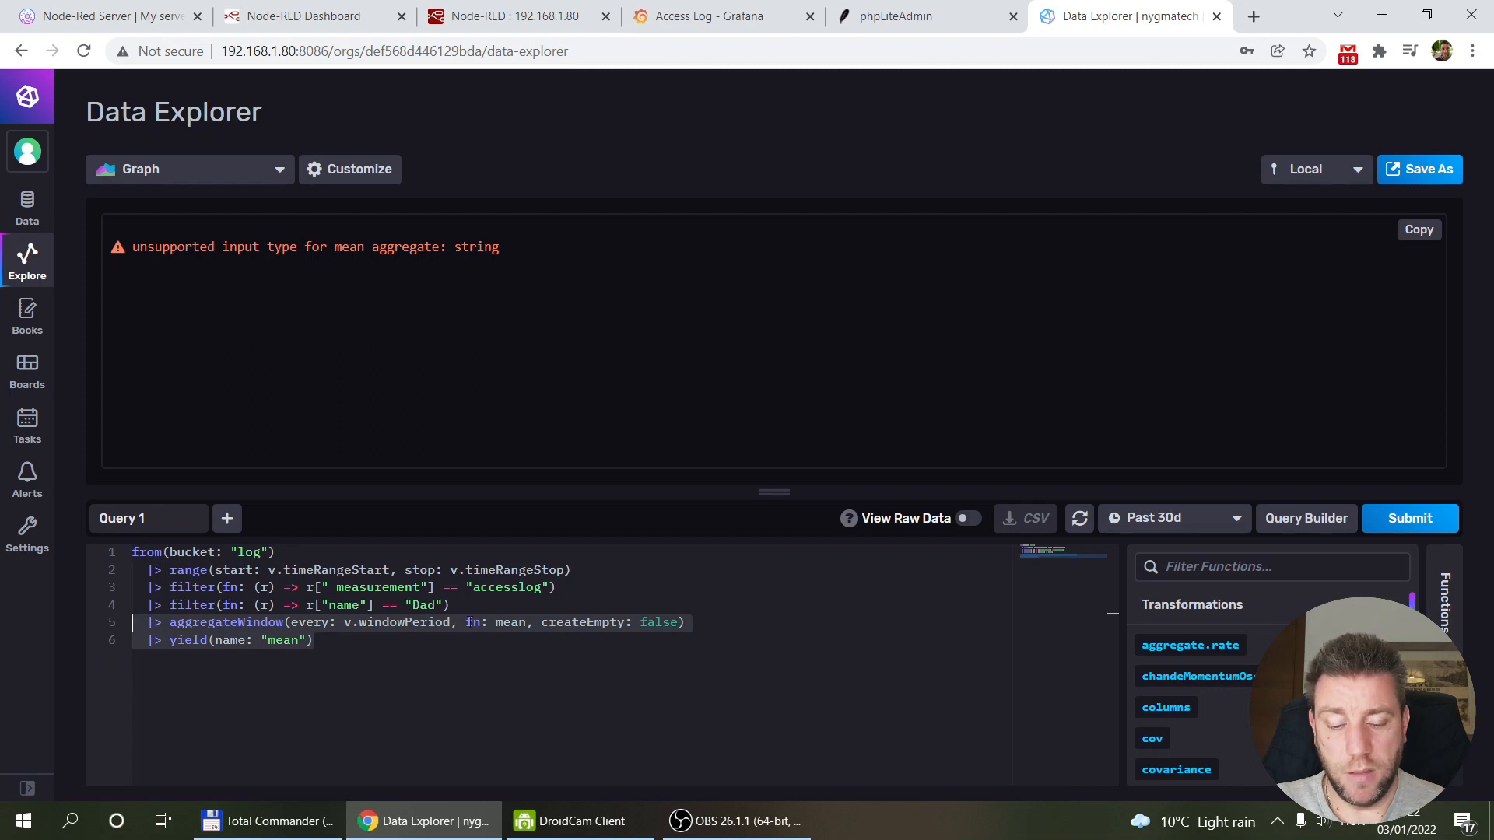
key(BackSpace)
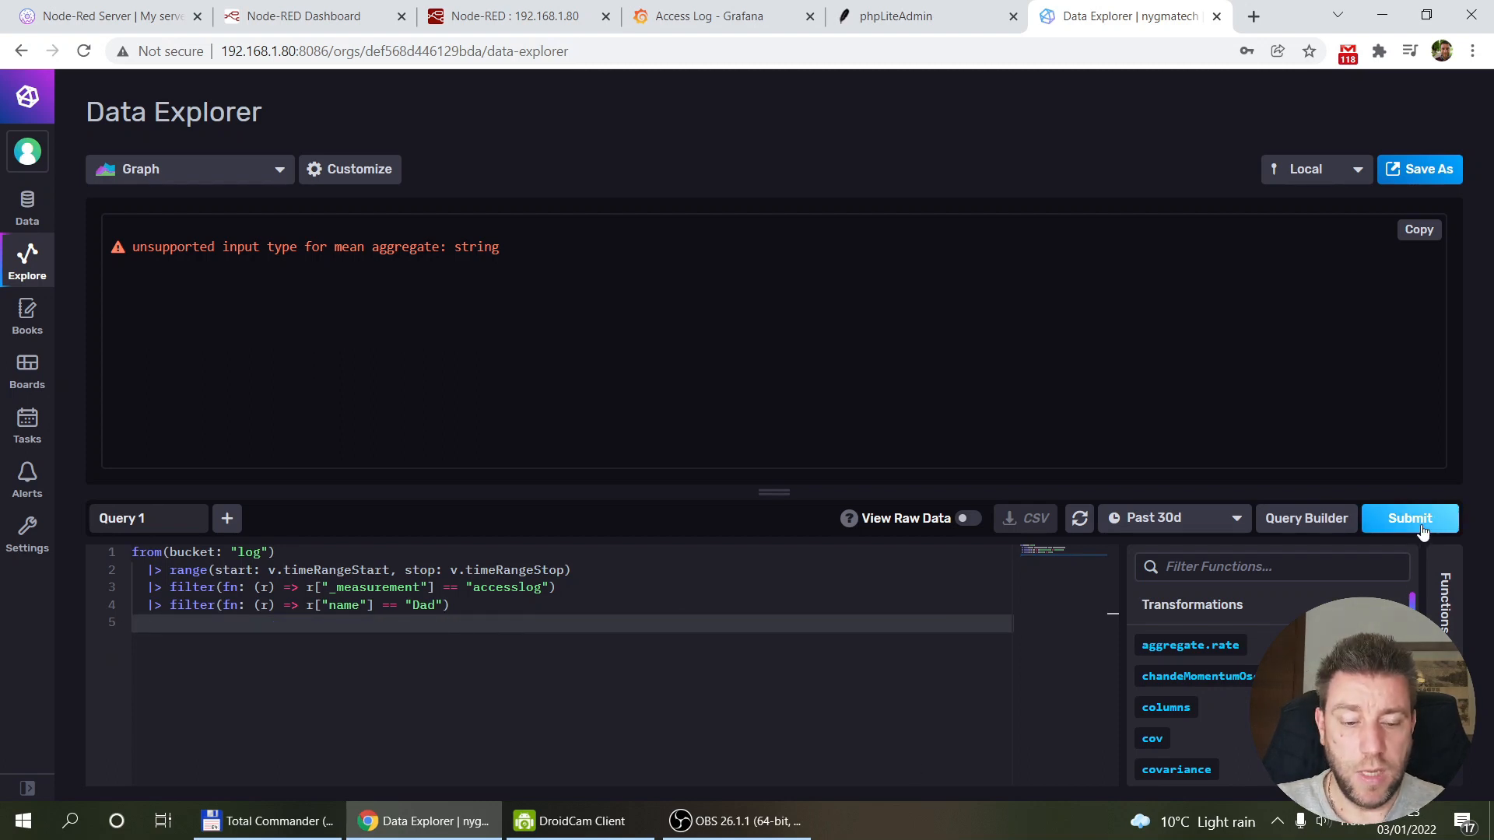
click(1366, 519)
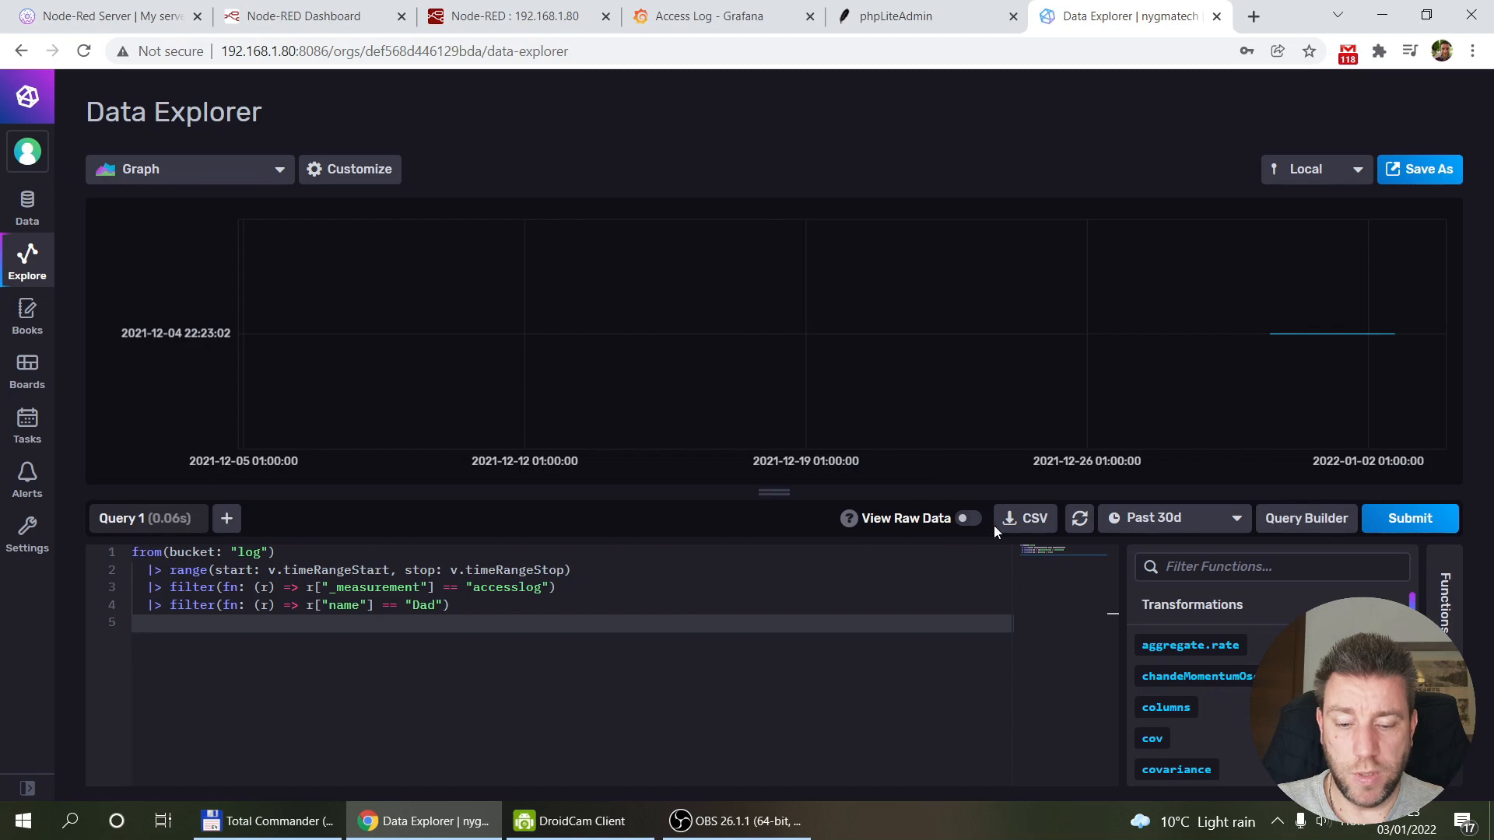
click(969, 519)
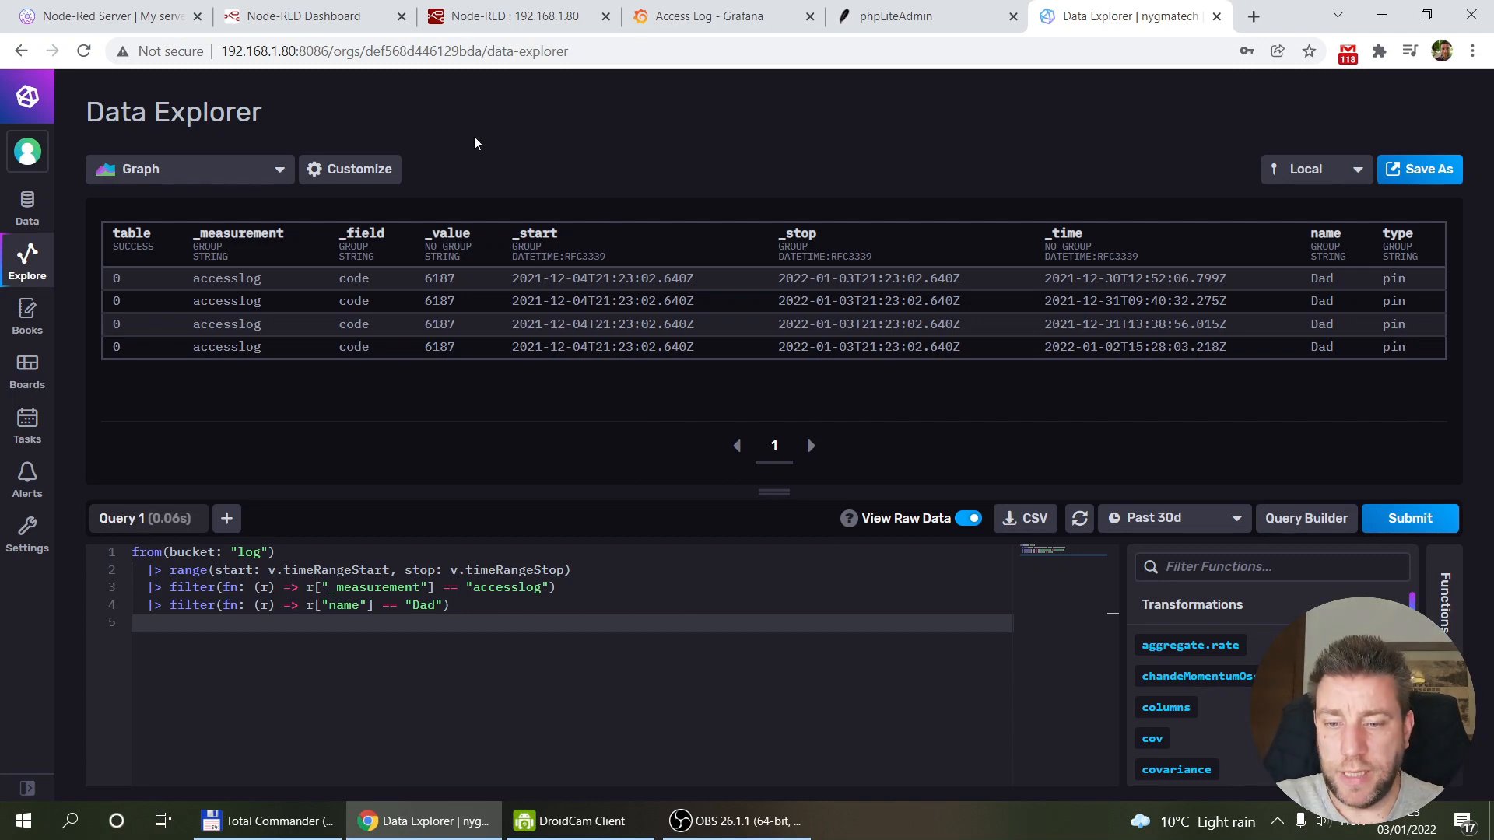
Switch to the Access Log dashboard in Grafana and look through its general settings.
click(681, 10)
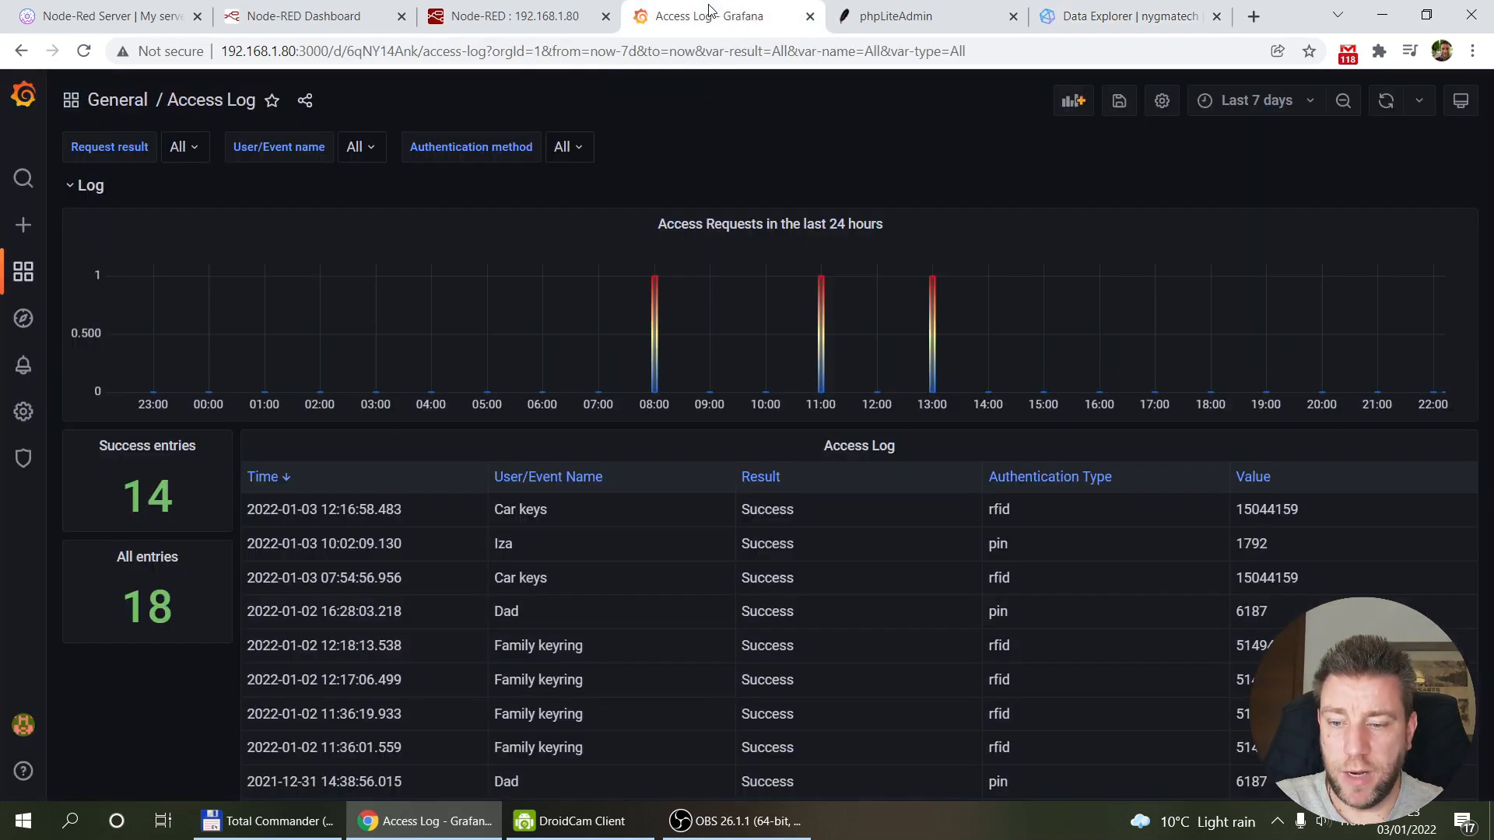
click(1157, 107)
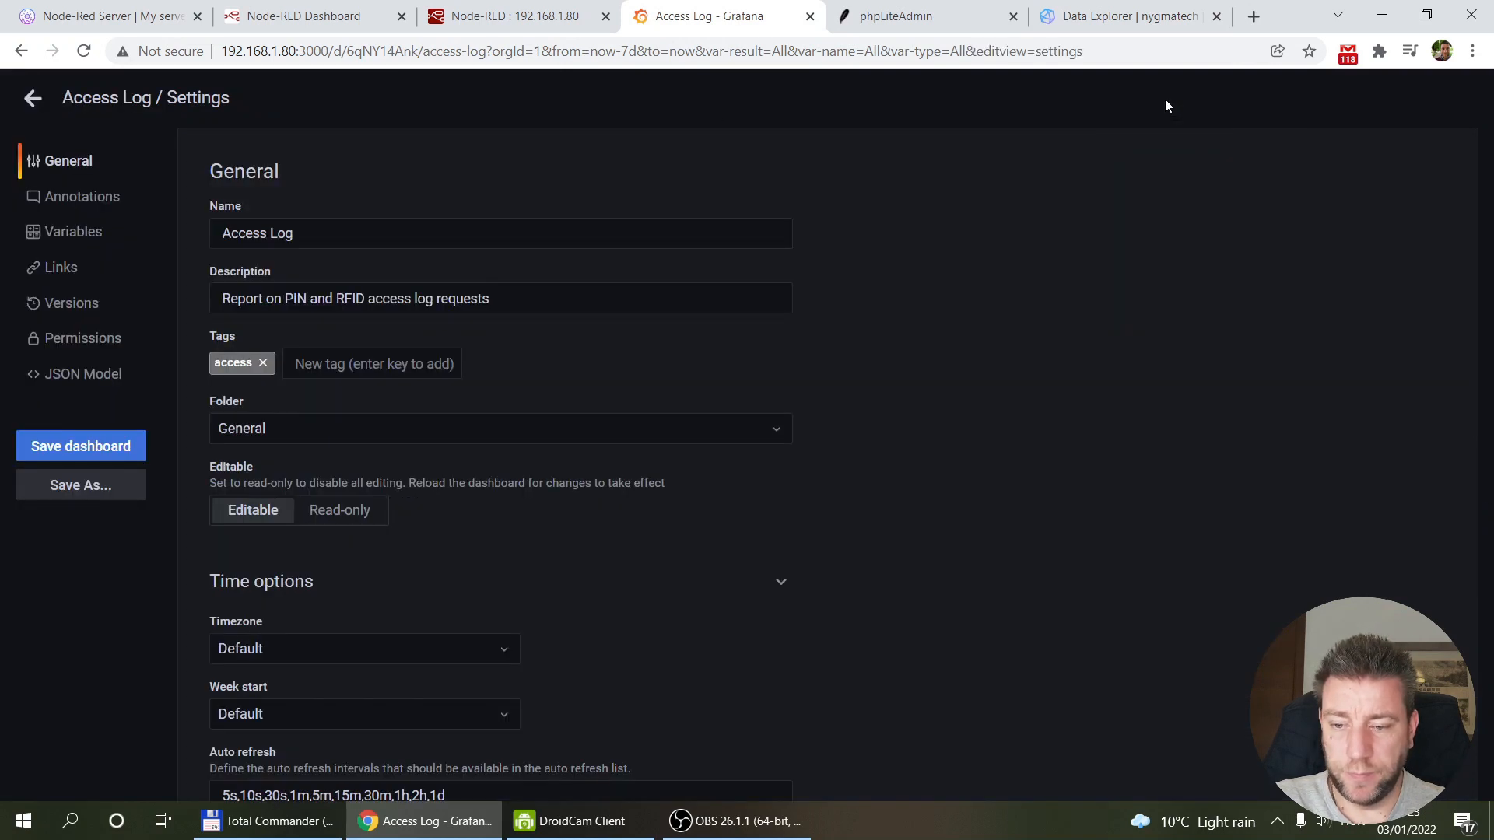
scroll(578, 531, down, 1)
scroll(578, 529, down, 6)
scroll(313, 361, up, 6)
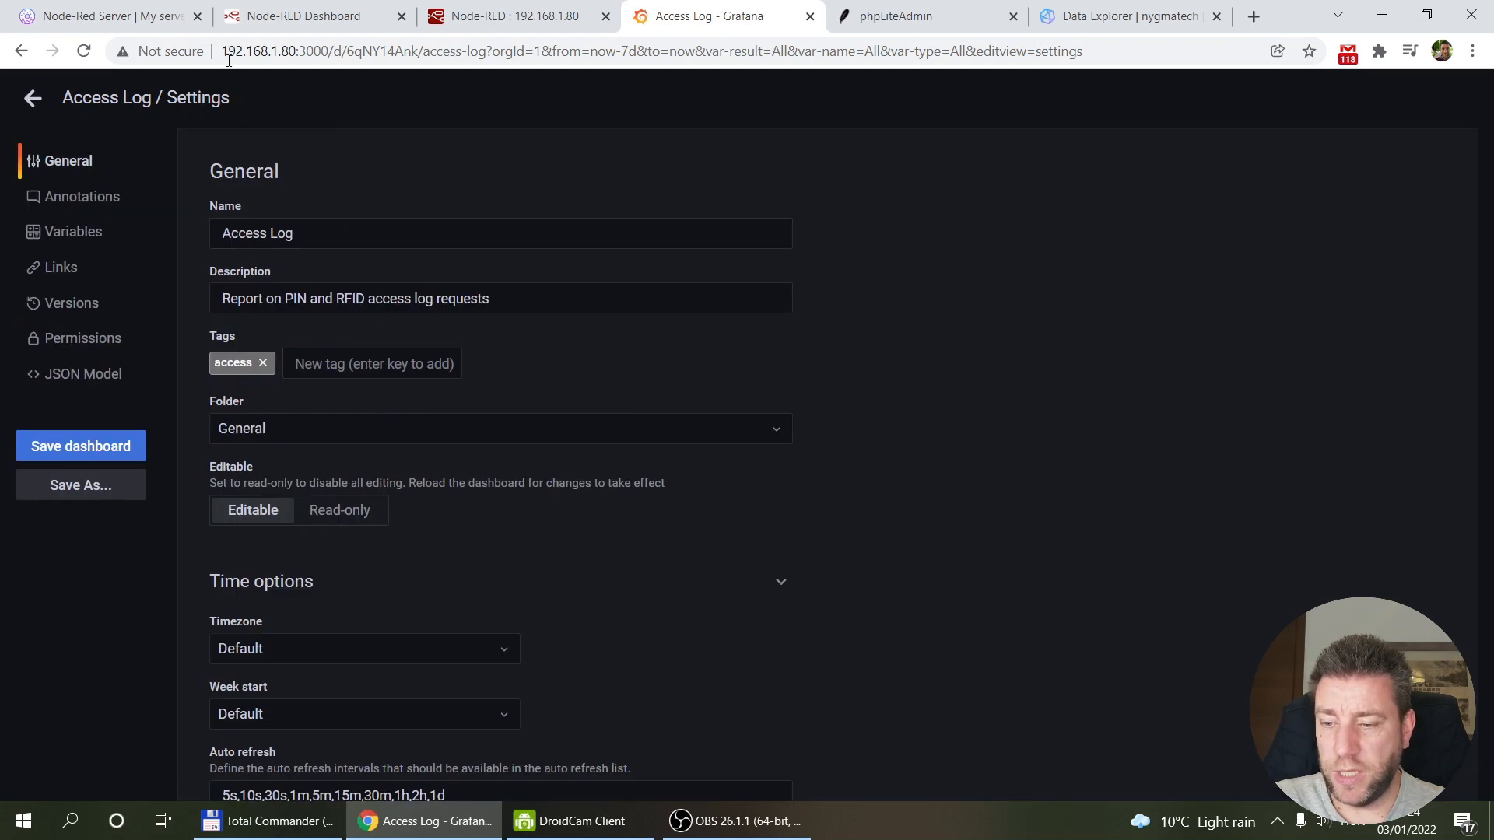
Open the result variable of the dashboard and examine the range and filter lines of its Flux query.
click(67, 232)
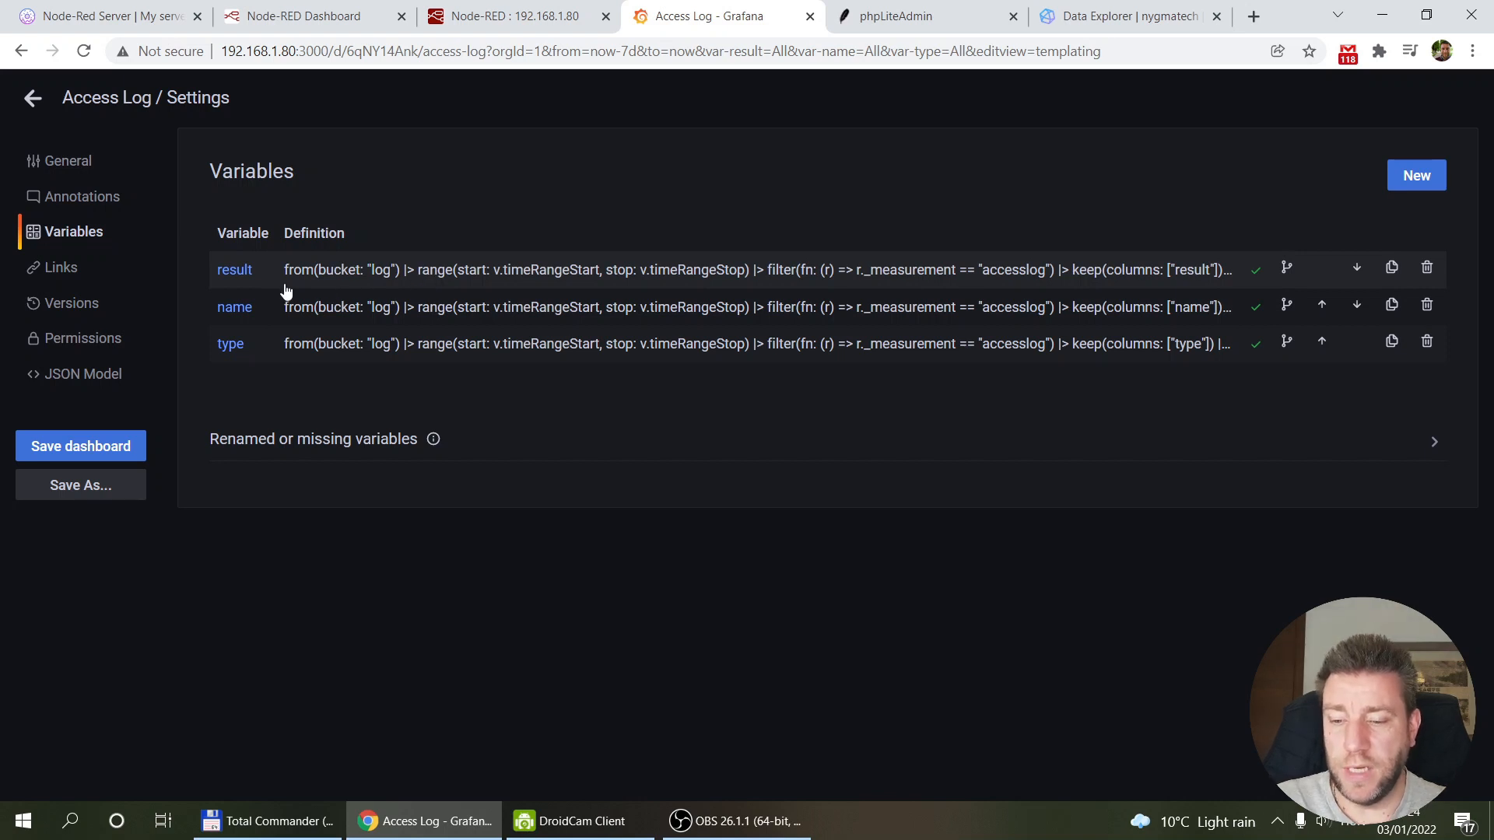
click(231, 269)
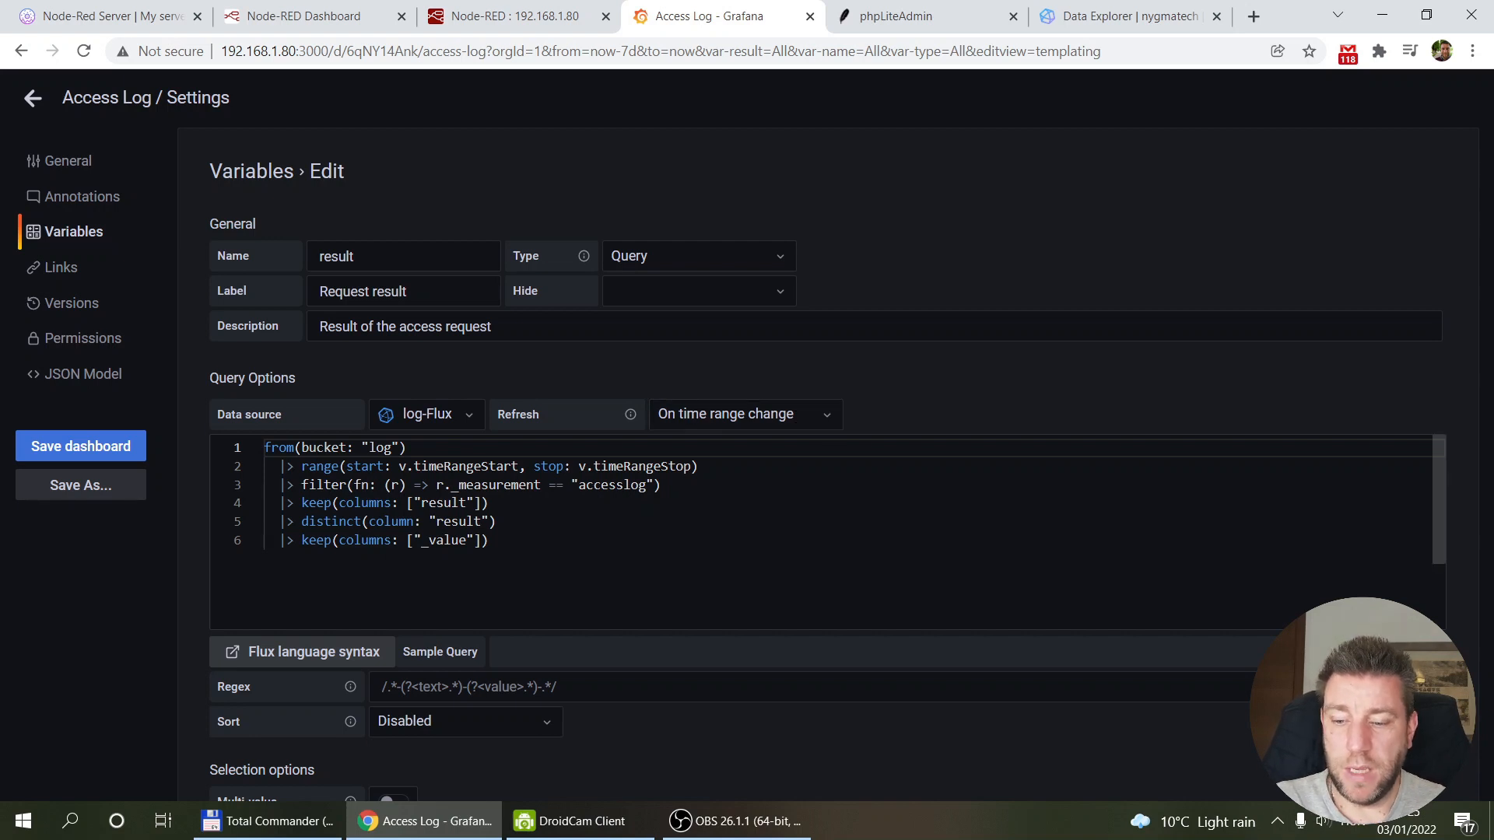
drag(301, 466, 716, 466)
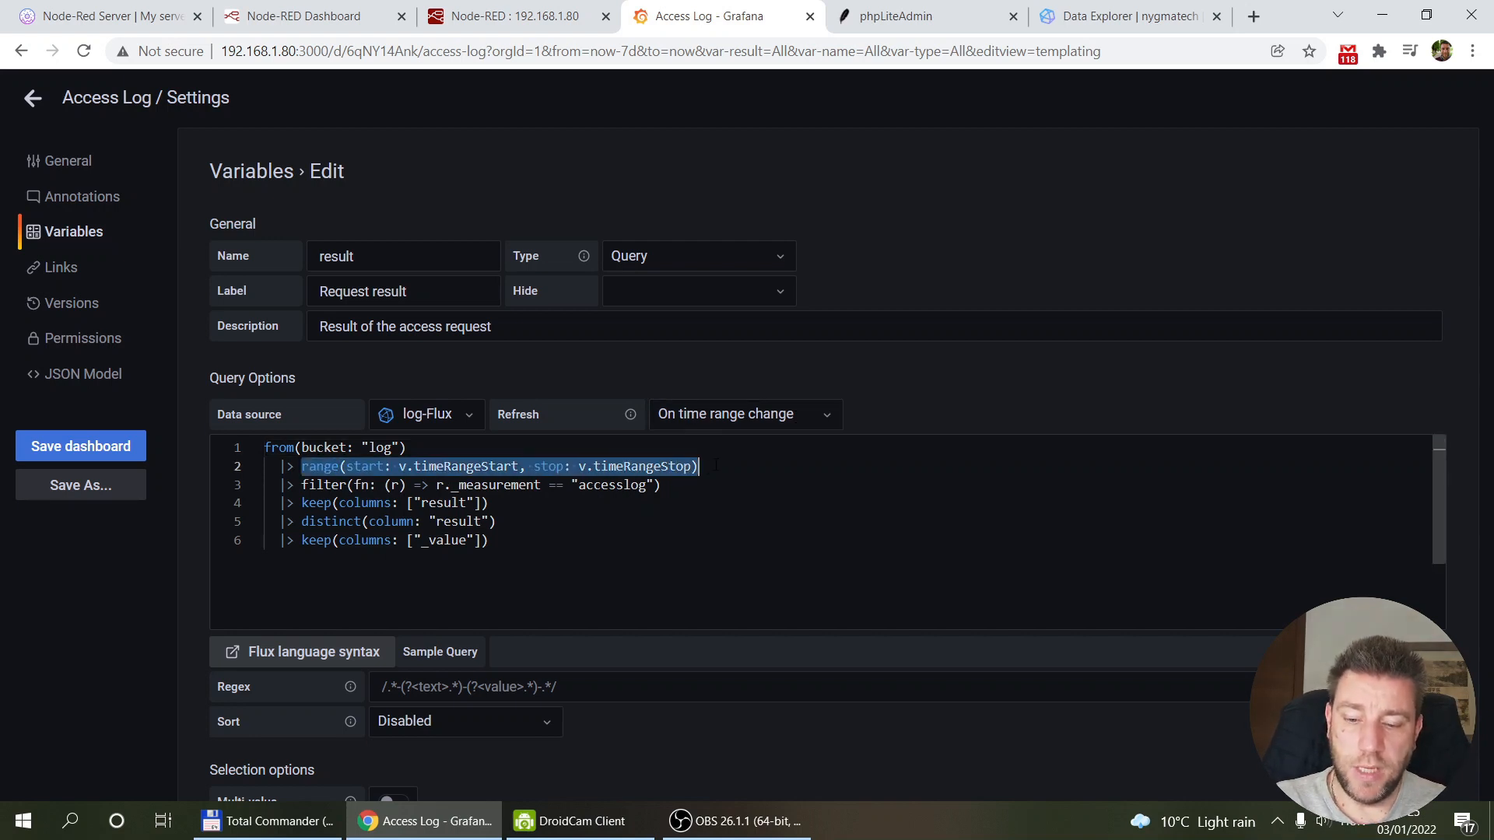
click(405, 469)
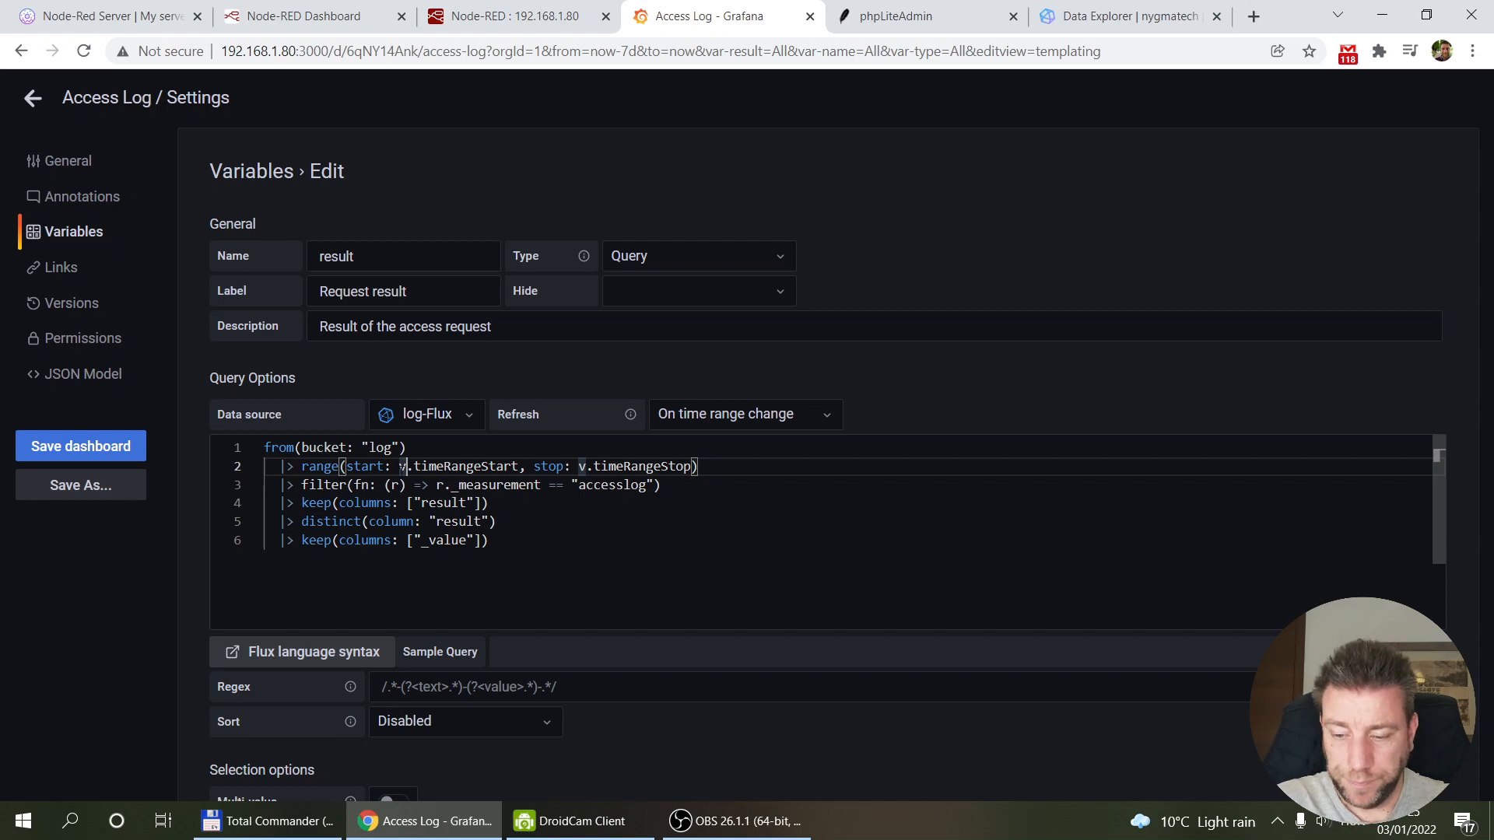
drag(514, 543, 264, 447)
click(364, 466)
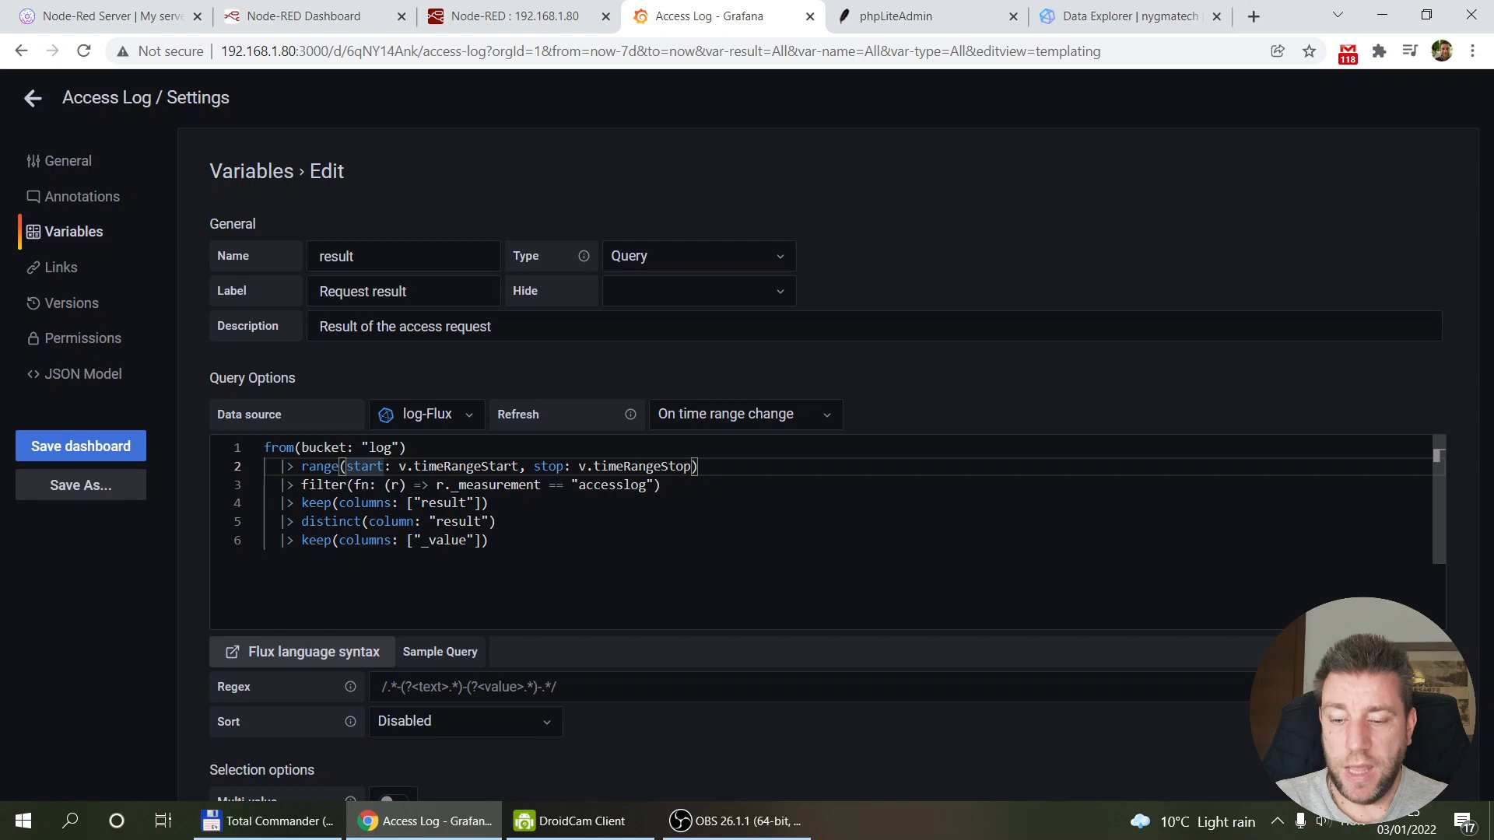
click(624, 486)
click(713, 490)
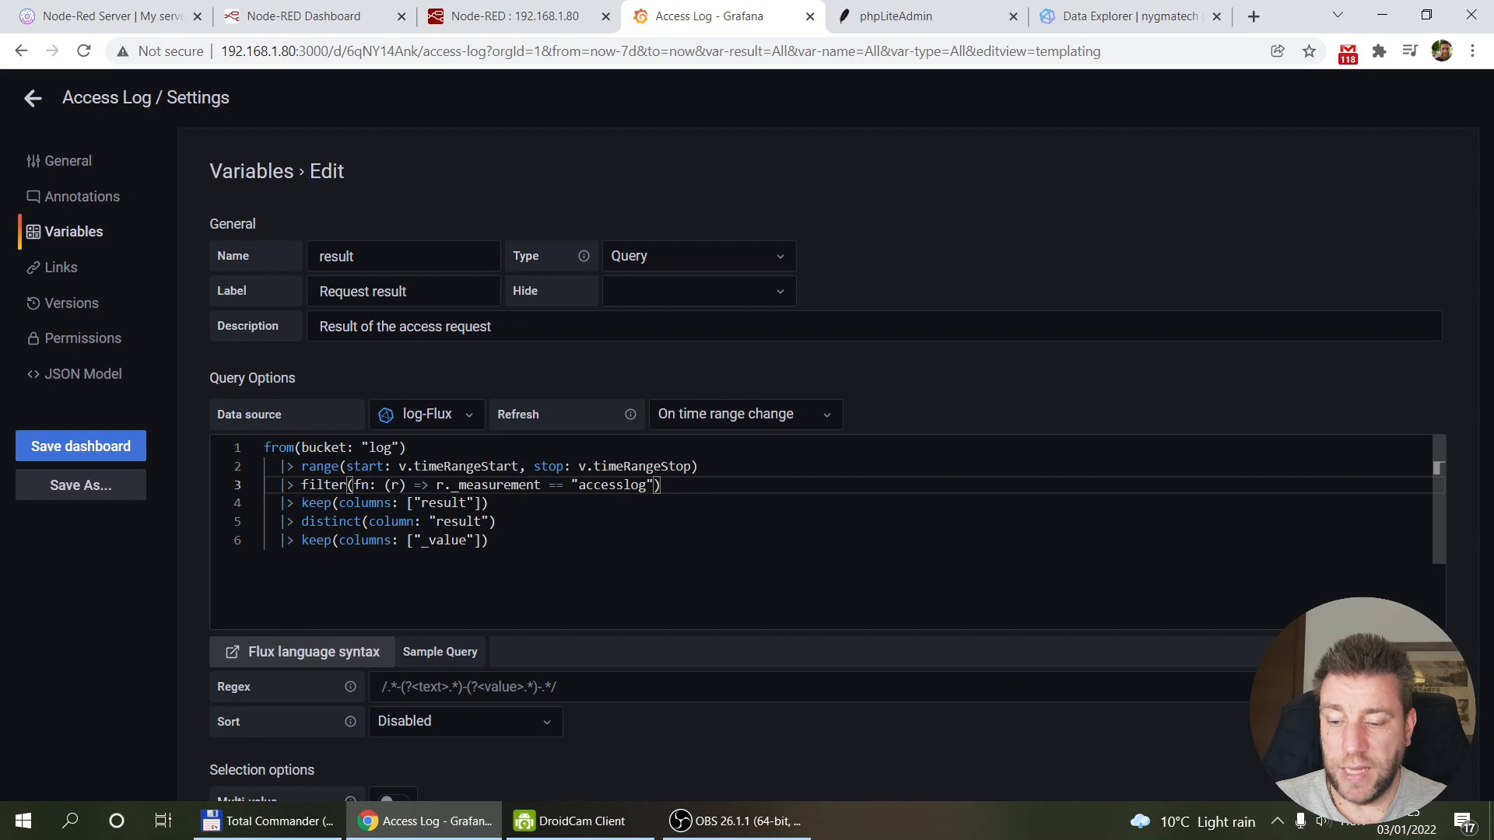
Examine the keep and distinct lines of the result variable's query, and check its selection options and preview of values.
drag(302, 502, 513, 505)
click(514, 504)
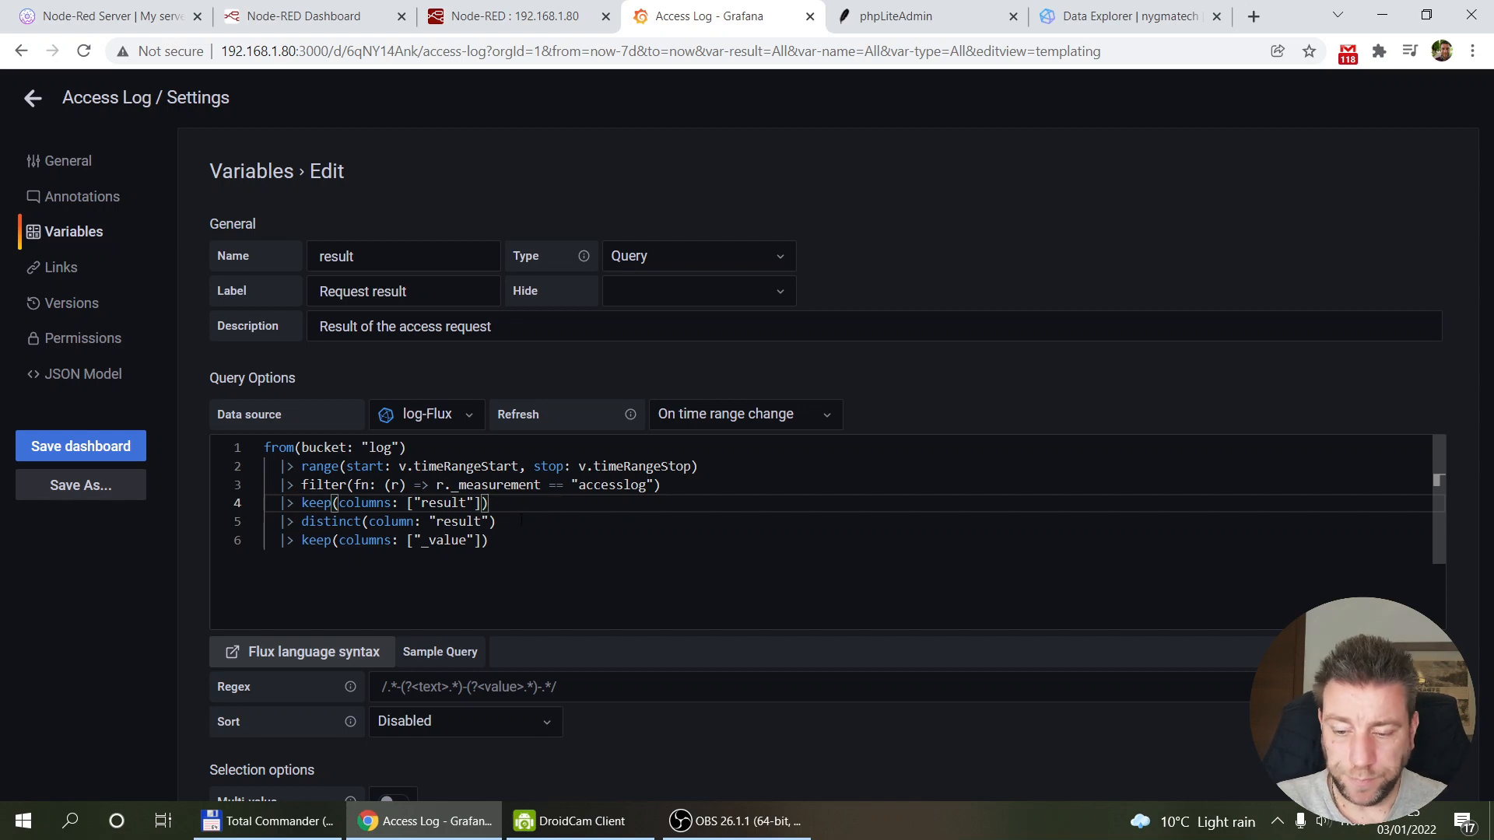
drag(522, 520, 299, 520)
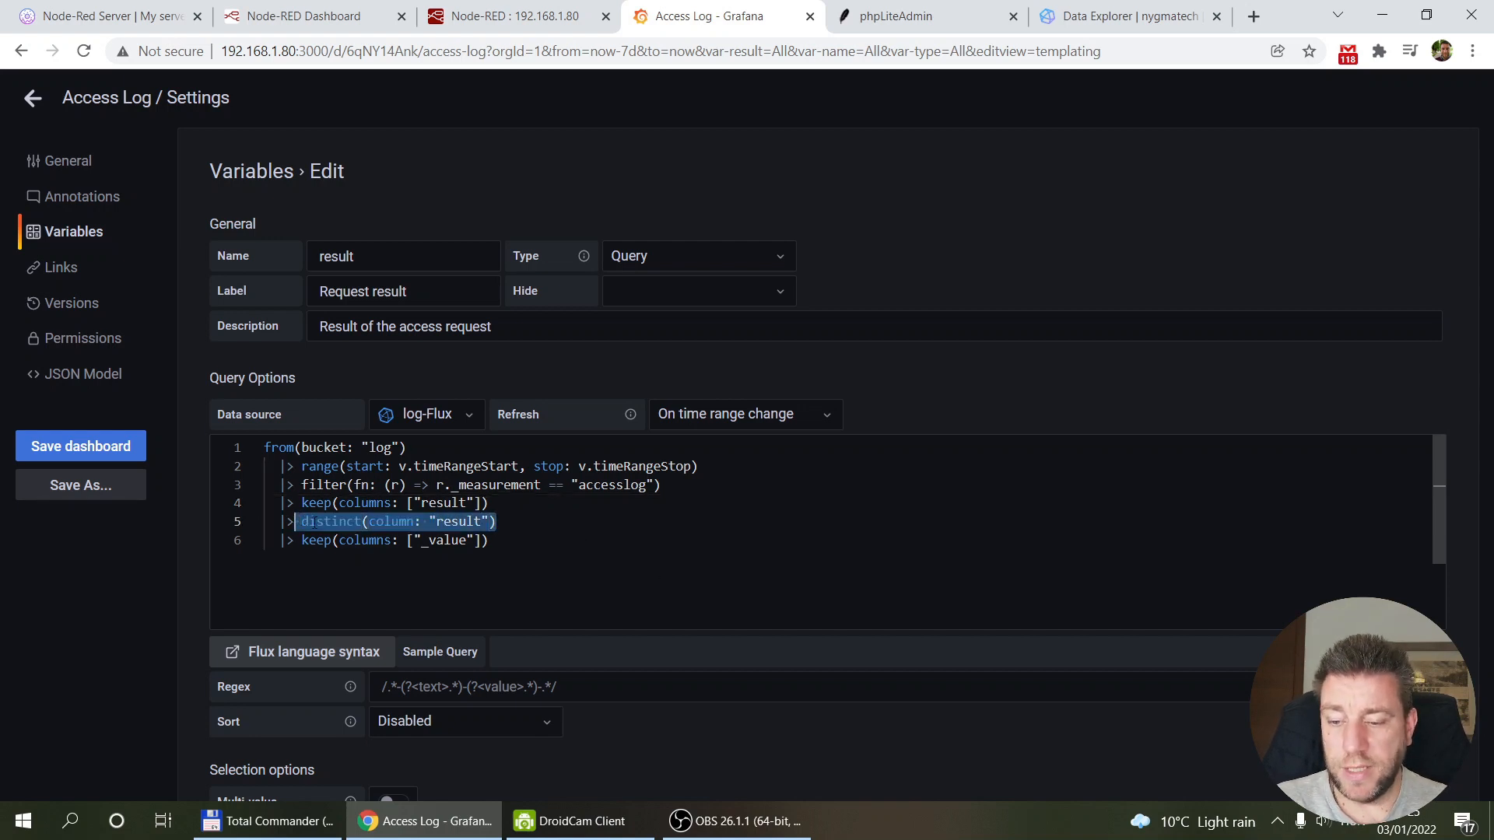
click(307, 522)
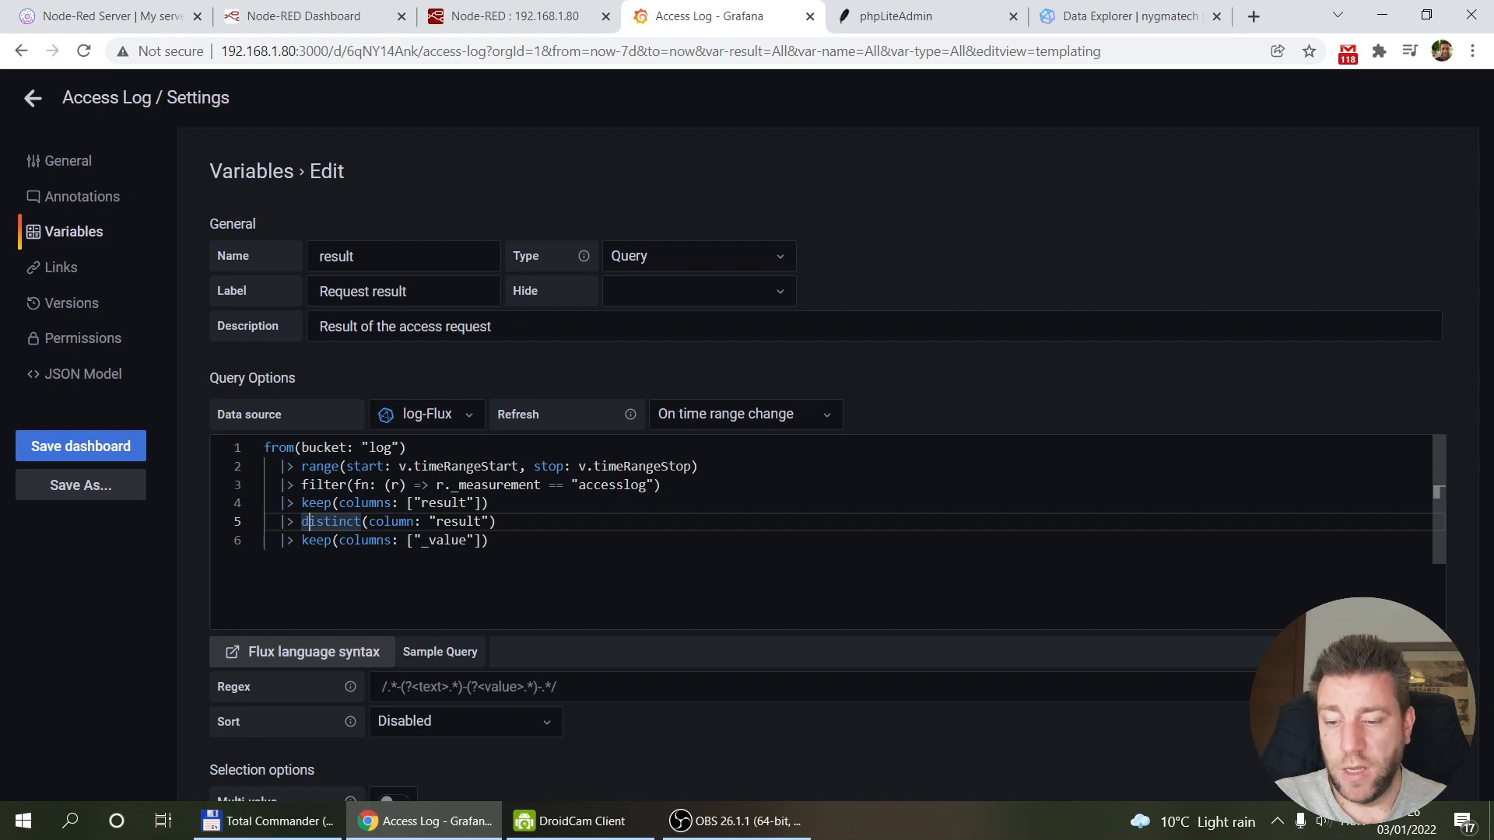
drag(421, 542, 468, 542)
click(528, 547)
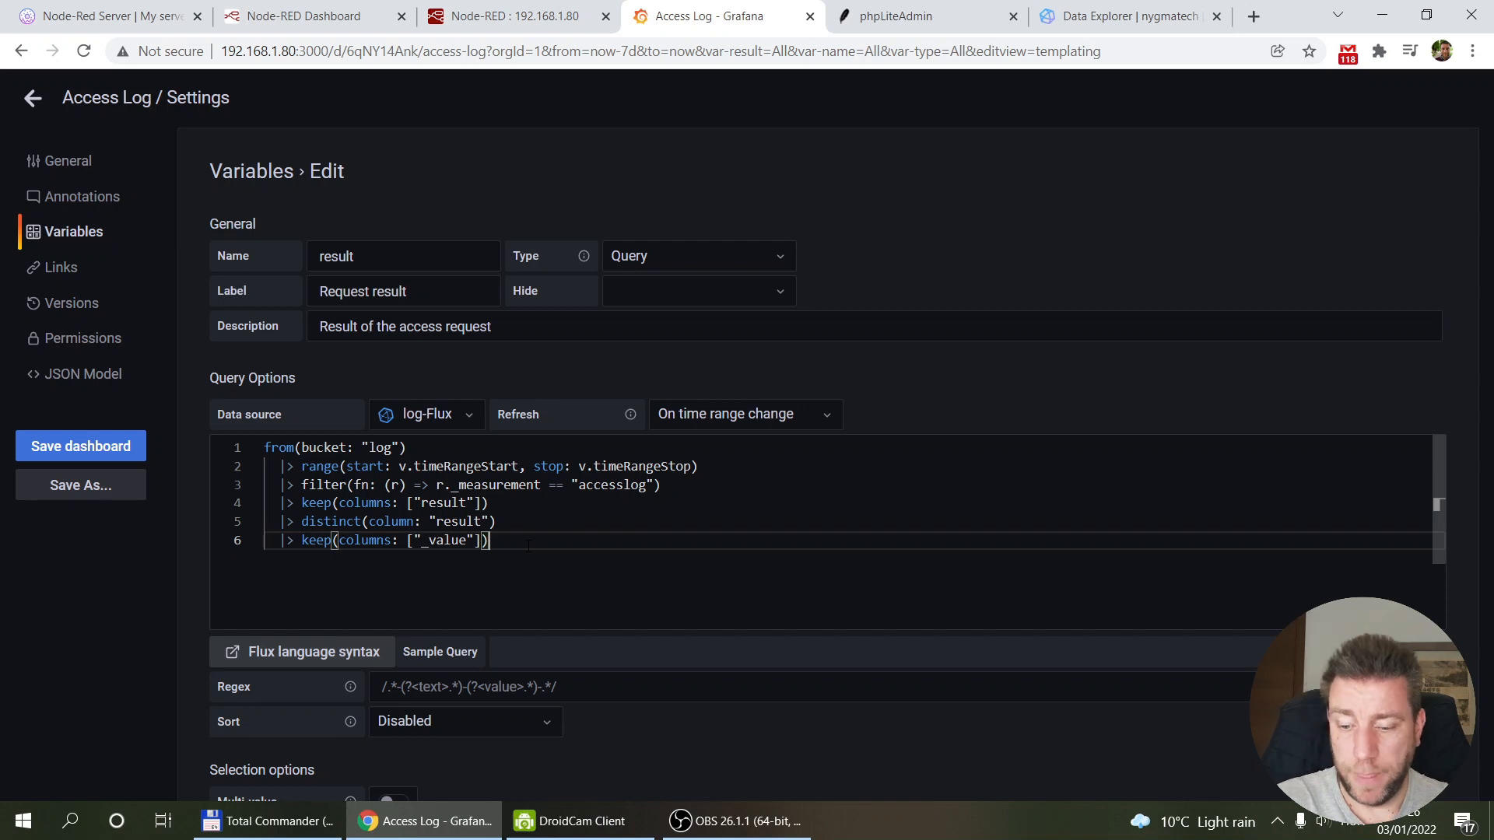
scroll(660, 743, down, 4)
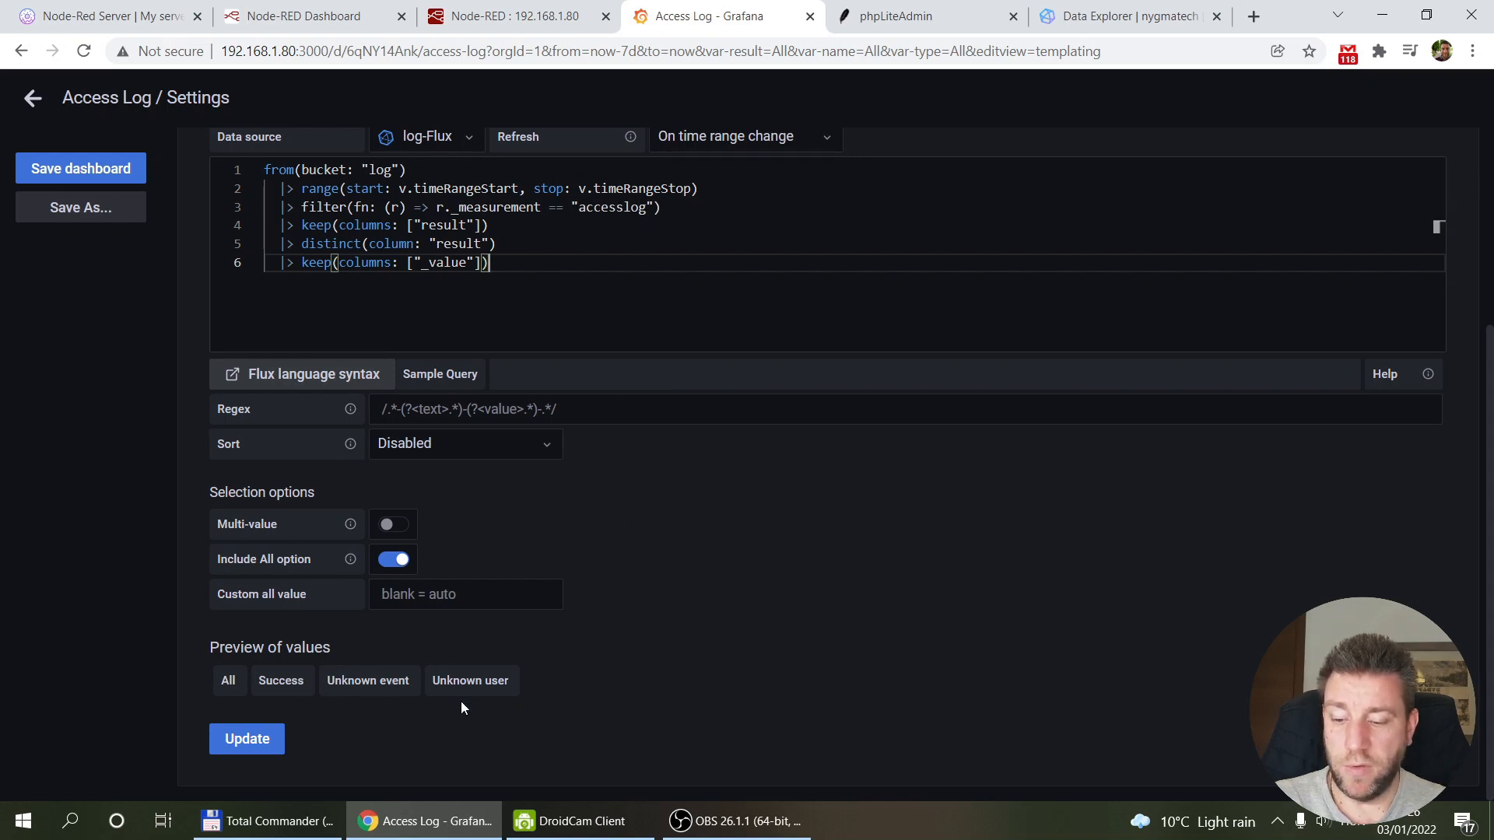
Return to the dashboard, reopen its settings, and examine the name variable's query, selection options and preview of values.
click(38, 103)
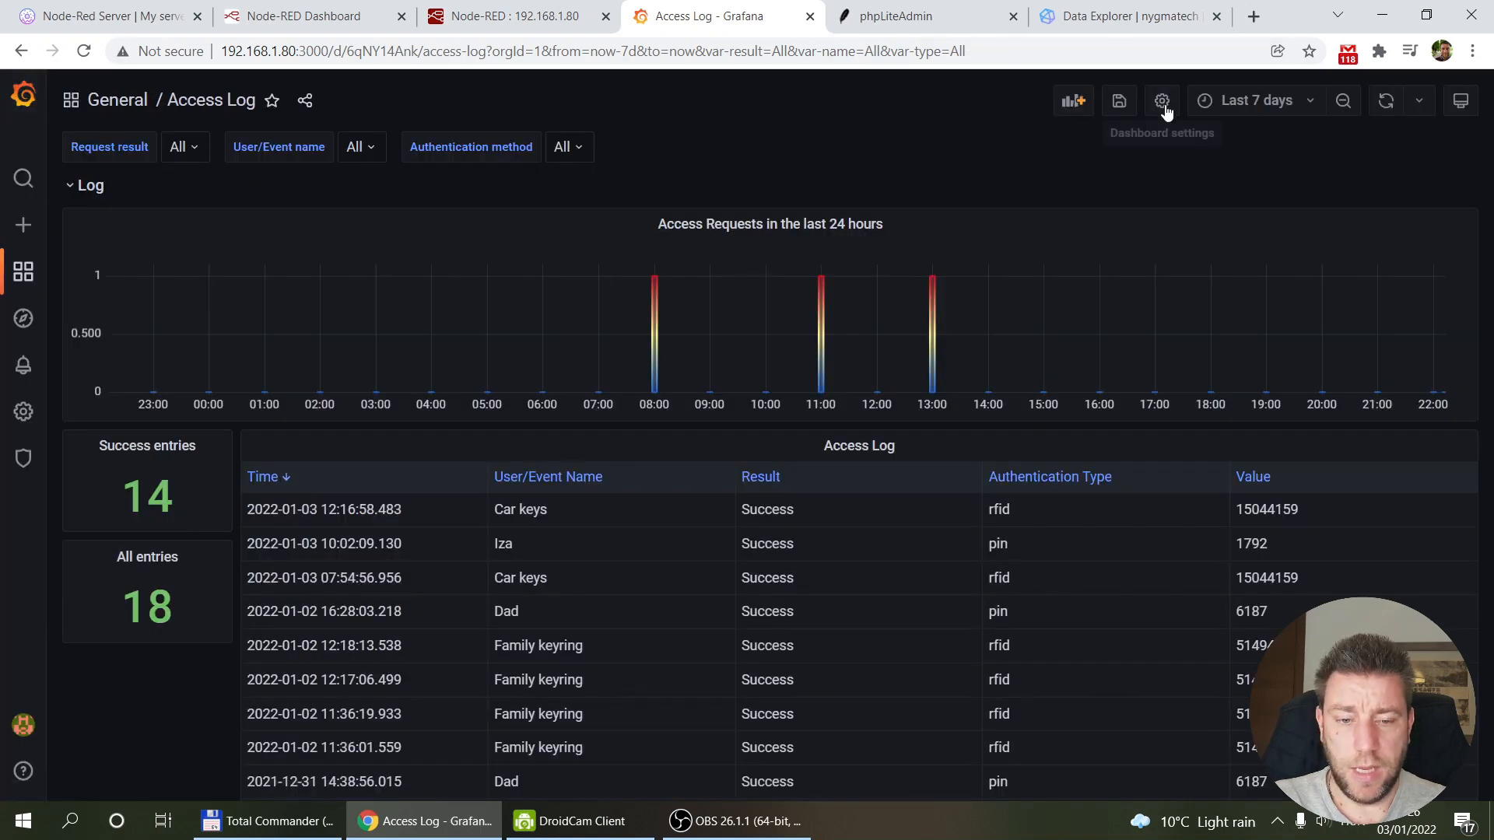
click(1162, 102)
click(74, 197)
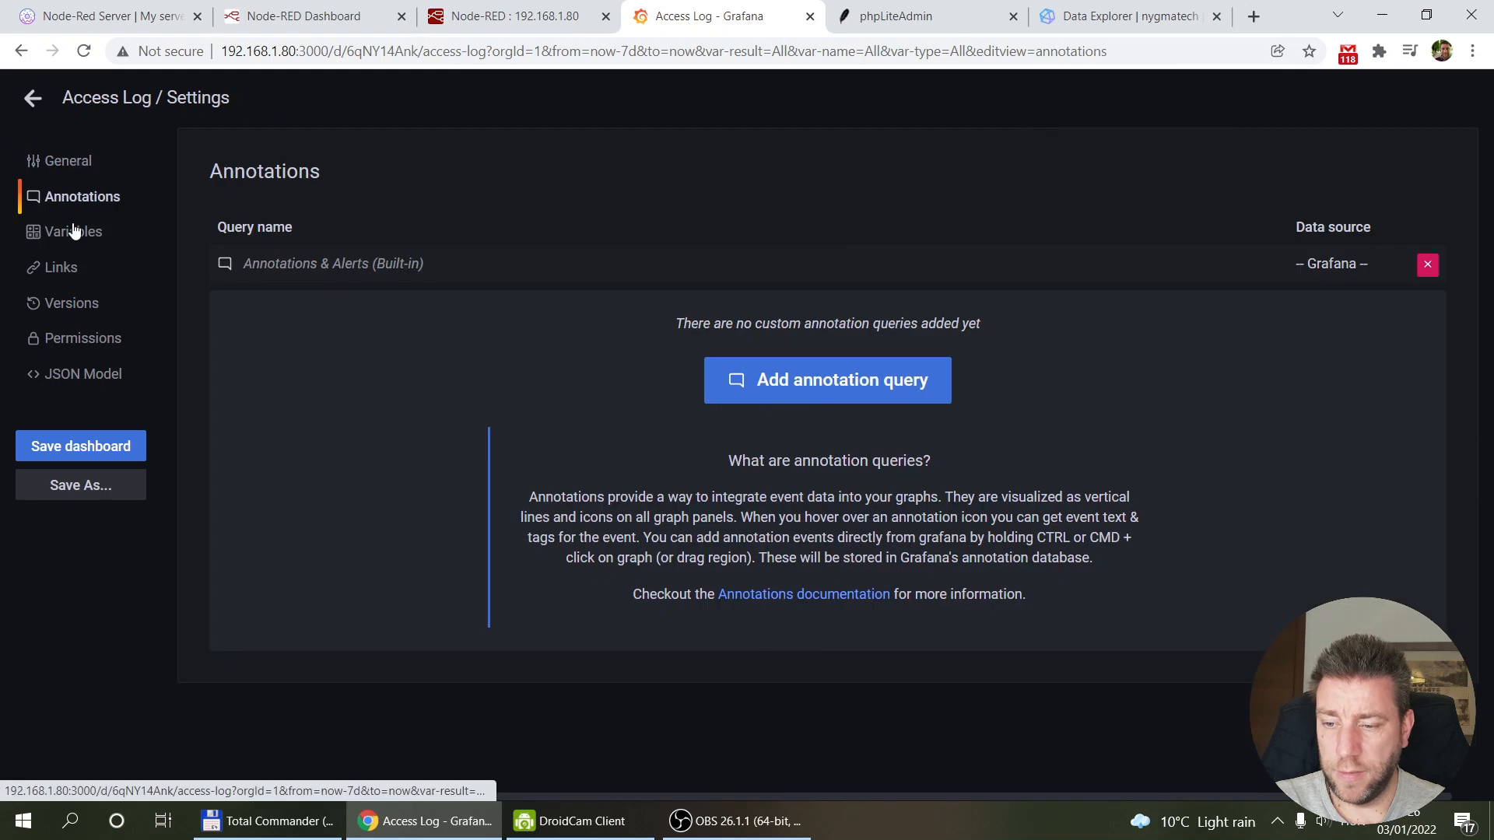
click(74, 231)
click(234, 304)
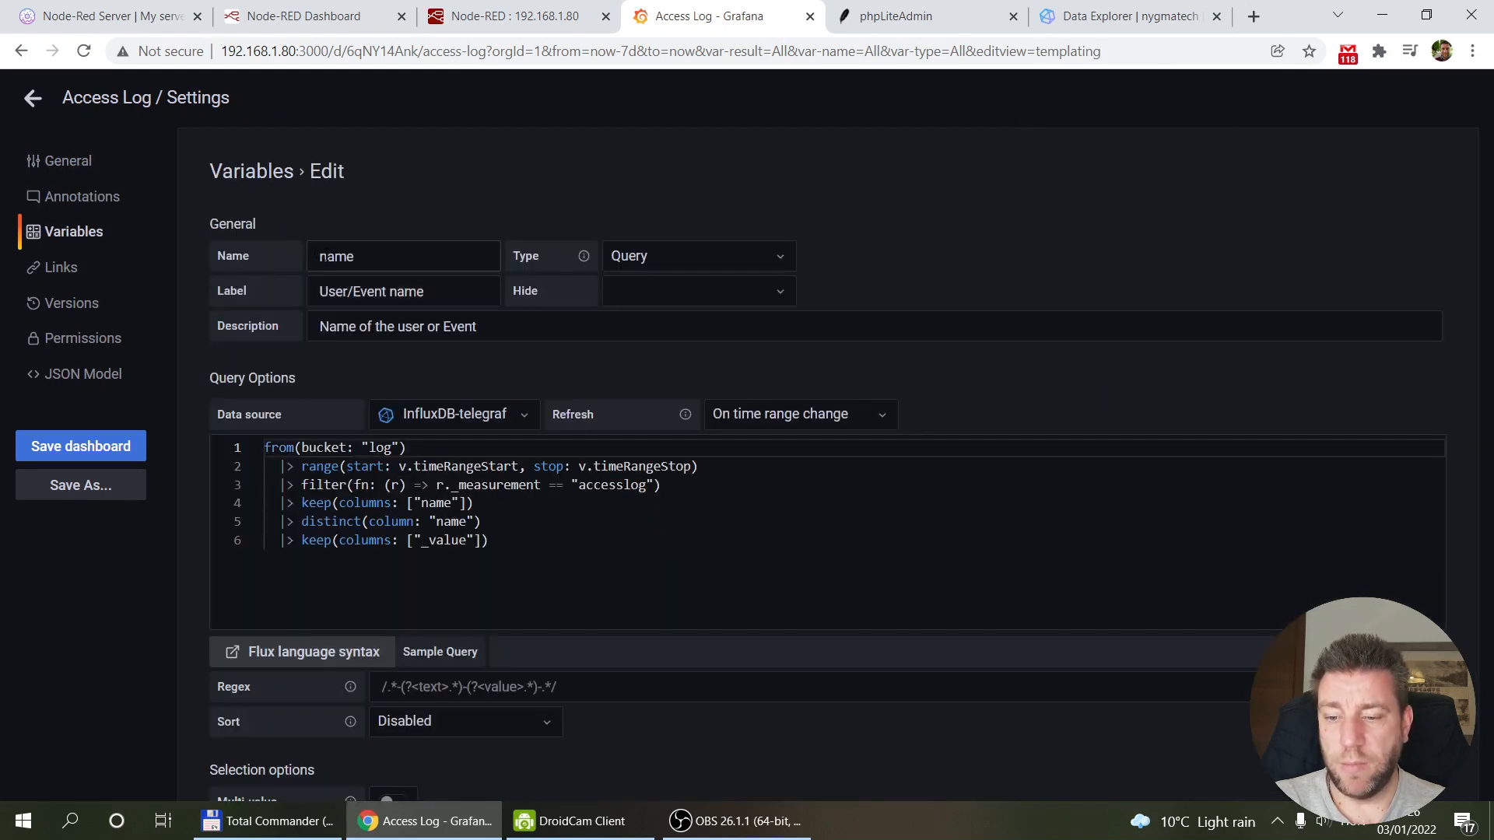
drag(320, 257, 385, 256)
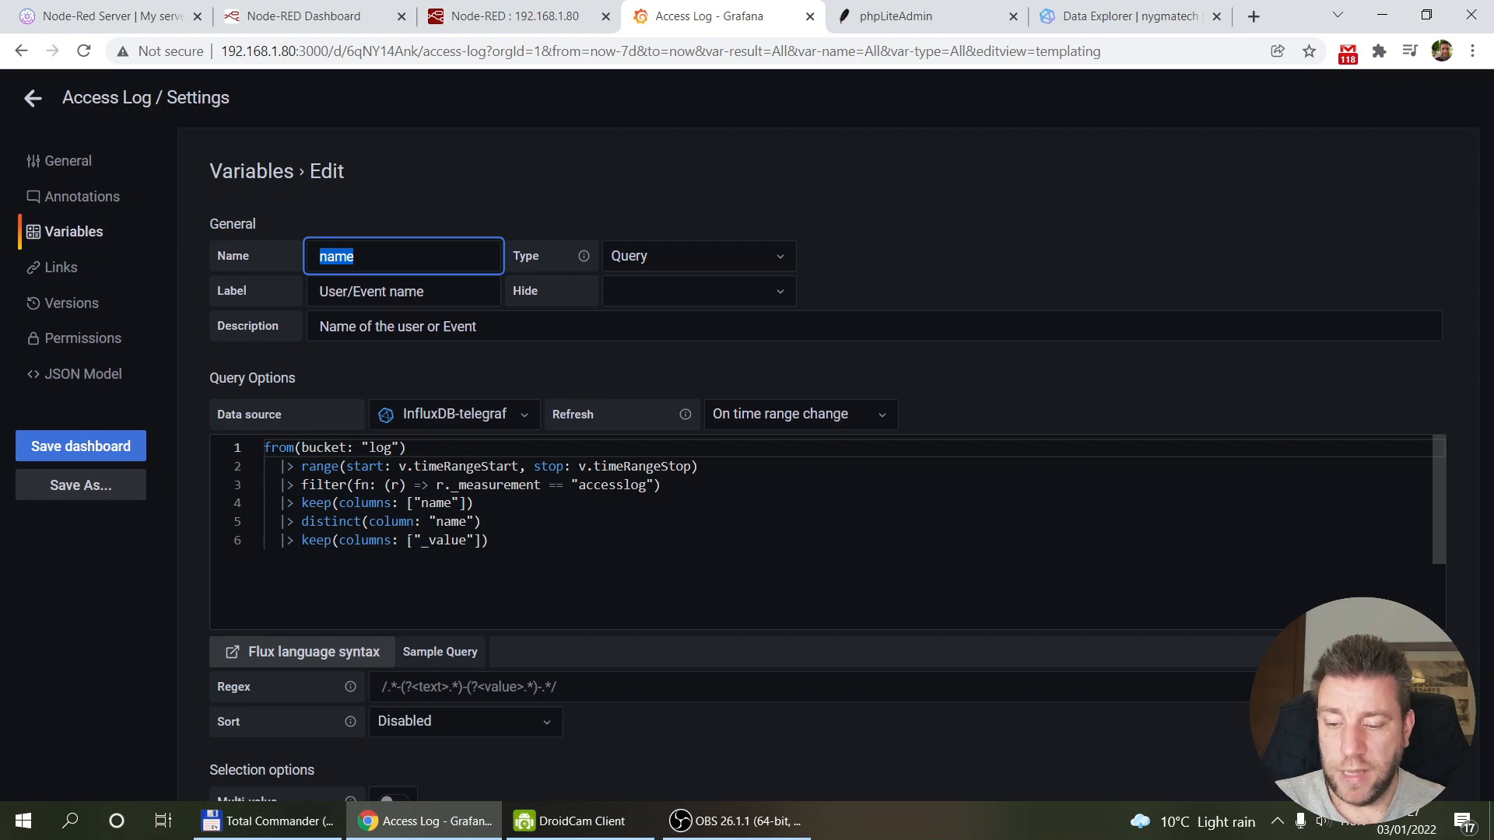
click(643, 754)
scroll(647, 734, down, 3)
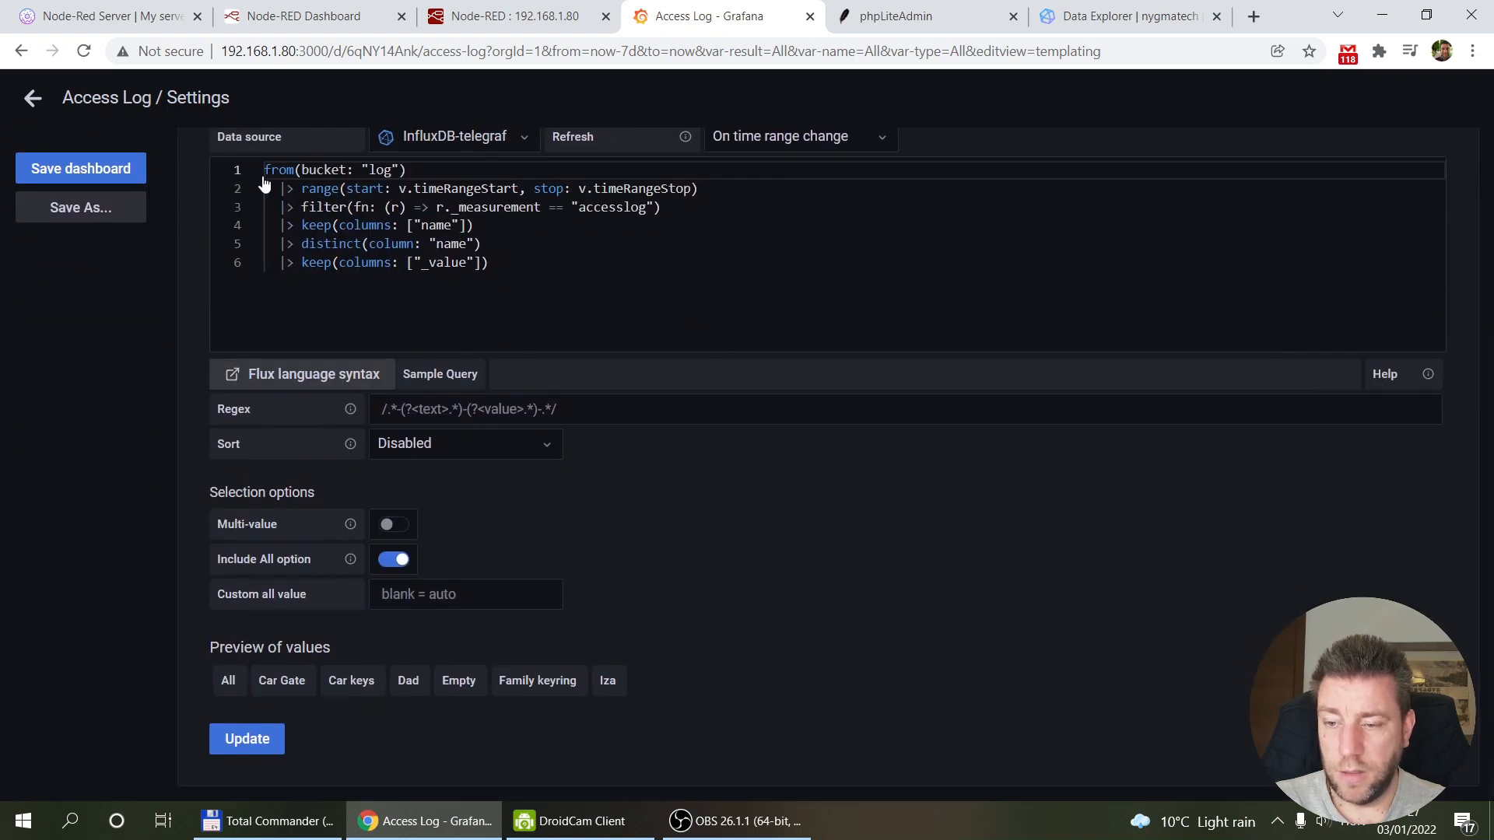
Update the name variable, examine the type variable's query, selection options and preview of values, and update it too.
click(247, 743)
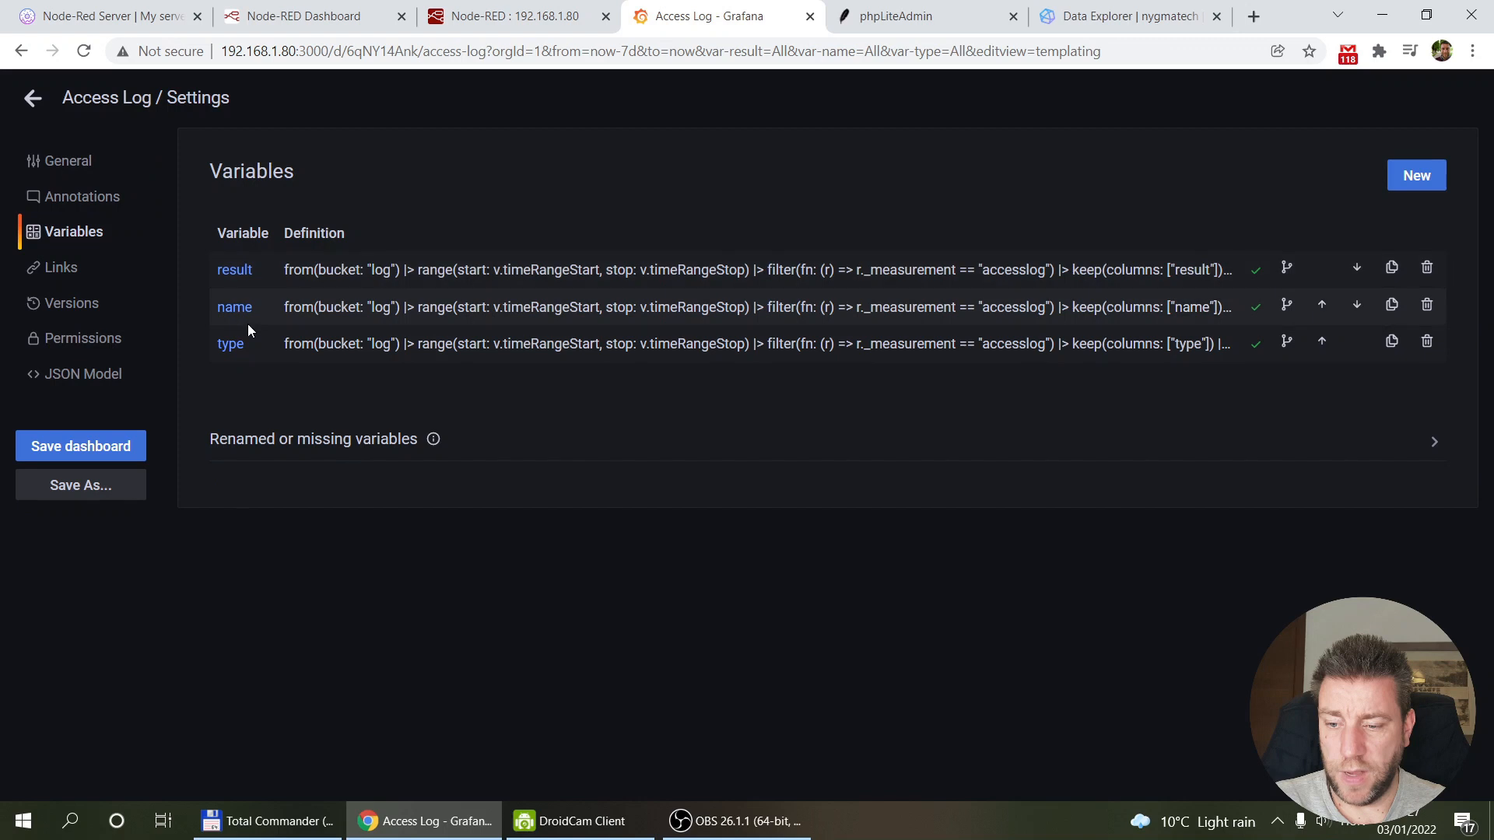
click(228, 347)
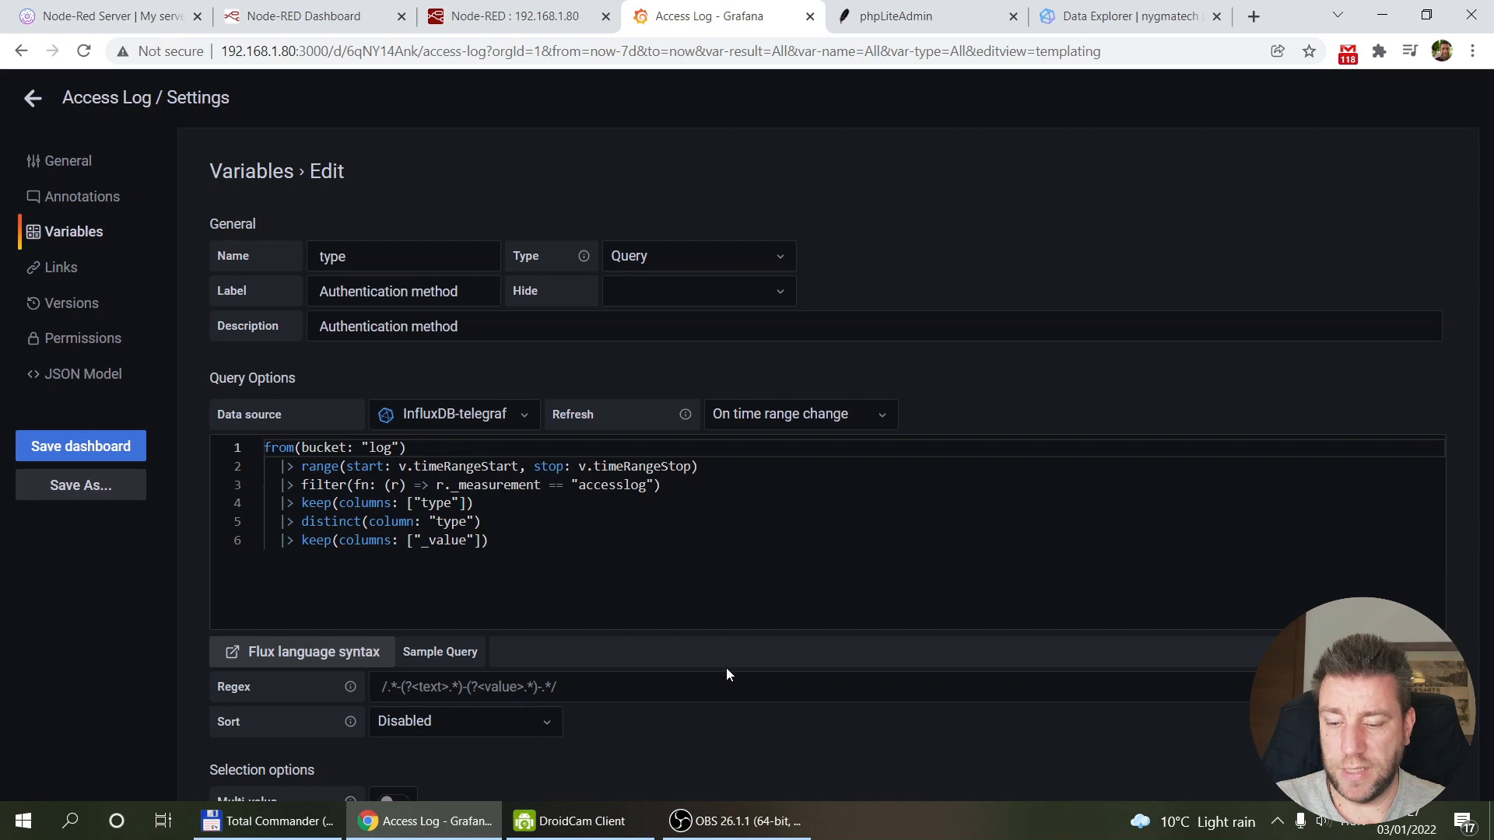
scroll(726, 667, down, 4)
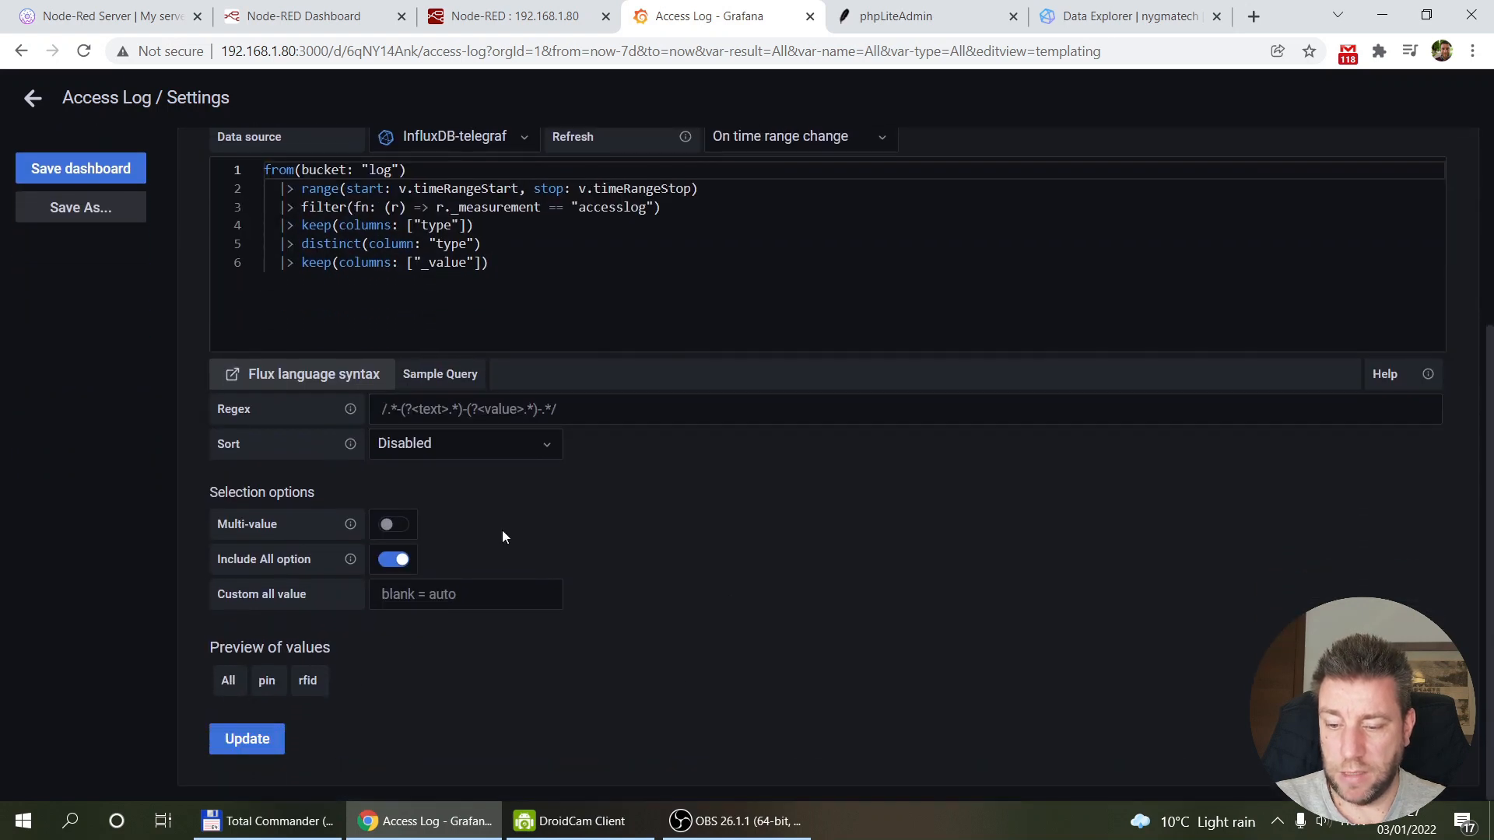
click(243, 738)
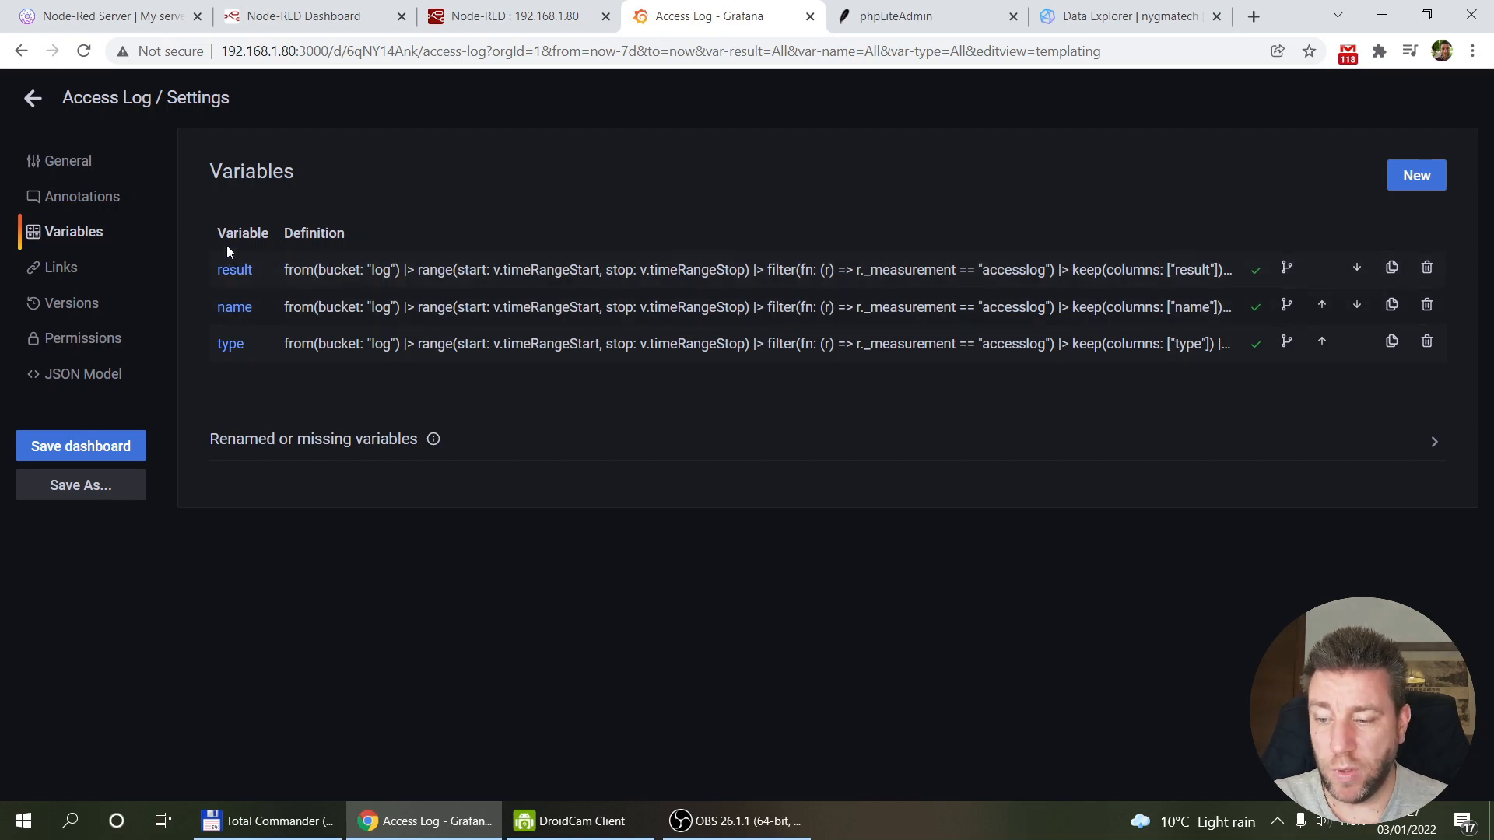
Look through the dashboard's JSON model from beginning to end, and return to the dashboard.
click(64, 379)
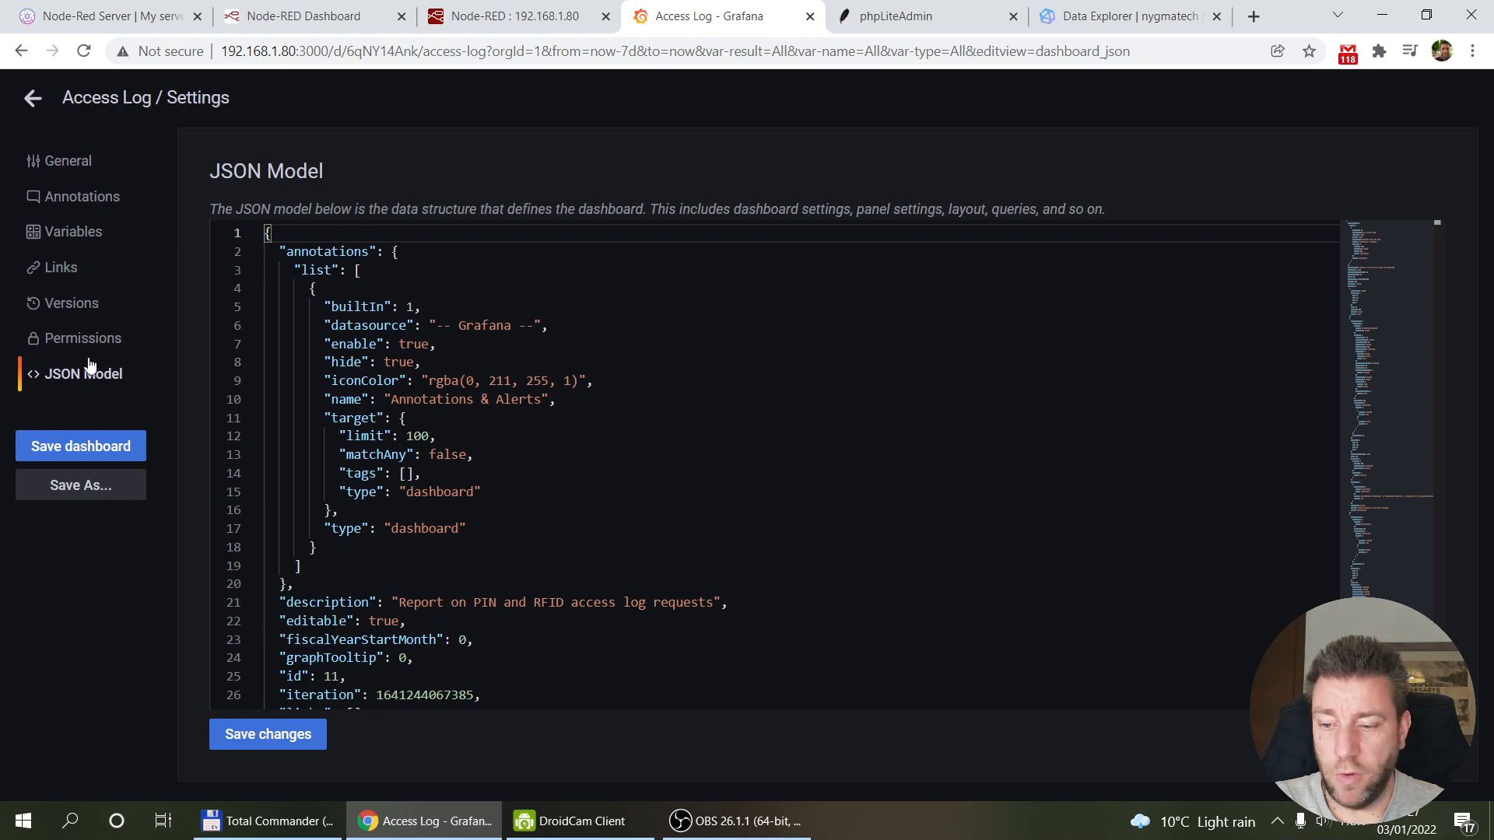
drag(1441, 227, 1439, 689)
scroll(527, 441, up, 4)
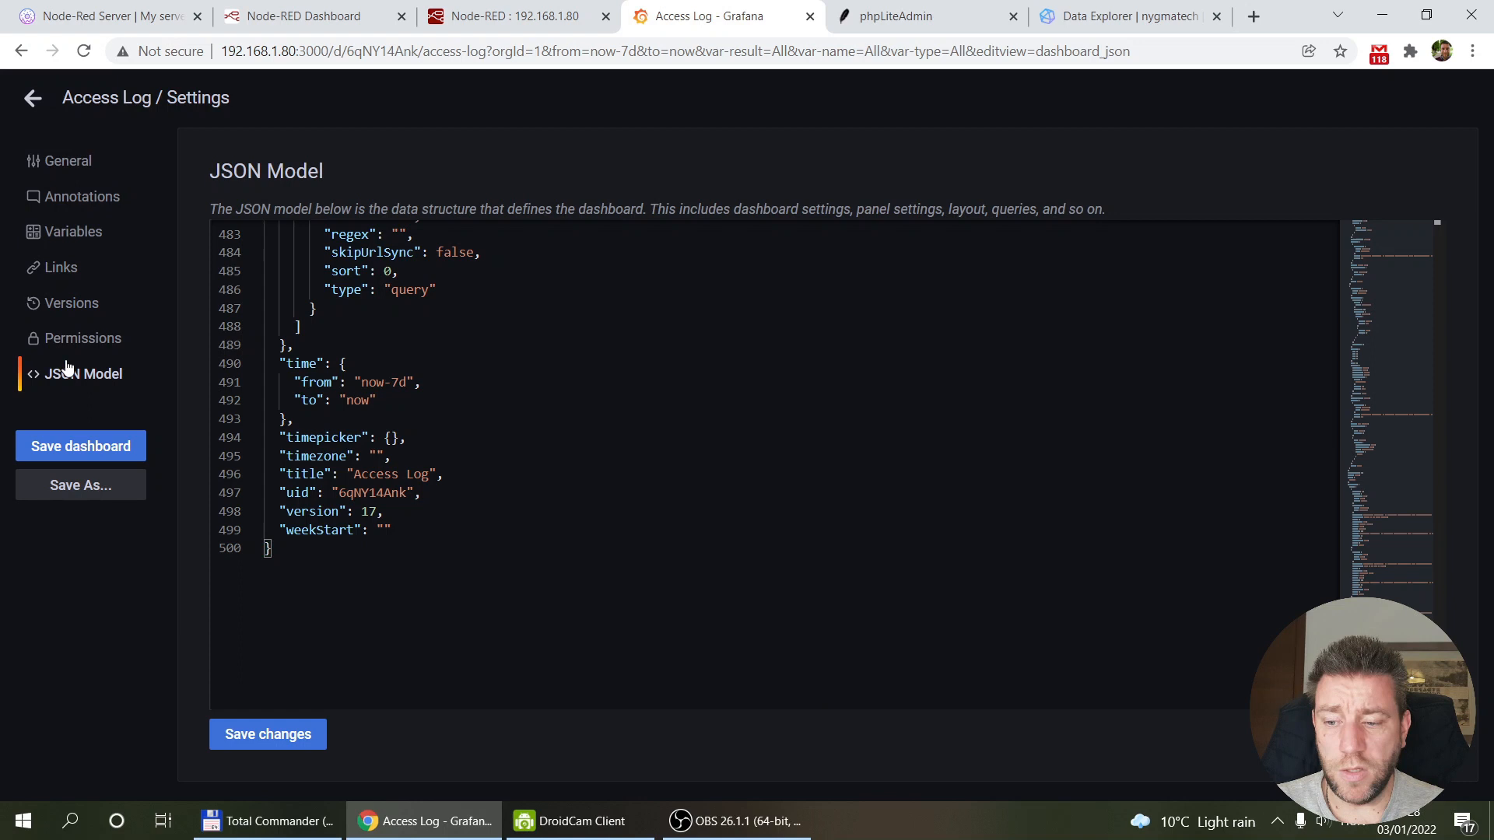
click(32, 98)
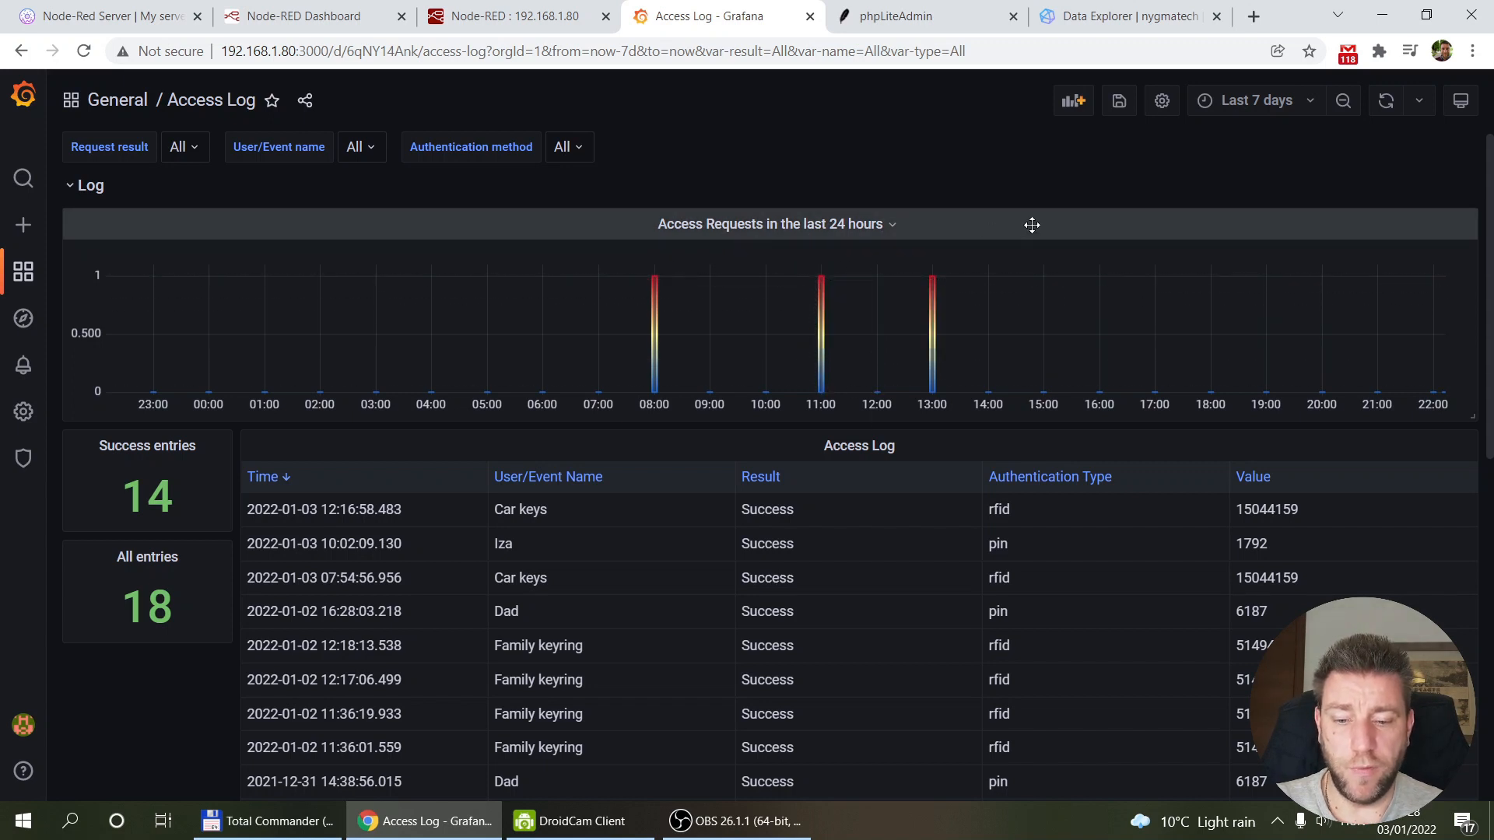
Open the Access Requests in the last 24 hours panel for editing and examine its Flux query, including the aggregateWindow line.
click(892, 226)
click(841, 289)
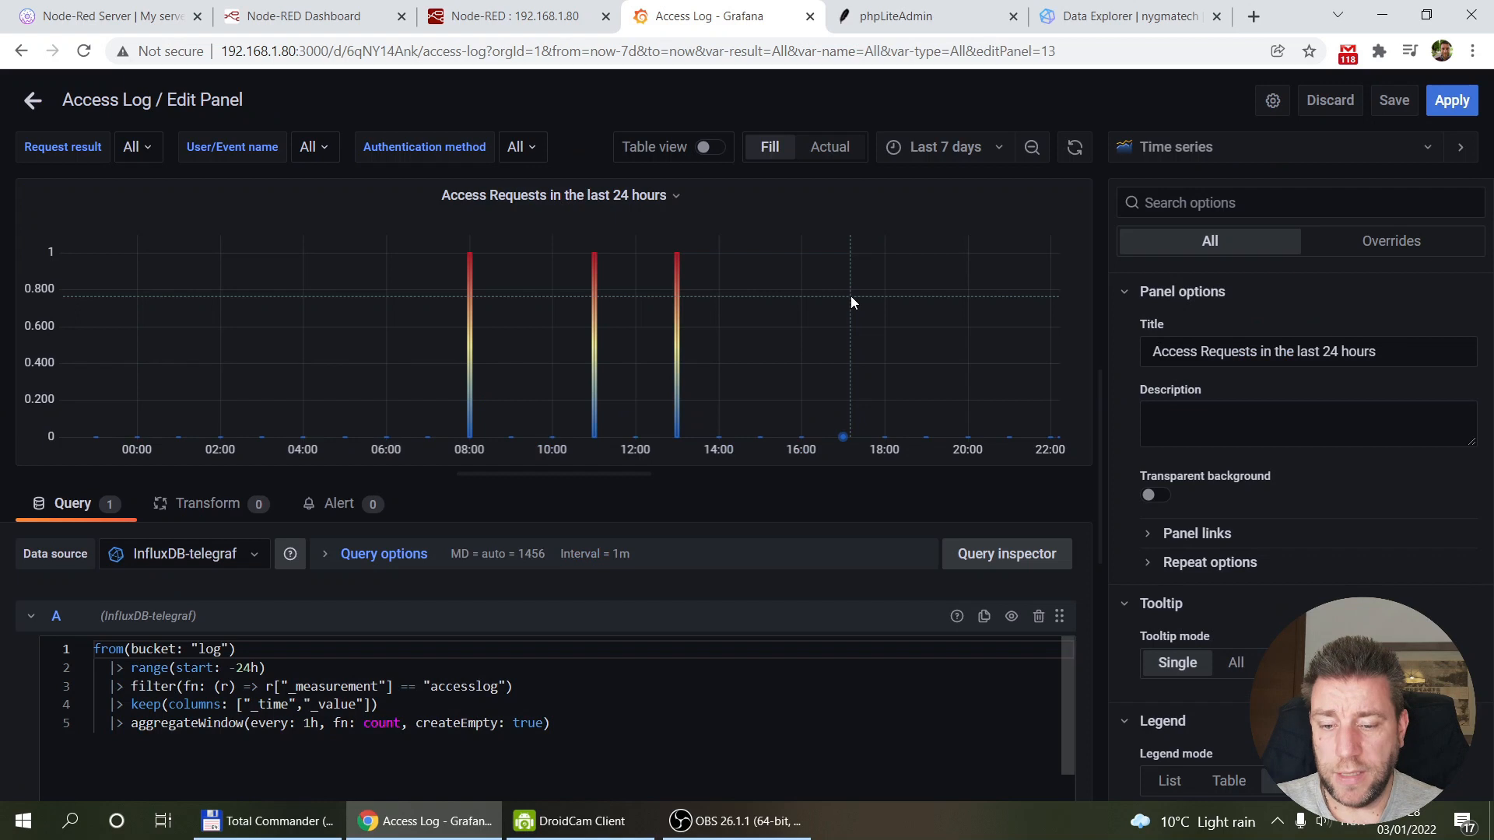
click(125, 649)
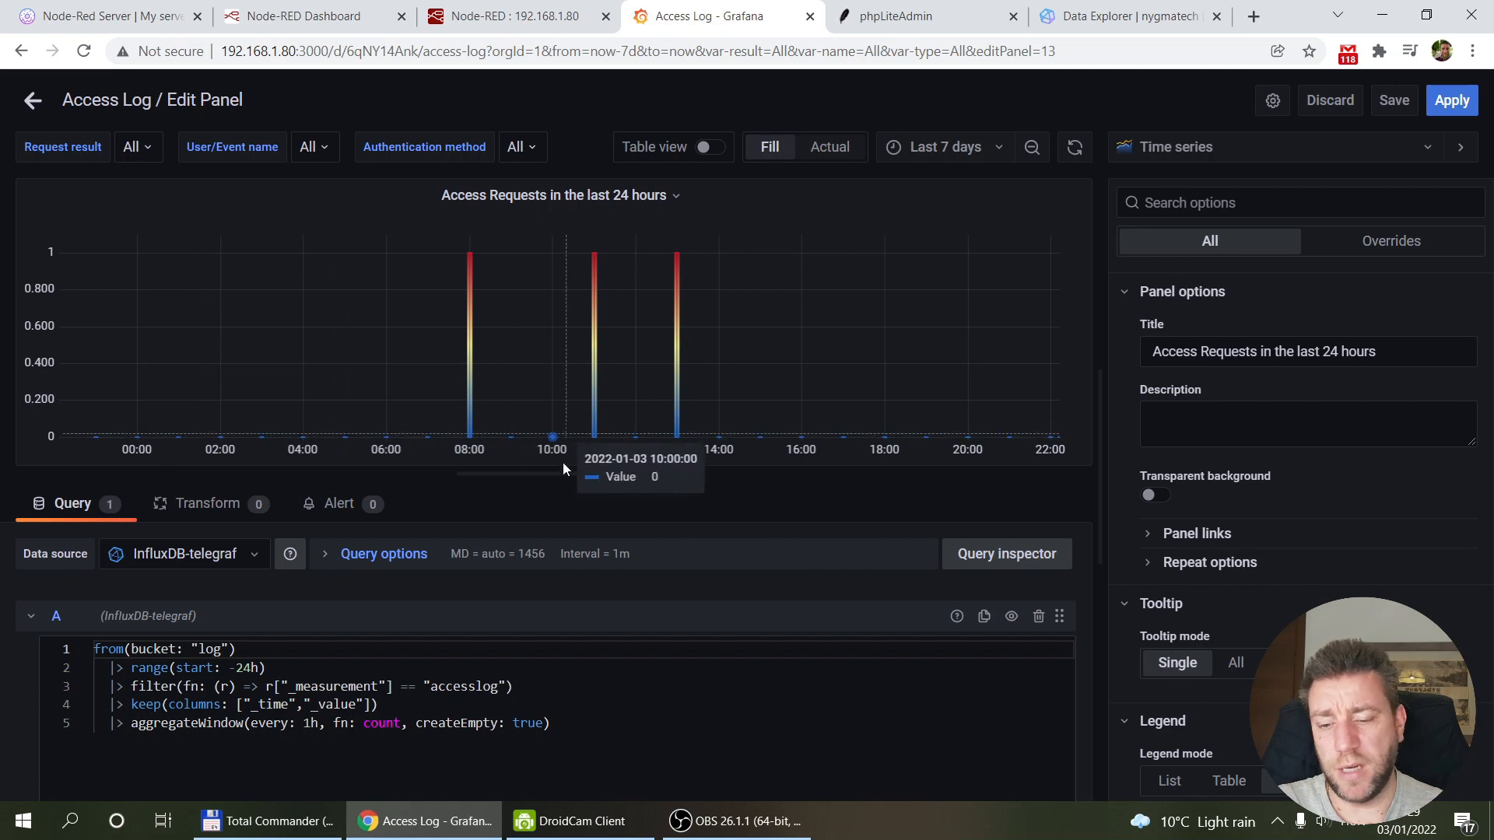
drag(418, 723, 544, 723)
click(544, 723)
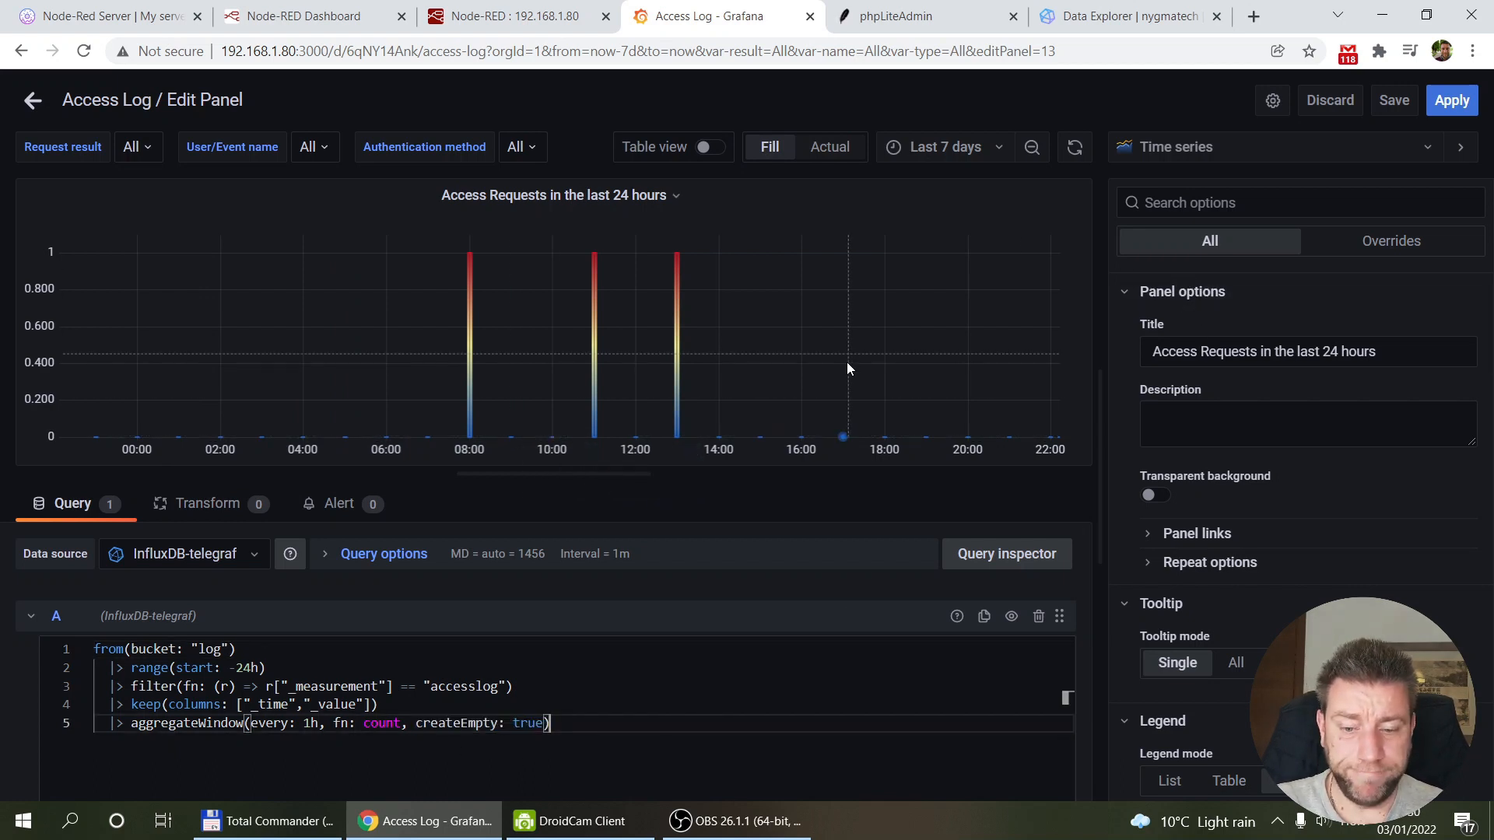
Review the time series panel's legend, graph style, color scheme and threshold options, and apply the panel.
scroll(1364, 393, down, 5)
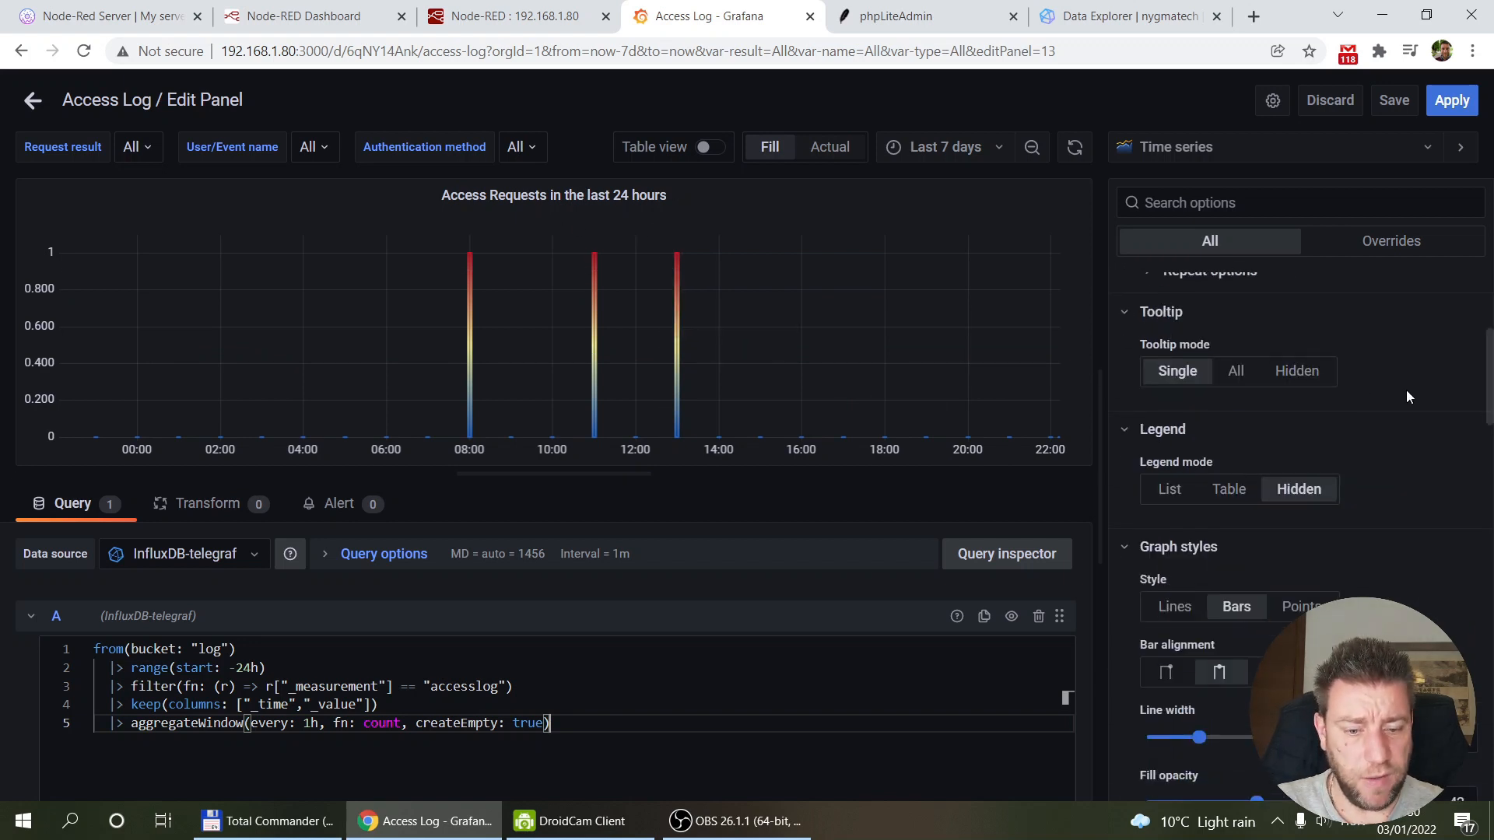
scroll(1411, 390, down, 3)
scroll(1386, 381, down, 10)
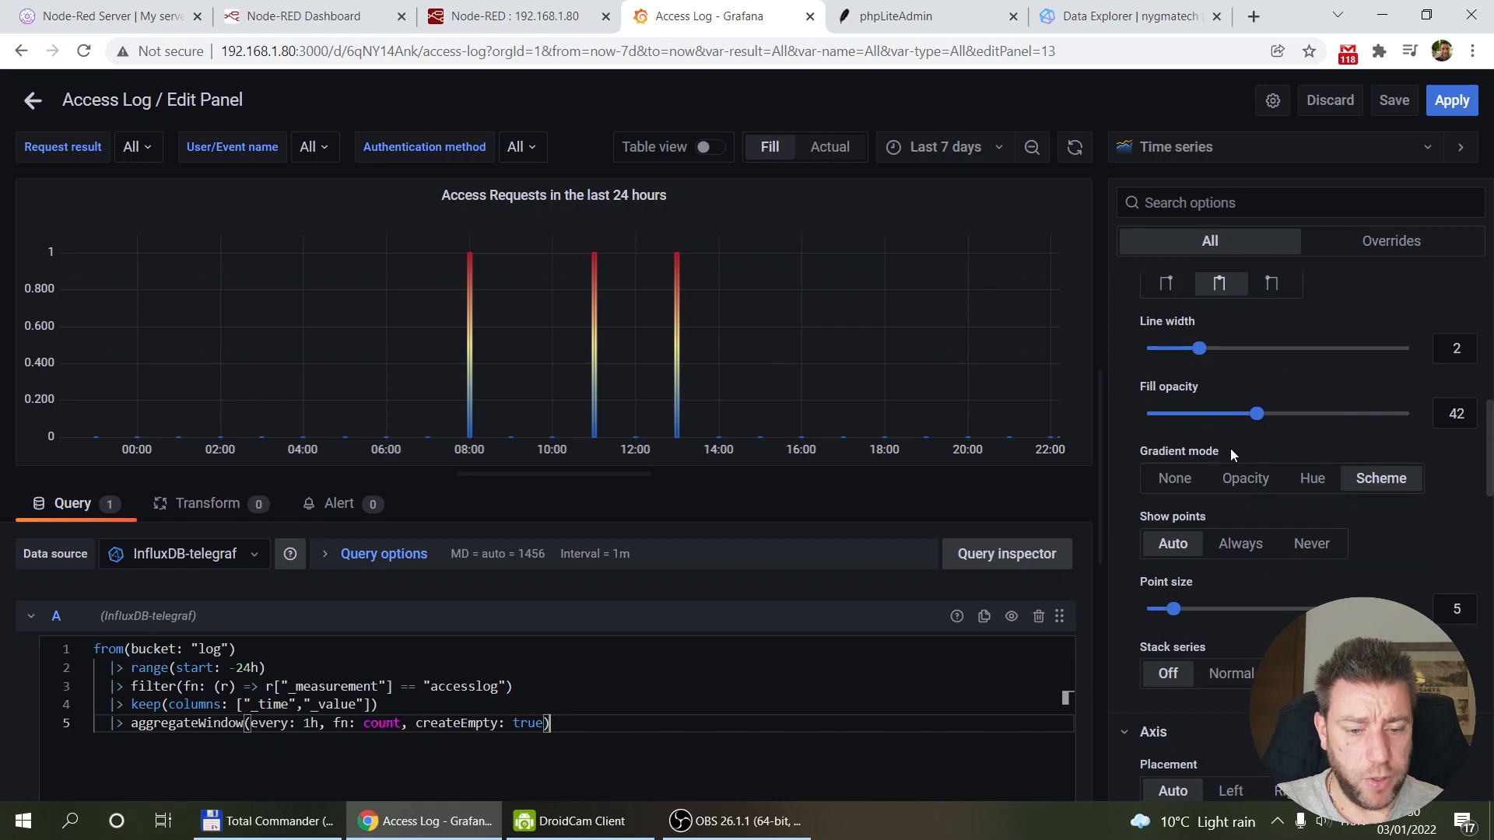
scroll(1299, 545, down, 10)
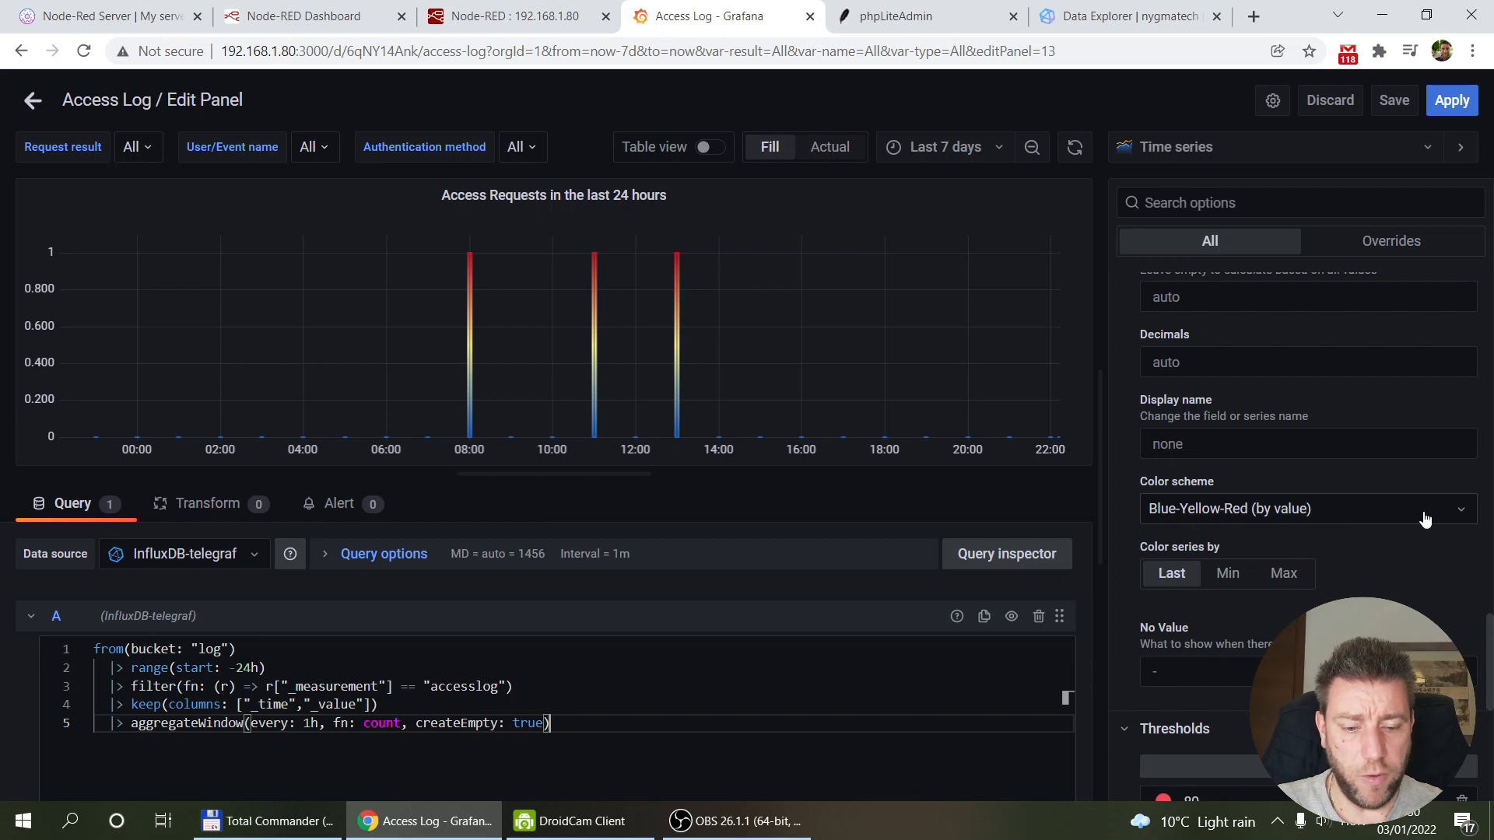
scroll(1397, 580, down, 5)
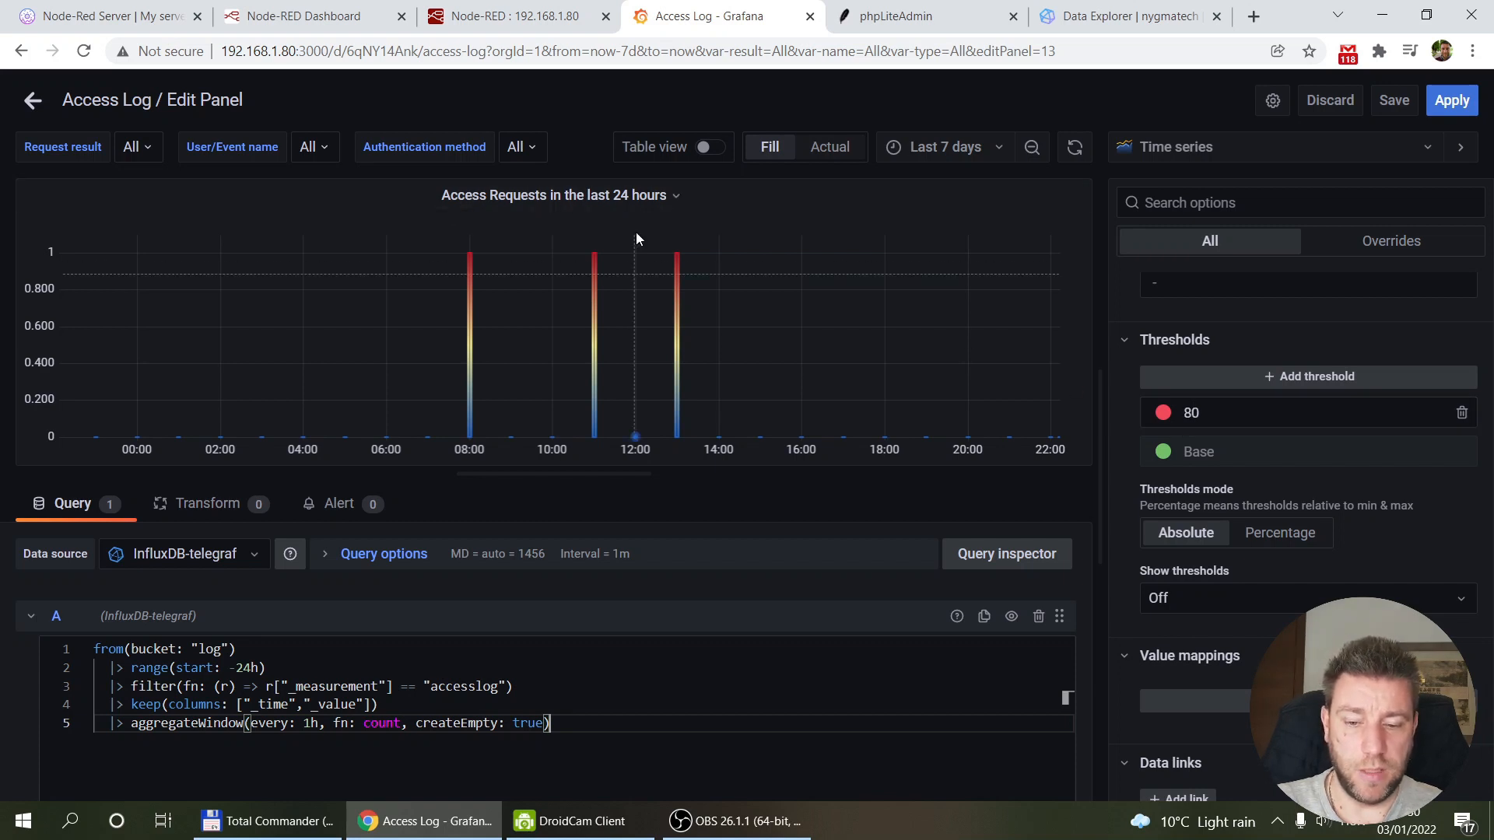
click(1450, 102)
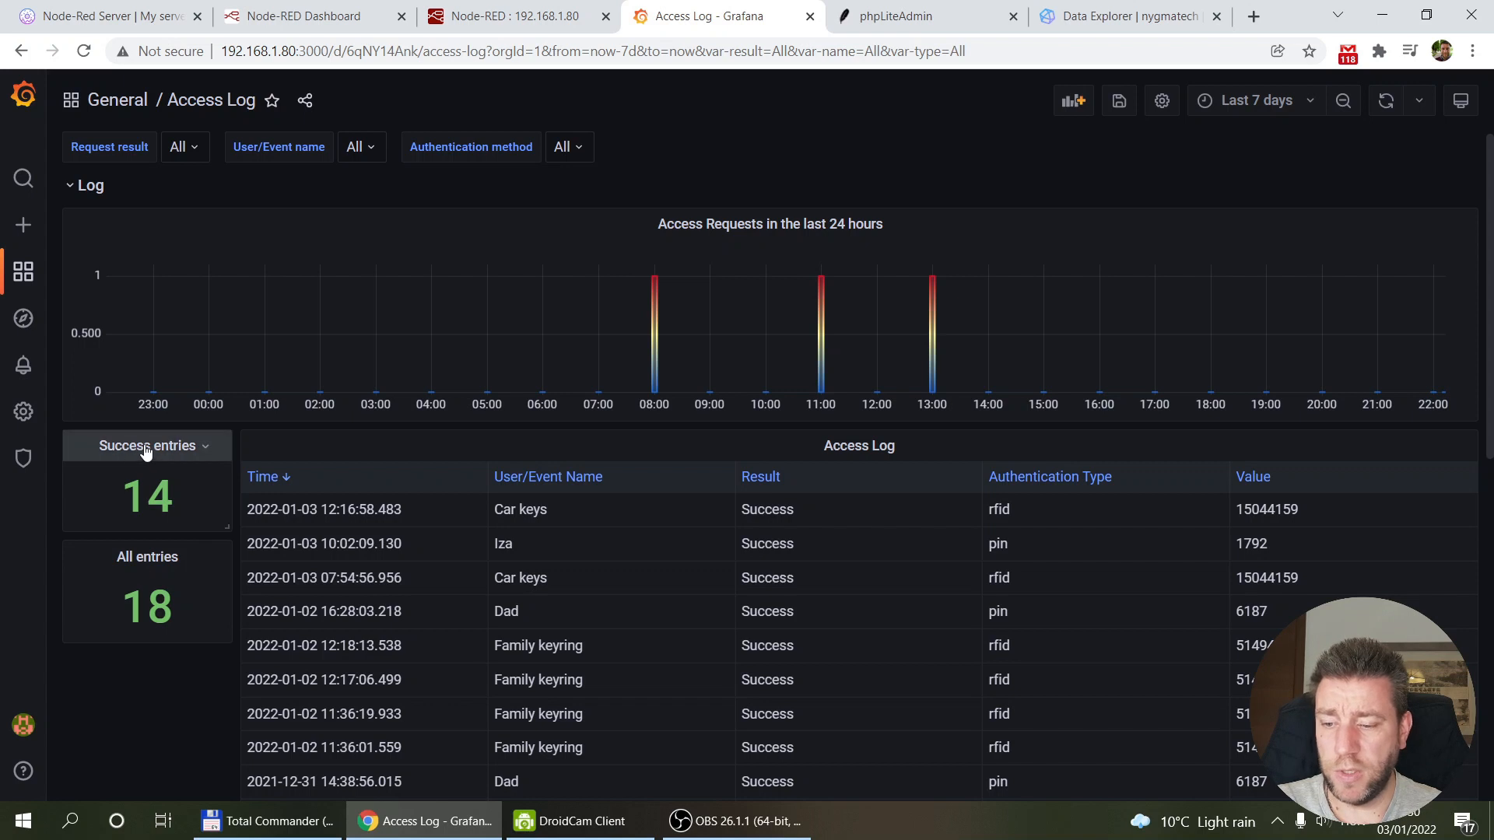
Open the All entries panel for editing, examine its query, Stat visualization and calculation options, and return to the dashboard.
click(205, 450)
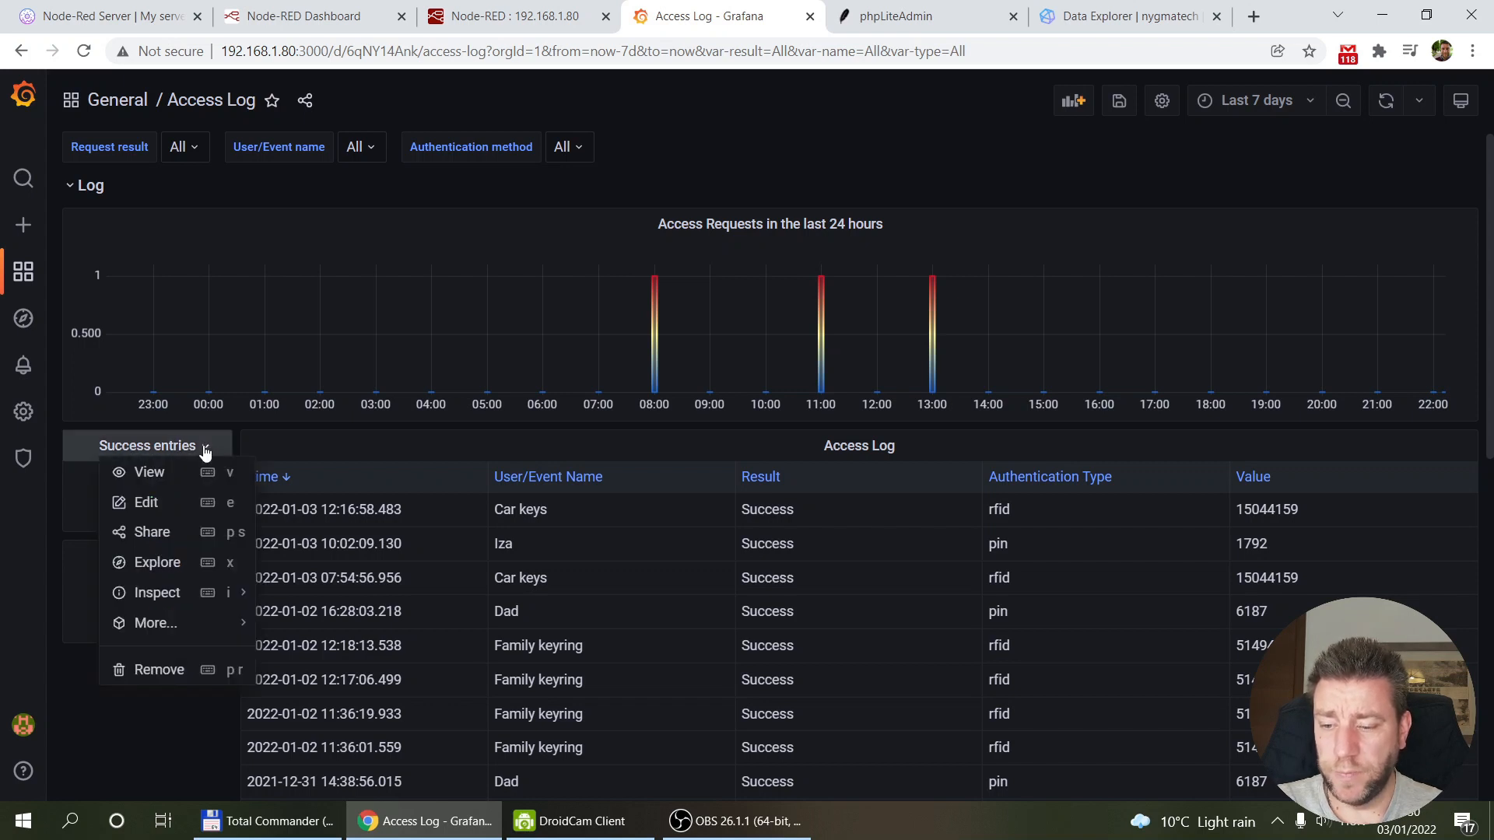
click(134, 743)
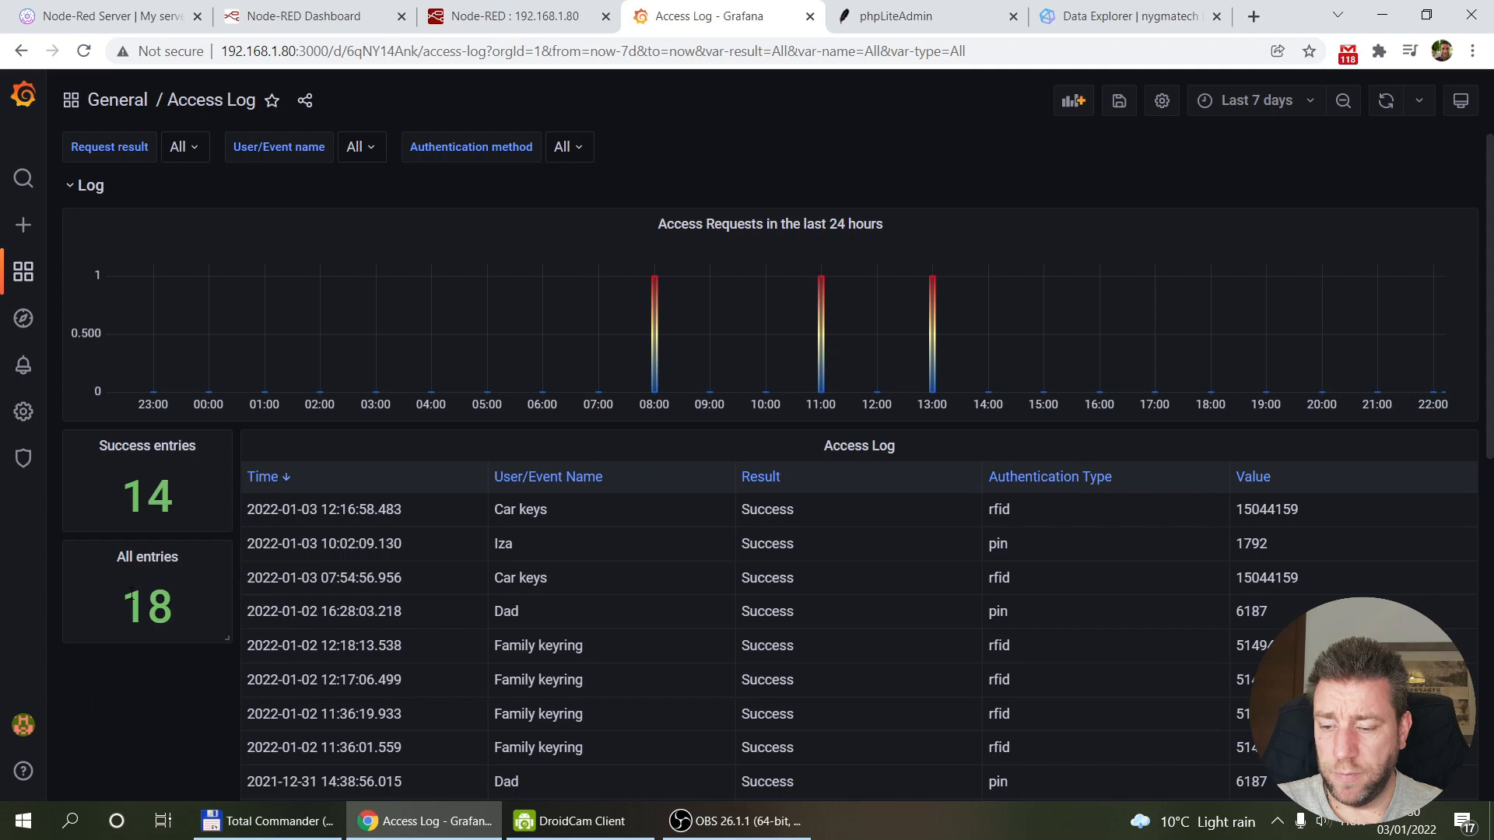
click(187, 557)
click(150, 614)
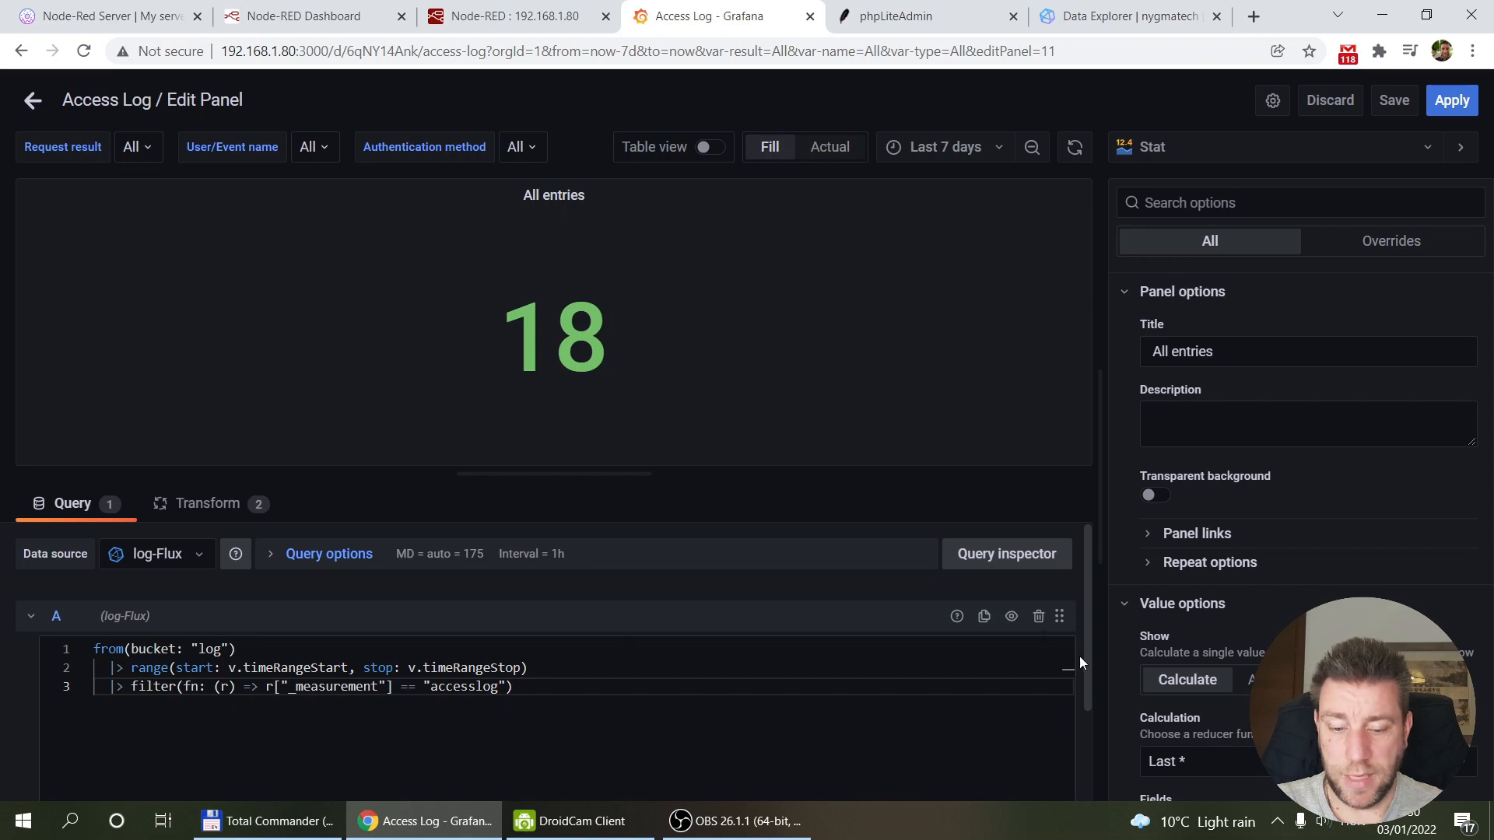
click(1154, 148)
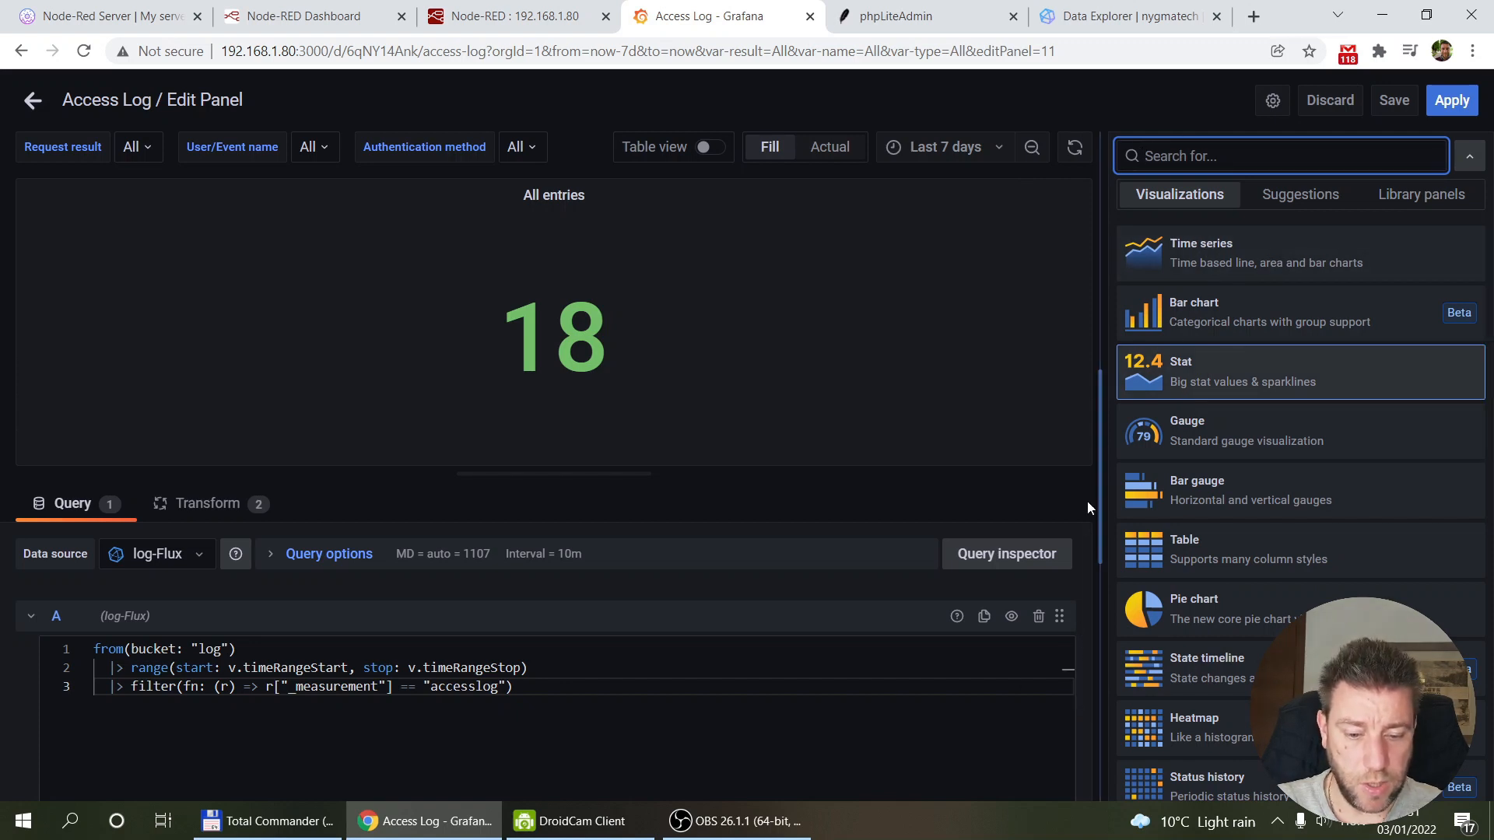
click(1216, 372)
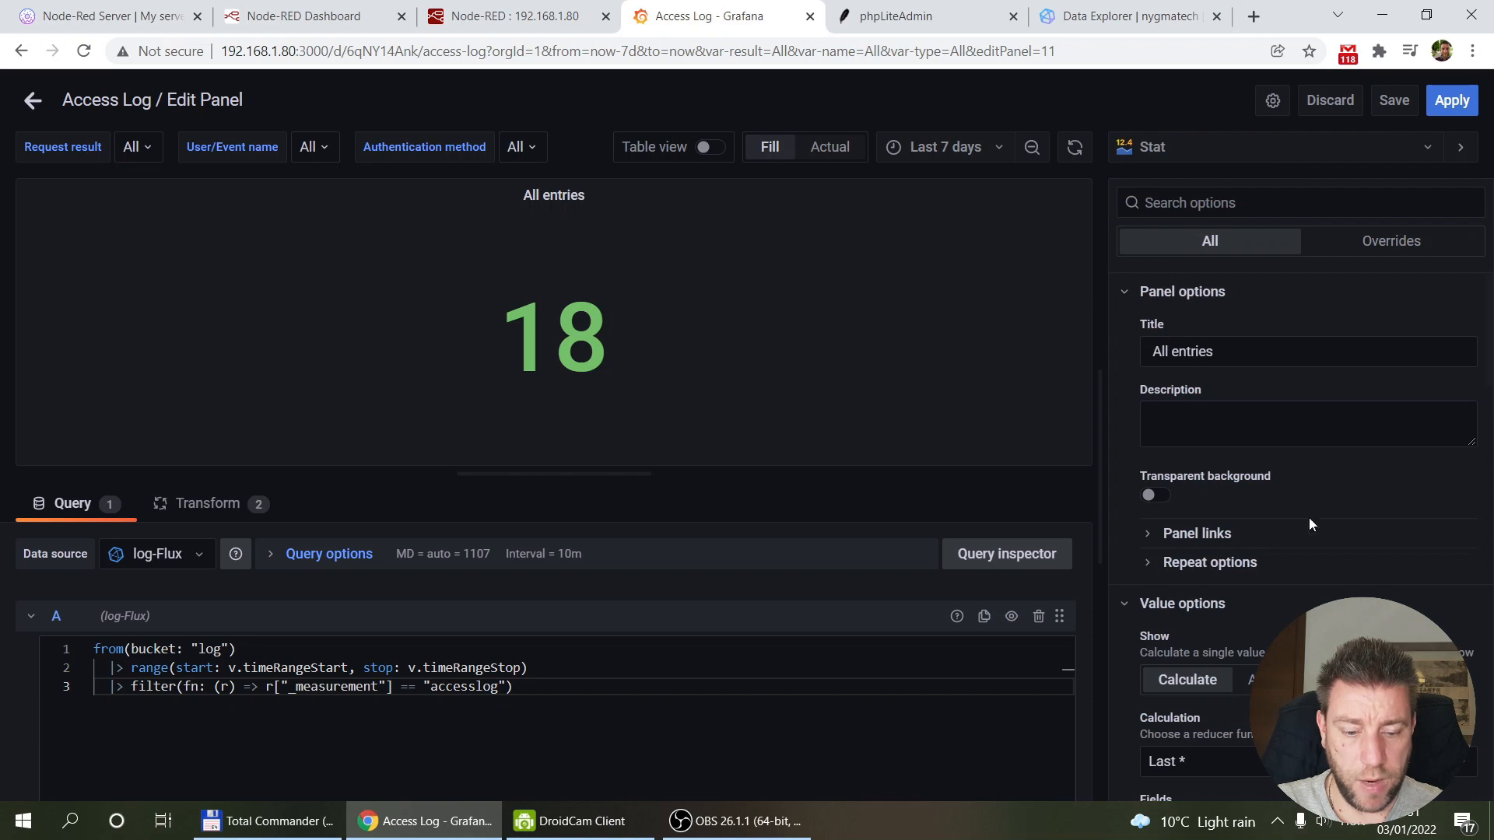
scroll(1250, 503, down, 5)
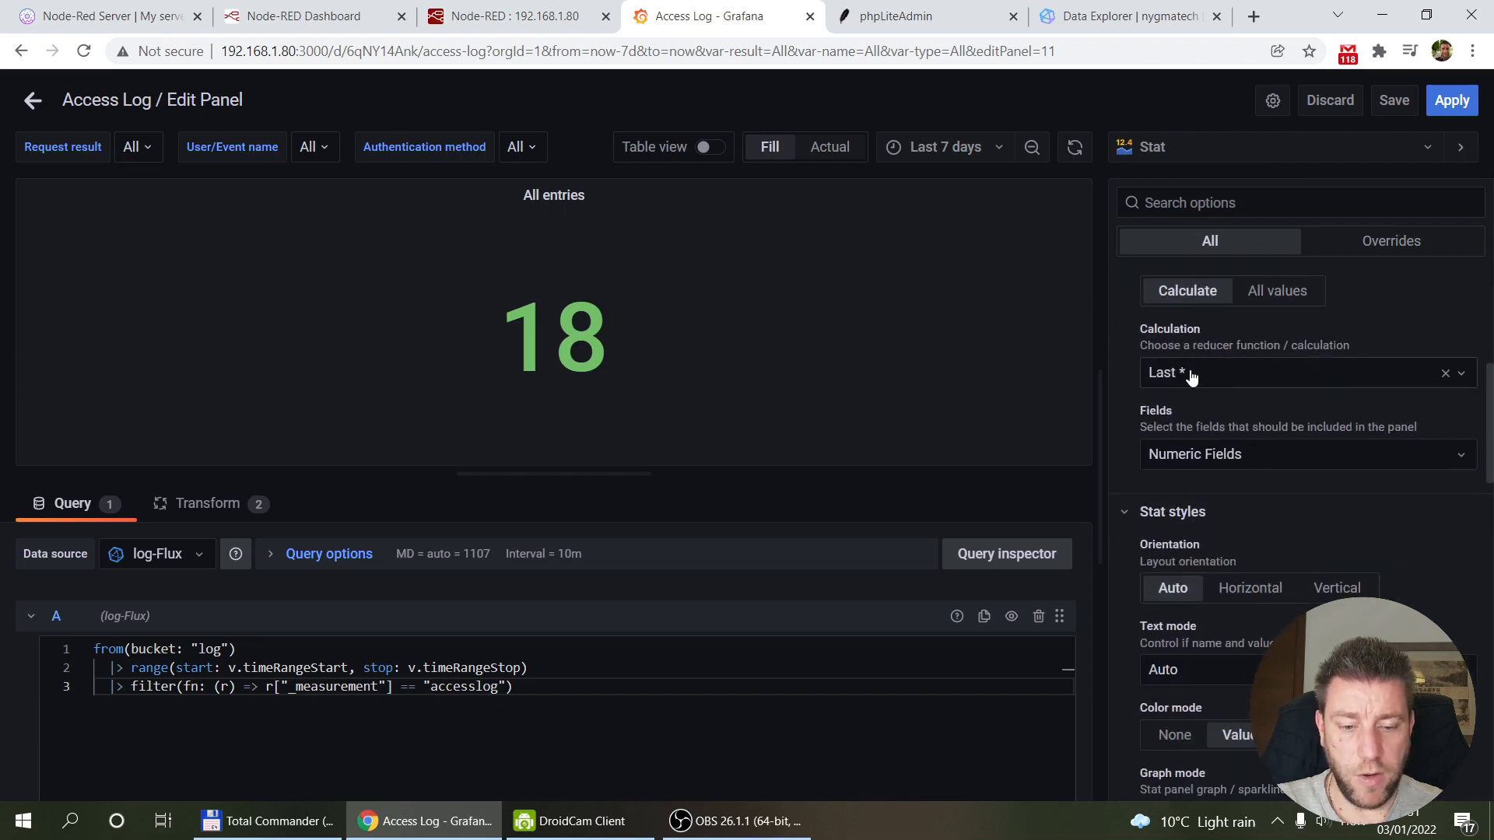
key(Escape)
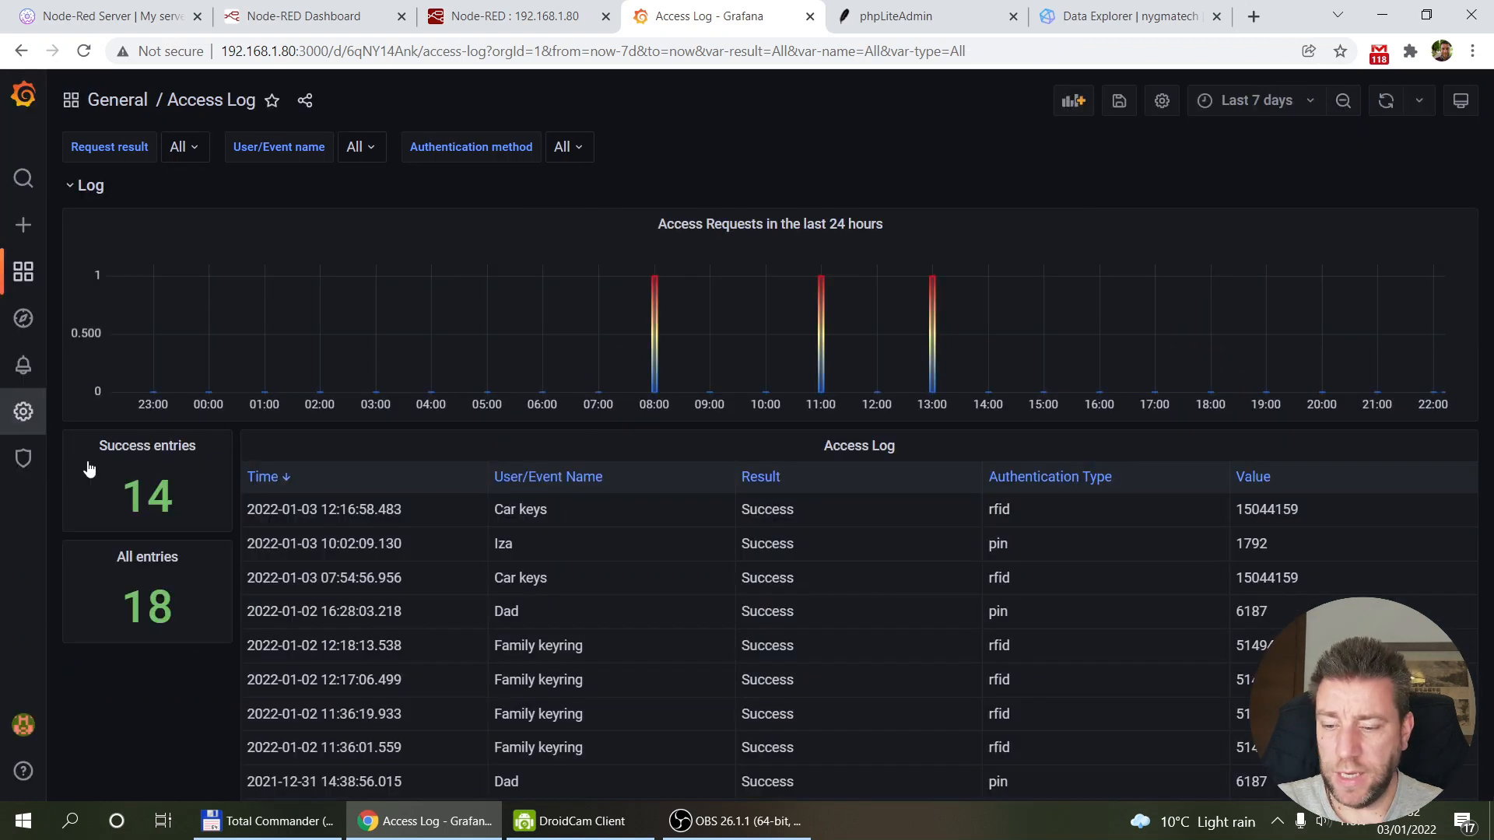
Open the Success entries panel for editing, examine its result filter, group line and visualization type, and discard the edit.
click(211, 453)
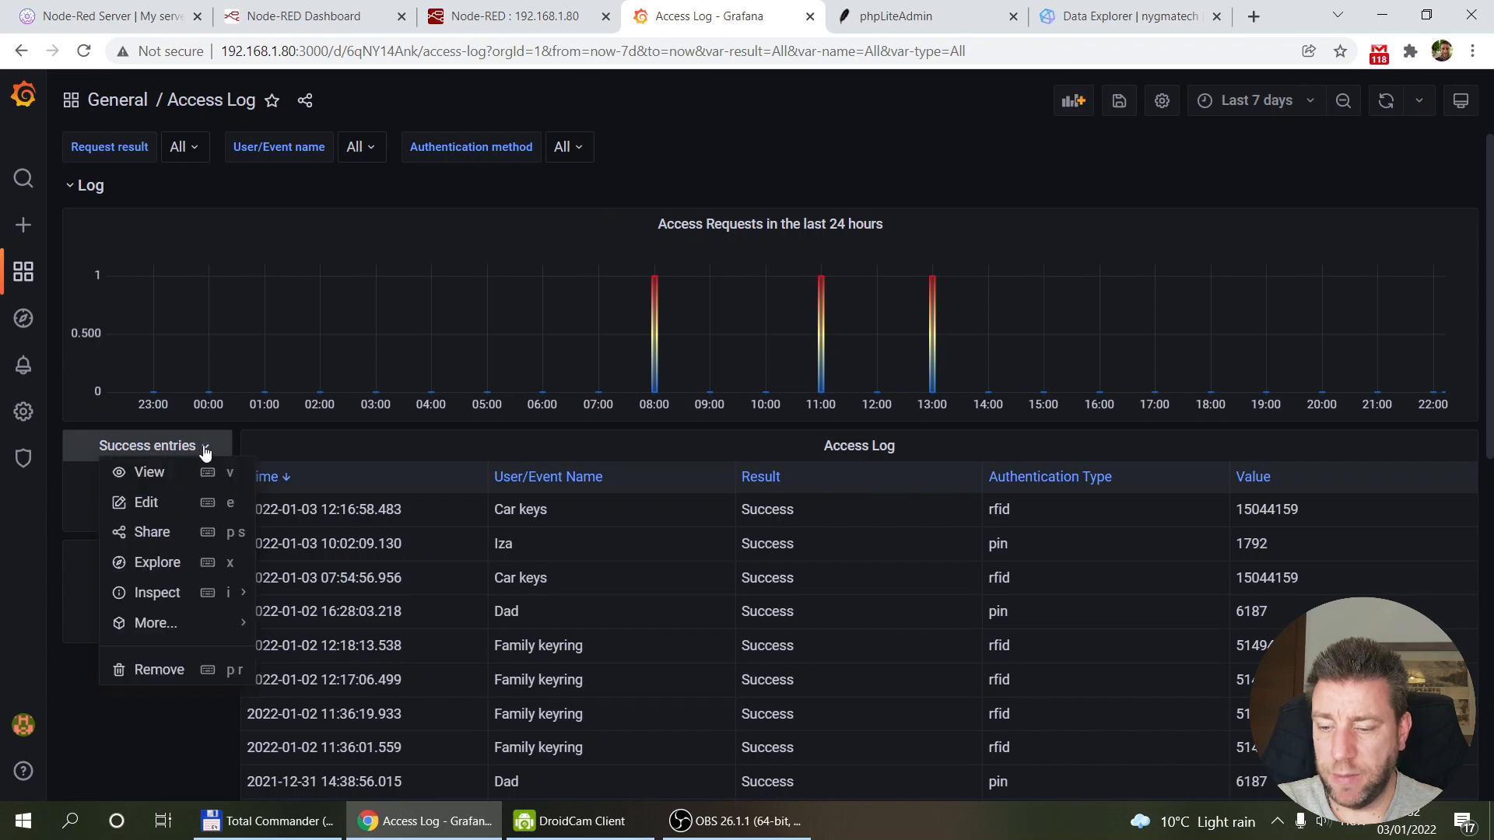
click(158, 508)
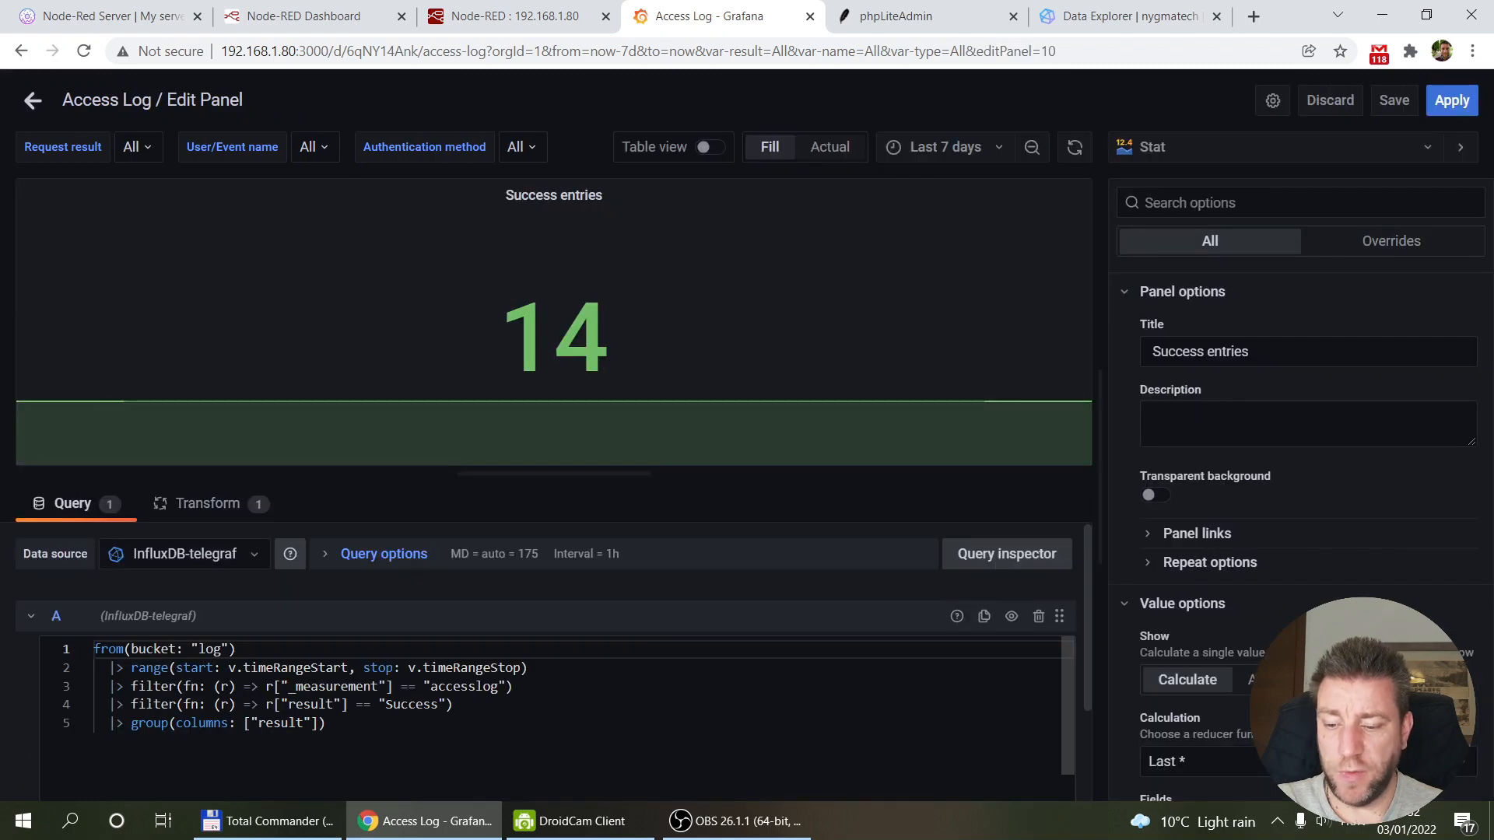
drag(484, 709, 50, 708)
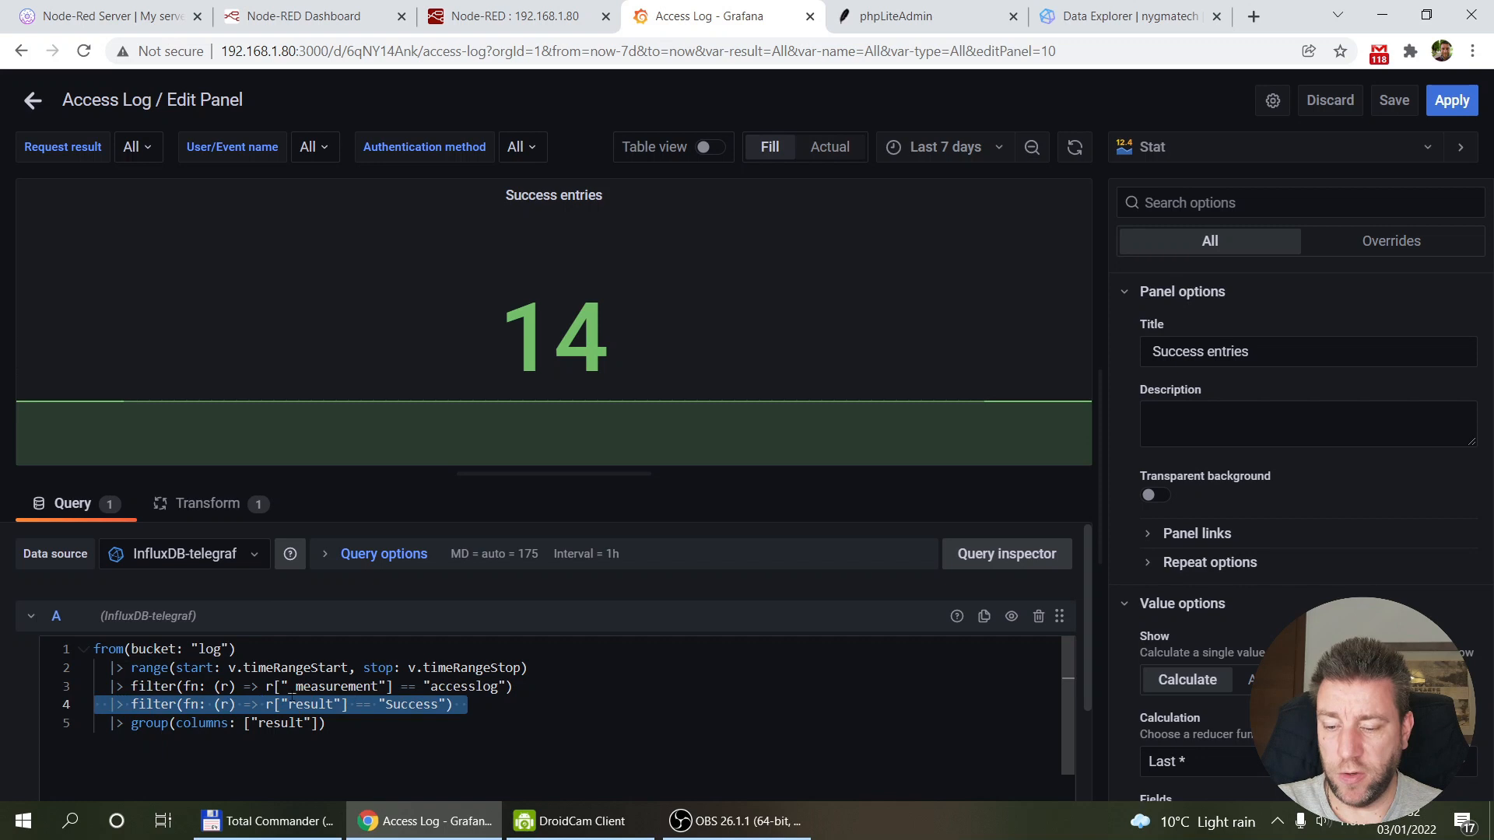
click(134, 724)
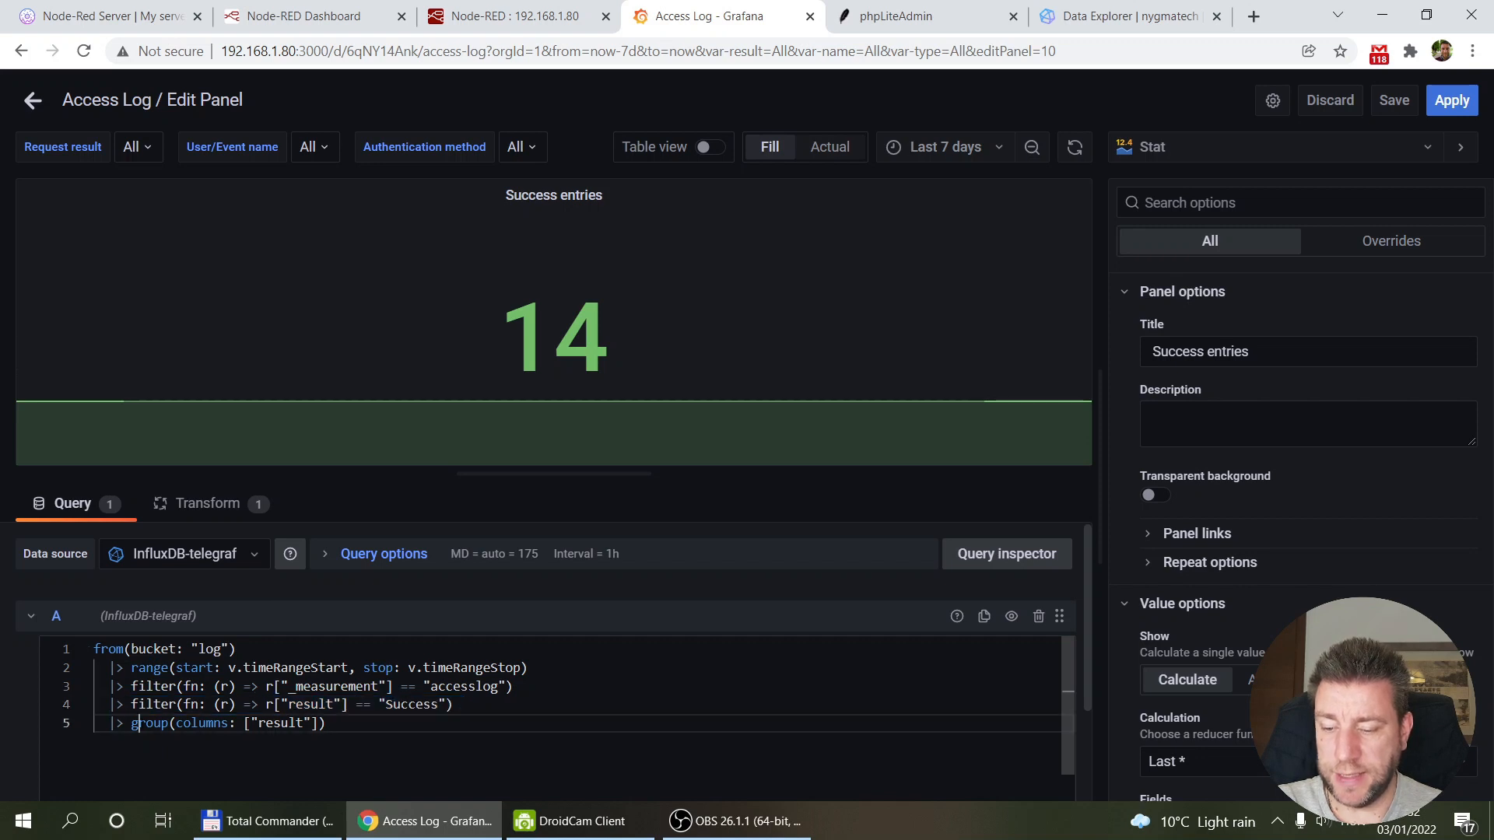
drag(347, 731, 97, 723)
click(397, 721)
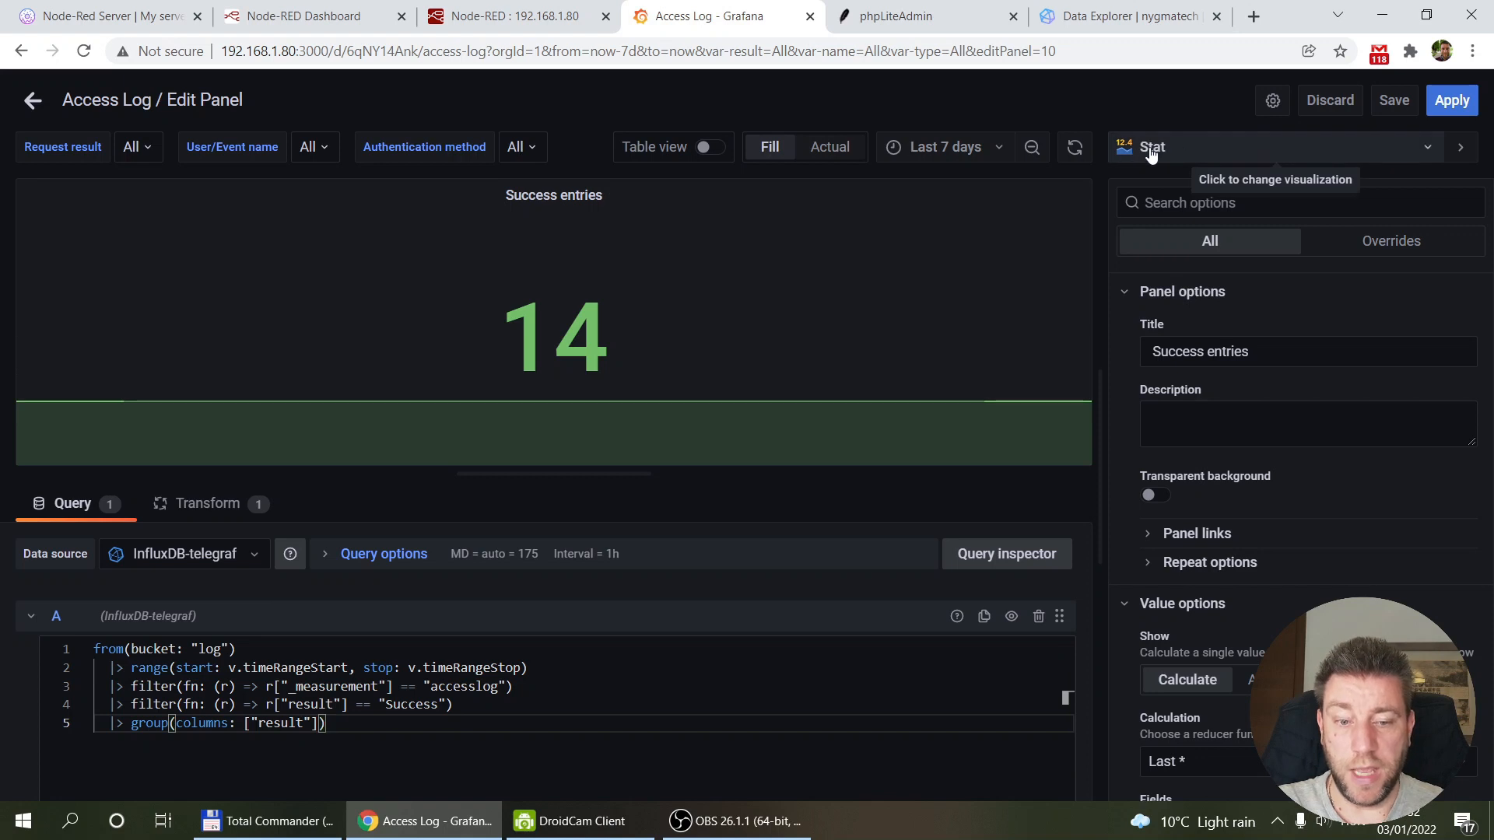
click(1220, 154)
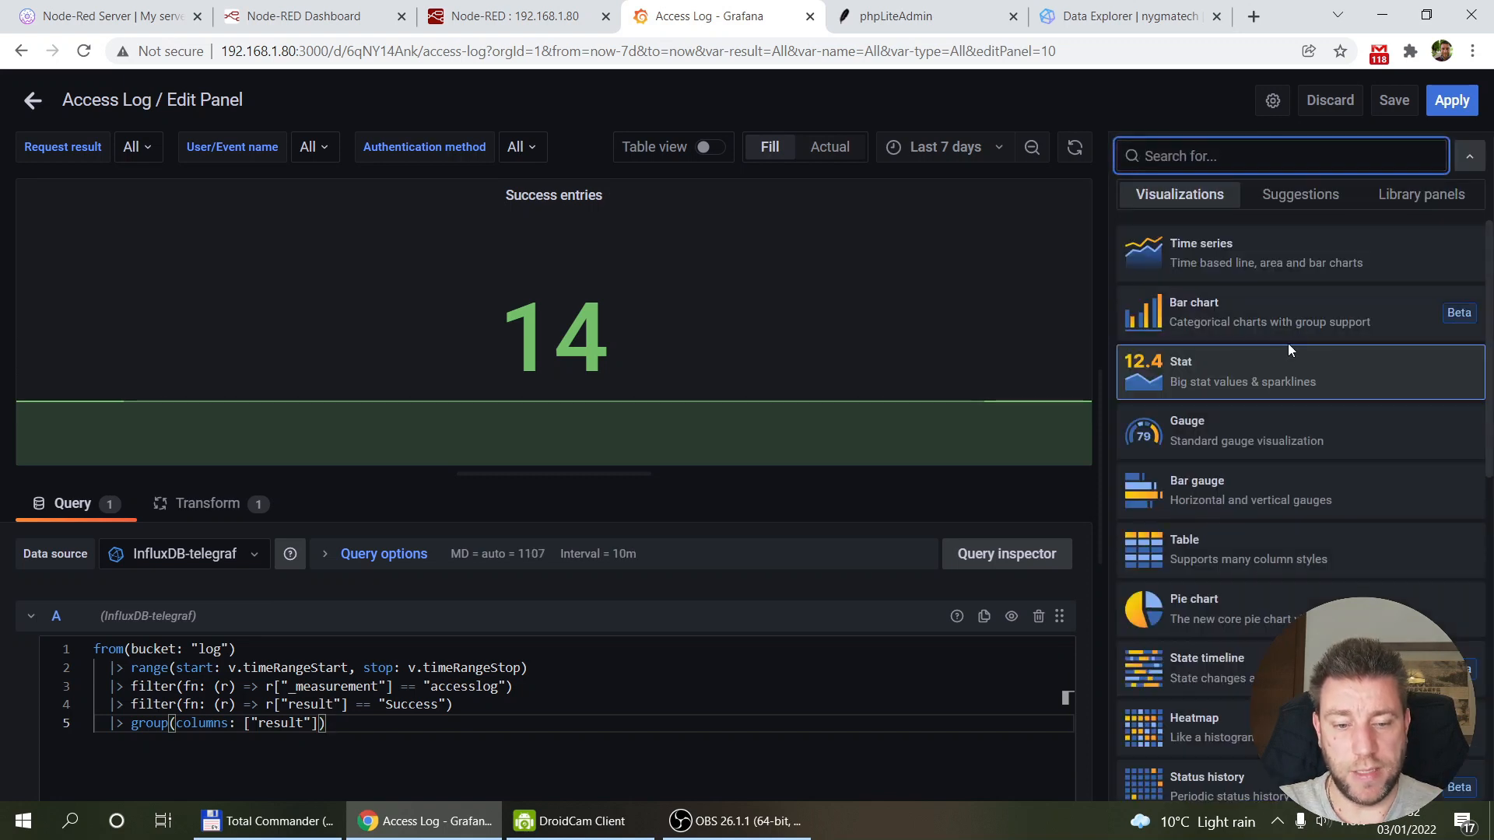
click(1329, 100)
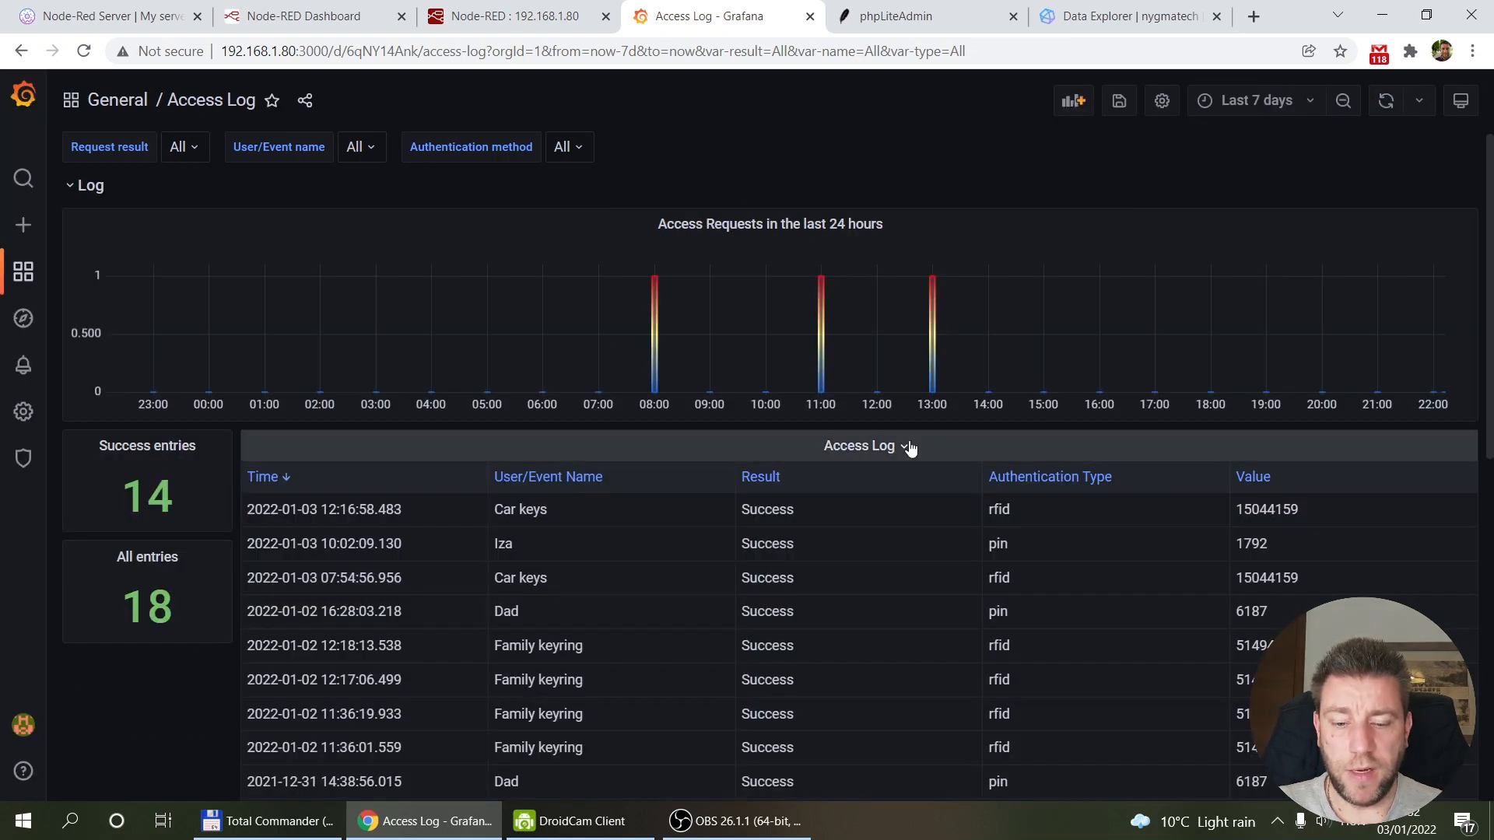
Open the Access Log table panel for editing and enlarge the query area to view the whole Flux query.
click(905, 447)
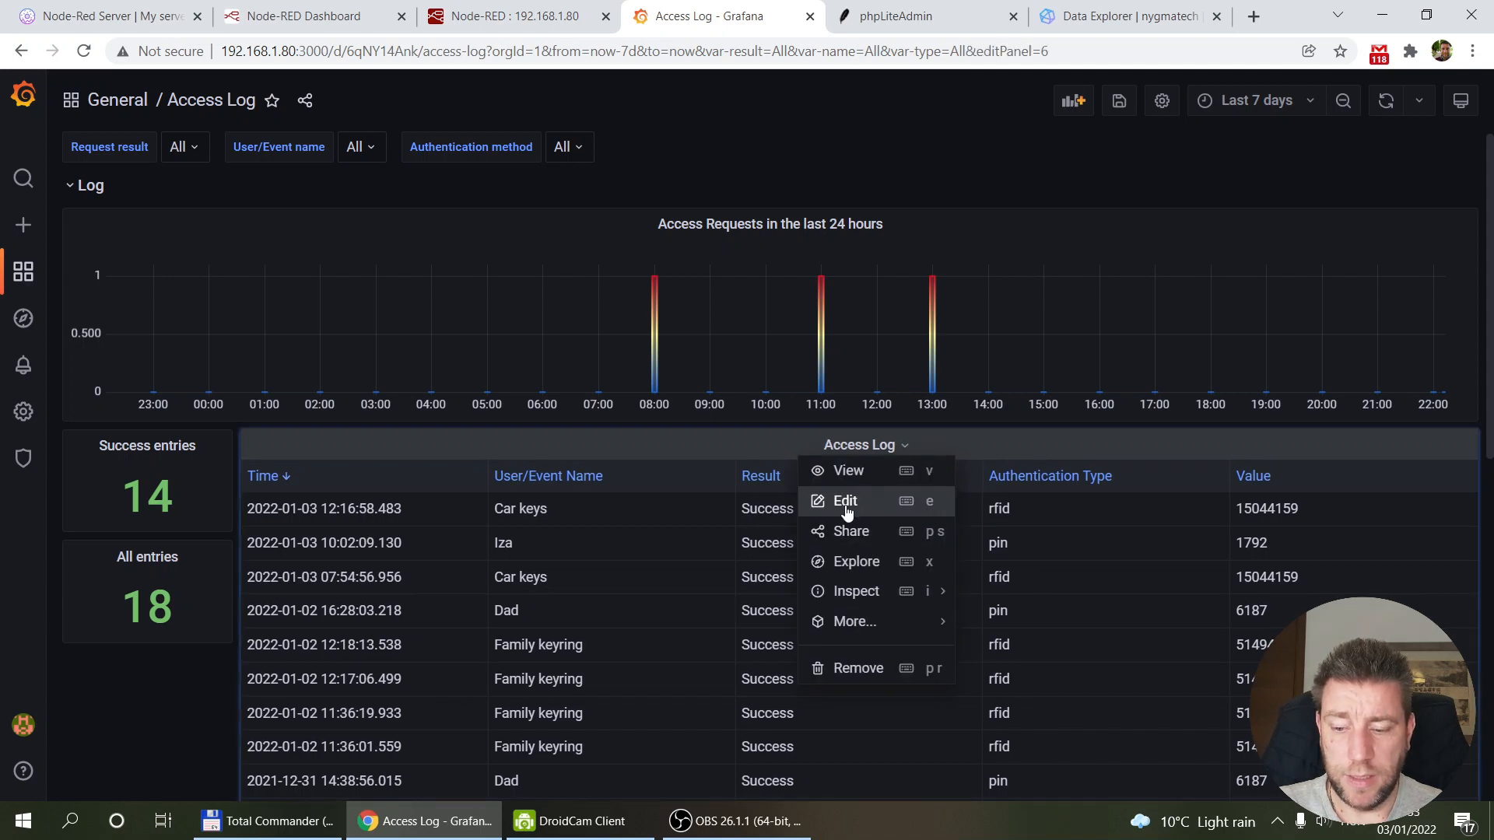
click(860, 500)
drag(608, 474, 608, 363)
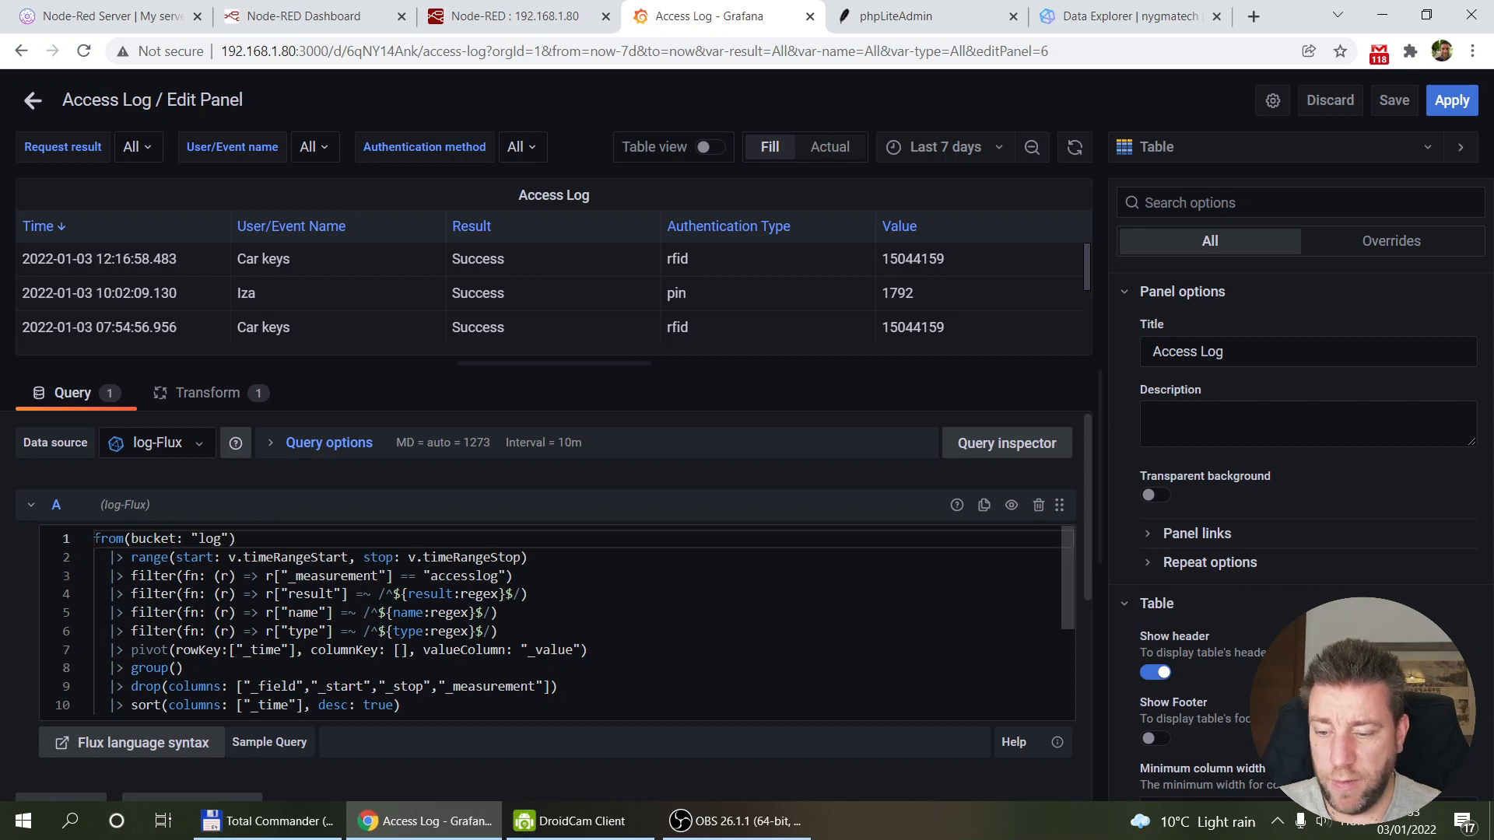
scroll(491, 595, down, 3)
scroll(490, 595, up, 3)
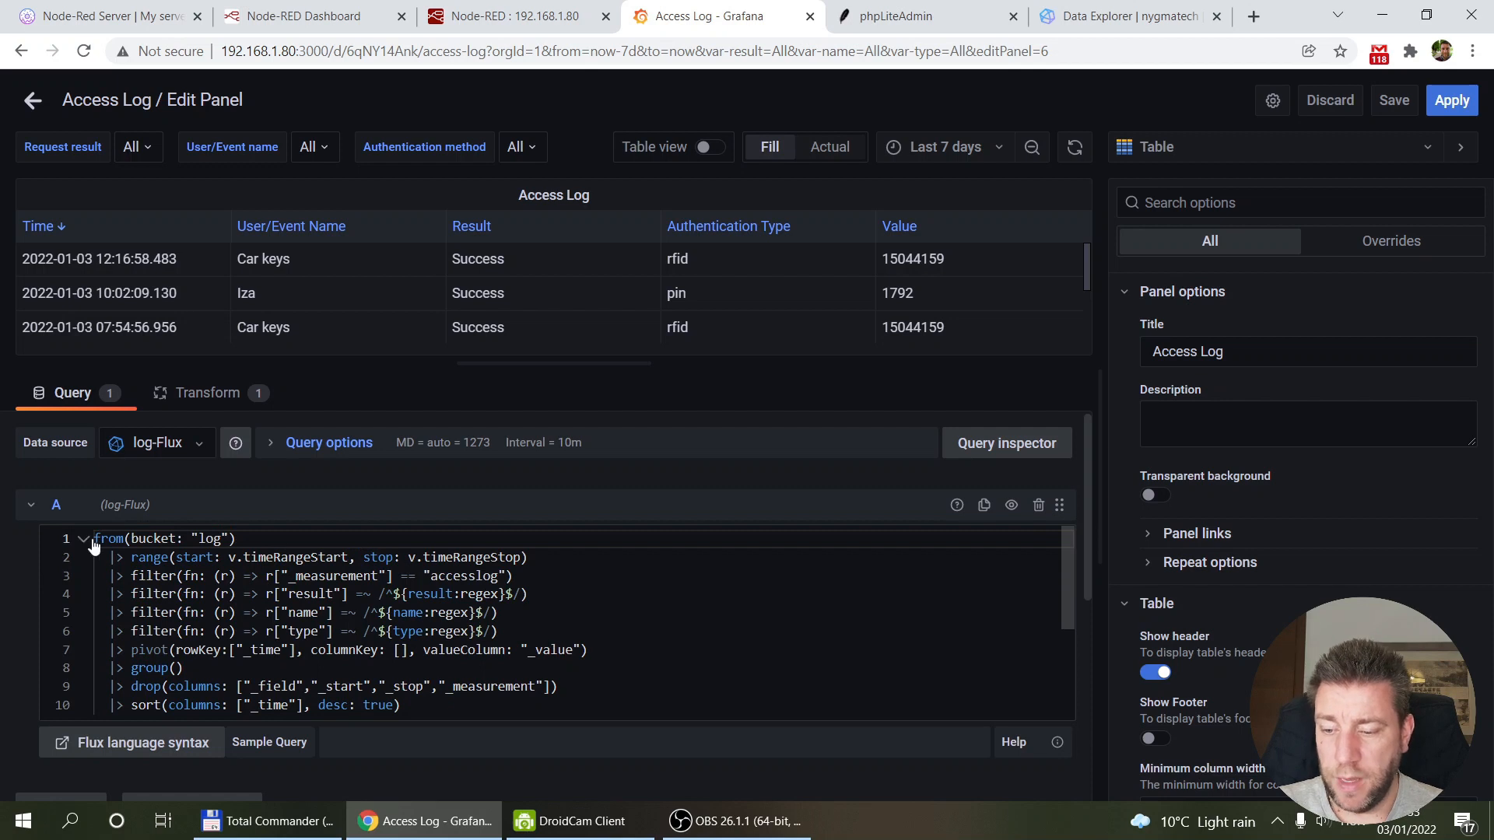
Examine the table query's bucket, range and accesslog measurement lines, and the regex filters using the result, name and type variables.
drag(101, 538, 259, 539)
drag(131, 558, 544, 555)
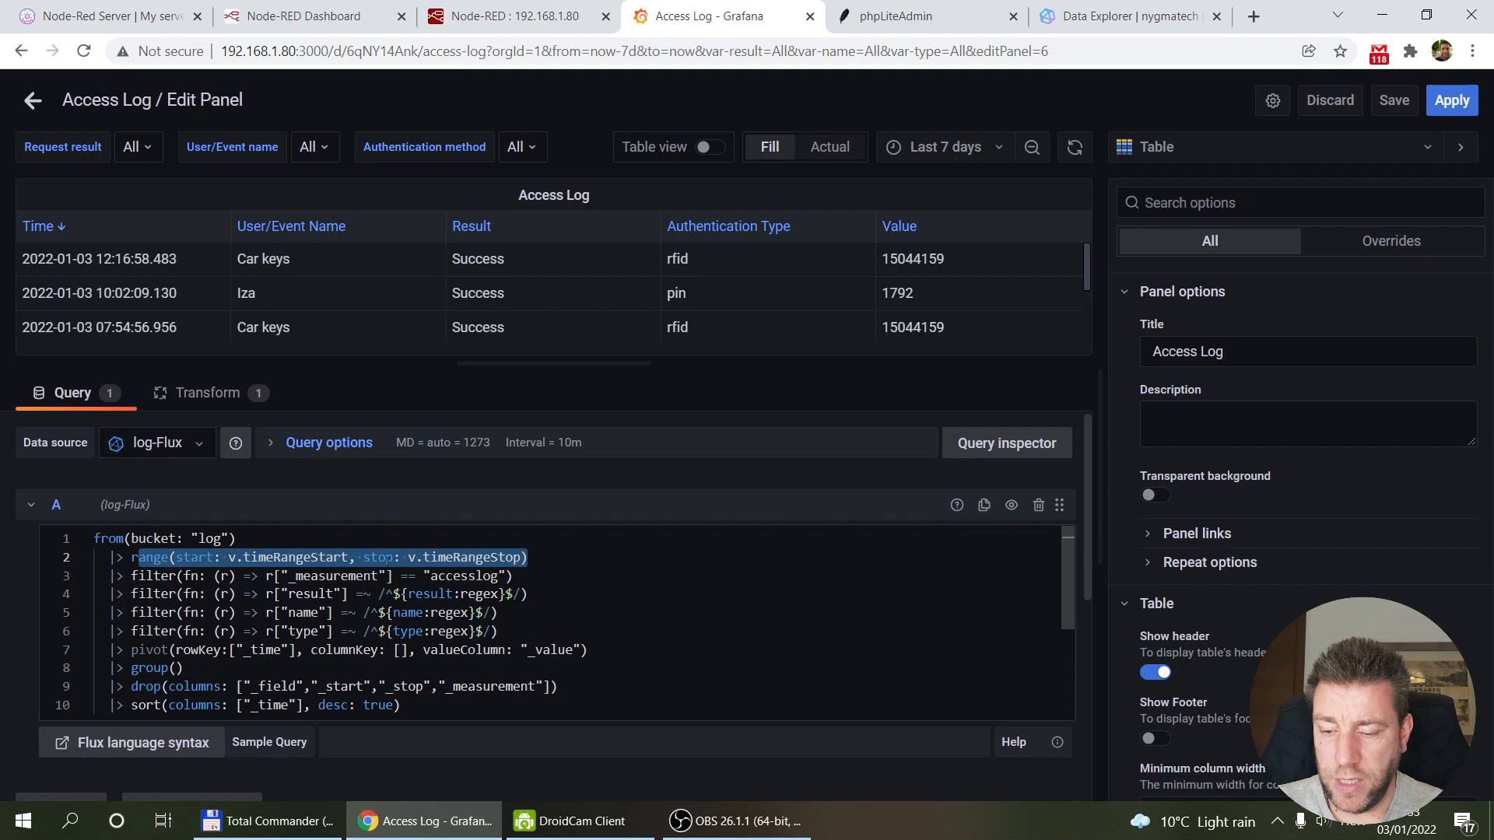
drag(147, 576, 516, 576)
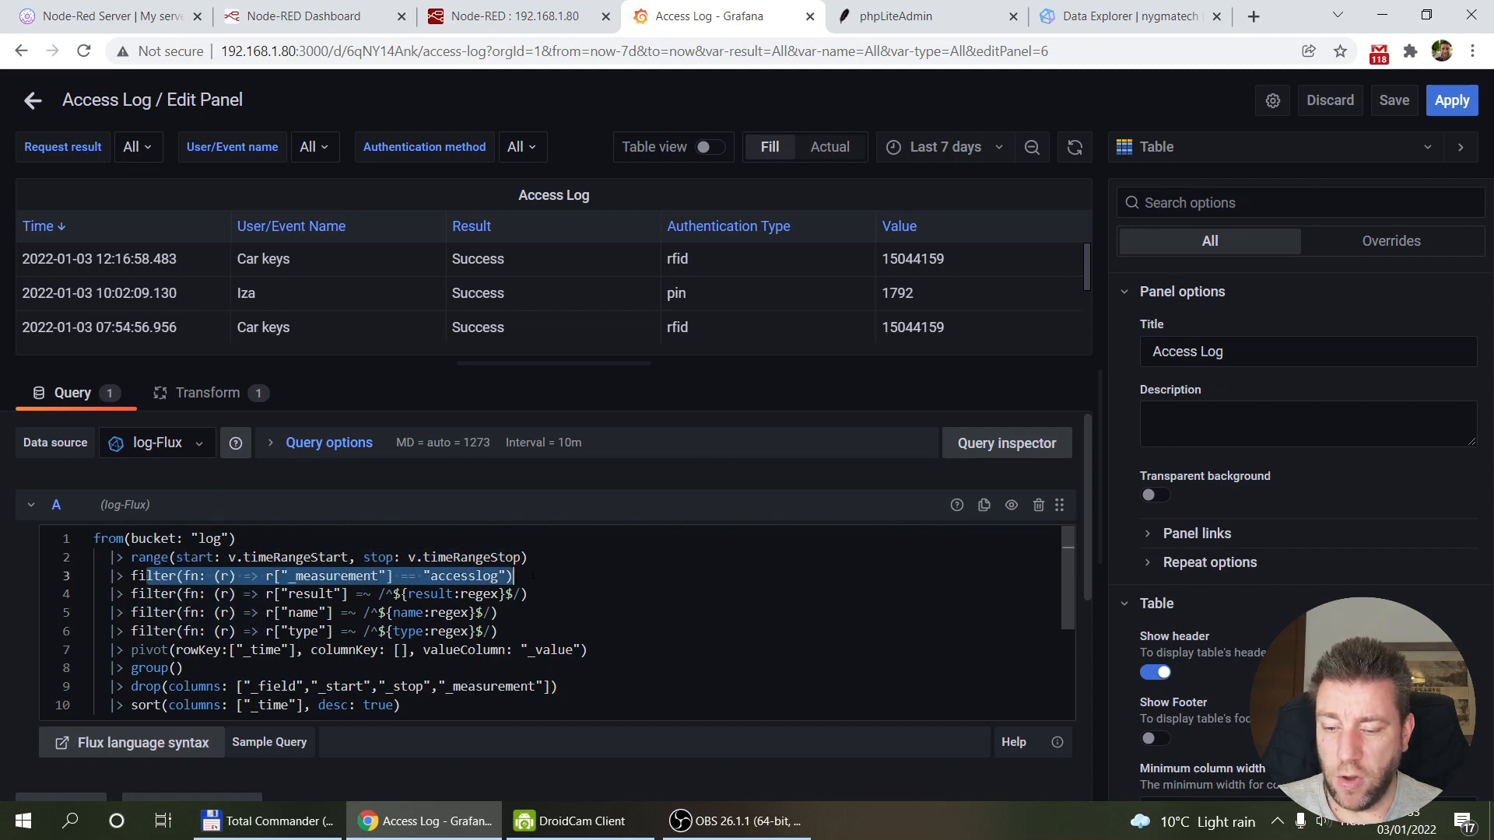
drag(134, 594, 525, 630)
click(526, 630)
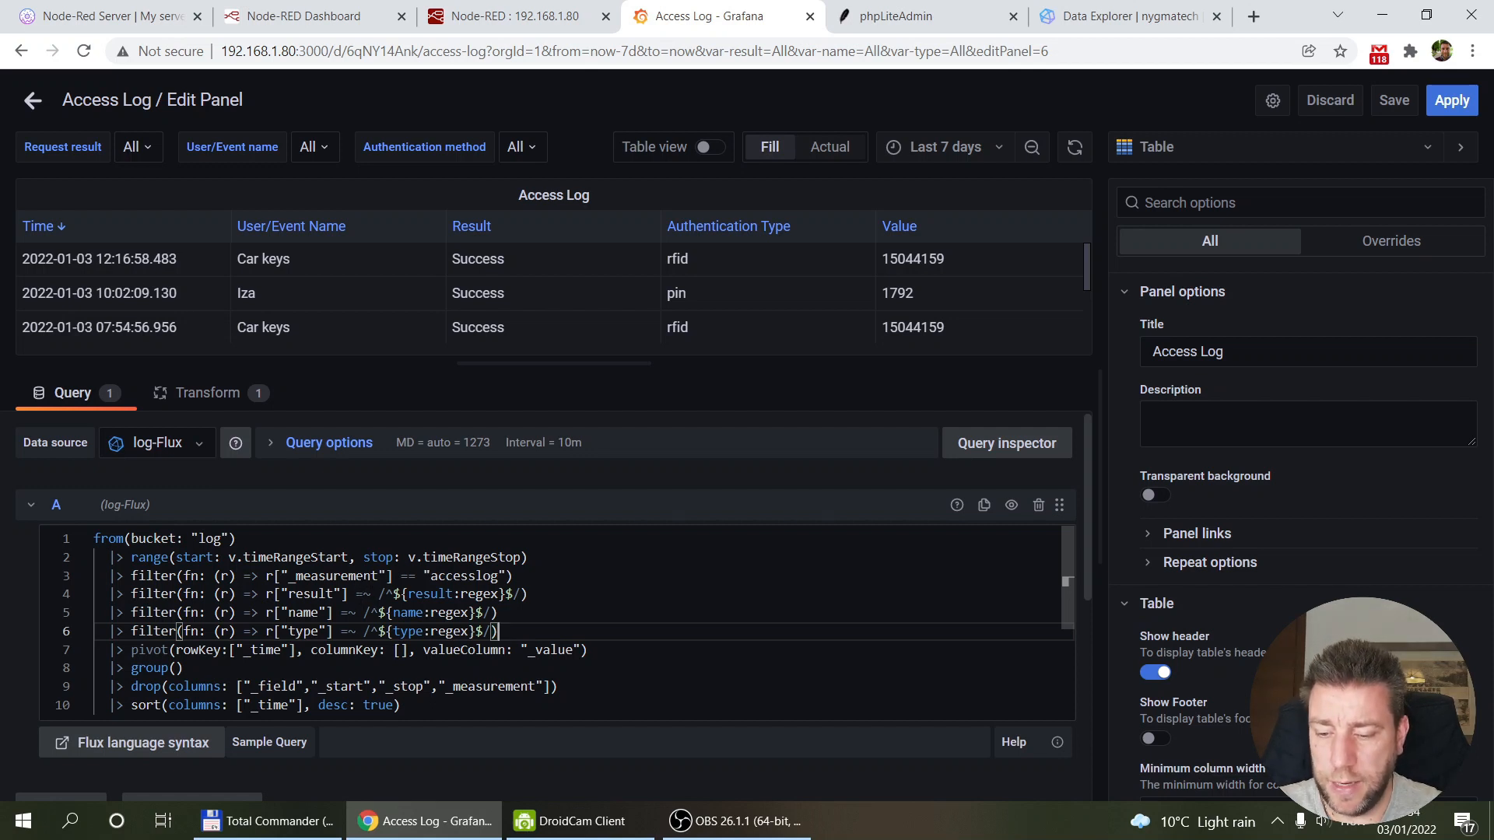
Examine the regex match expression in the table query's result filter and the variable names used in the result, name and type filters.
mouse_move(379, 593)
mouse_down()
mouse_move(523, 594)
mouse_move(378, 594)
mouse_up()
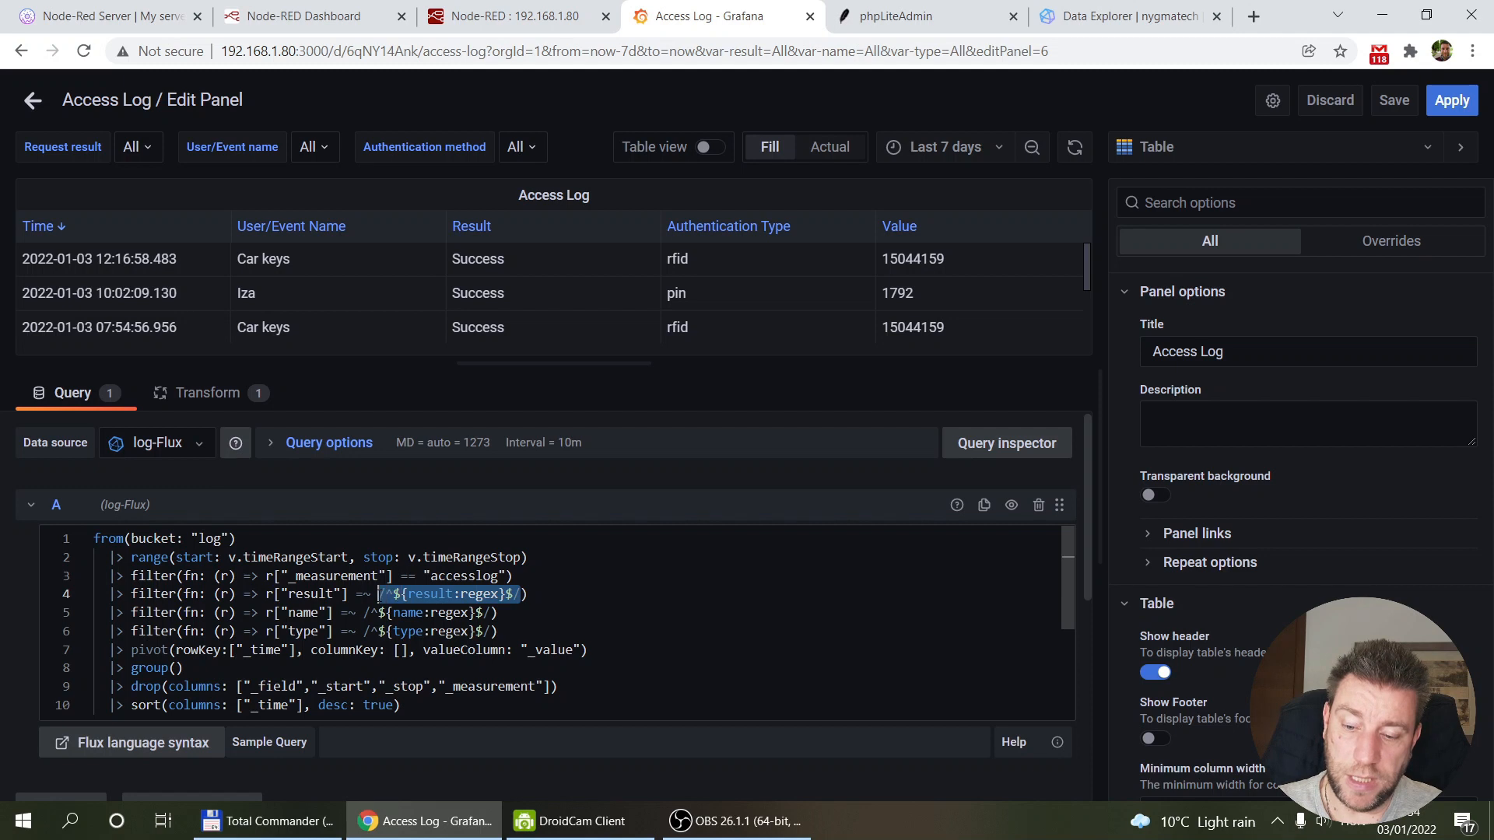
click(393, 593)
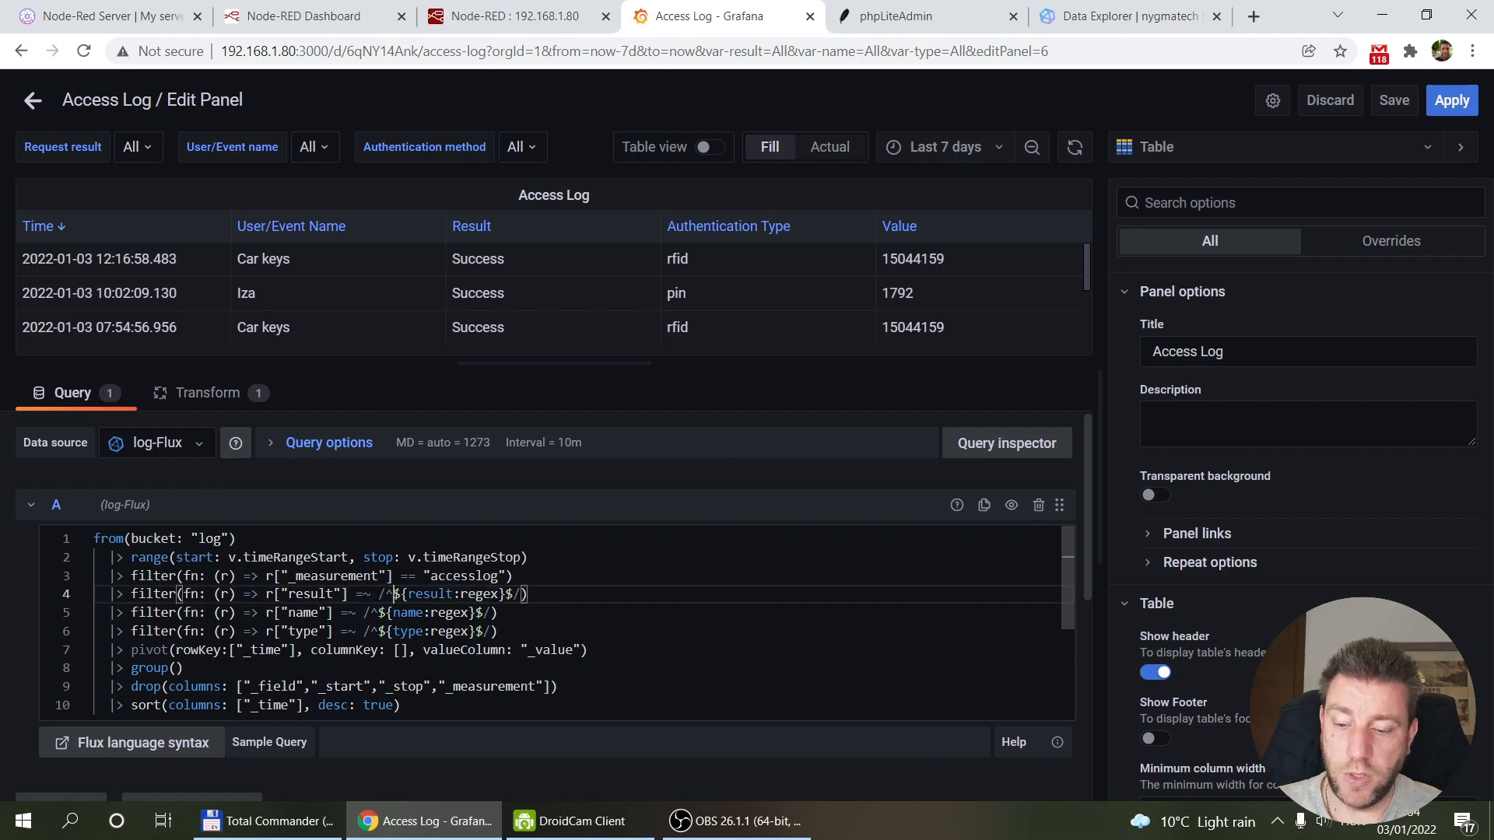
drag(379, 594, 521, 593)
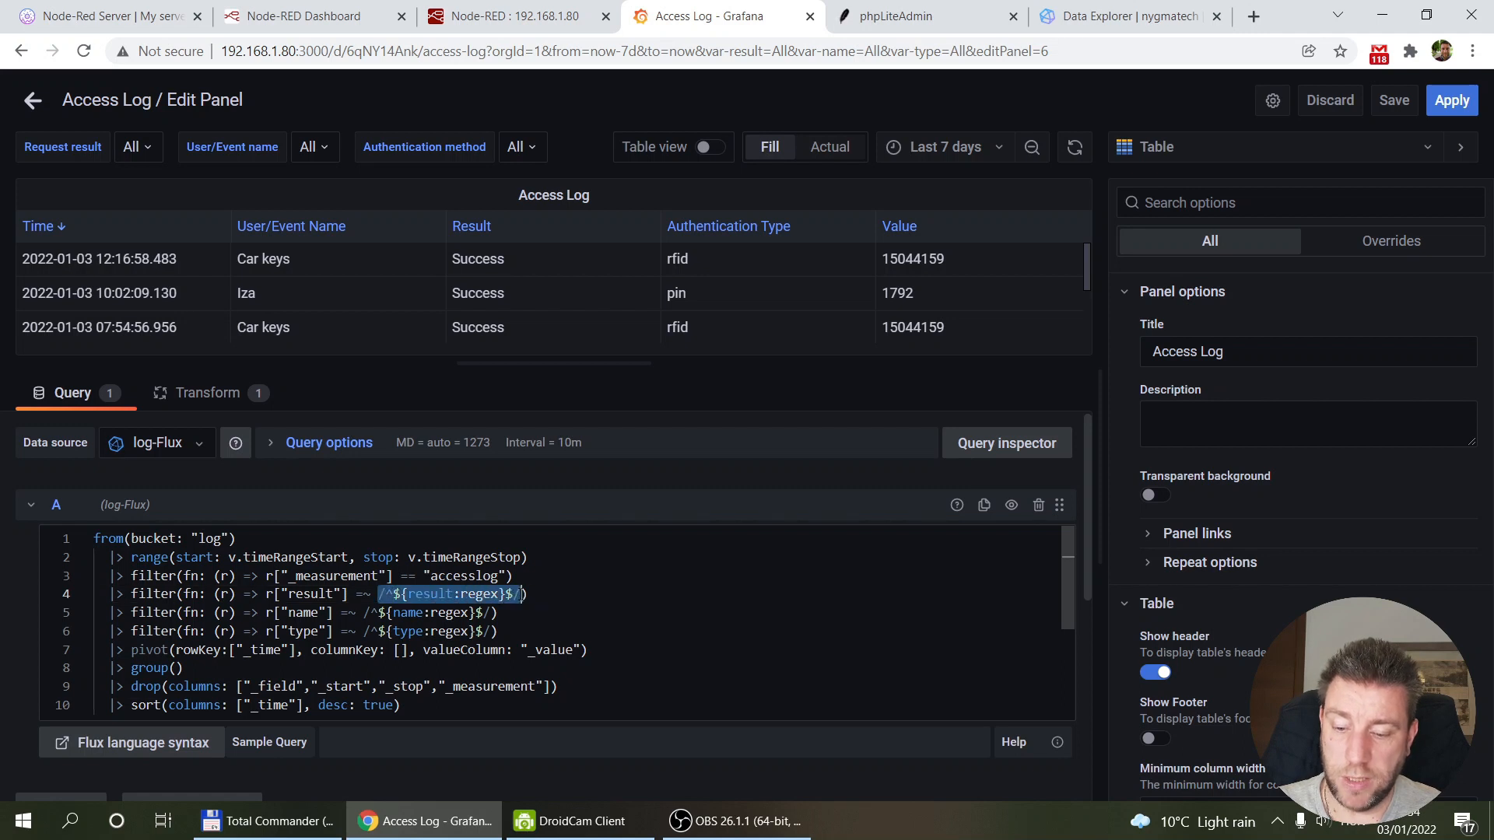
click(441, 594)
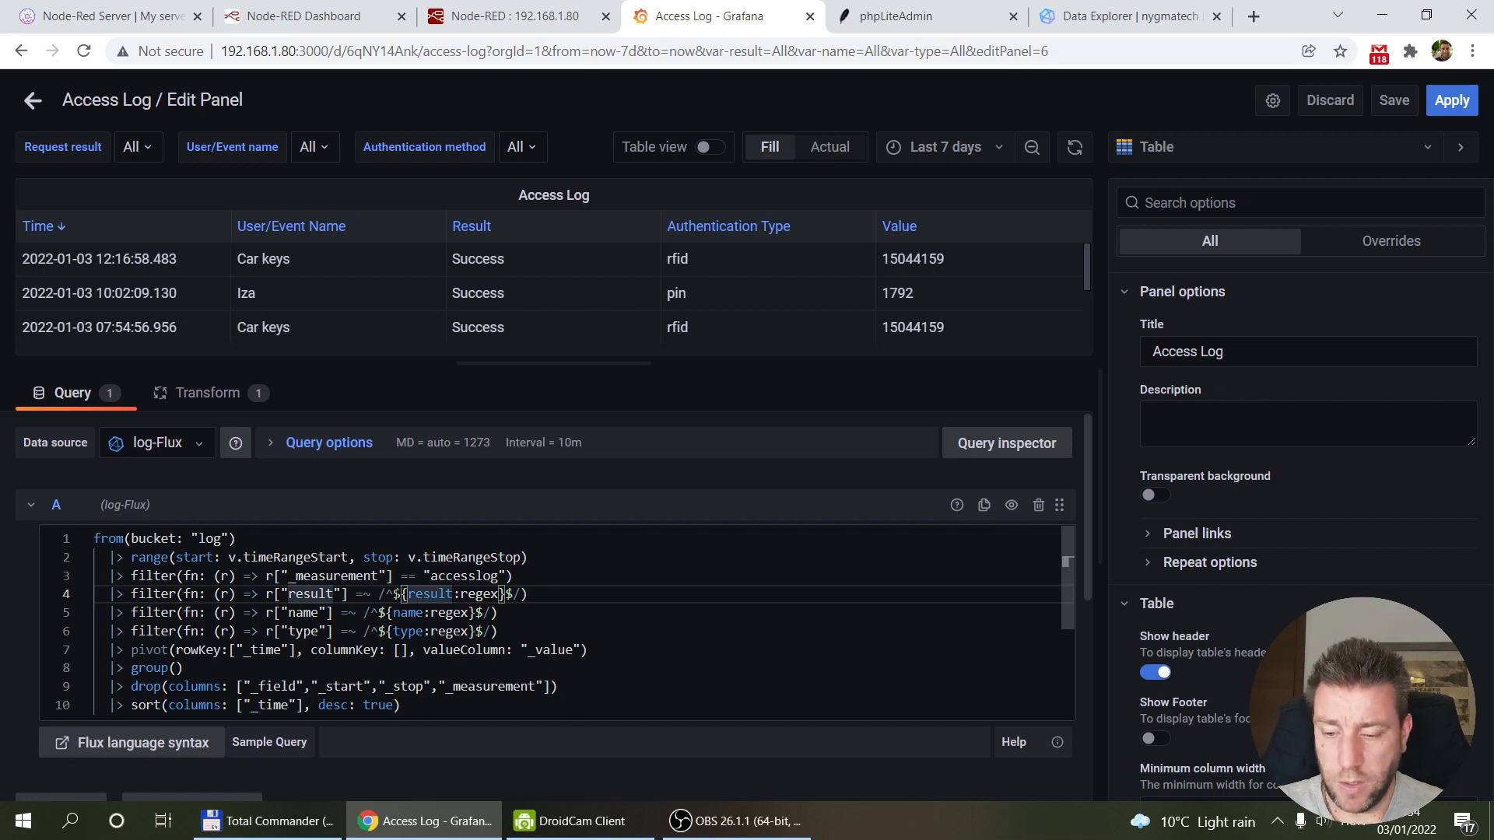
drag(356, 595, 522, 594)
click(426, 595)
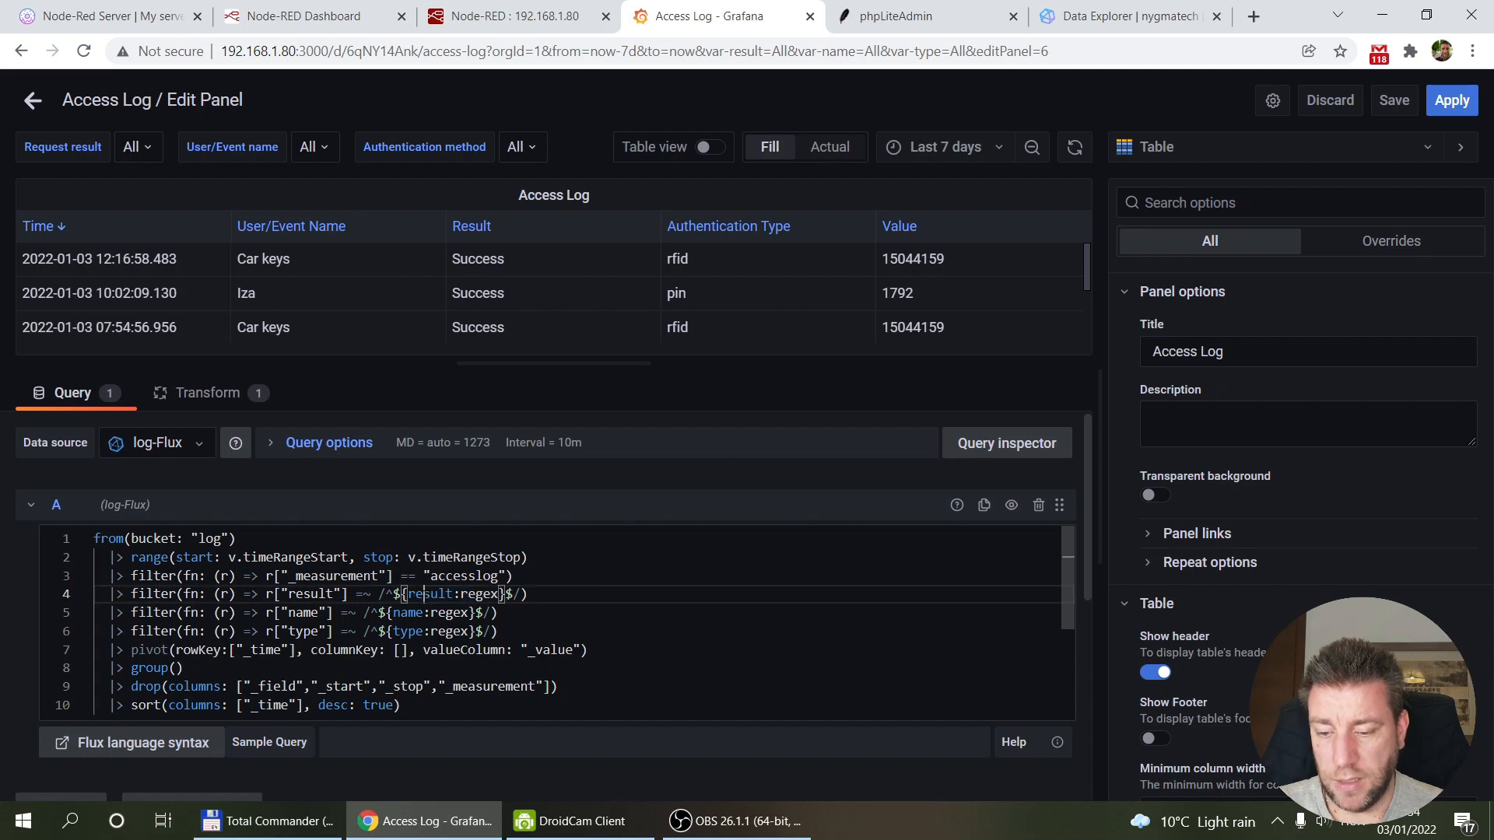
double_click(427, 595)
double_click(407, 613)
double_click(408, 632)
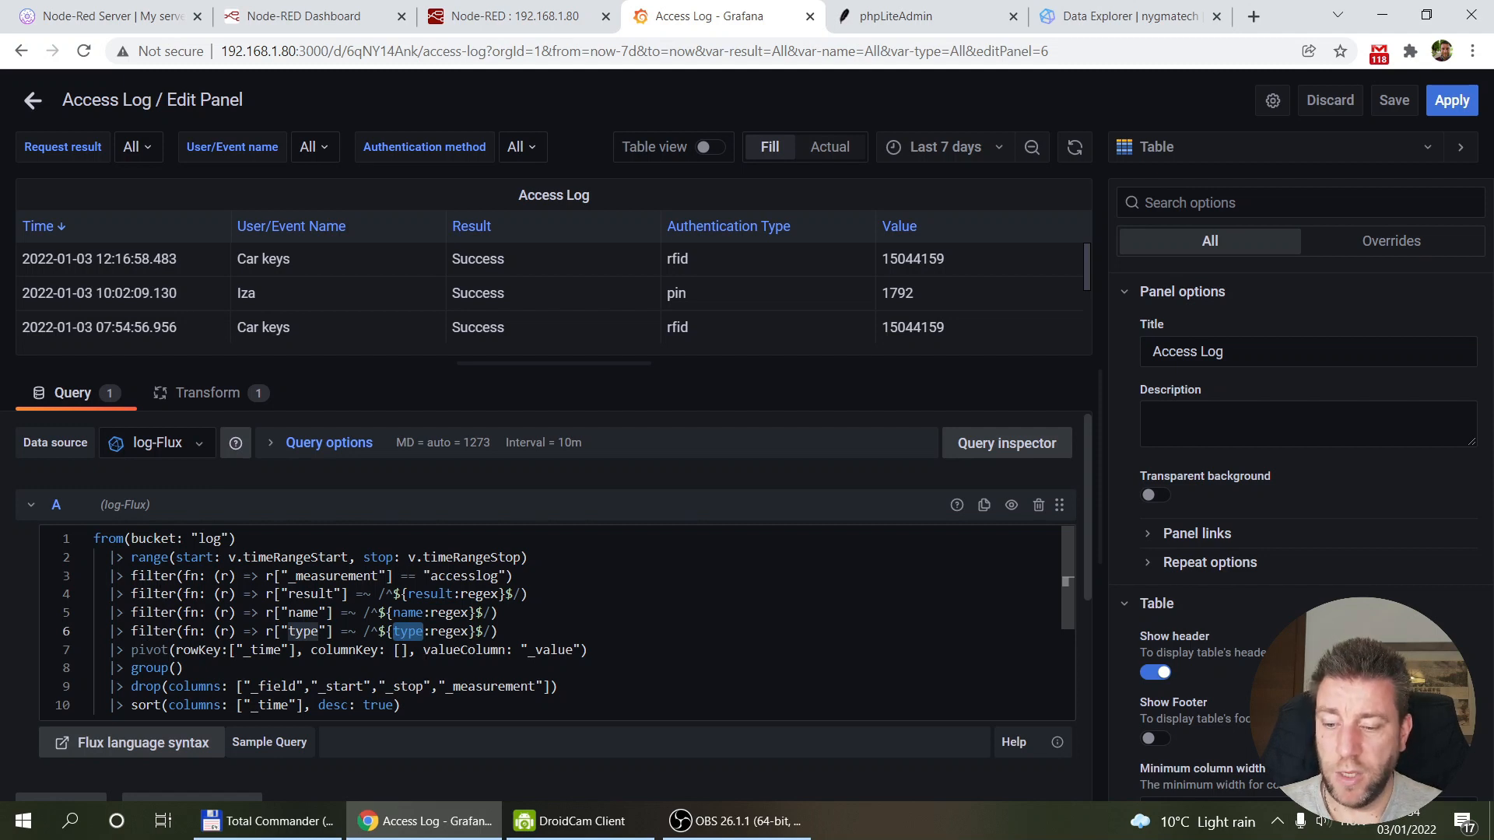
click(297, 631)
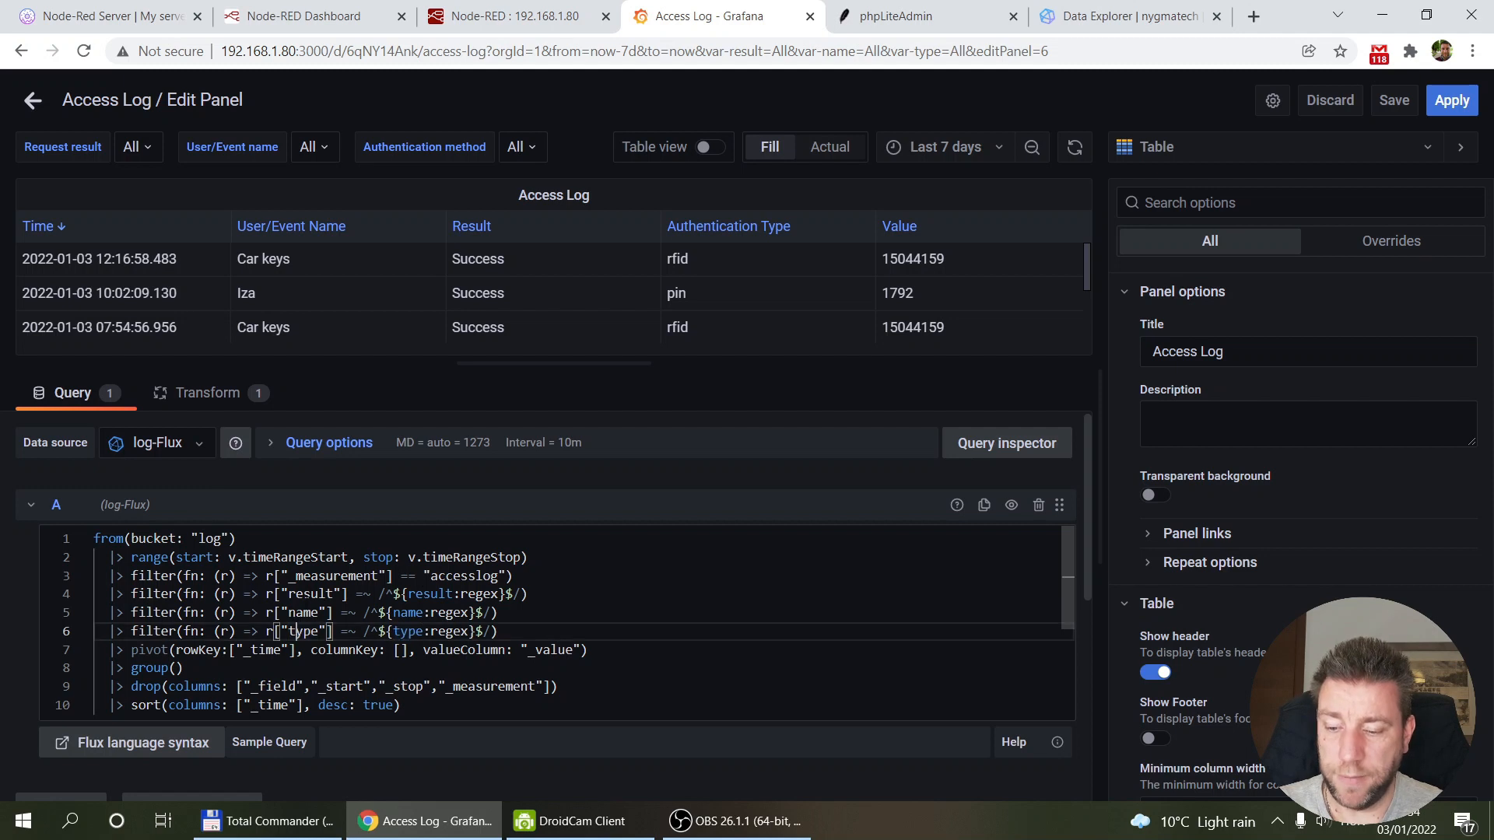
Examine the pivot line with its rowKey, columnKey and valueColumn arguments, and the group line of the table query.
scroll(297, 631, down, 1)
drag(588, 589, 109, 589)
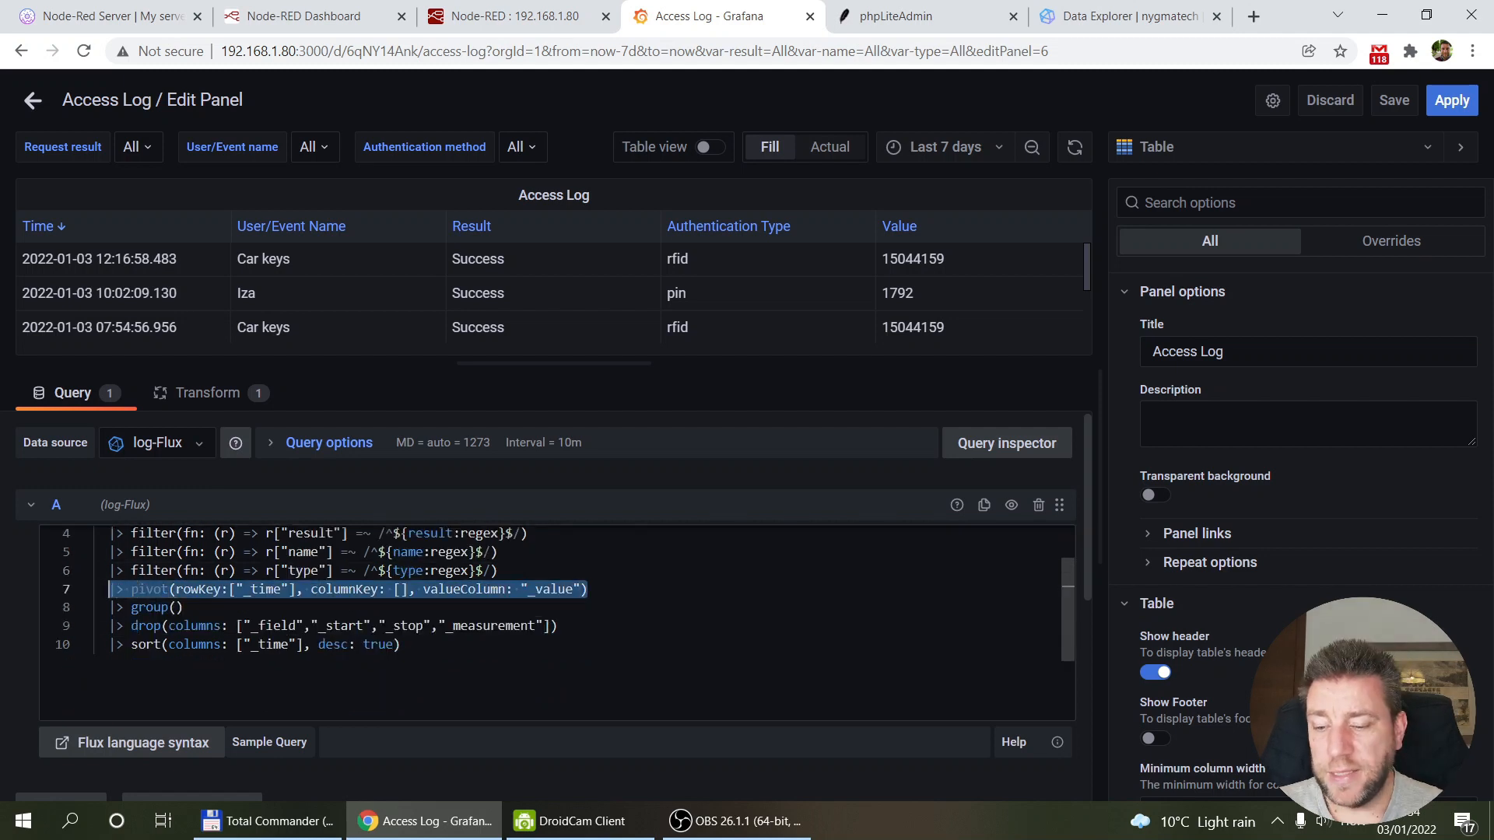
click(173, 589)
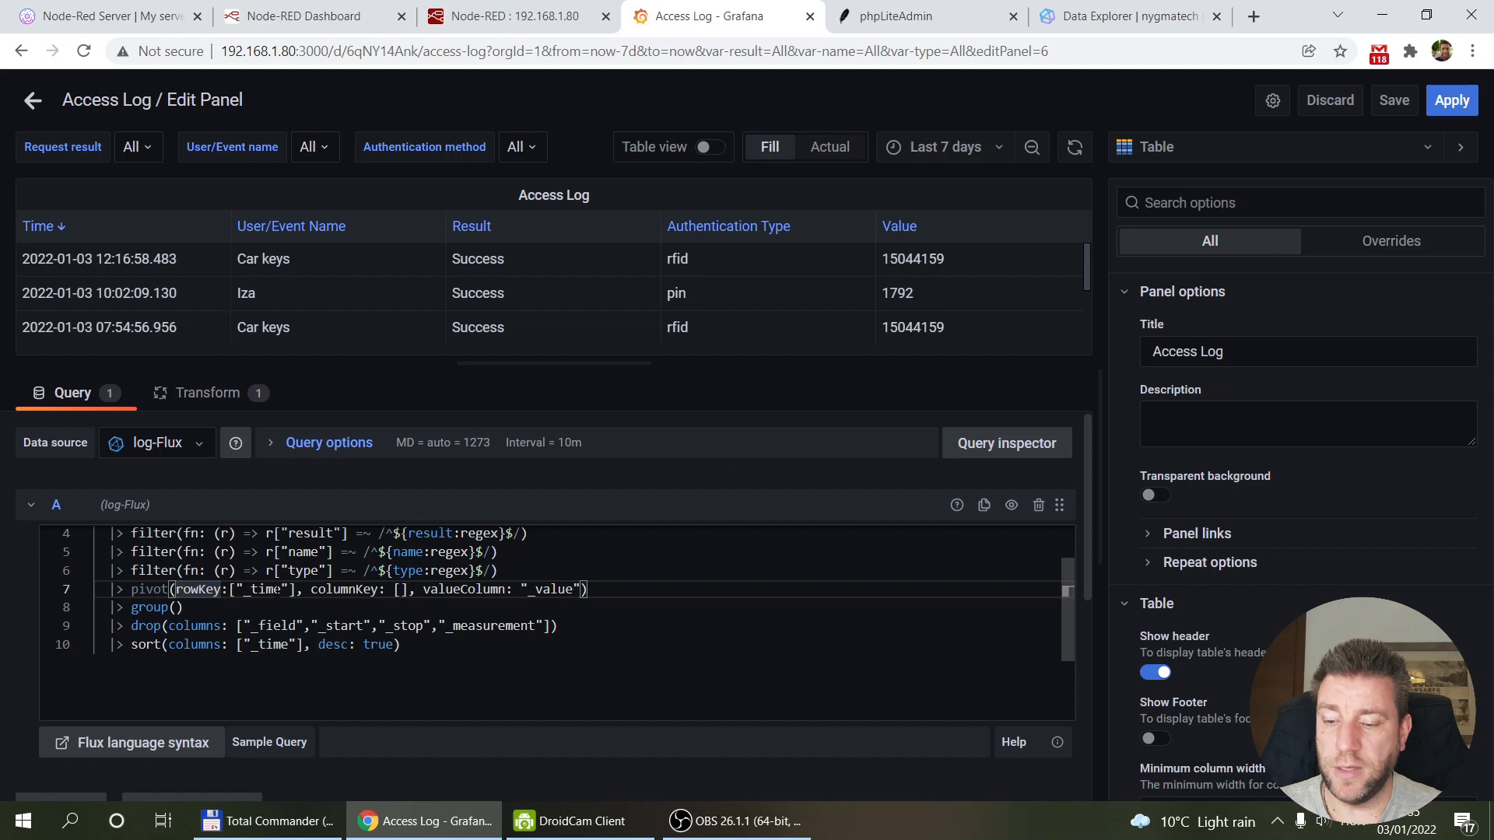
click(146, 590)
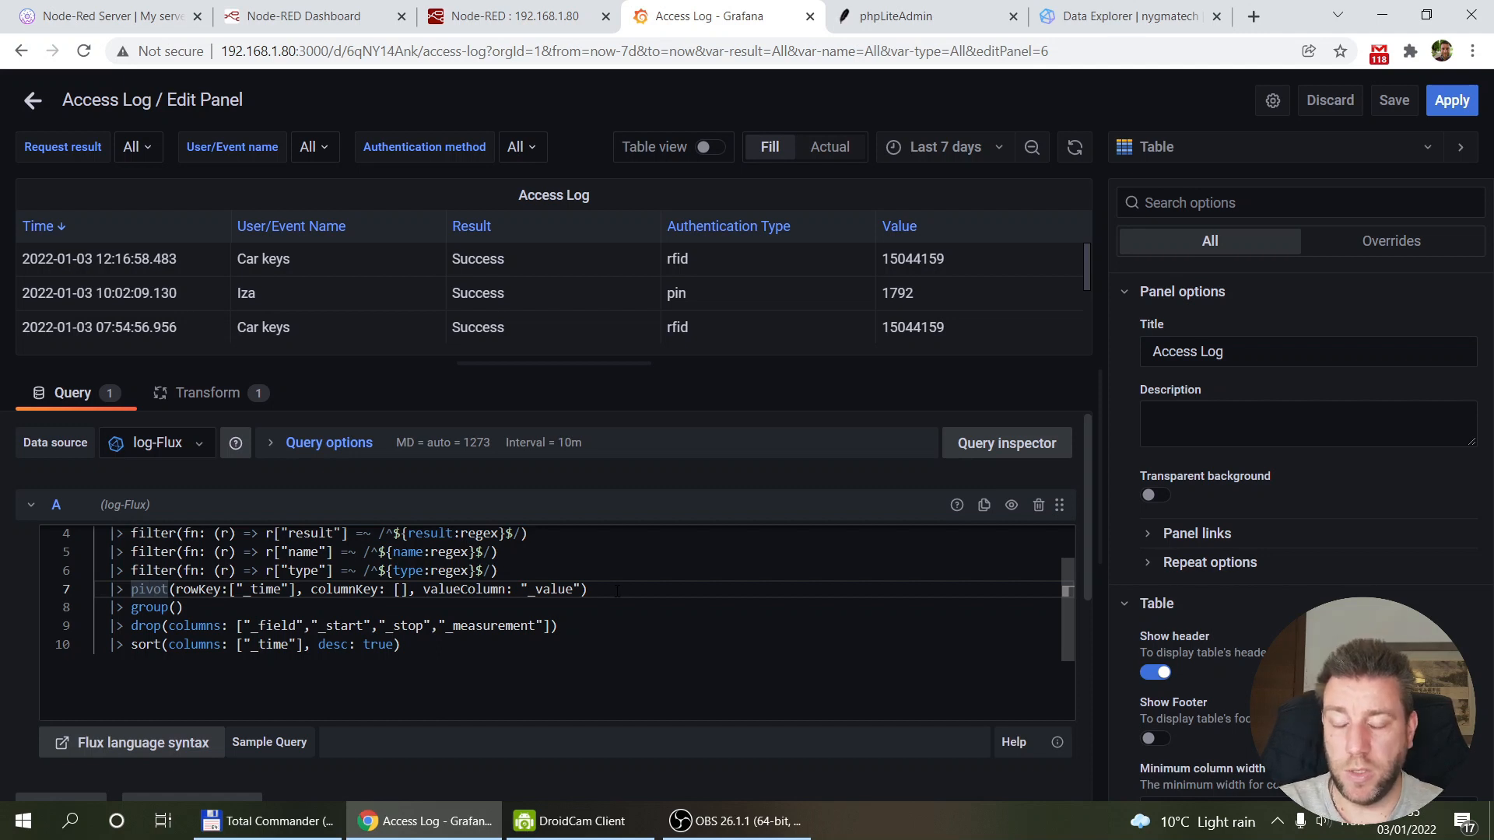
drag(617, 591, 76, 610)
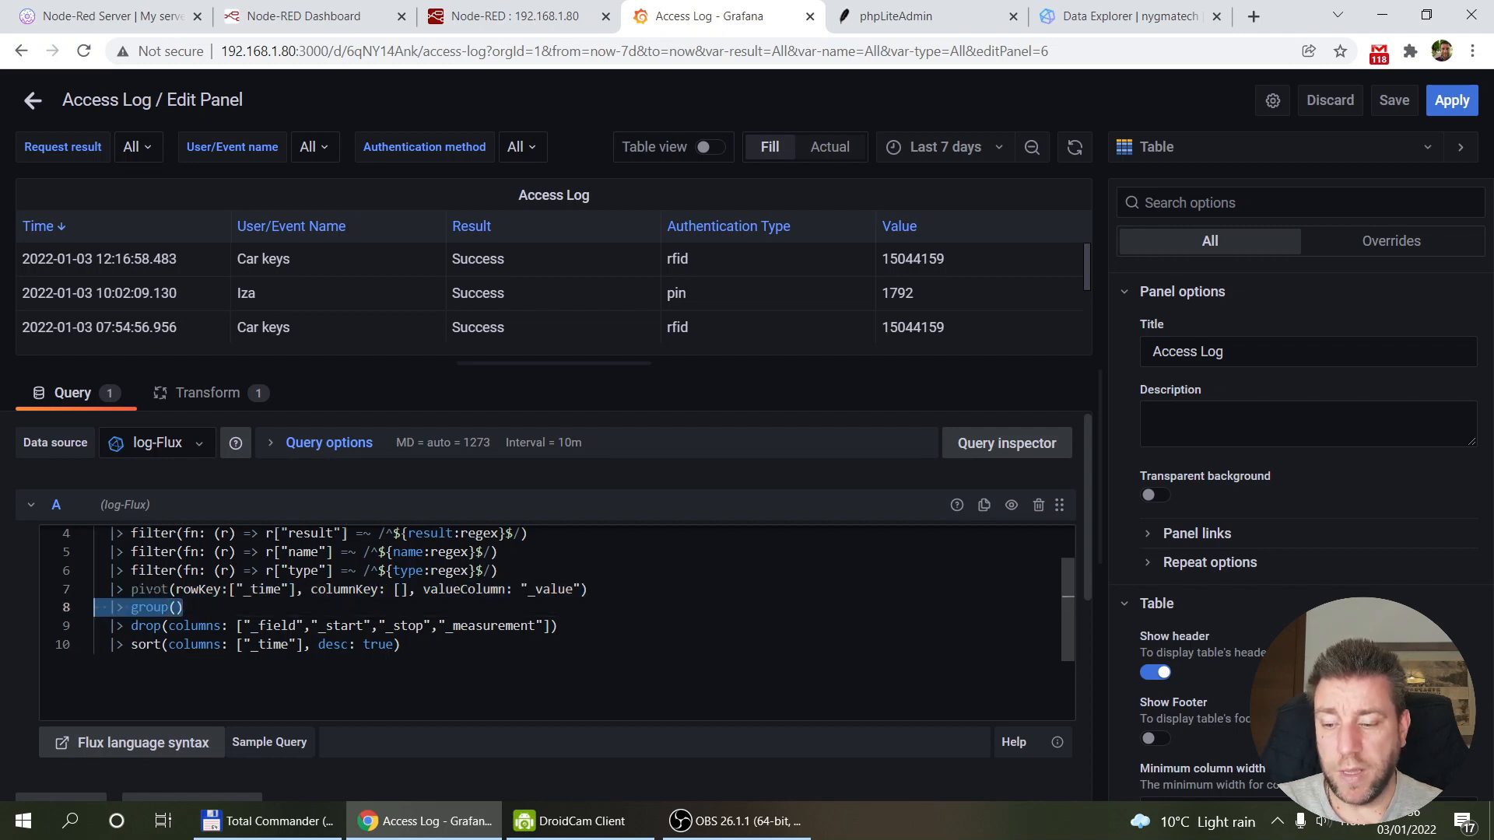
click(134, 590)
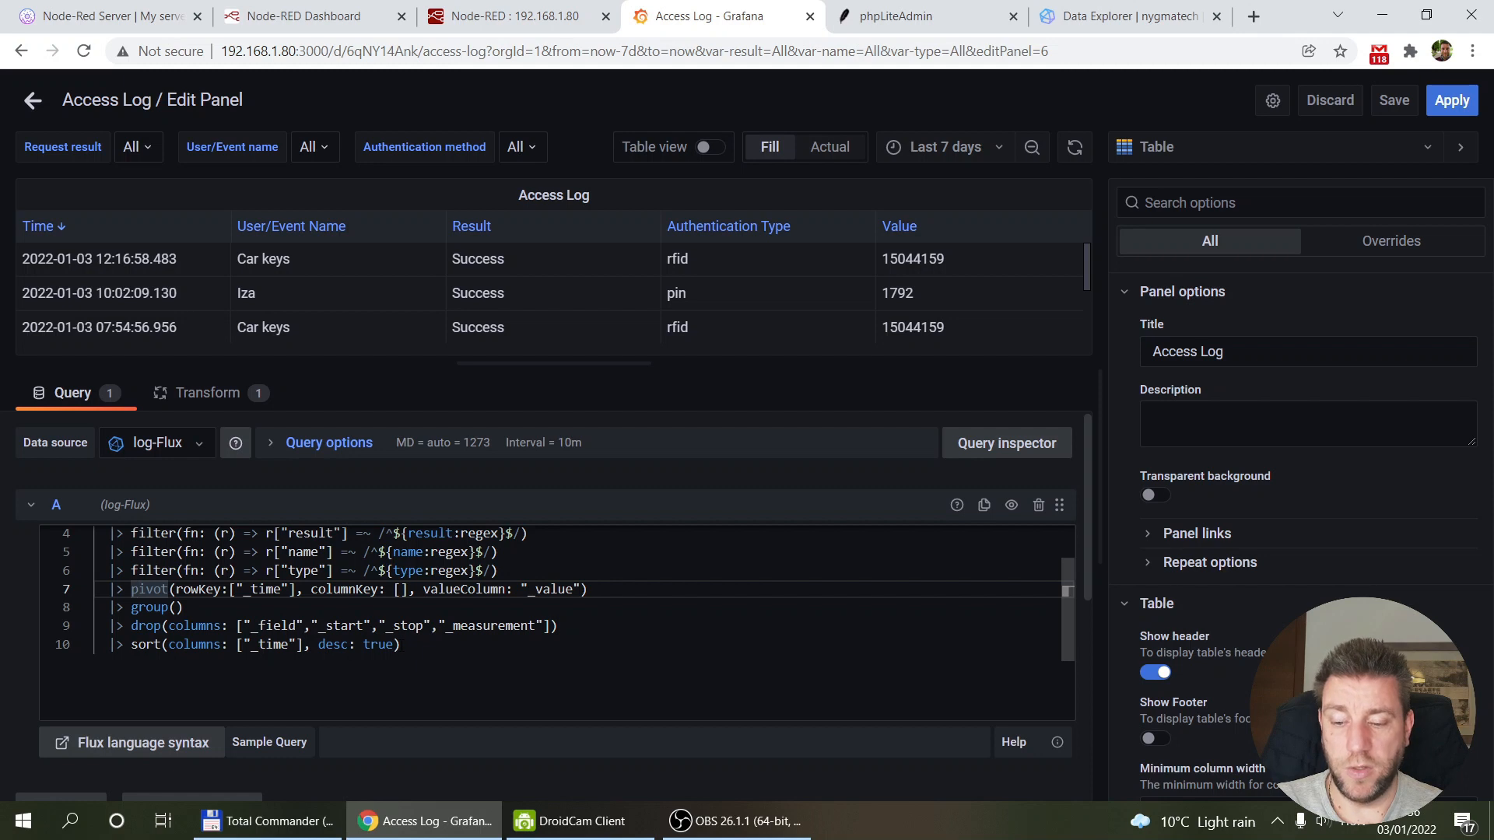
scroll(132, 589, up, 2)
scroll(133, 589, down, 2)
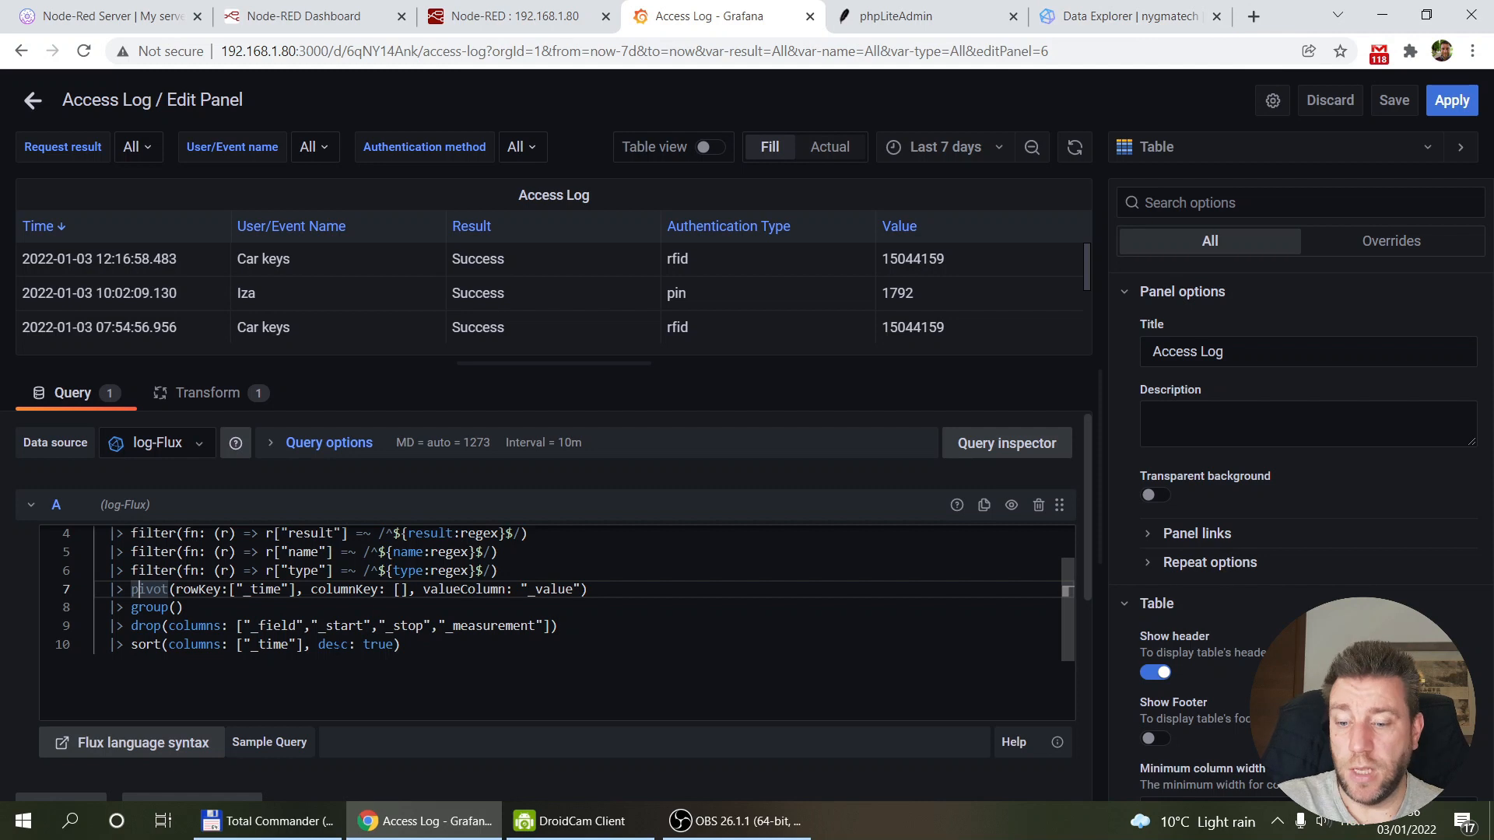
scroll(544, 607, up, 1)
scroll(545, 607, down, 1)
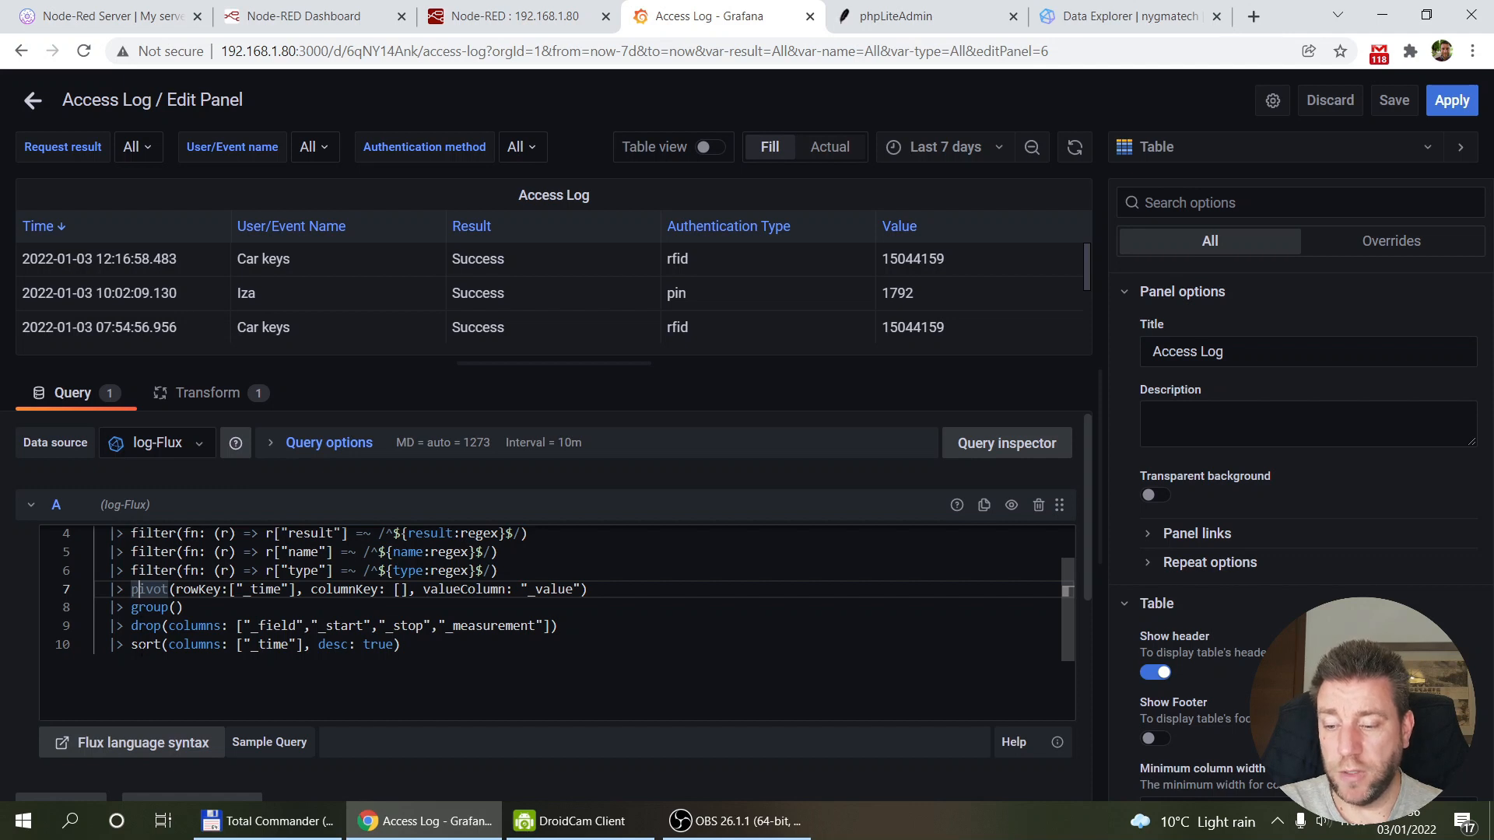
Comment out the query's sort line with // and remove the comment marker again.
click(92, 646)
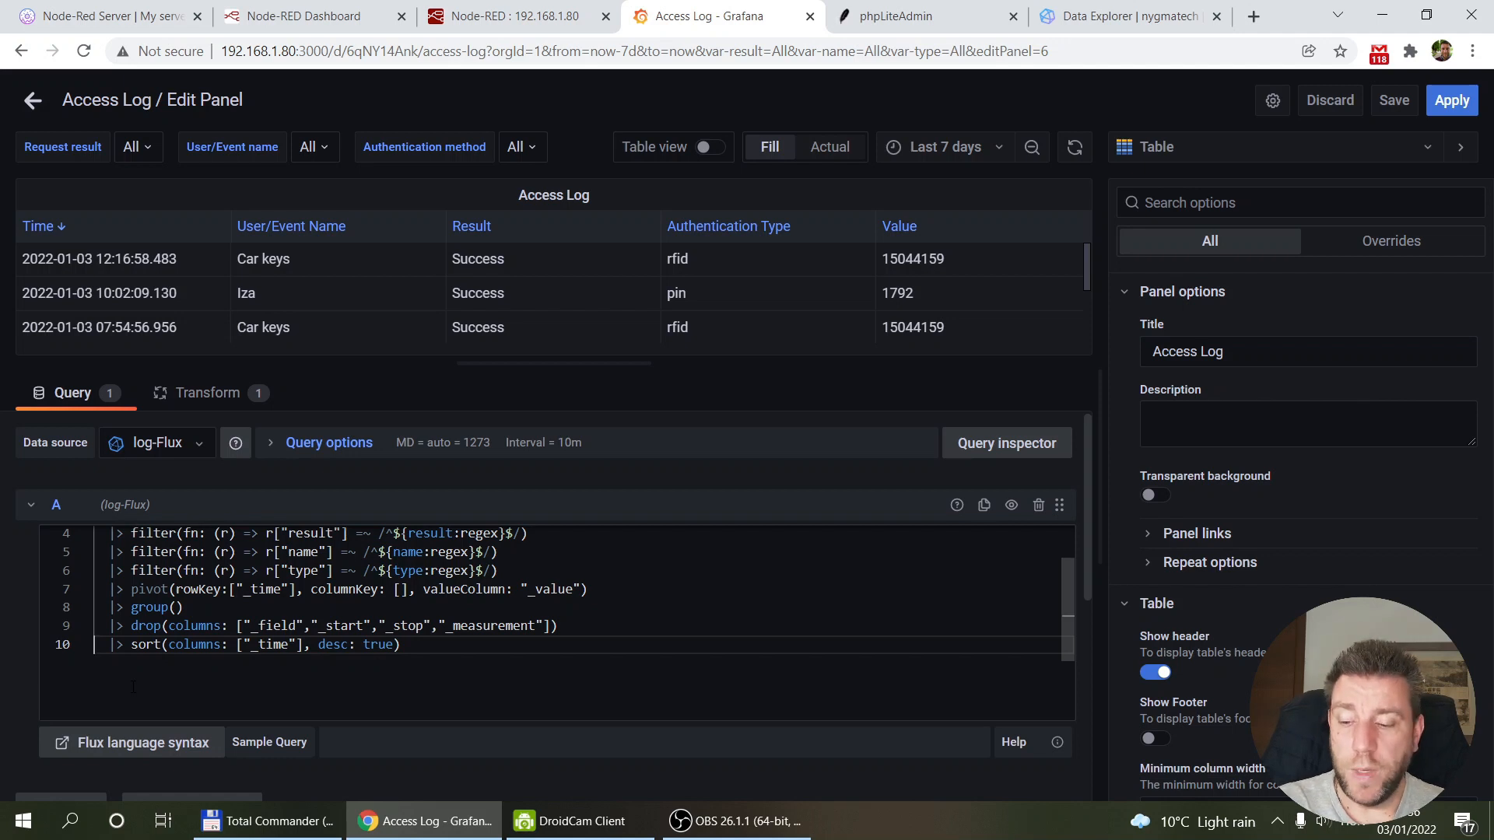
text(--)
key(BackSpace)
key(BackSpace)
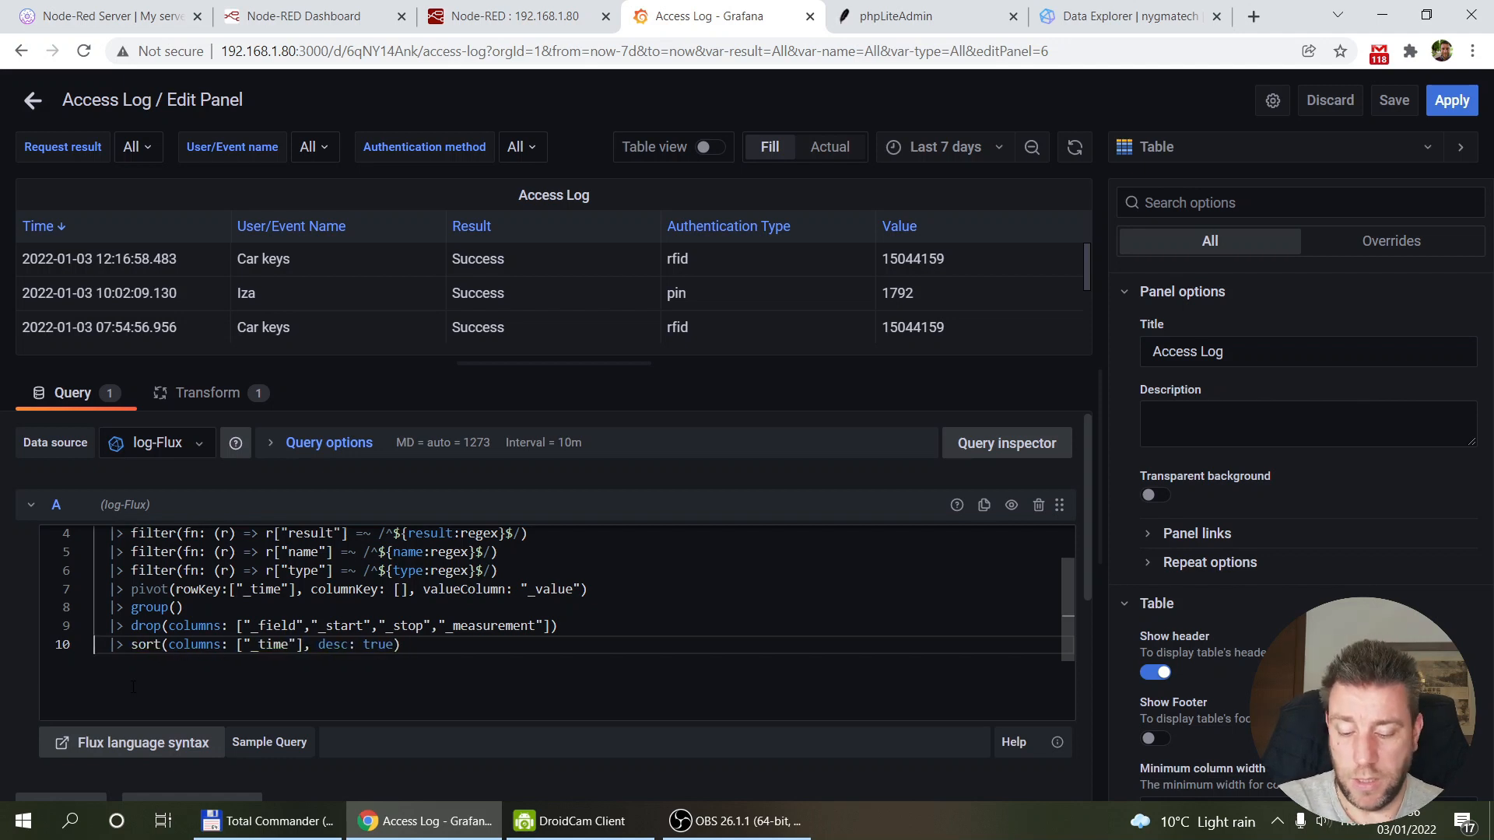
text(//)
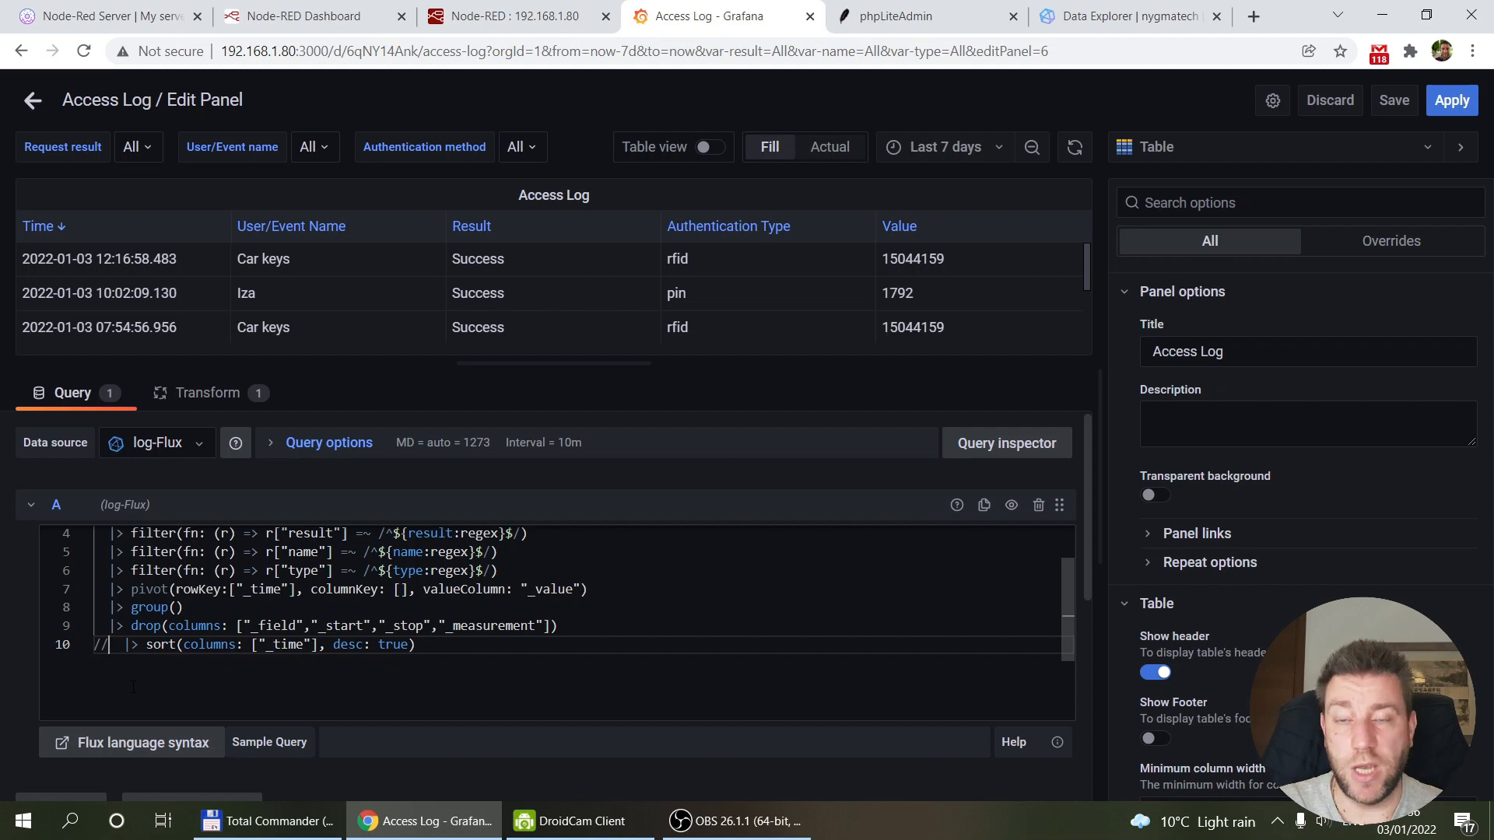
key(BackSpace)
key(BackSpace)
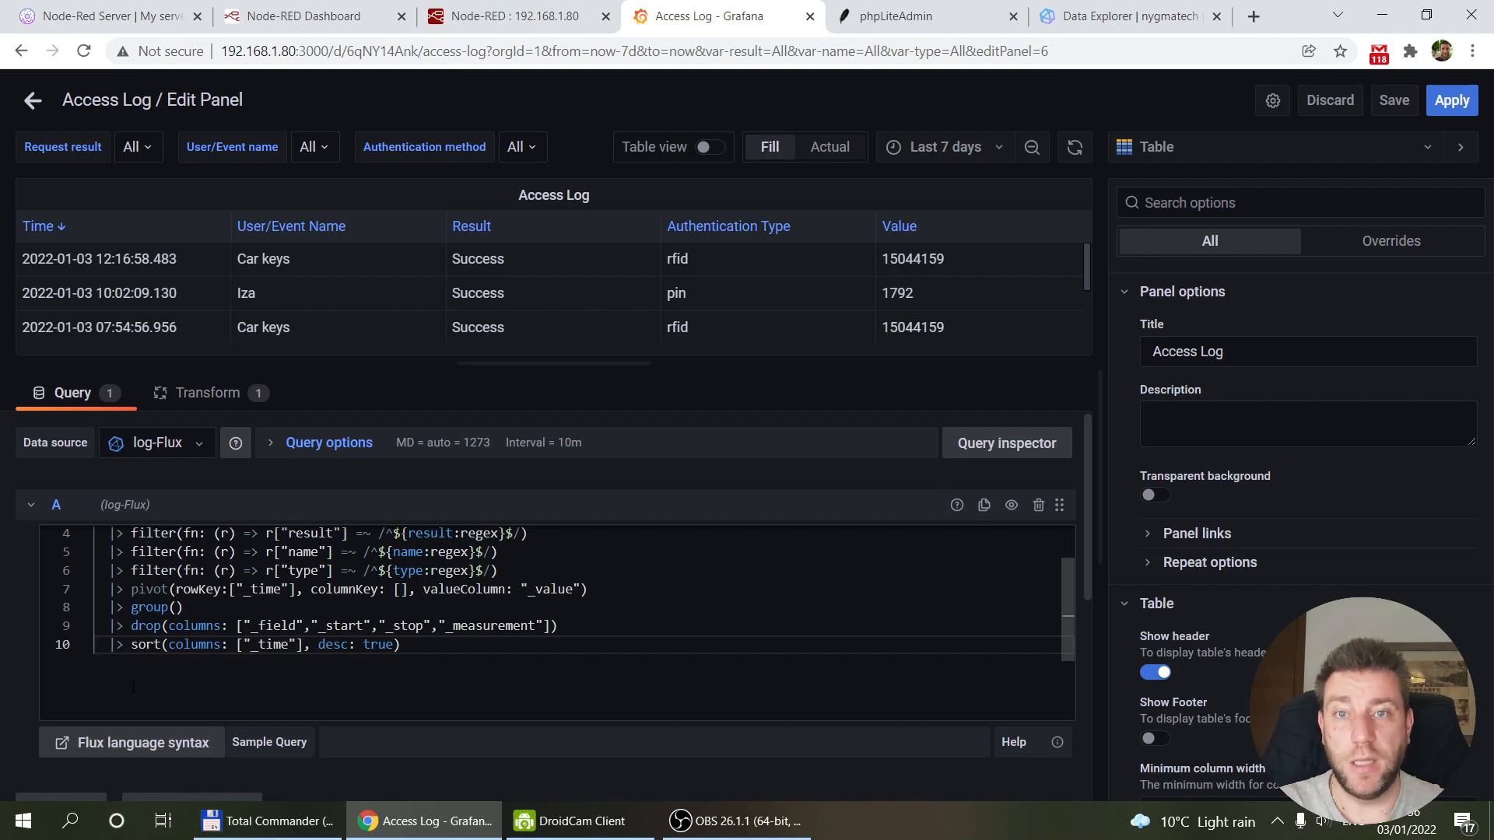
View the accesslog query in the InfluxDB Data Explorer, and return to the table query in the Grafana panel editor.
click(1120, 15)
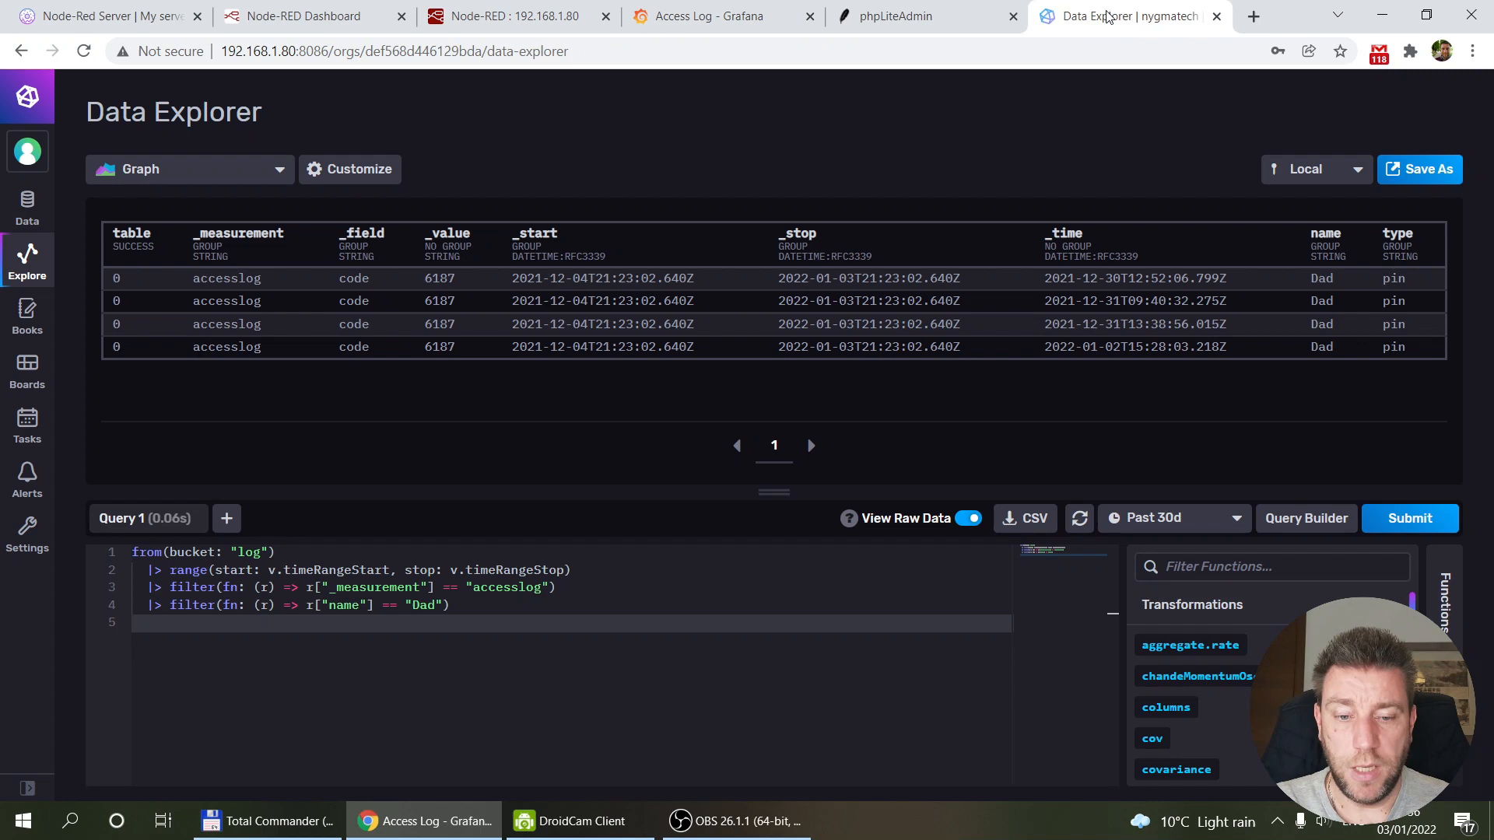
click(697, 15)
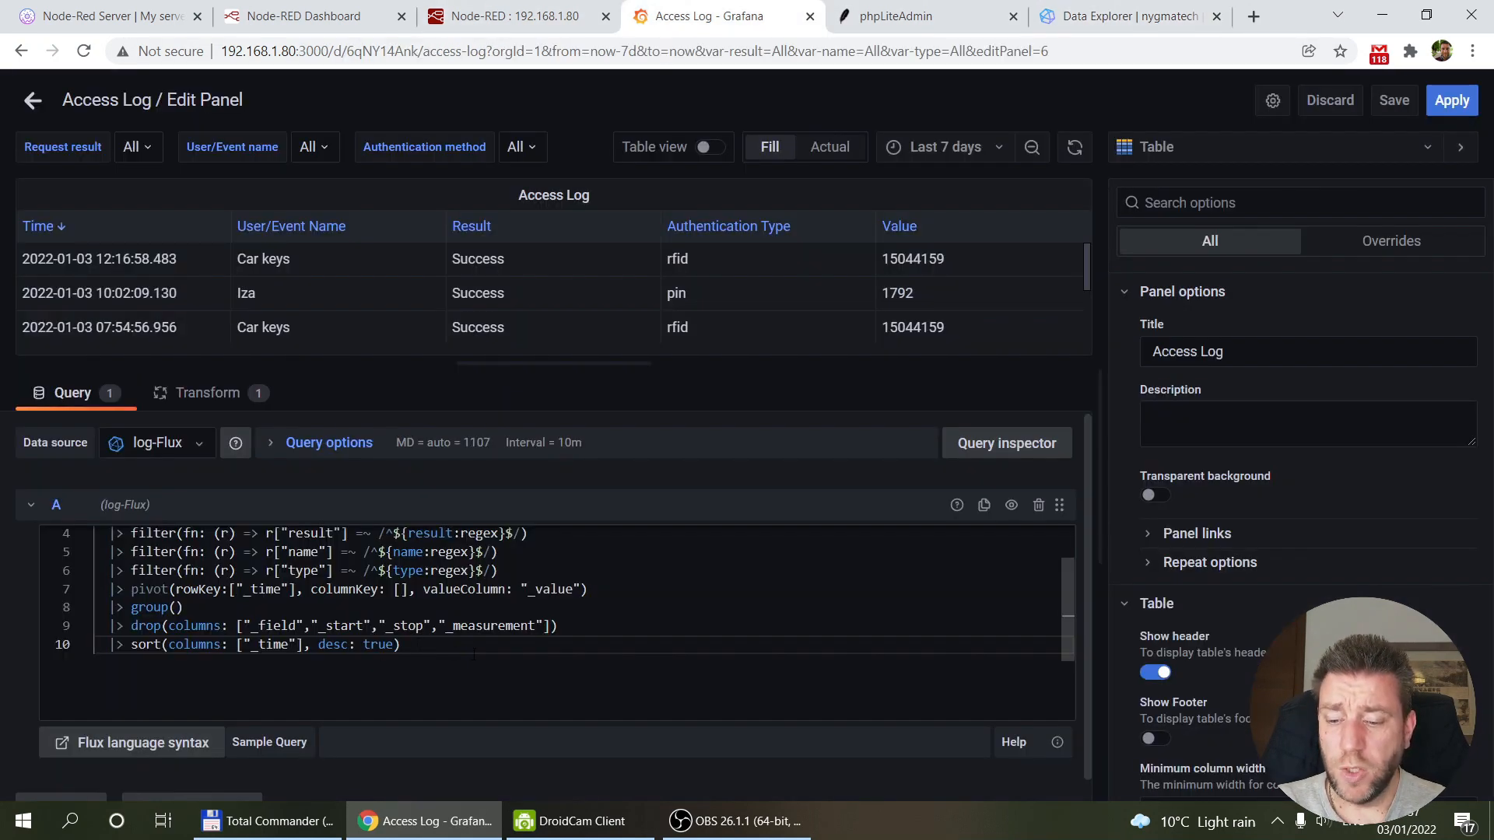
scroll(470, 651, up, 2)
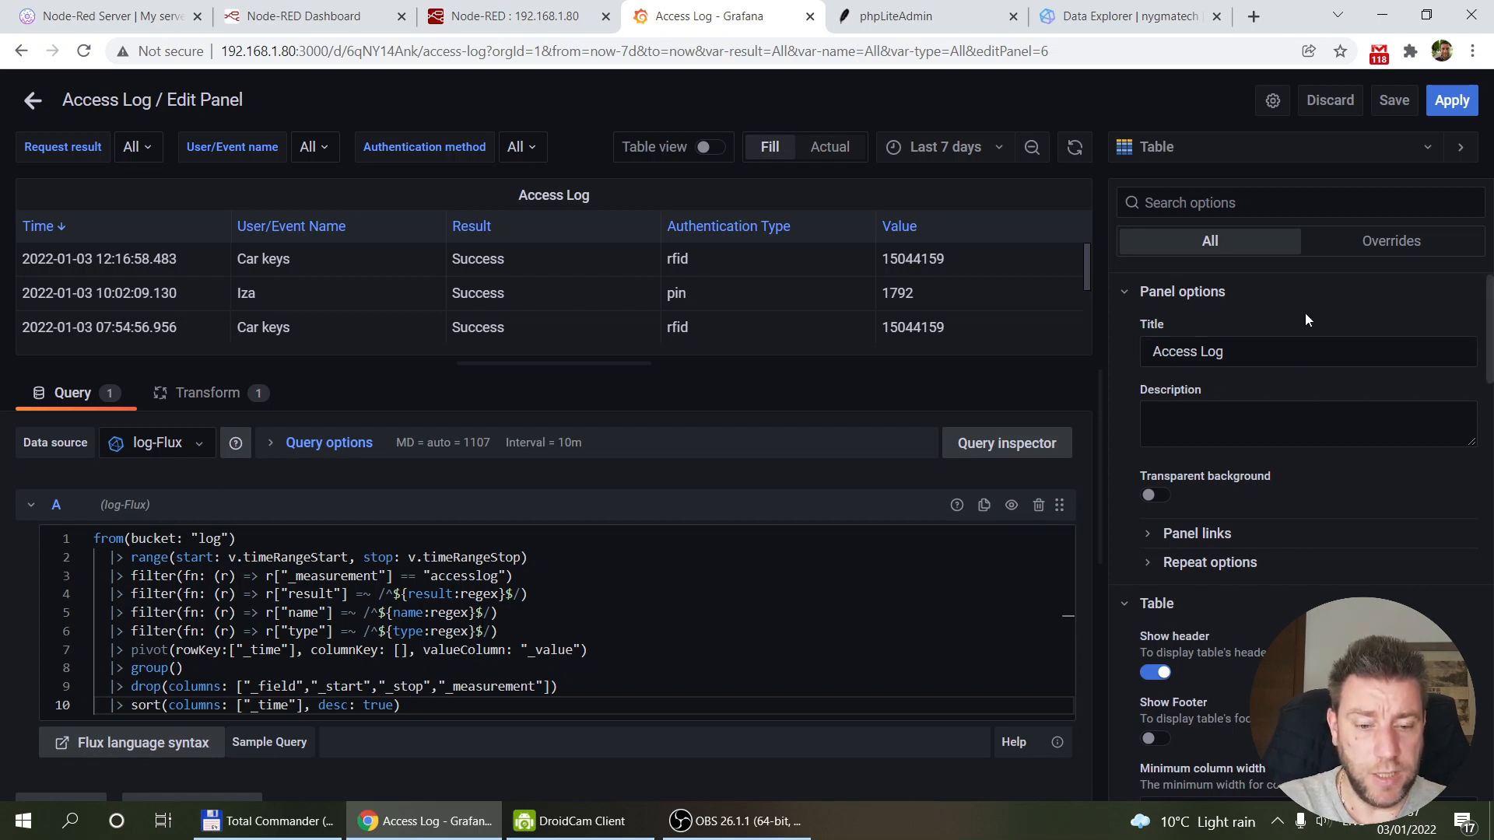
Examine the Access Log table's field overrides, expanding the display name settings for the _time, result and type fields.
click(1378, 246)
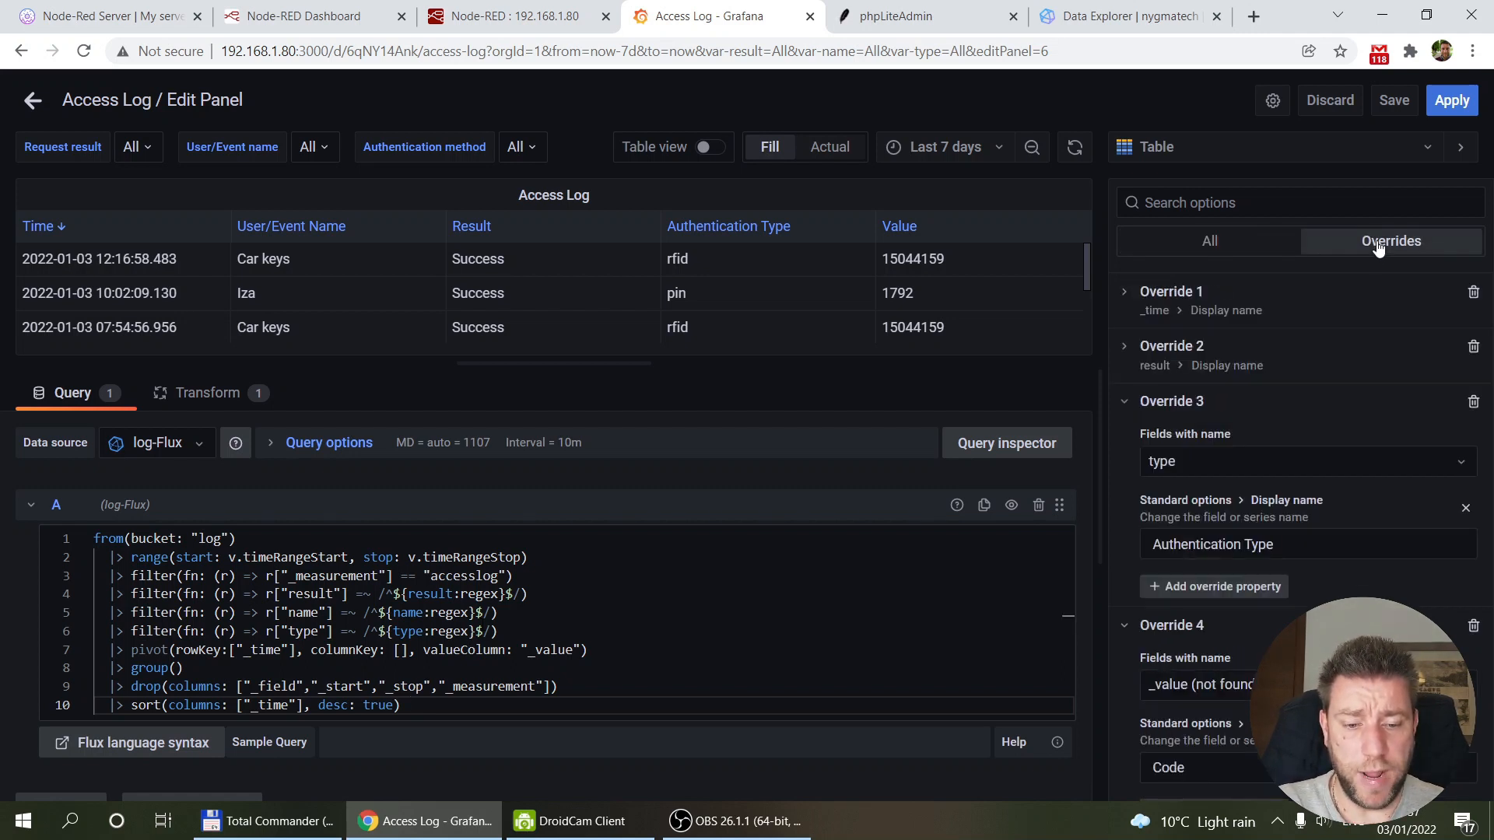
click(1125, 401)
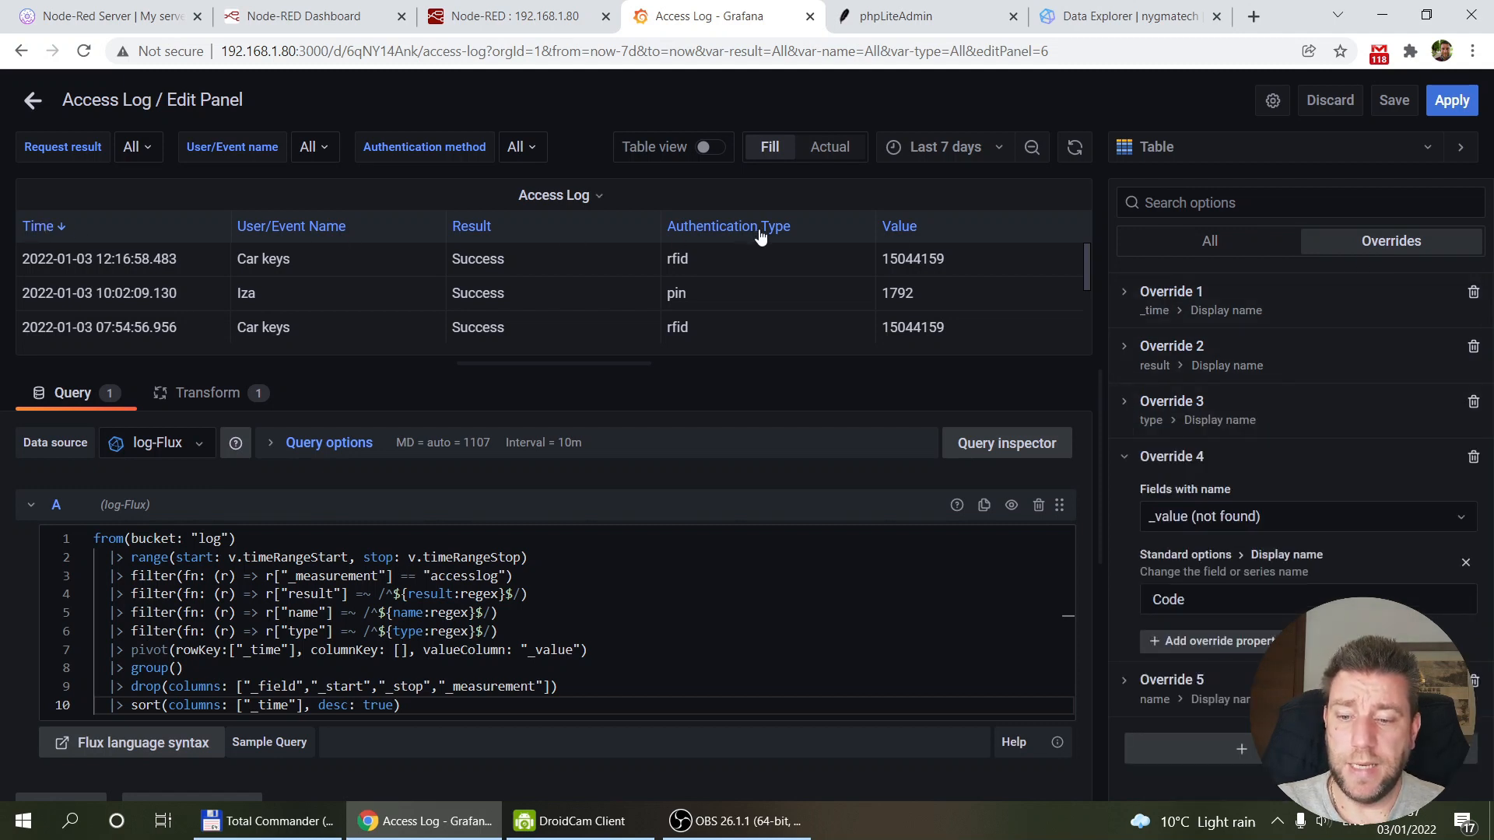
click(1125, 294)
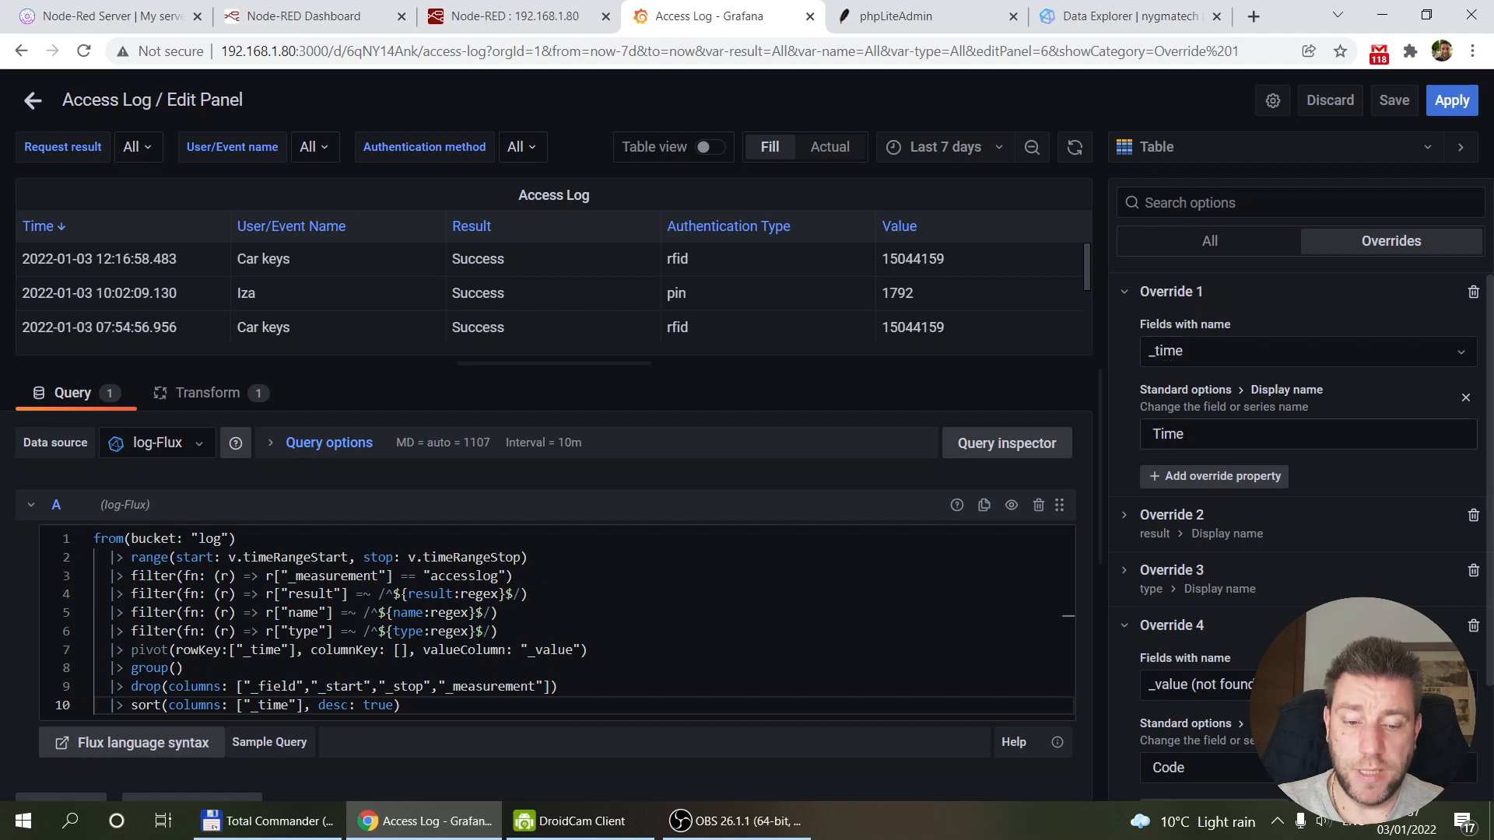
click(1144, 520)
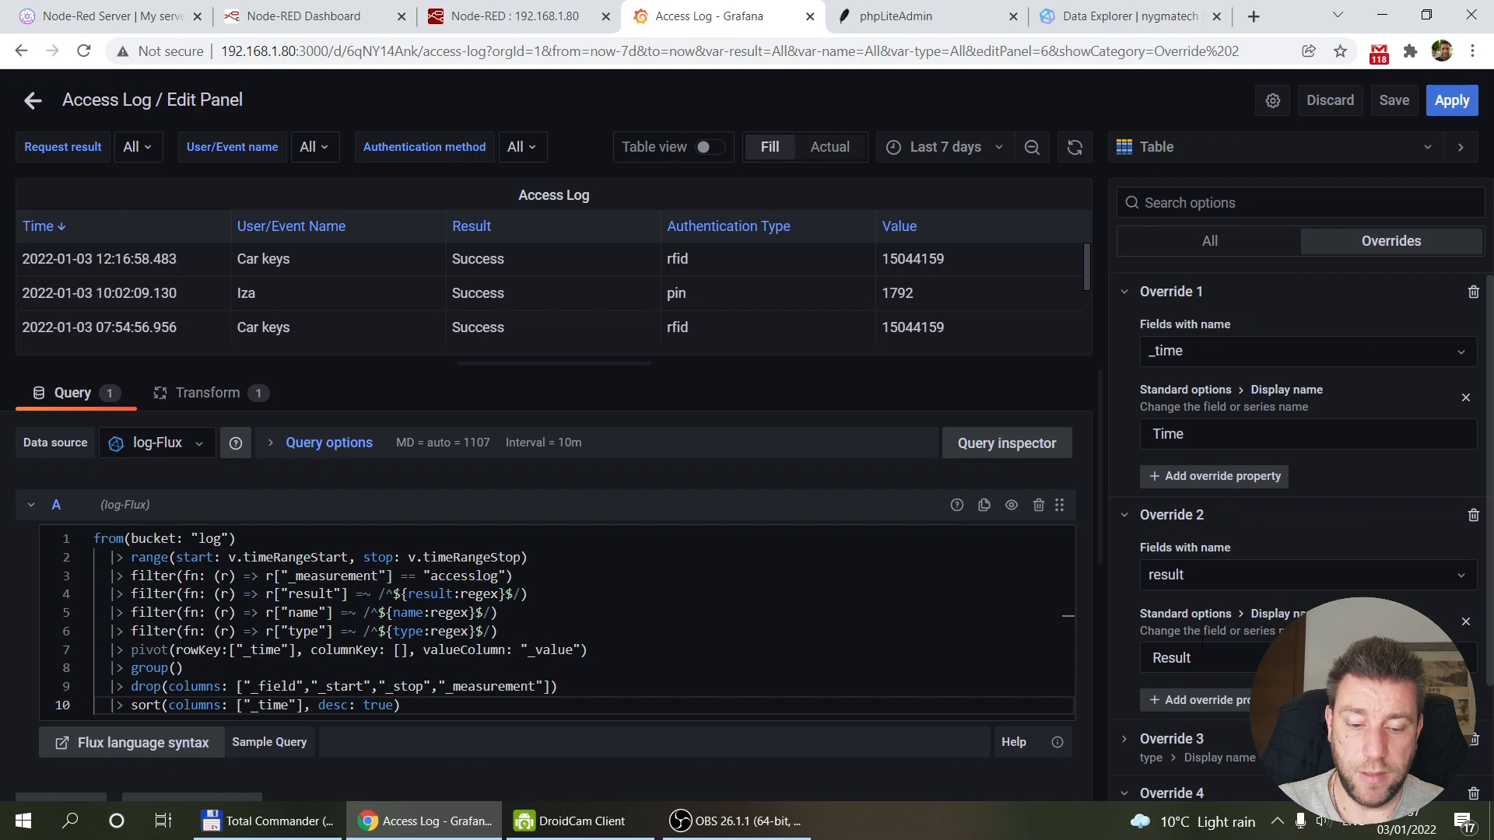
click(1207, 745)
scroll(1224, 684, down, 3)
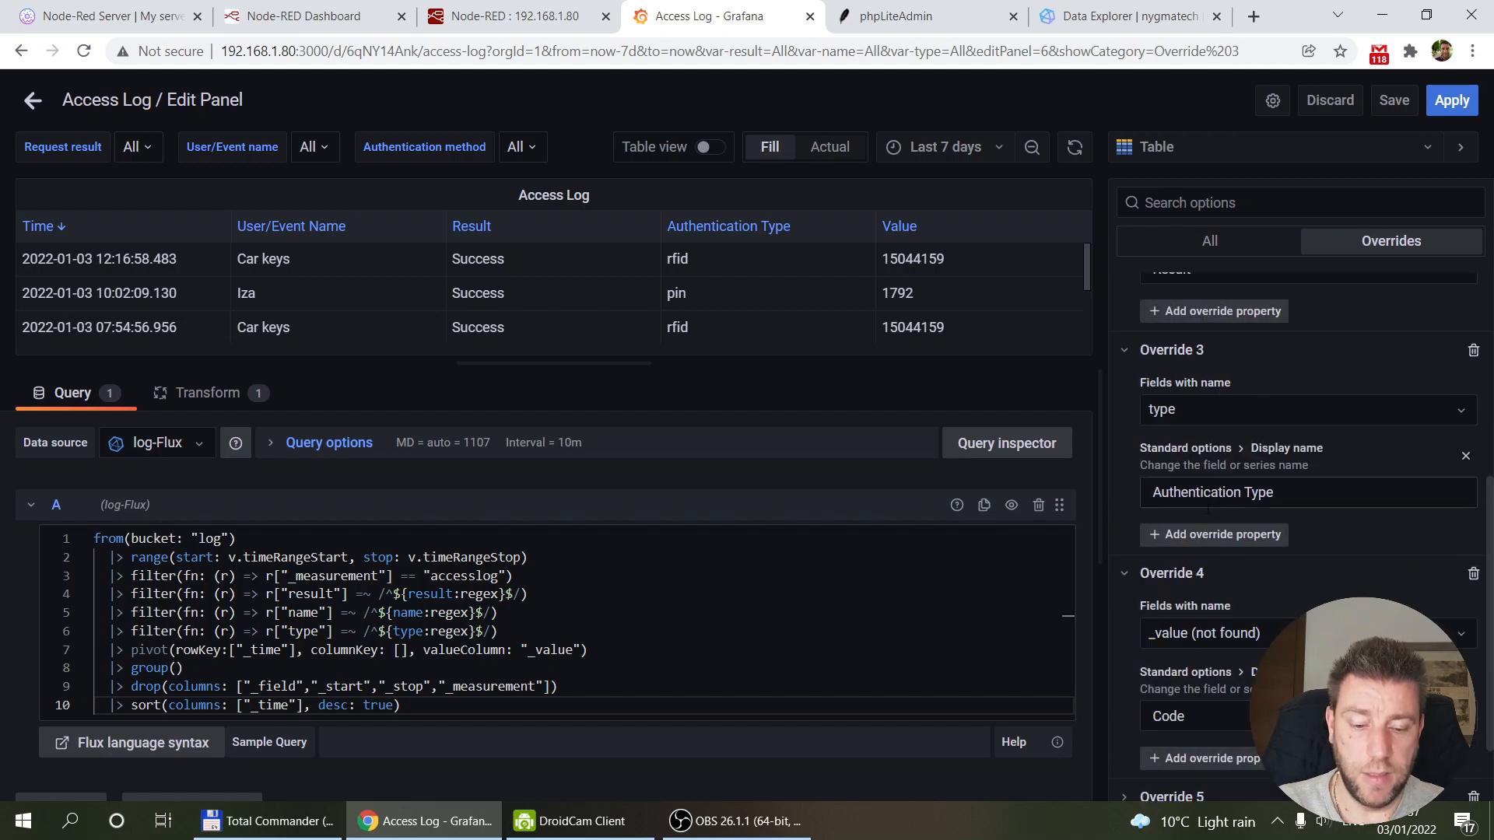
scroll(1229, 623, down, 1)
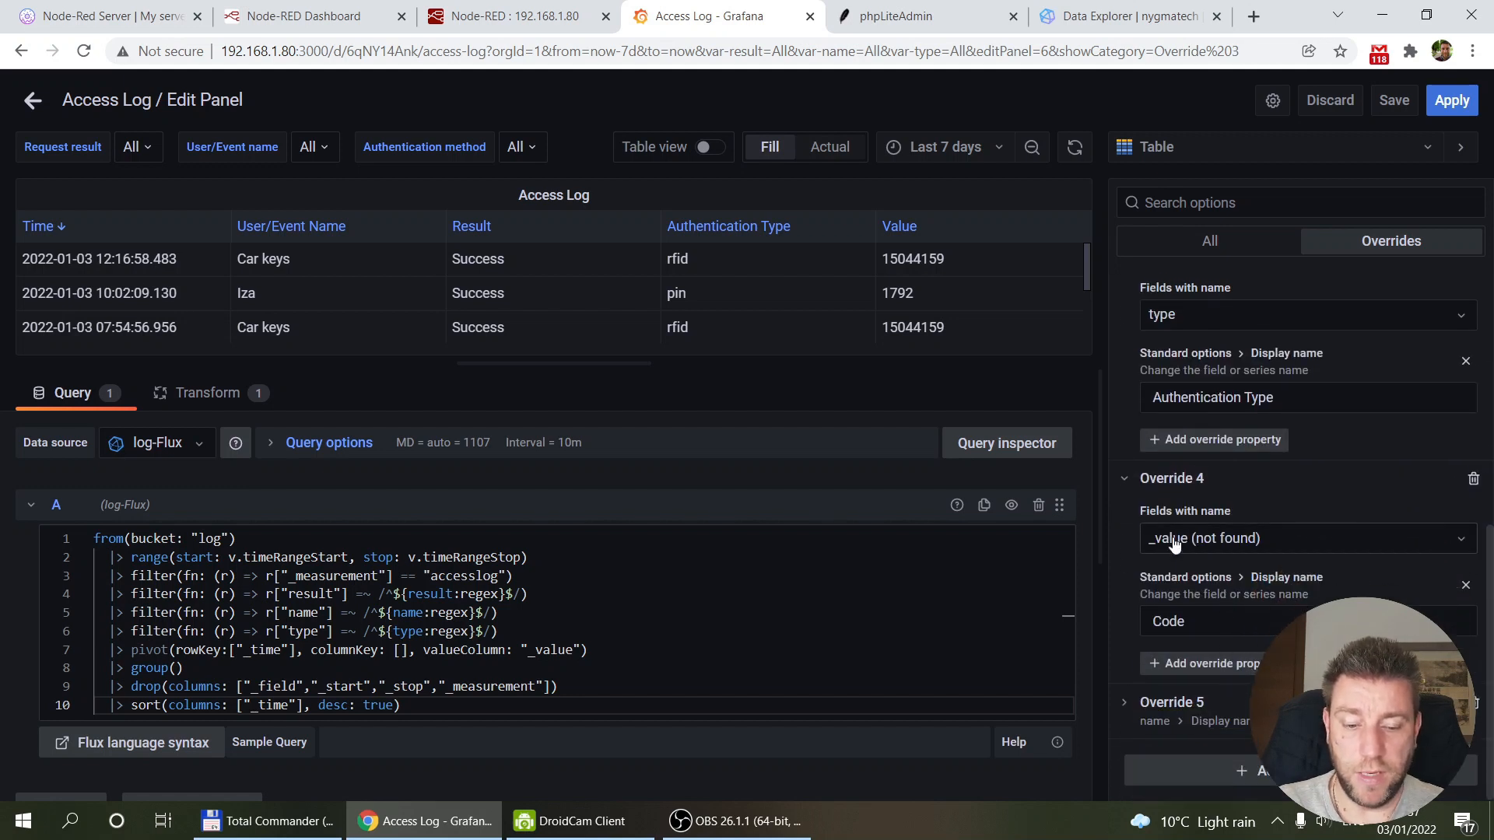
scroll(1214, 389, up, 5)
Examine all of the table panel's options, including the standard options, thresholds, value mappings and data links.
click(1170, 248)
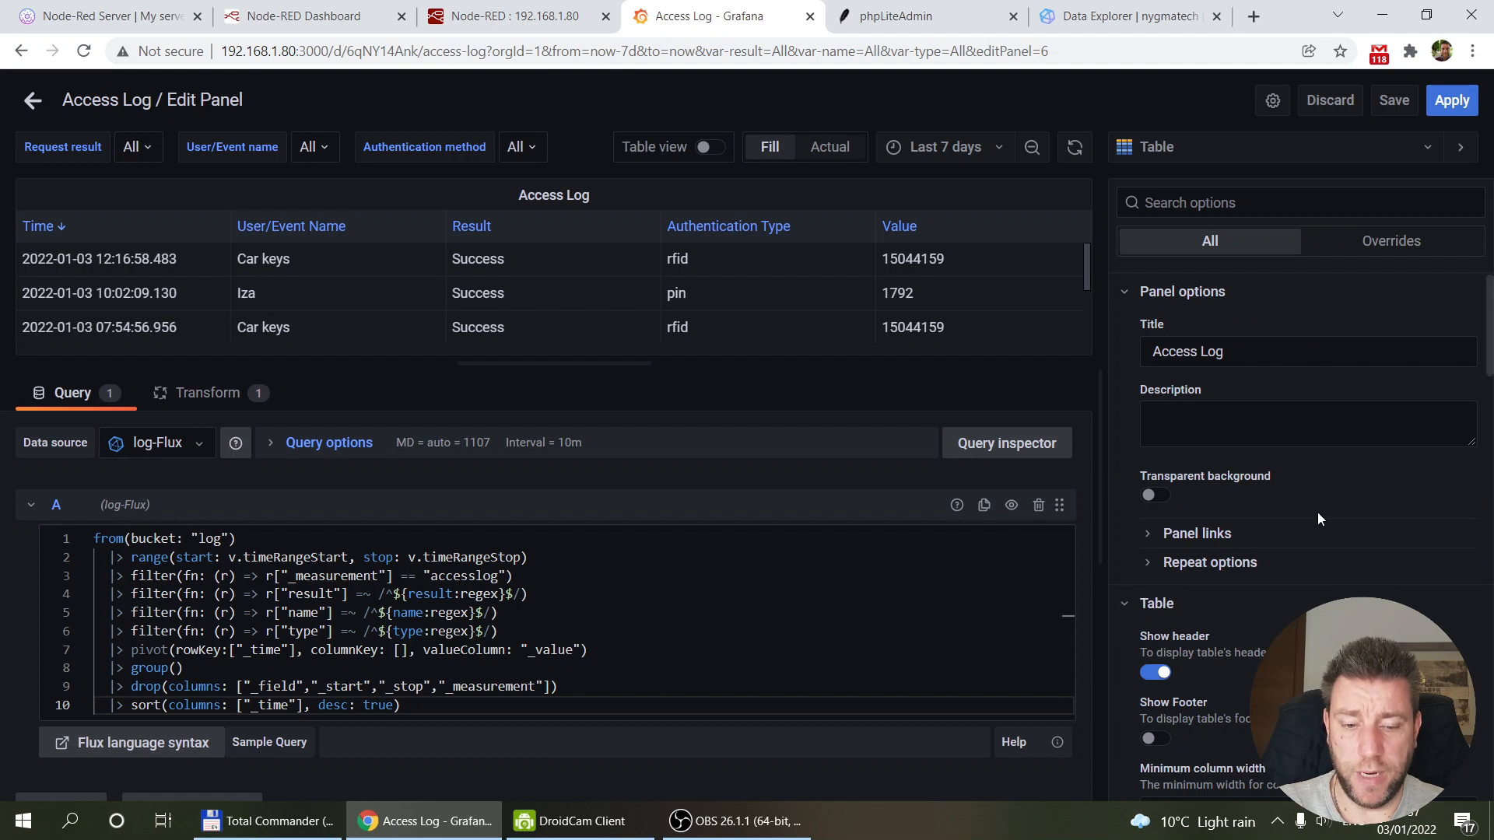
scroll(1318, 512, down, 6)
scroll(1282, 446, down, 2)
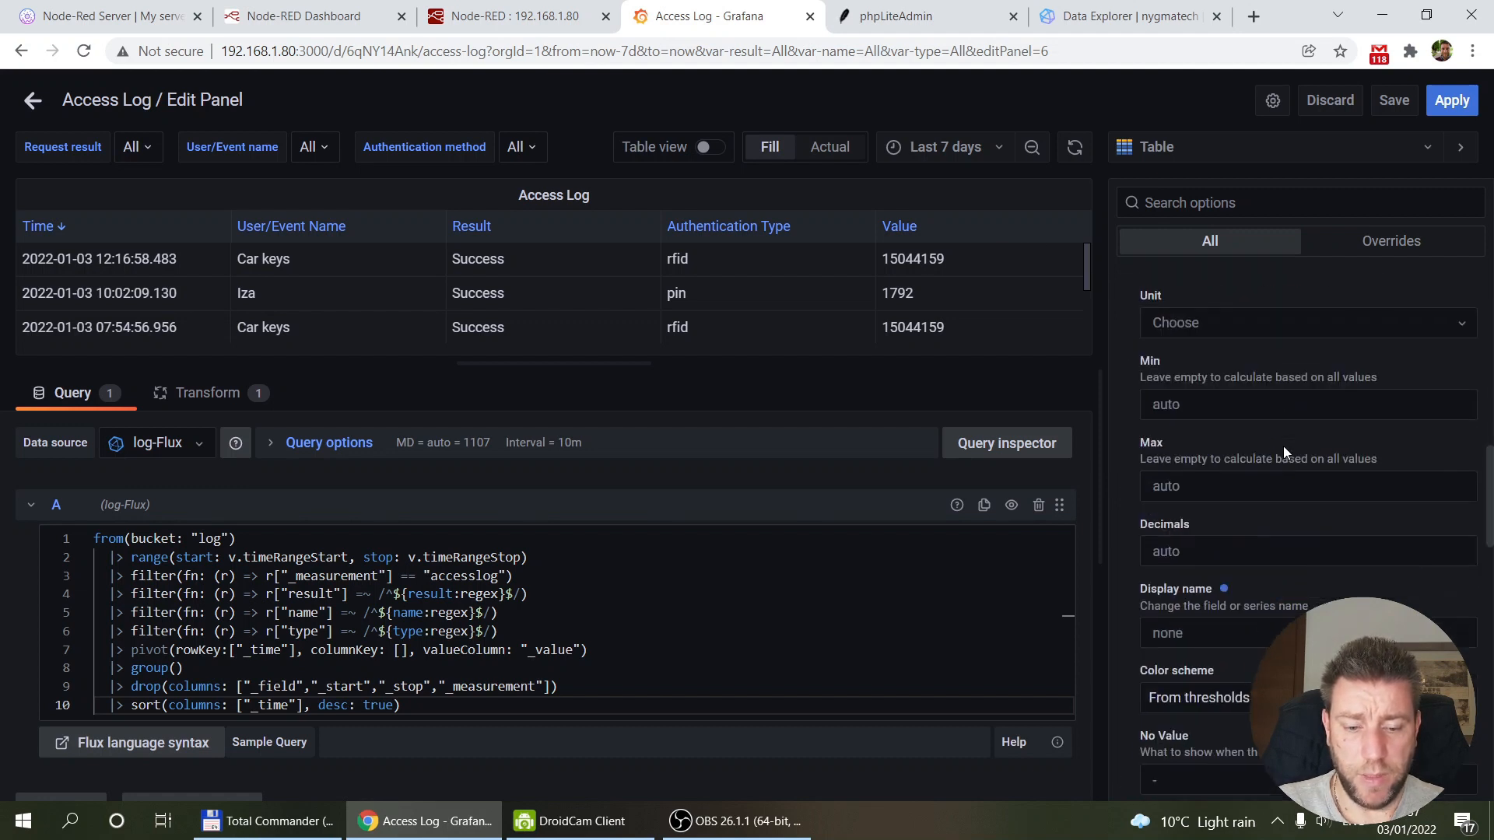
scroll(1276, 467, down, 3)
scroll(1262, 514, down, 2)
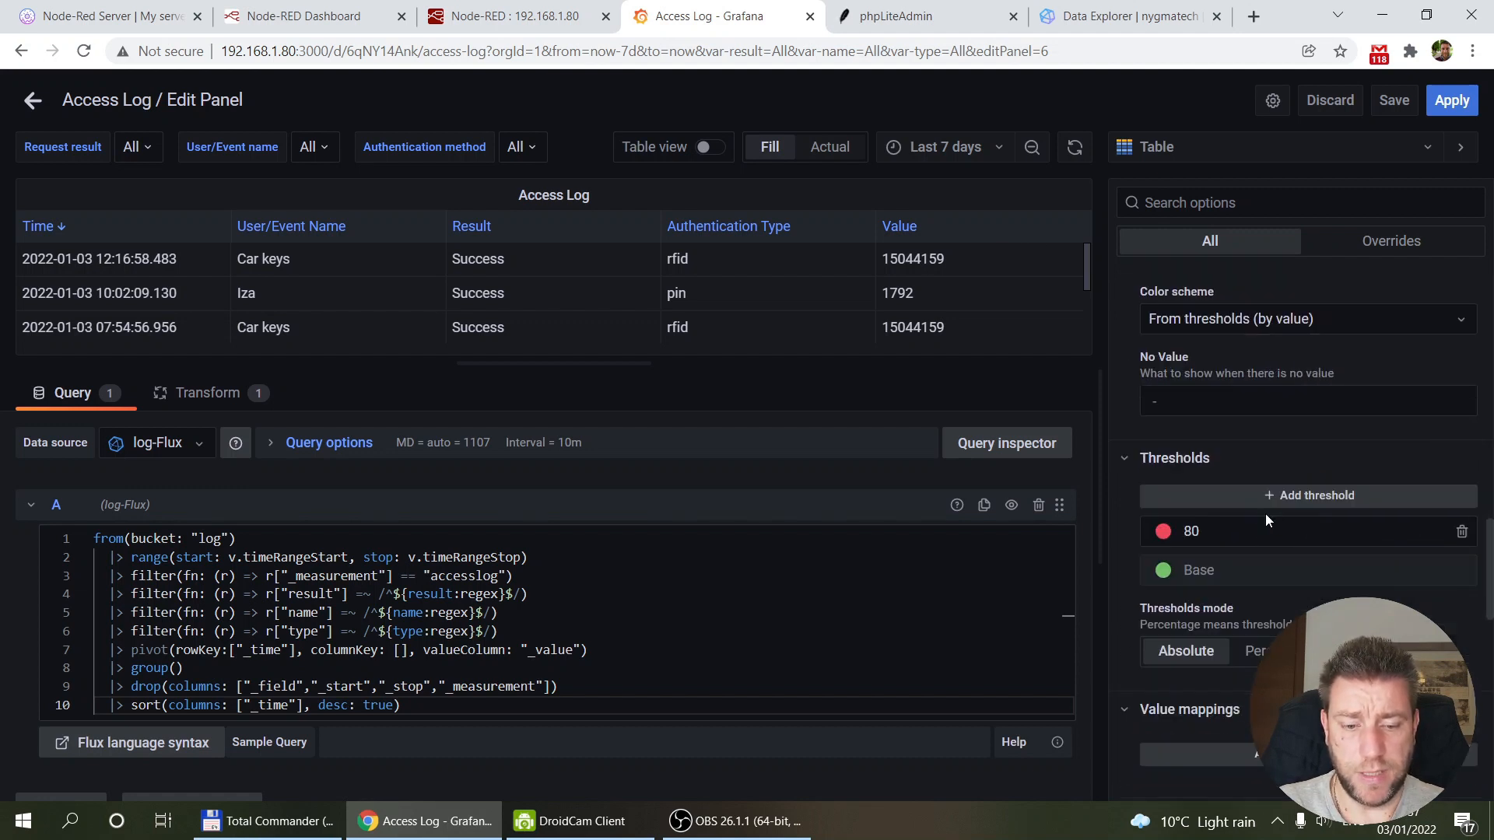
scroll(1265, 514, down, 3)
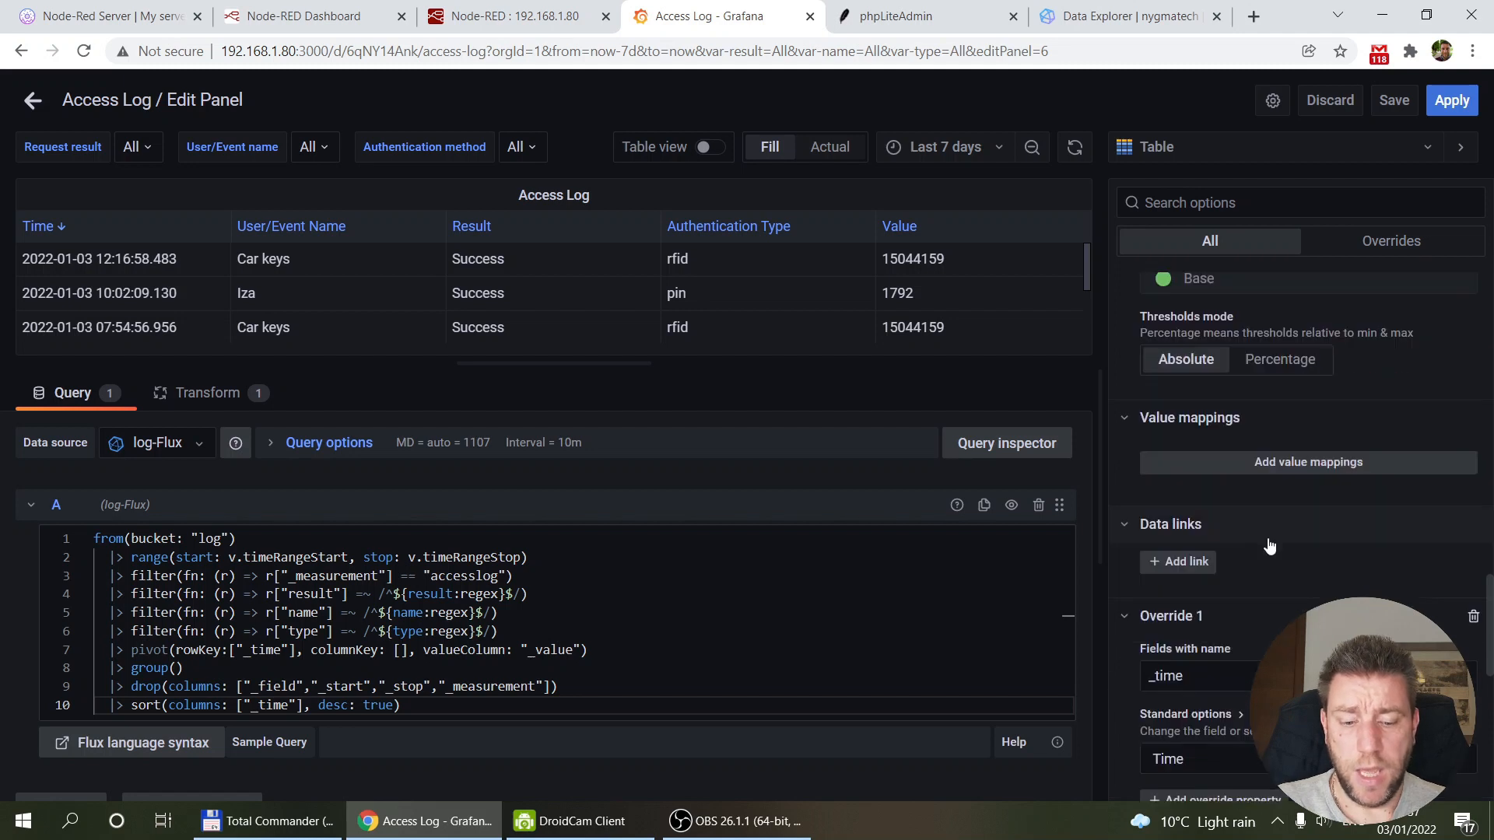
scroll(1270, 545, down, 2)
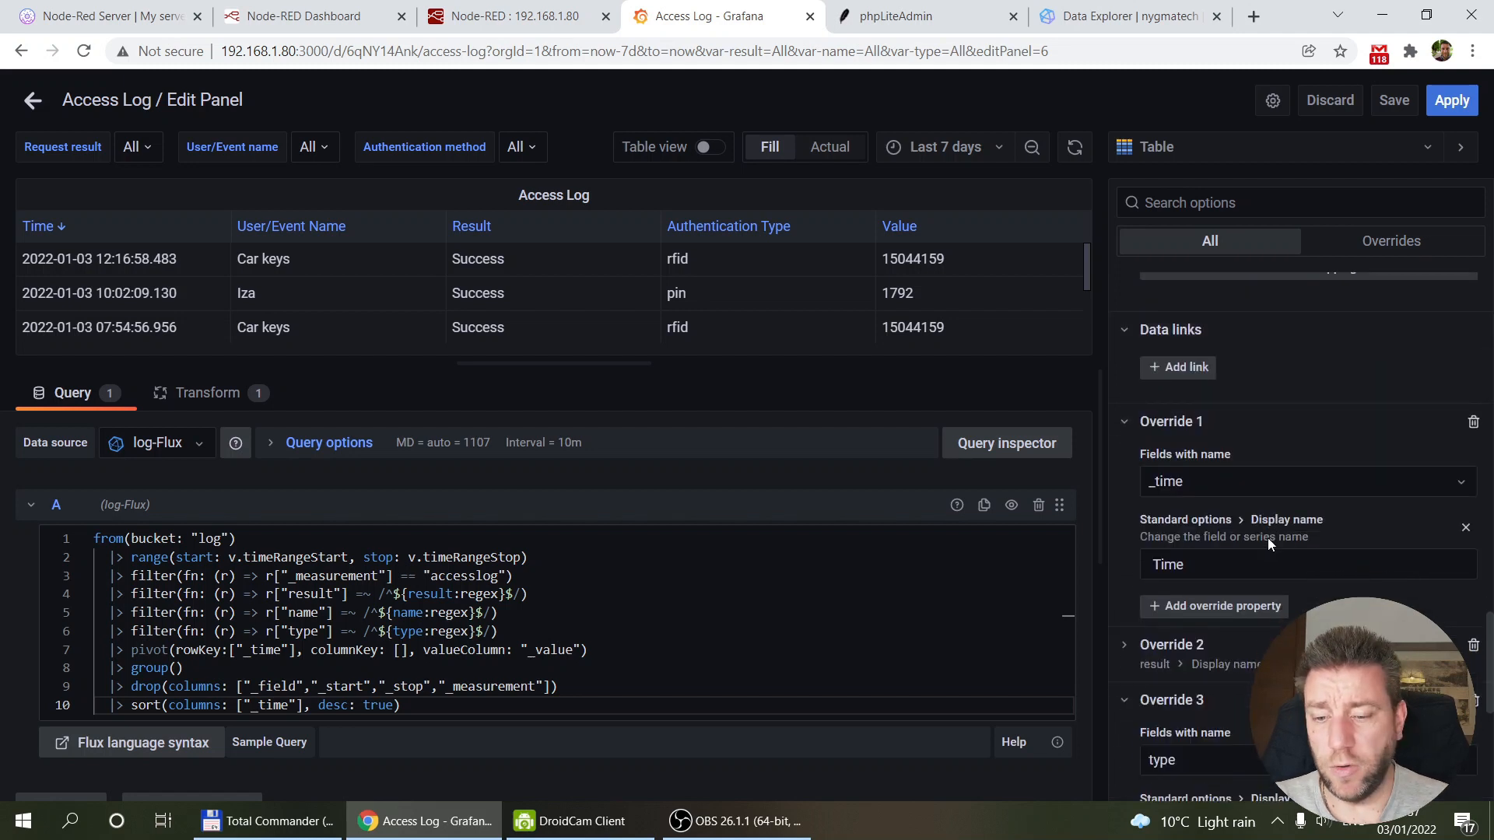
scroll(1267, 538, up, 5)
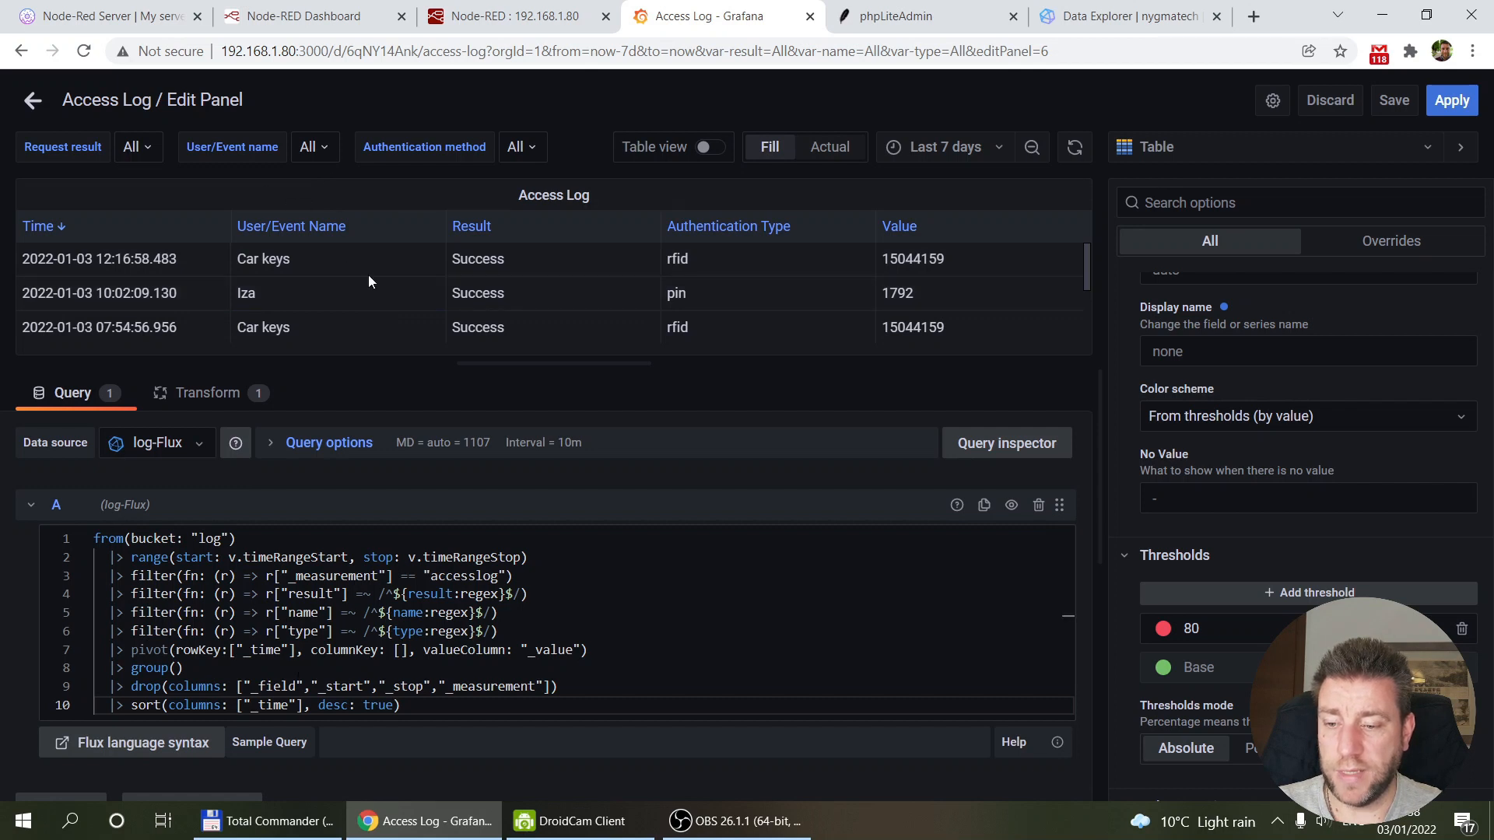
Examine the Organize fields transformation and its field rename options, and apply the panel to return to the dashboard.
click(199, 403)
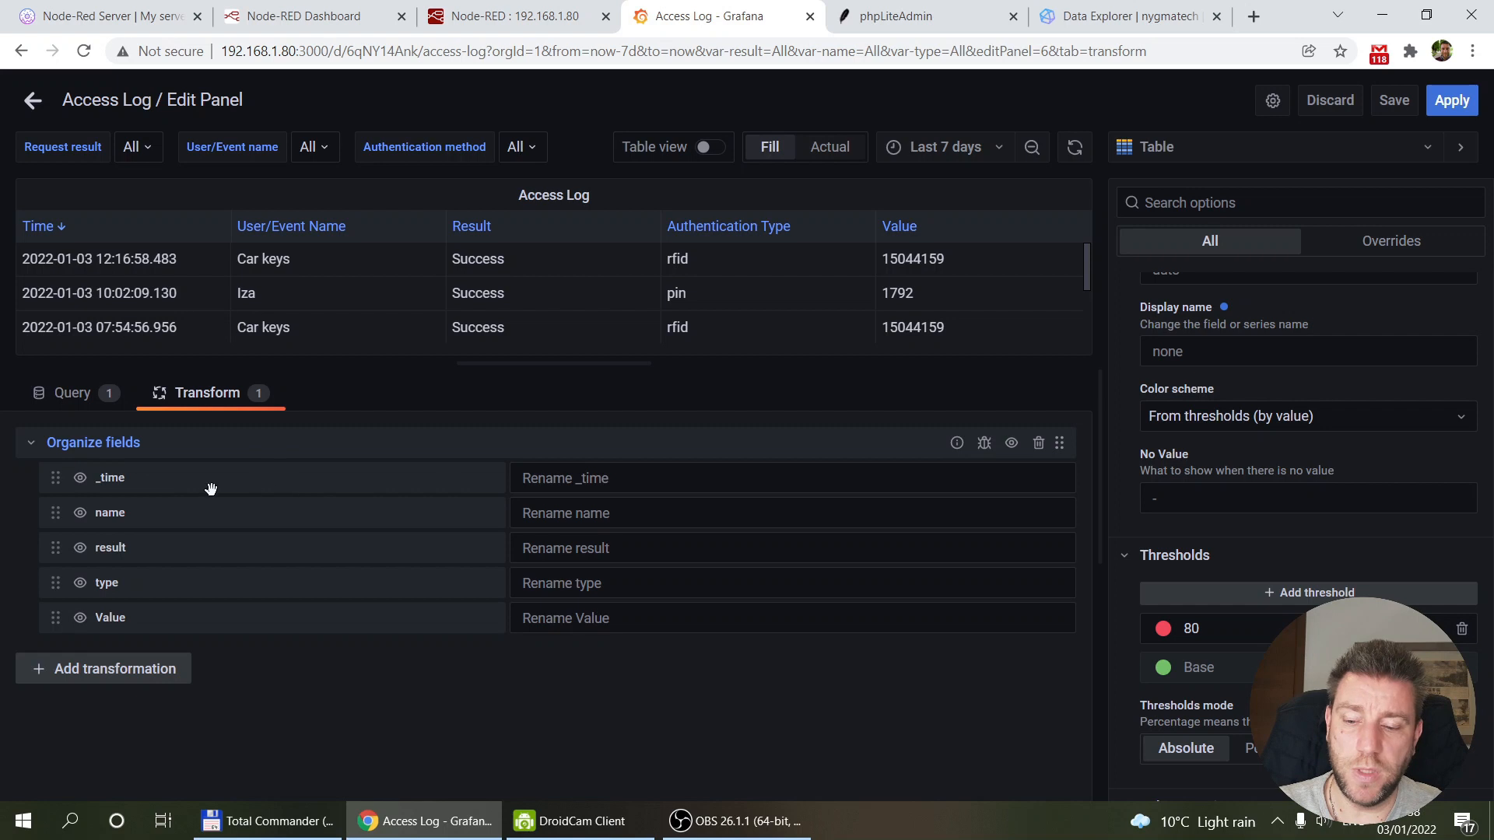
click(548, 479)
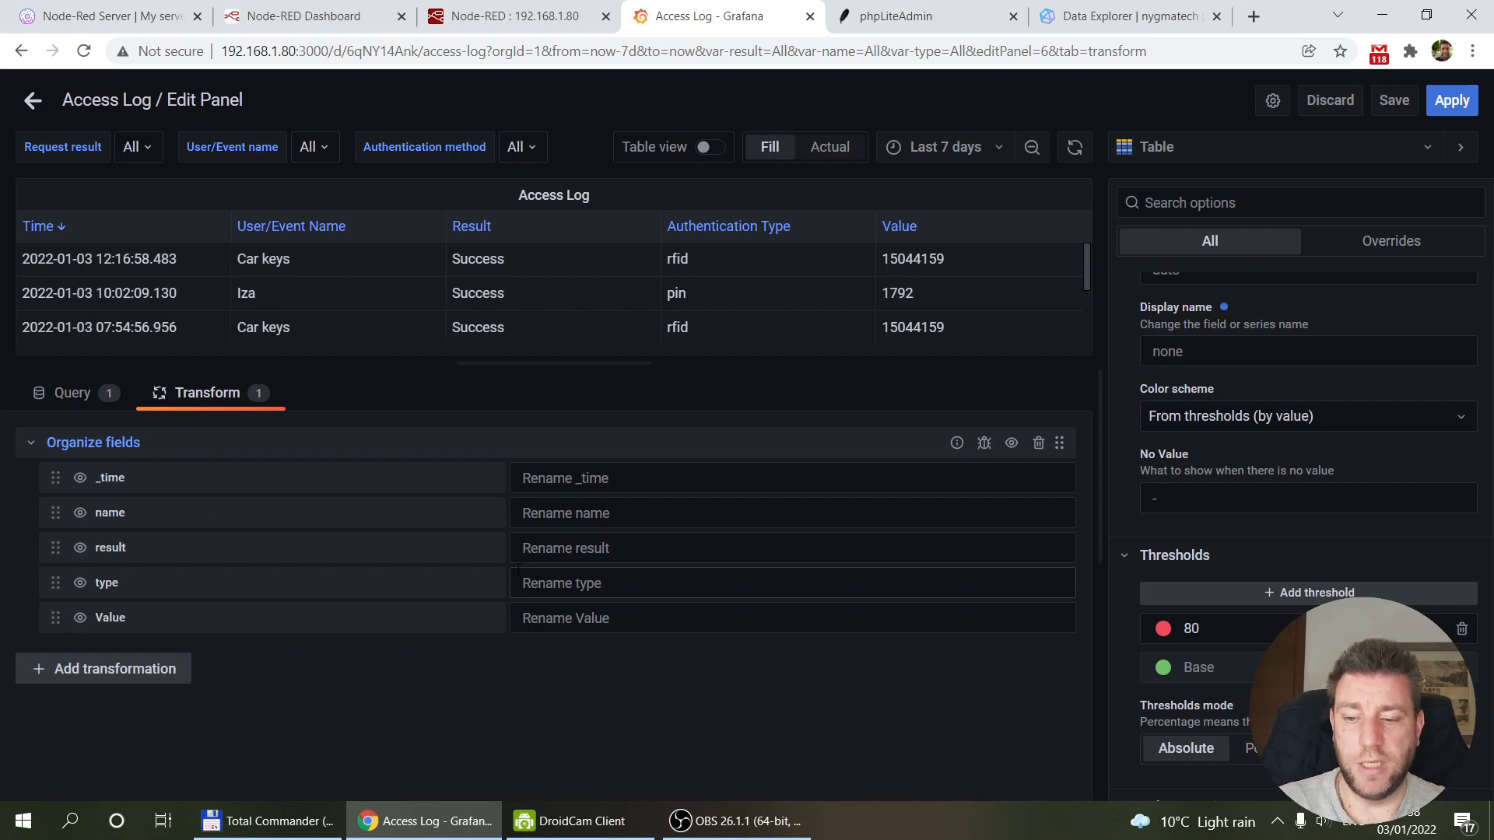
click(73, 392)
click(1447, 100)
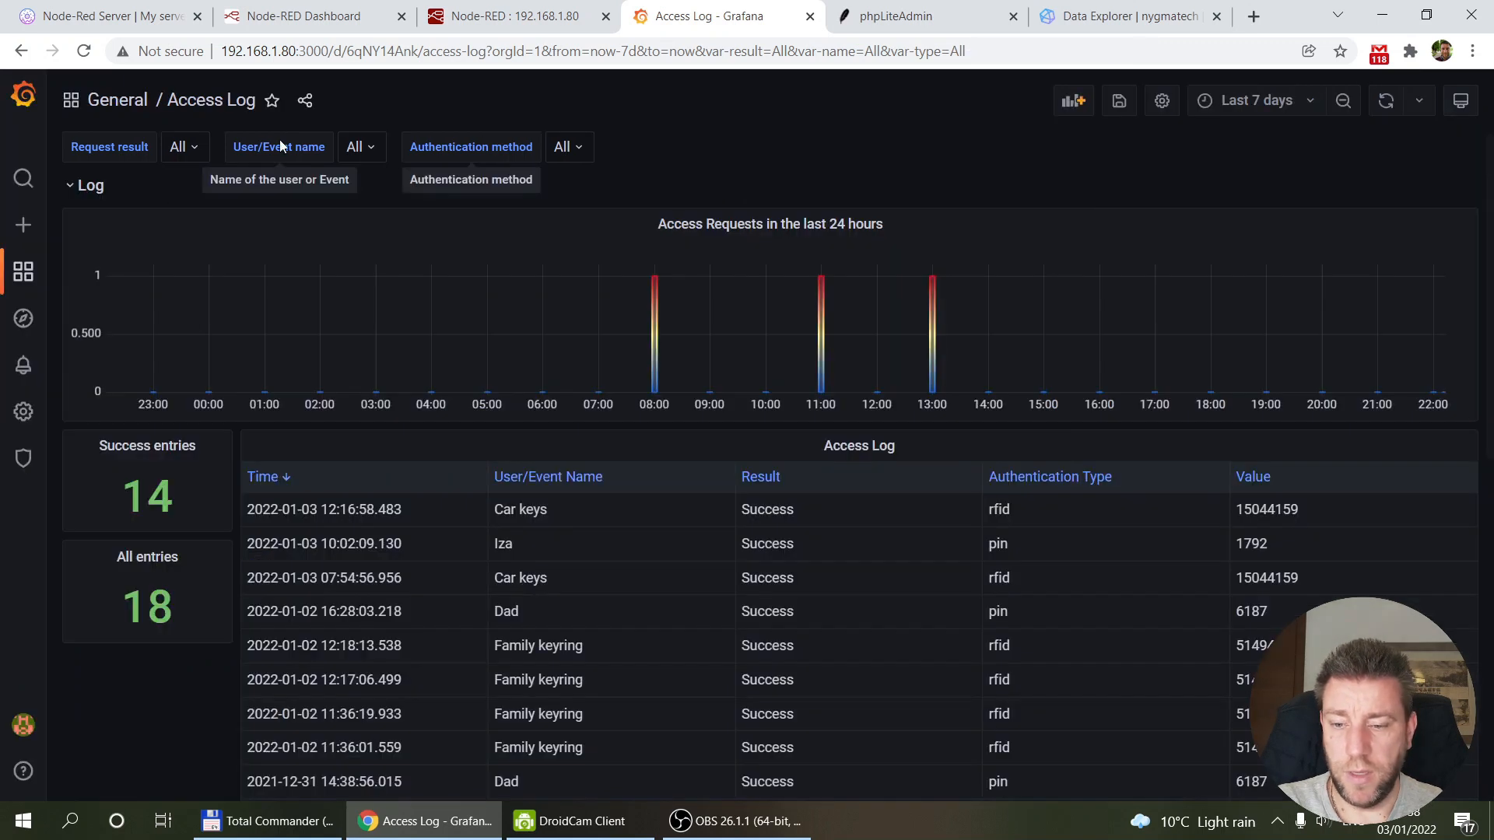
Filter the dashboard by the User/Event name Dad and set its time range to the last 1 hour.
click(356, 147)
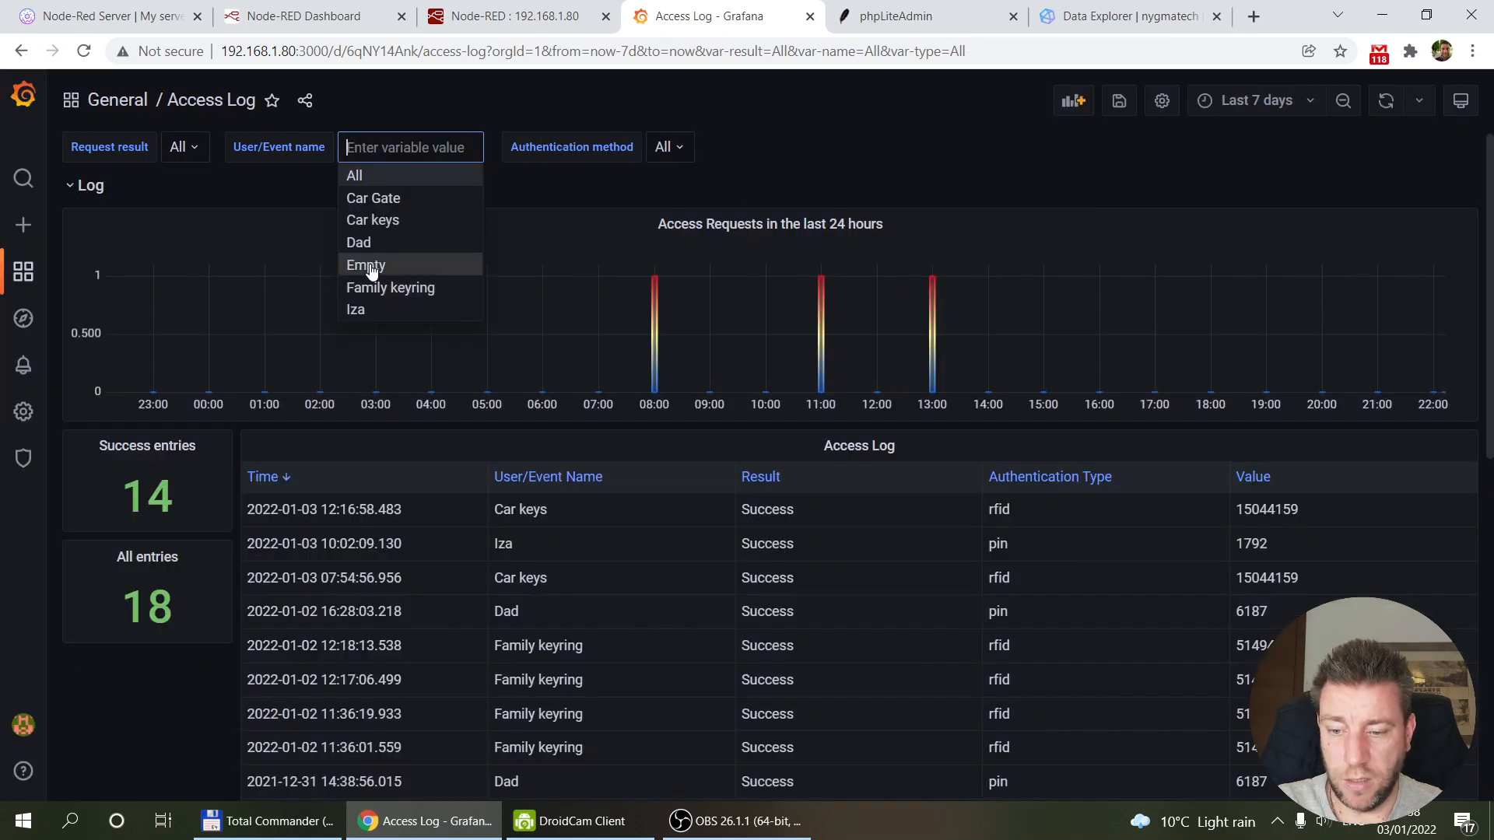
click(368, 242)
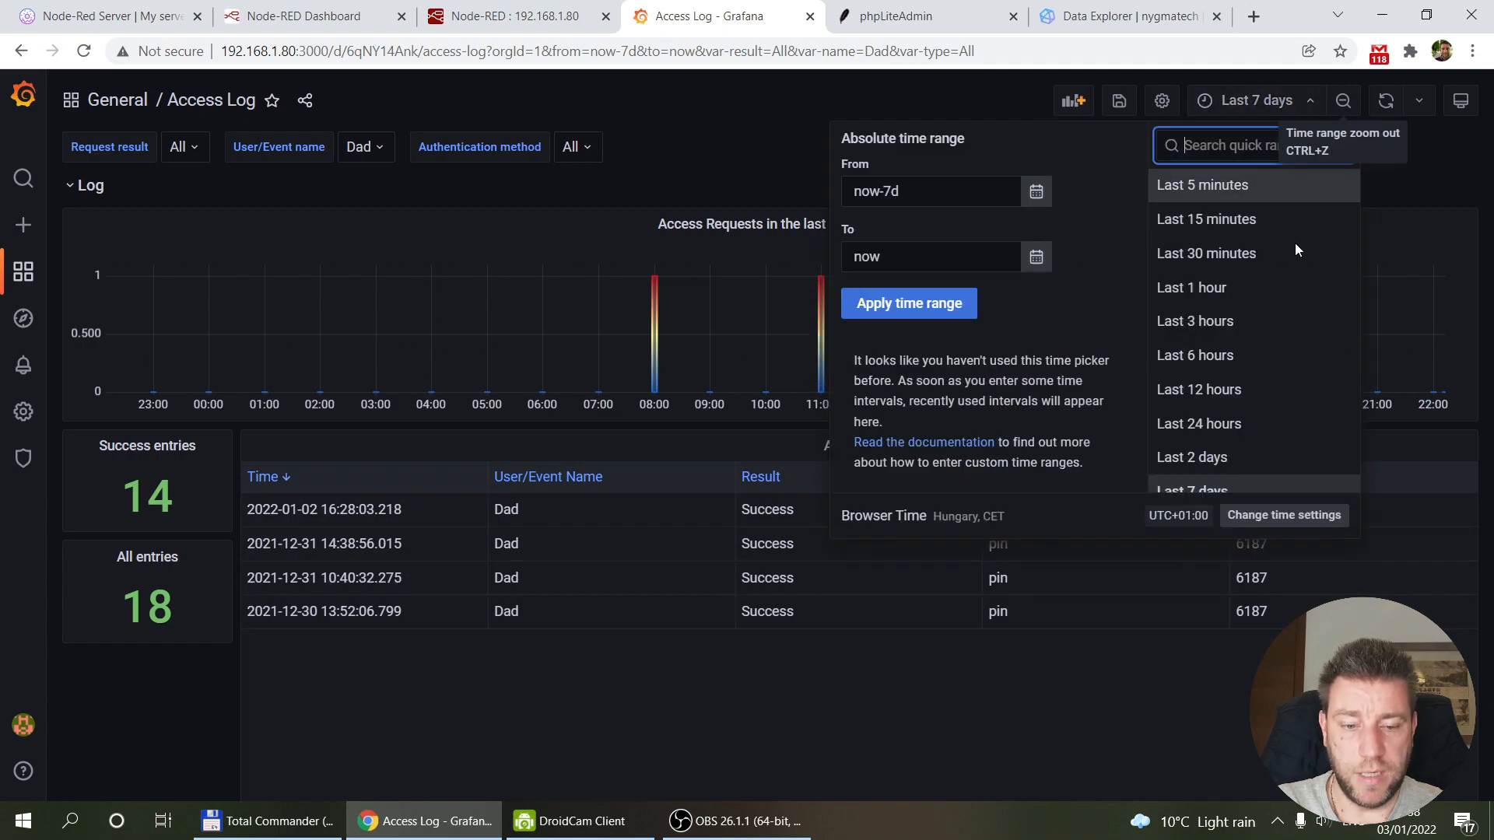
click(1255, 288)
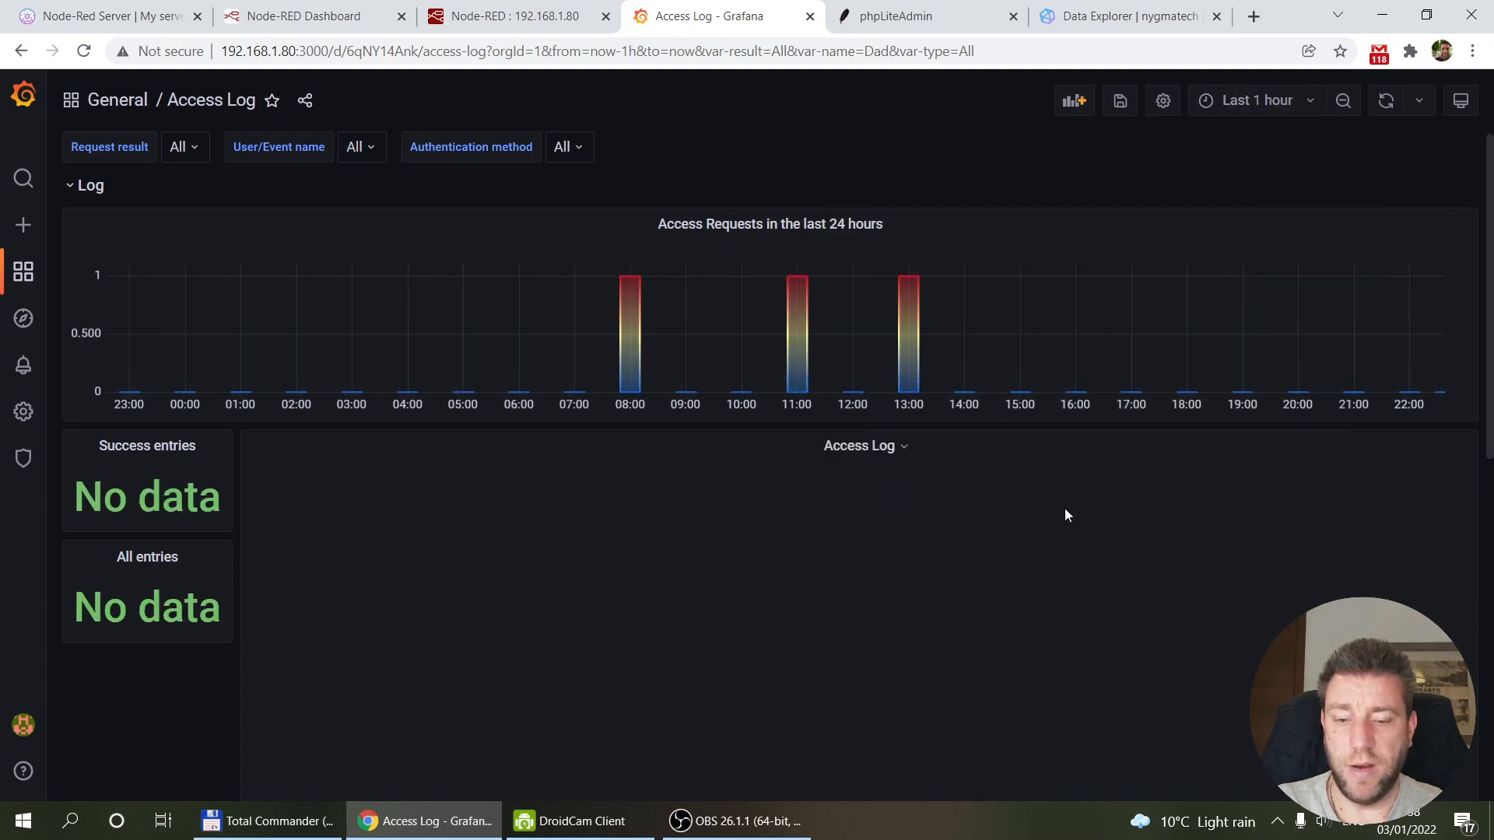